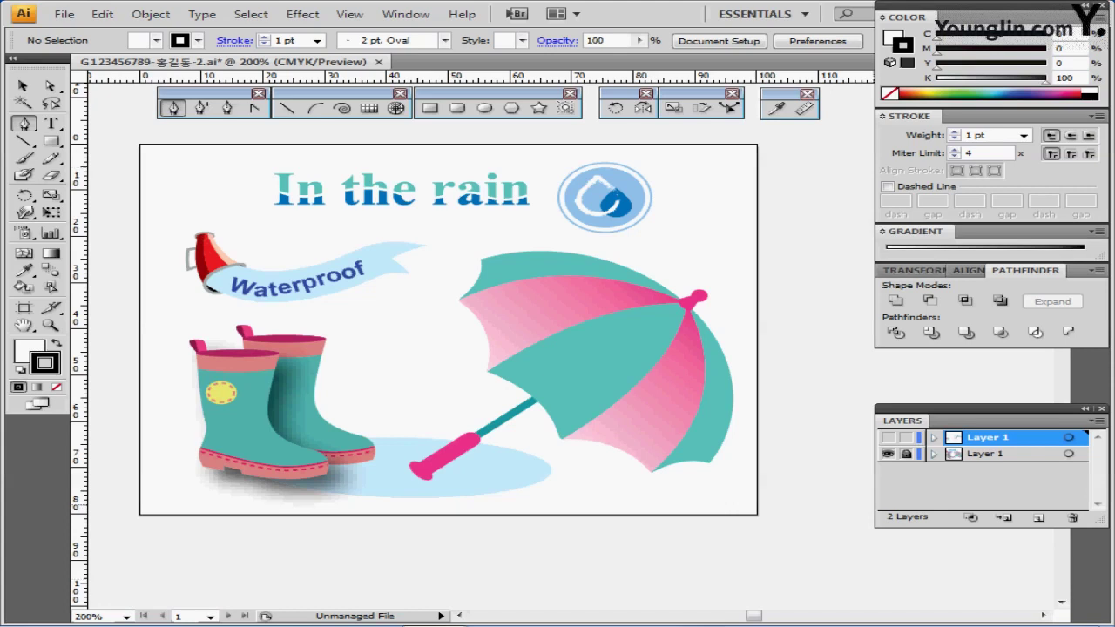
# Hide the finished artwork layer, then show the working layer with the teal boot and its guides
pyautogui.click(888, 454)
pyautogui.click(887, 437)
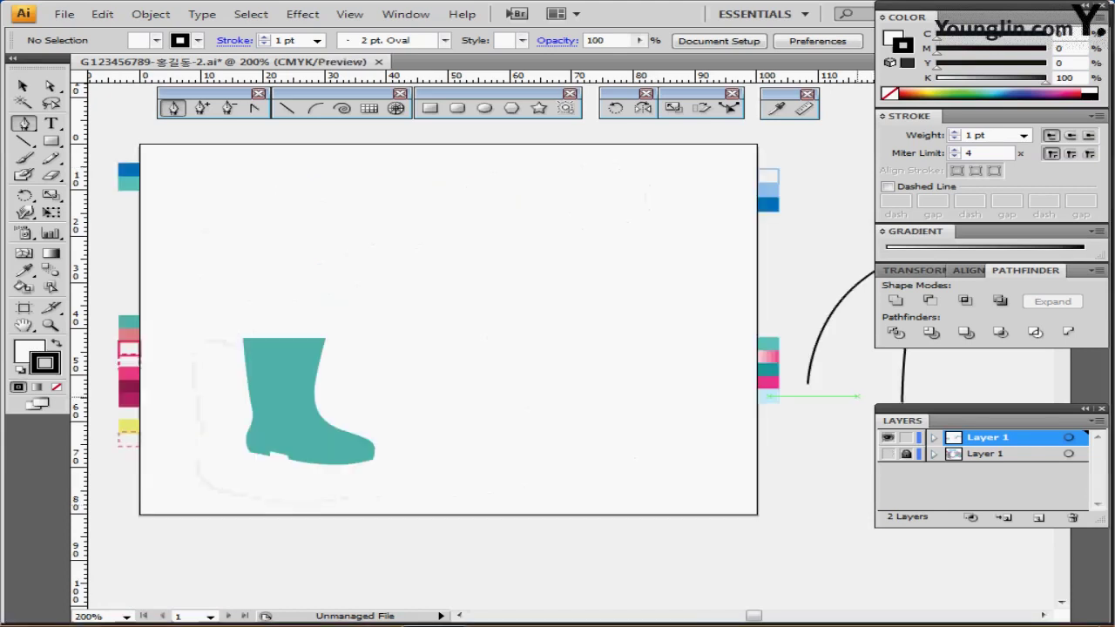
pyautogui.hotkey('ctrl', ';')
pyautogui.hotkey('ctrl', '=')
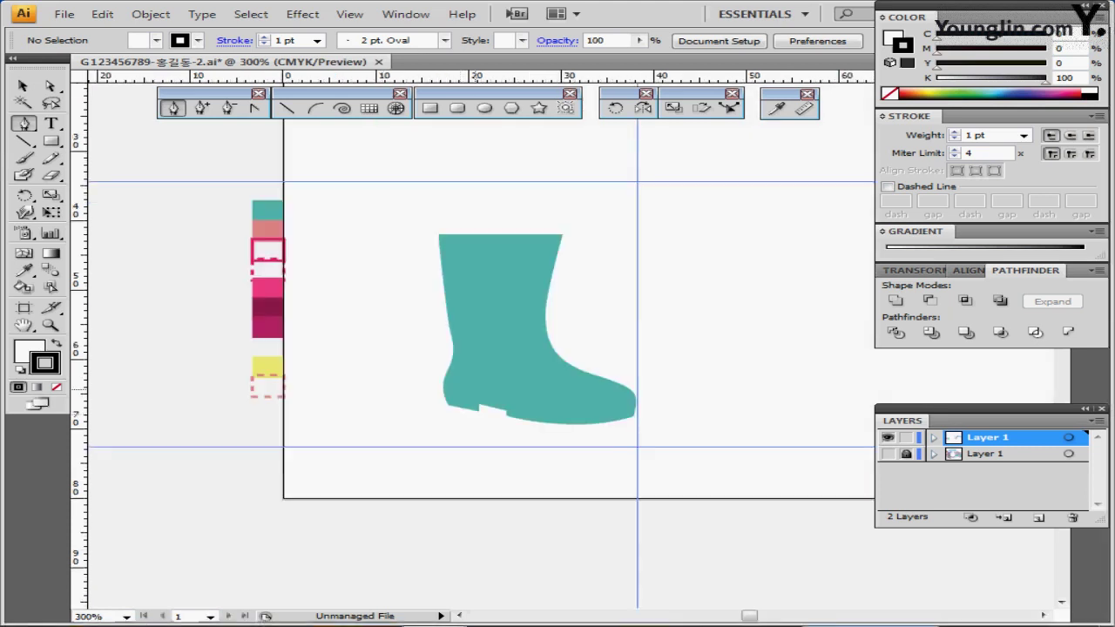
pyautogui.hotkey('ctrl', '=')
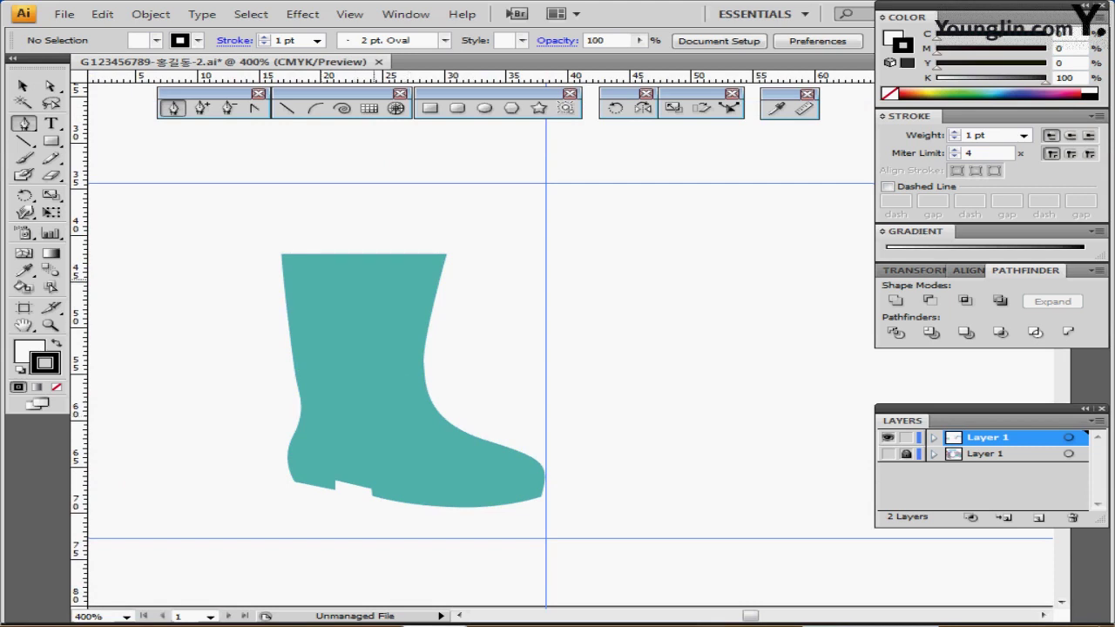
# Paste the two curved cutting lines in front of the teal boot and divide the boot along them
pyautogui.hotkey('ctrl', 'a')
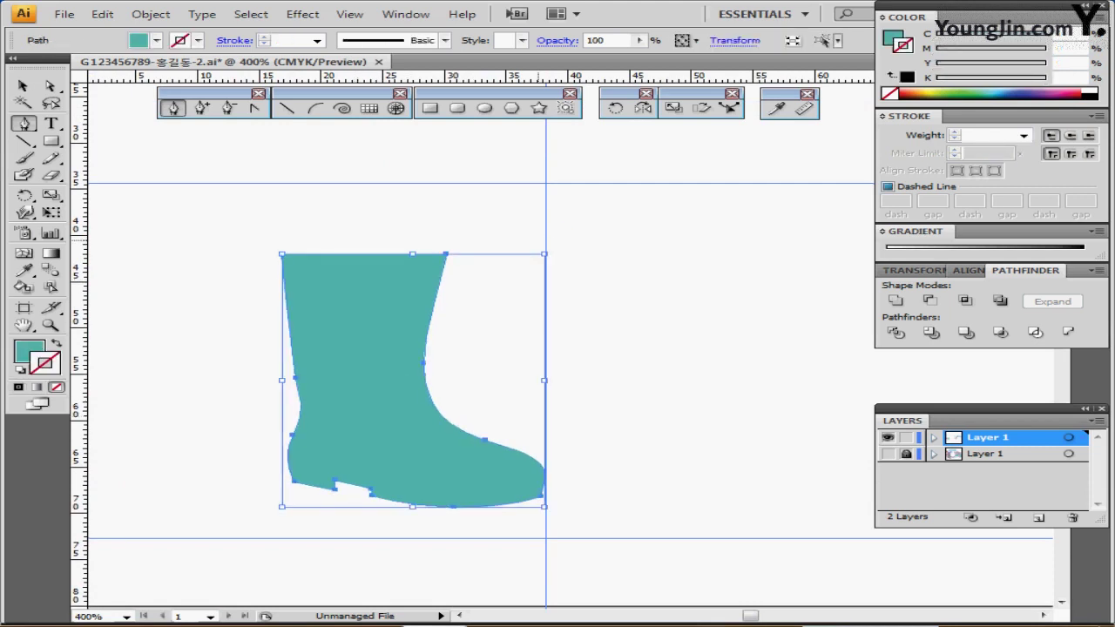
pyautogui.keyDown('ctrl'); pyautogui.click(553, 237); pyautogui.keyUp('ctrl')
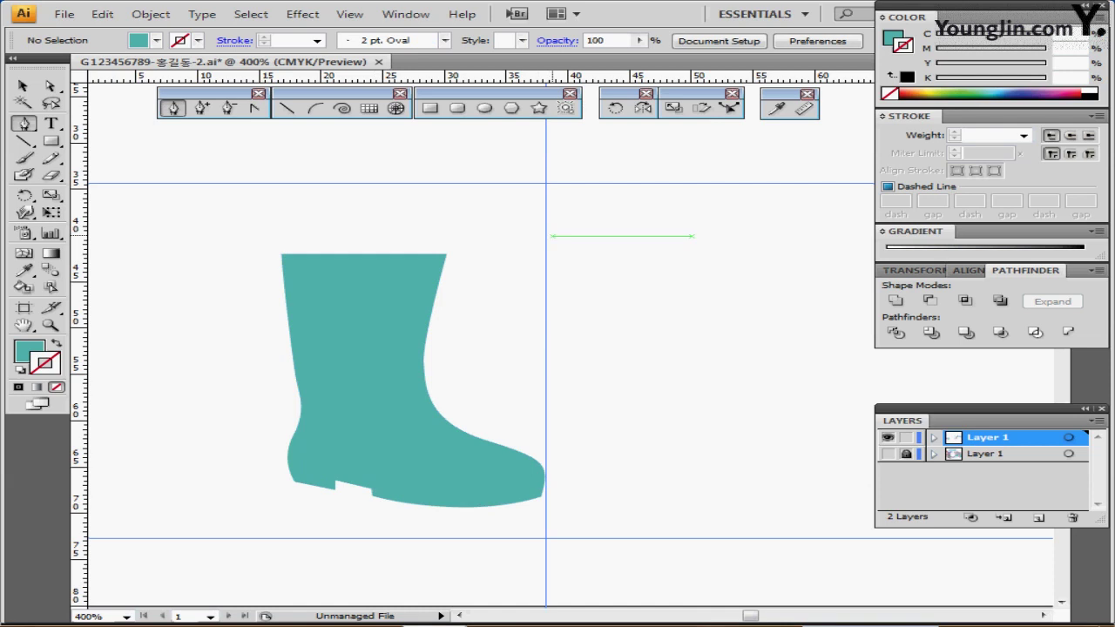
pyautogui.hotkey('ctrl', 'f')
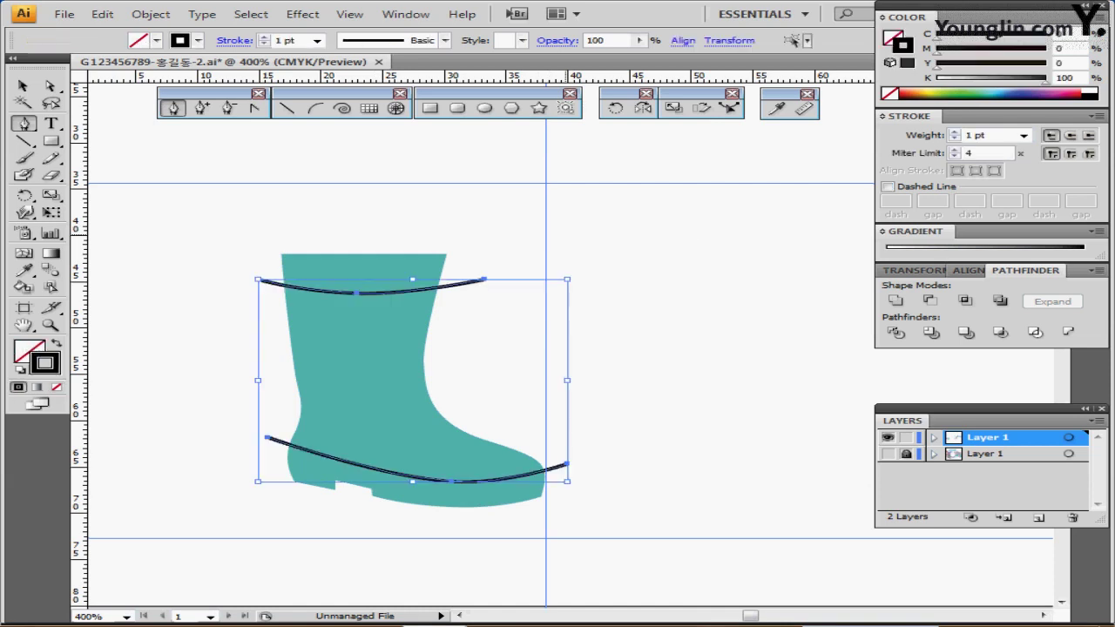
pyautogui.keyDown('ctrl'); pyautogui.click(557, 236); pyautogui.keyUp('ctrl')
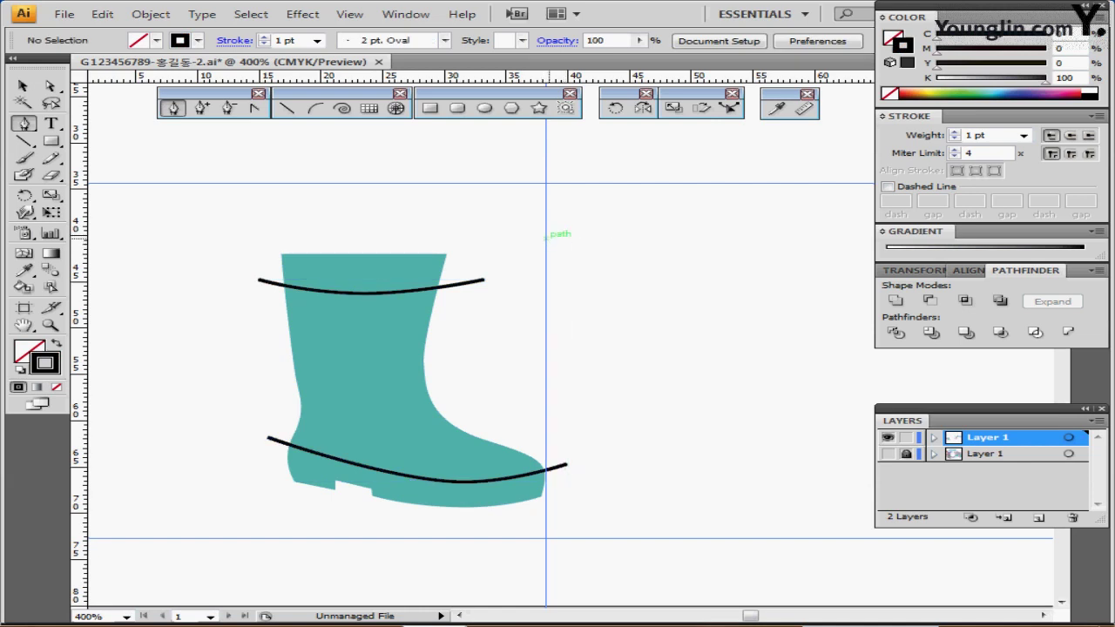
pyautogui.hotkey('ctrl', 'a')
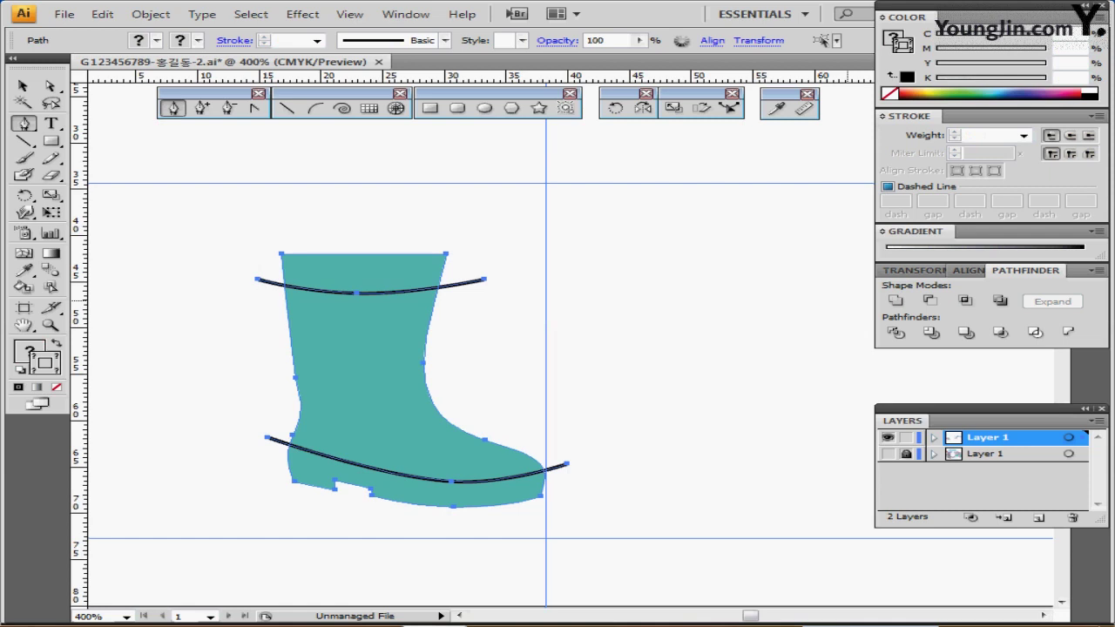
pyautogui.click(895, 332)
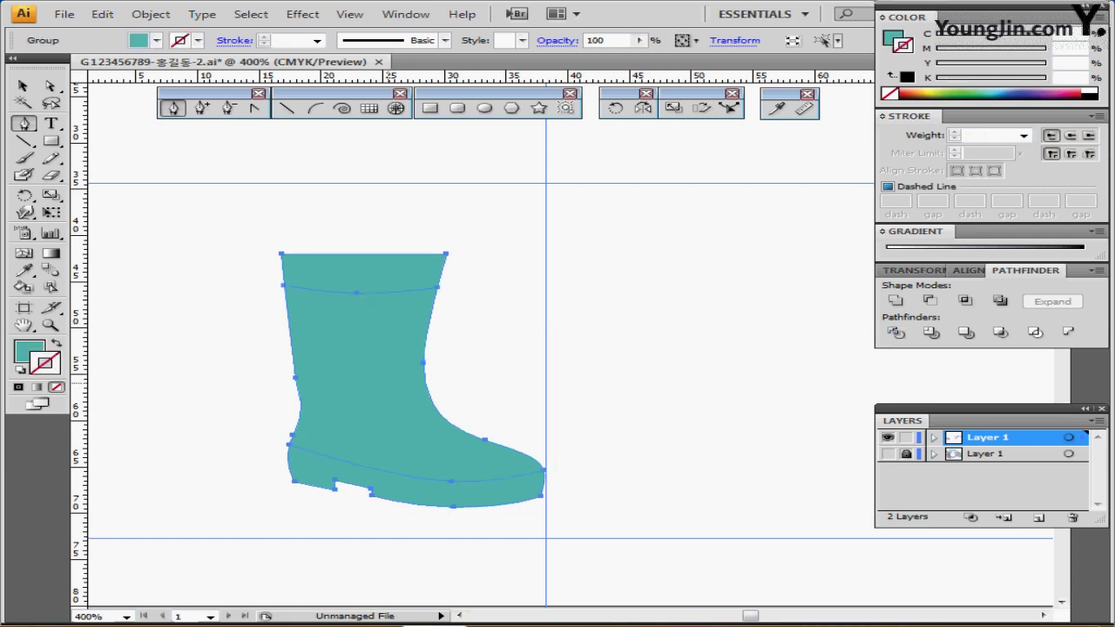
# Recolour the boot's upper band and sole with the salmon swatch inside the divided group, and leave the group
pyautogui.keyDown('ctrl'); pyautogui.keyDown('alt'); pyautogui.click(387, 383); pyautogui.keyUp('alt'); pyautogui.keyUp('ctrl')
pyautogui.moveTo(565, 340); pyautogui.dragTo(455, 367)
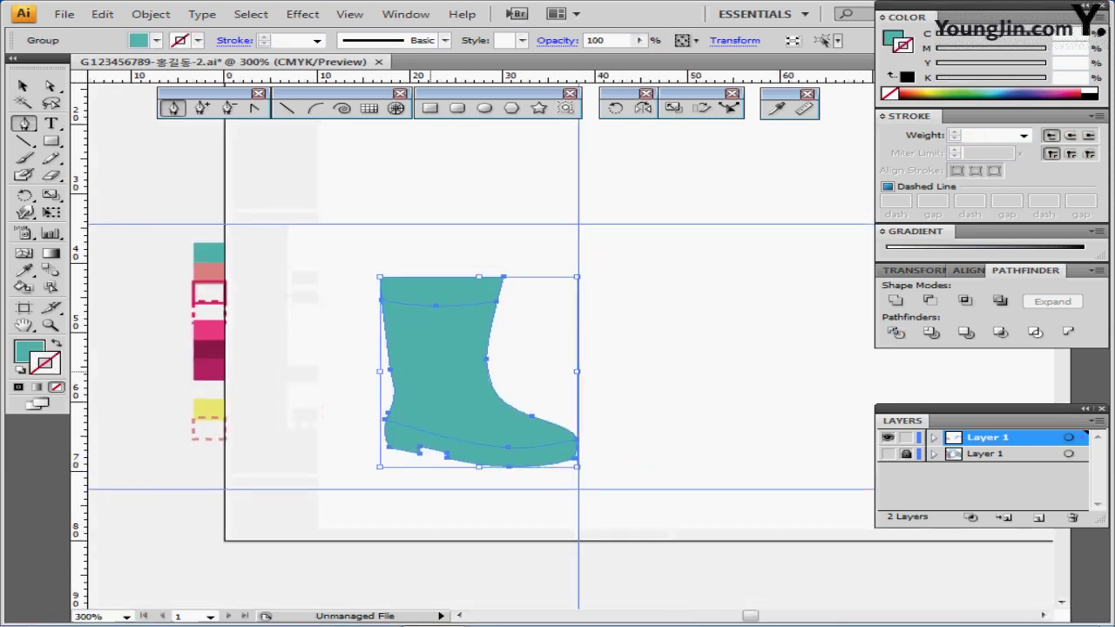
pyautogui.keyDown('ctrl'); pyautogui.doubleClick(438, 368); pyautogui.keyUp('ctrl')
pyautogui.click(470, 291)
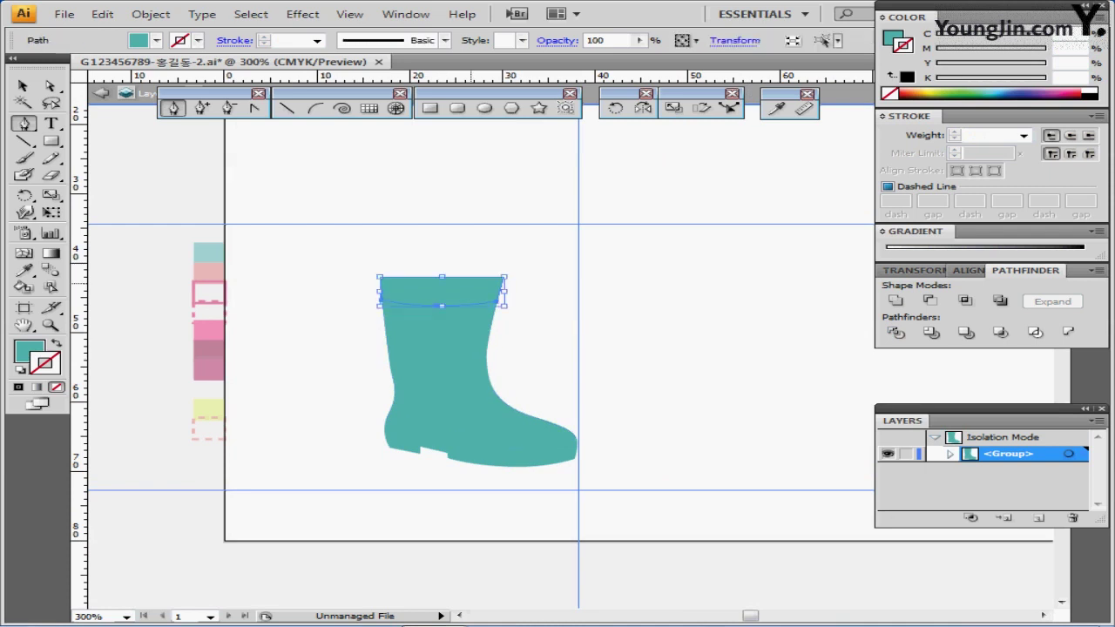
pyautogui.keyDown('ctrl'); pyautogui.keyDown('shift'); pyautogui.click(505, 464); pyautogui.keyUp('shift'); pyautogui.keyUp('ctrl')
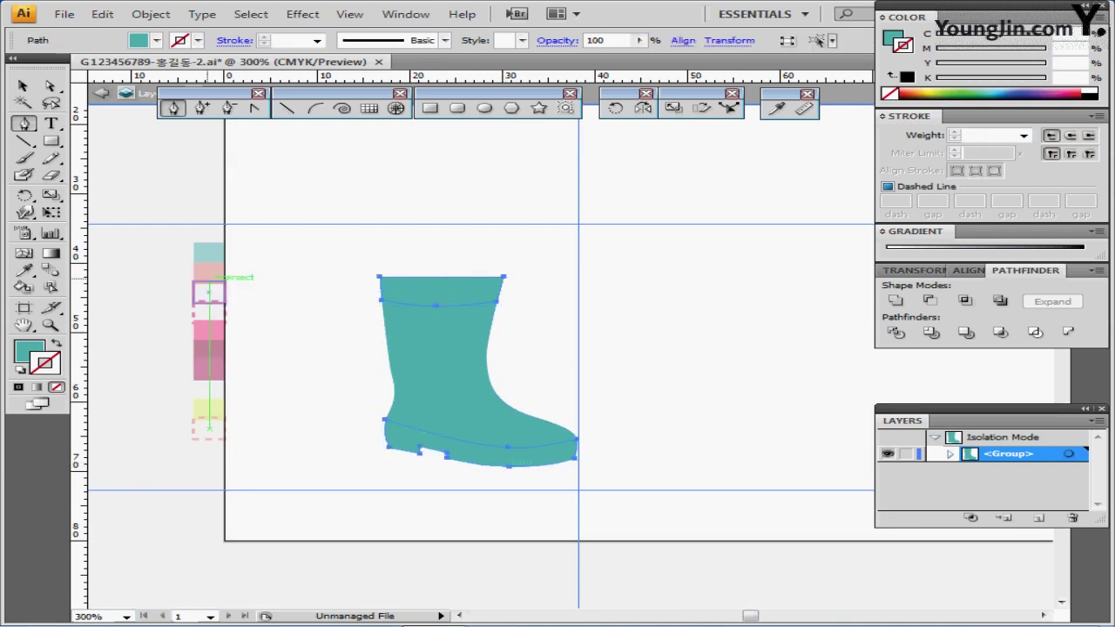
pyautogui.press('i')
pyautogui.click(206, 274)
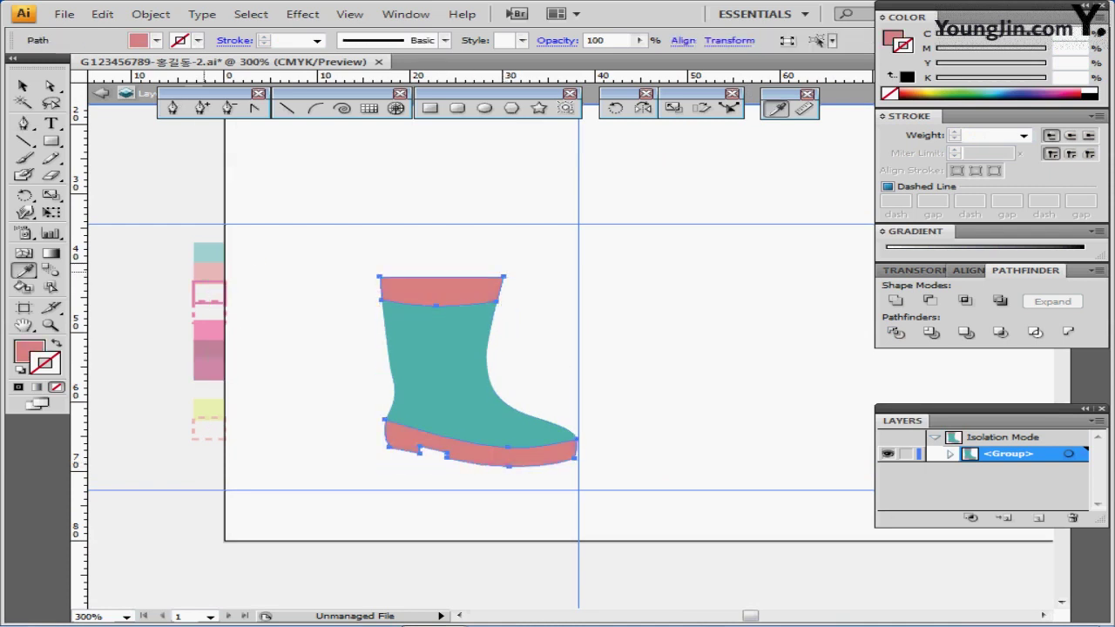
pyautogui.keyDown('ctrl'); pyautogui.click(559, 355); pyautogui.keyUp('ctrl')
pyautogui.keyDown('ctrl'); pyautogui.click(560, 354); pyautogui.keyUp('ctrl')
pyautogui.moveTo(578, 342); pyautogui.dragTo(429, 306)
pyautogui.hotkey('ctrl', '+')
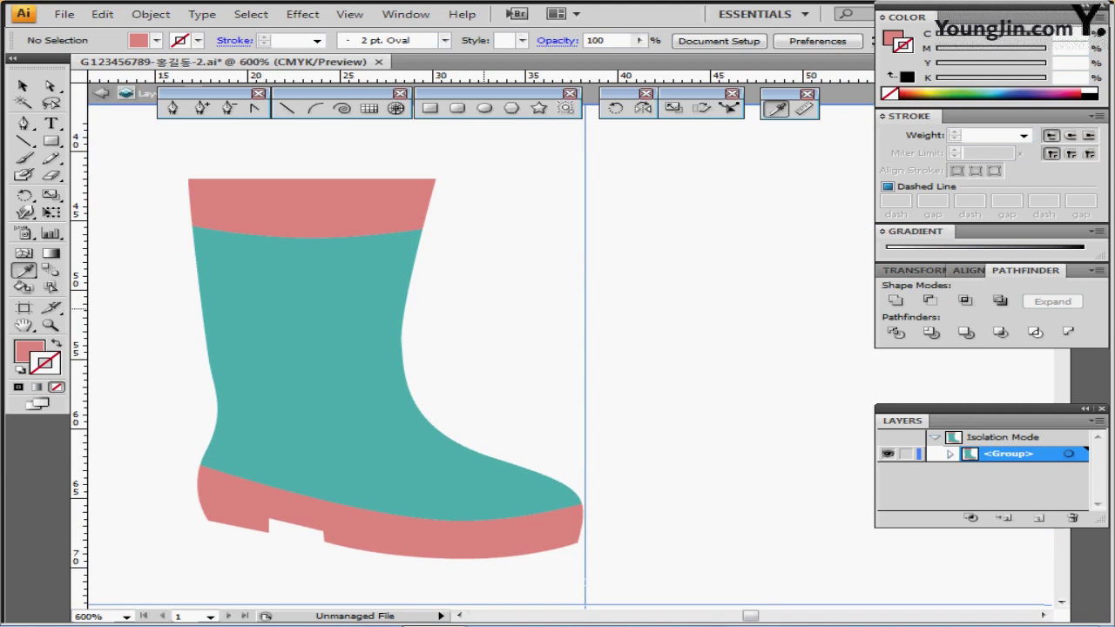
pyautogui.press('Escape')
# Pick up the magenta 1 pt stroke with no fill from the solid outlined swatch beside the artboard for the Pen tool
pyautogui.hotkey('ctrl', '+')
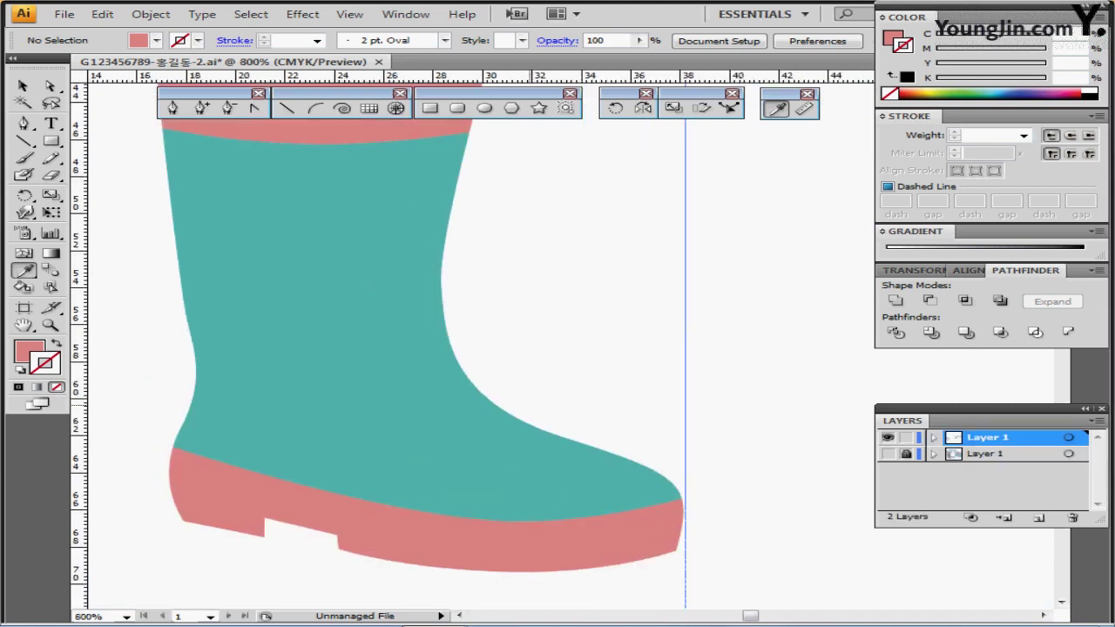
pyautogui.scroll(-1, 378, 338)
pyautogui.moveTo(555, 331); pyautogui.dragTo(581, 326)
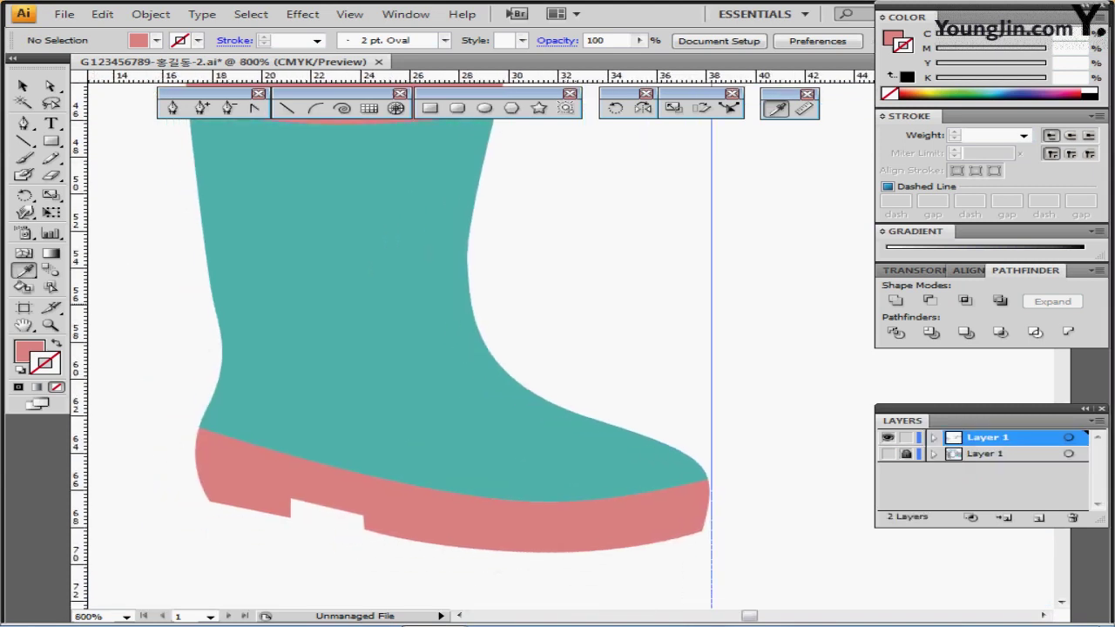
pyautogui.hotkey('ctrl', '-')
pyautogui.hscroll(-5, 558, 348)
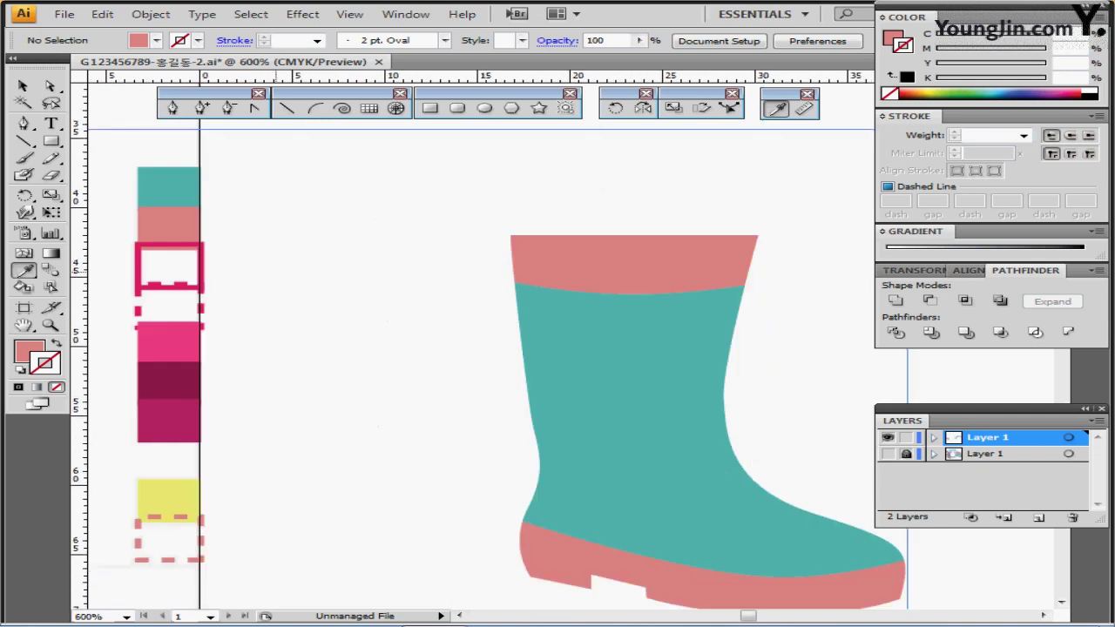
pyautogui.keyDown('ctrl'); pyautogui.click(201, 266); pyautogui.keyUp('ctrl')
pyautogui.moveTo(623, 424); pyautogui.dragTo(301, 320)
pyautogui.keyDown('ctrl'); pyautogui.click(164, 489); pyautogui.keyUp('ctrl')
pyautogui.press('p')
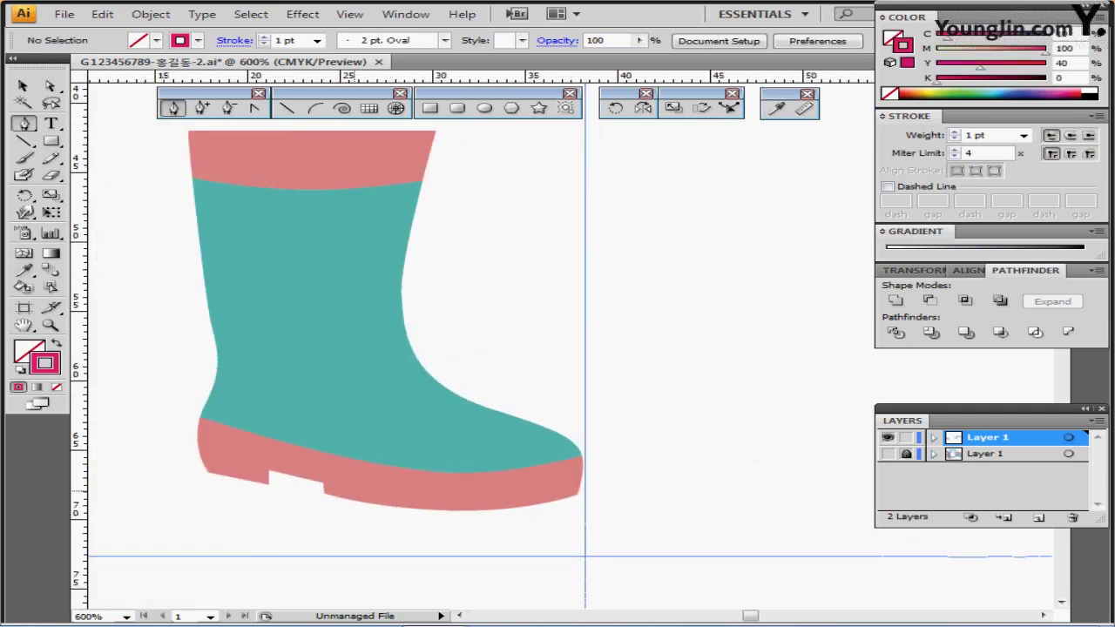
# Draw a curved magenta line along the seam between the teal boot and the sole, from heel to toe
pyautogui.keyDown('ctrl'); pyautogui.click(358, 488); pyautogui.keyUp('ctrl')
pyautogui.moveTo(495, 472); pyautogui.dragTo(318, 550)
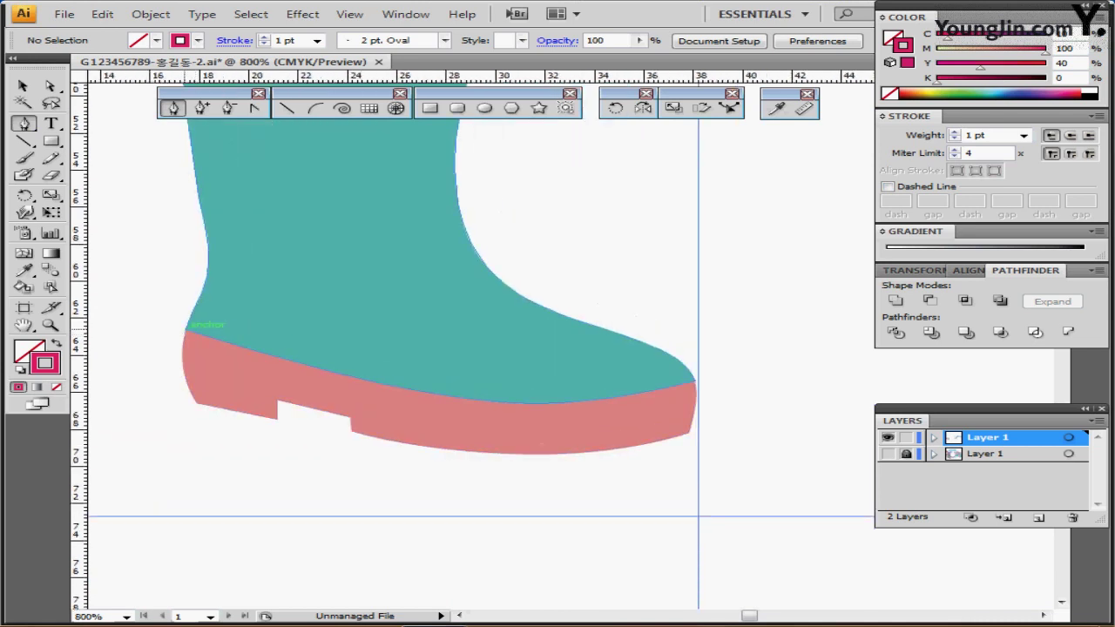
pyautogui.click(185, 329)
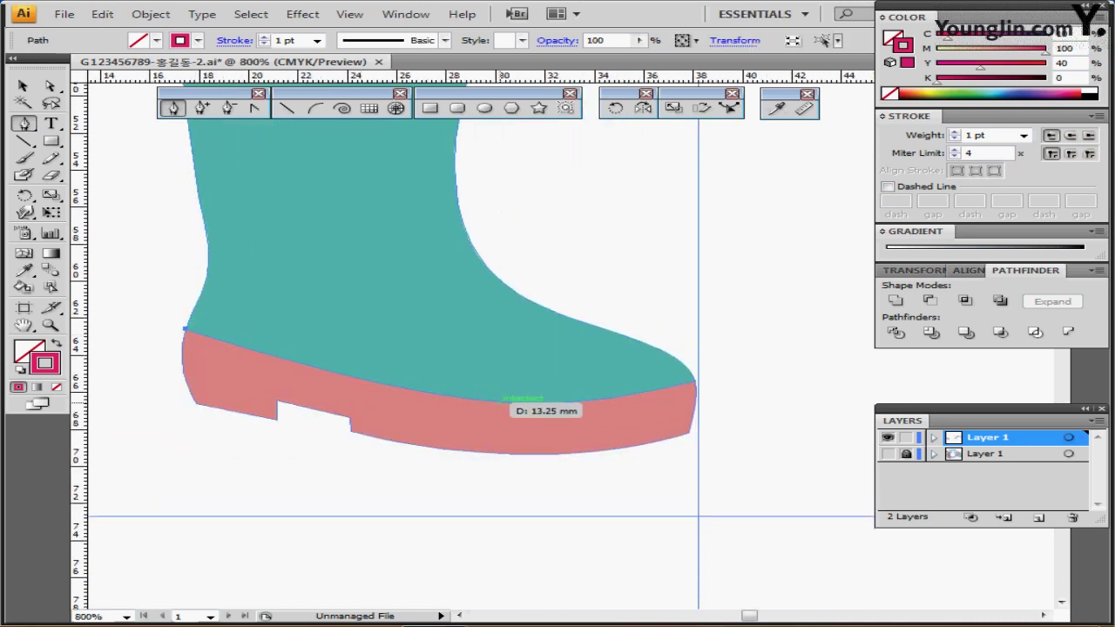
pyautogui.moveTo(496, 401); pyautogui.dragTo(624, 410)
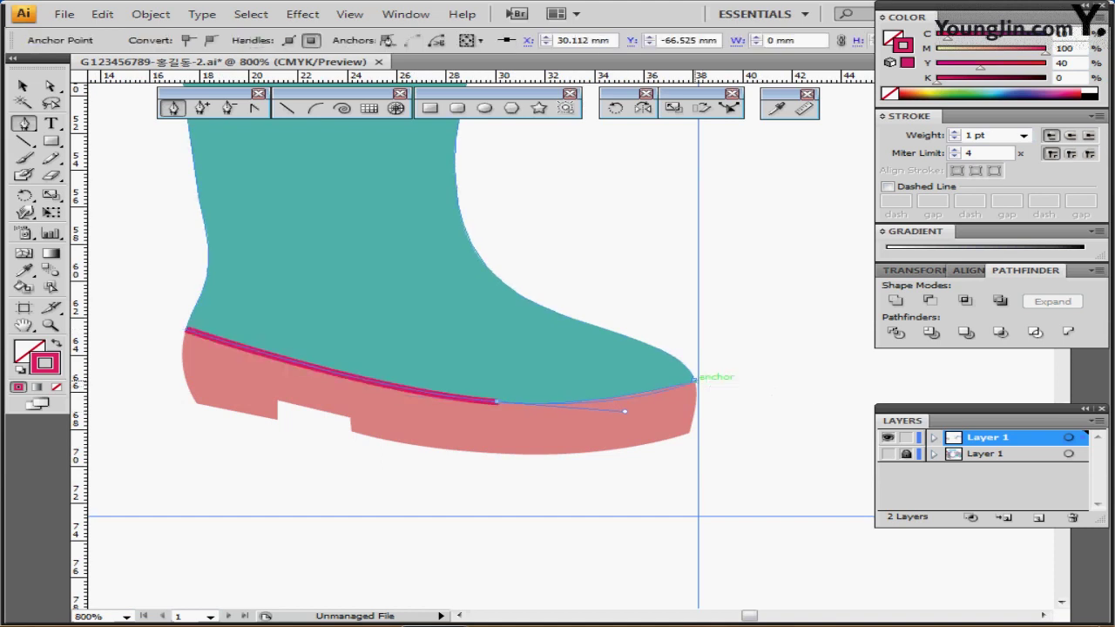
pyautogui.click(694, 381)
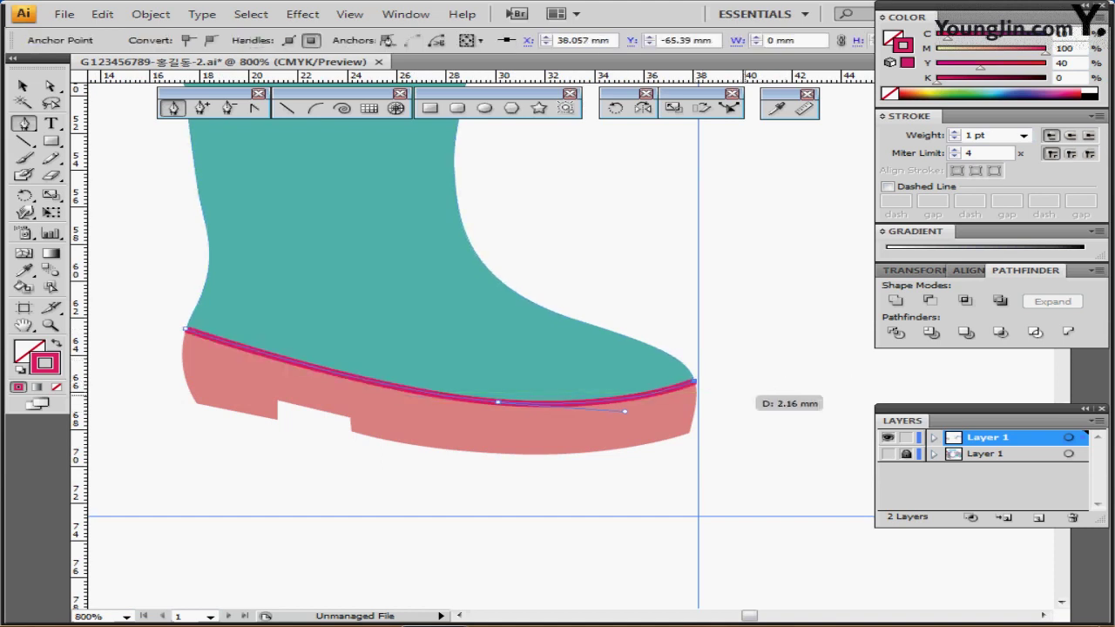
# Duplicate the magenta seam line slightly lower so that the copy runs across the sole
pyautogui.press('ctrl')
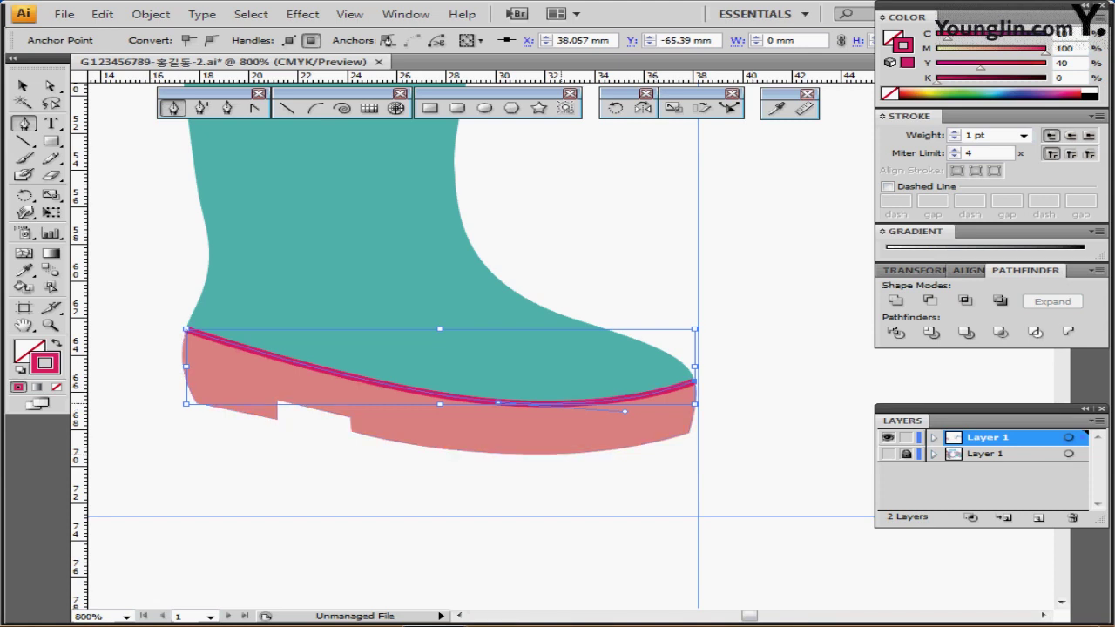
pyautogui.keyDown('ctrl'); pyautogui.click(560, 403); pyautogui.keyUp('ctrl')
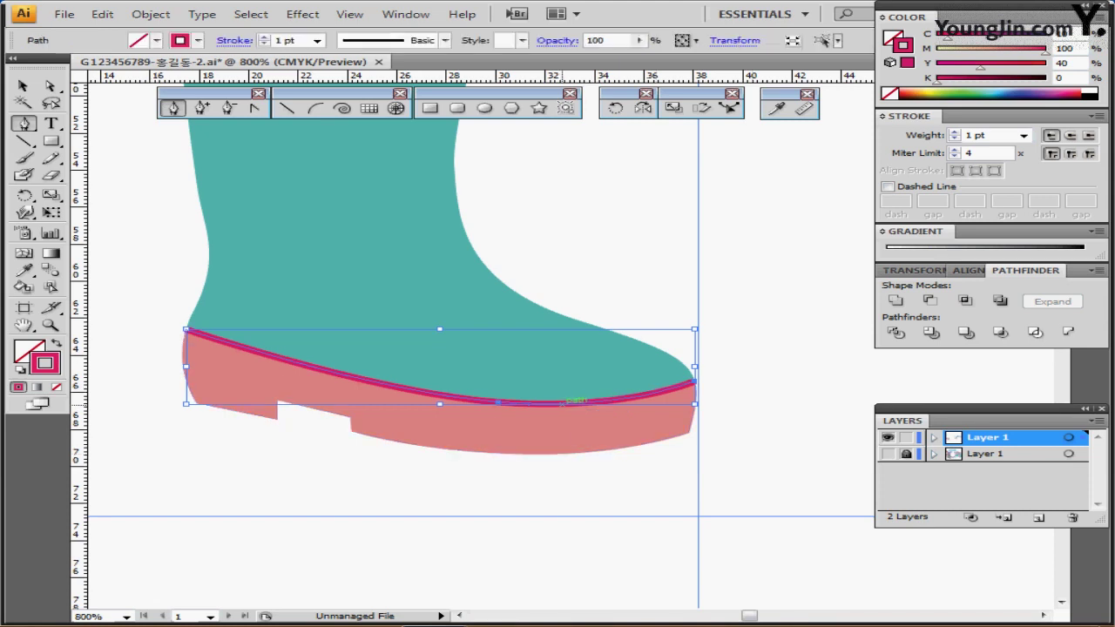
pyautogui.moveTo(564, 402); pyautogui.dragTo(592, 416)
pyautogui.hotkey('ctrl', 'shift', 'a')
pyautogui.keyDown('ctrl'); pyautogui.keyDown('alt'); pyautogui.click(550, 410); pyautogui.keyUp('alt'); pyautogui.keyUp('ctrl')
pyautogui.moveTo(498, 354); pyautogui.dragTo(511, 395)
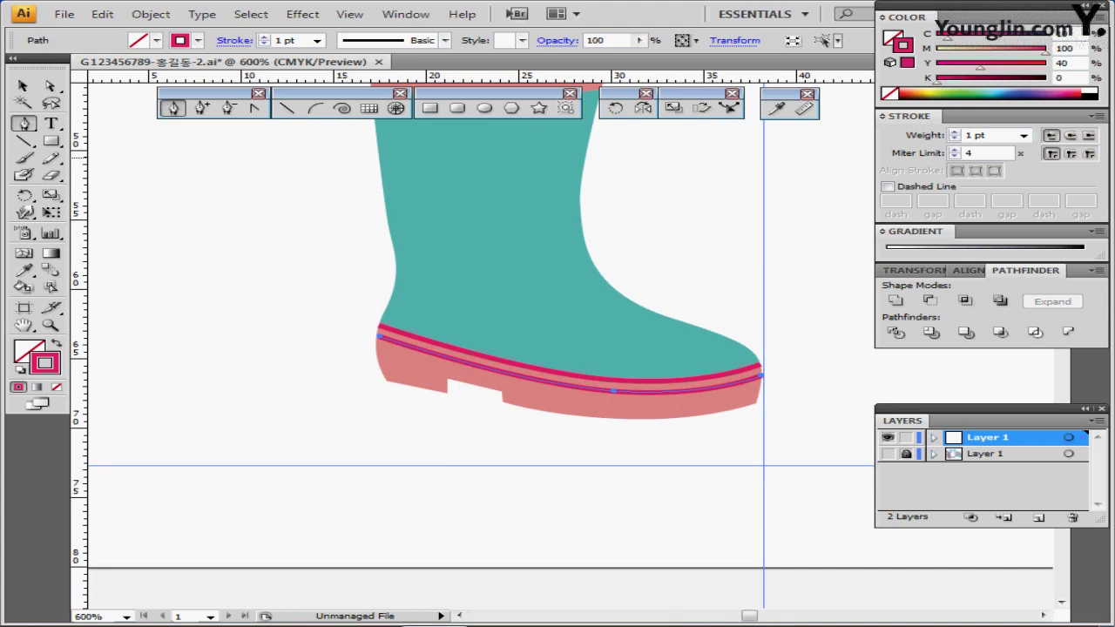
# Make the lower sole line a dashed line with a 2 pt dash
pyautogui.click(888, 186)
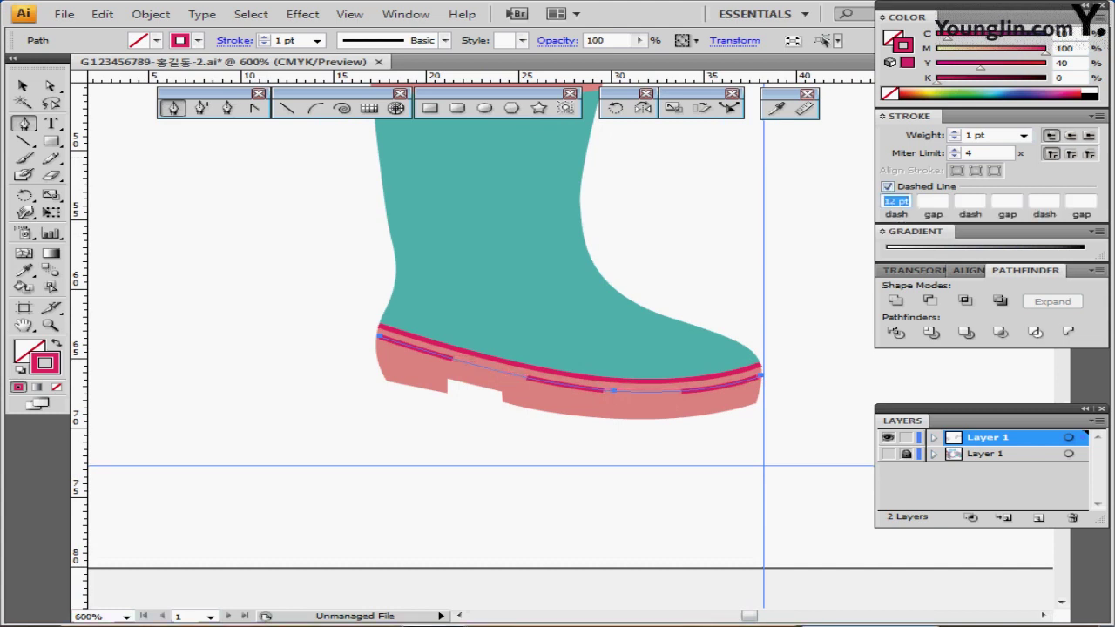
pyautogui.write('2')
pyautogui.press('Return')
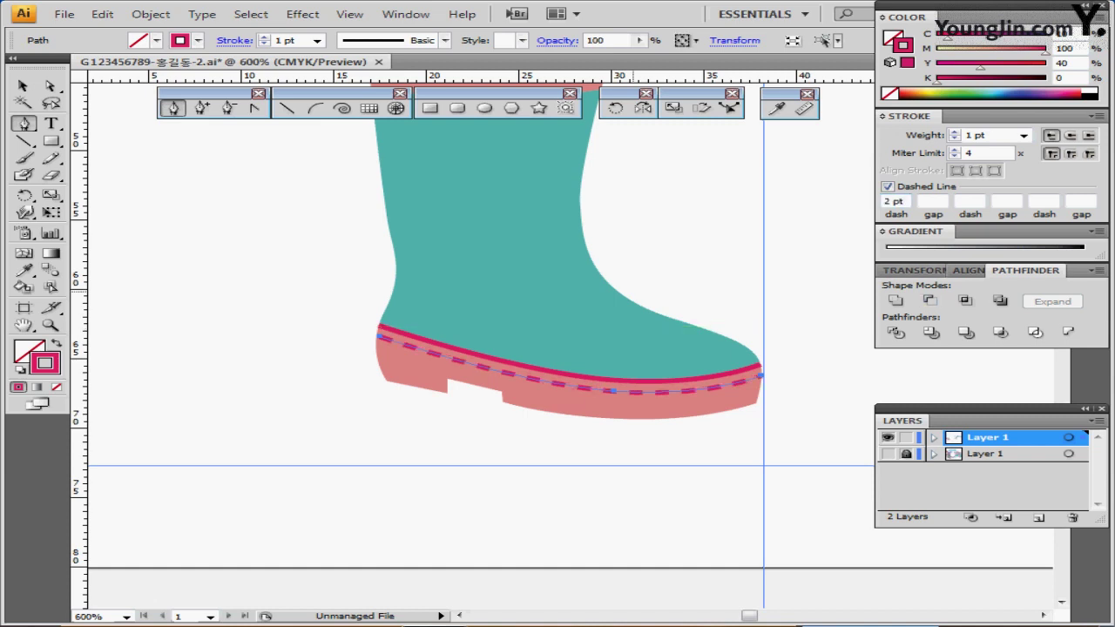
# Pick up the bright pink fill with no stroke from the swatch column and leave nothing selected
pyautogui.hotkey('ctrl', '-')
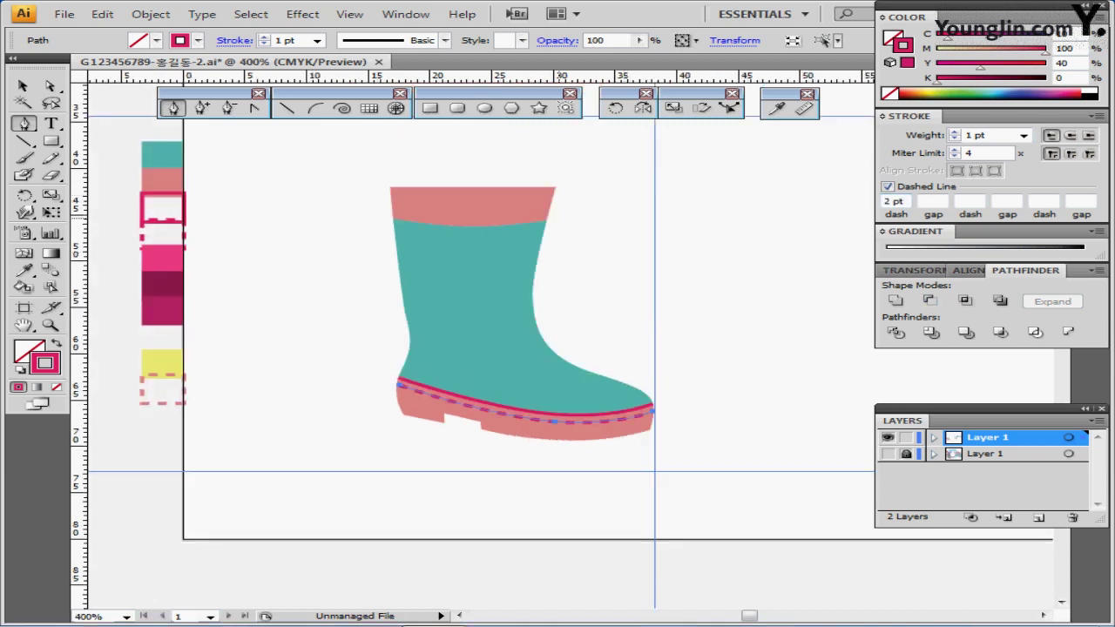
pyautogui.moveTo(517, 254); pyautogui.dragTo(465, 215)
pyautogui.hotkey('ctrl', '+')
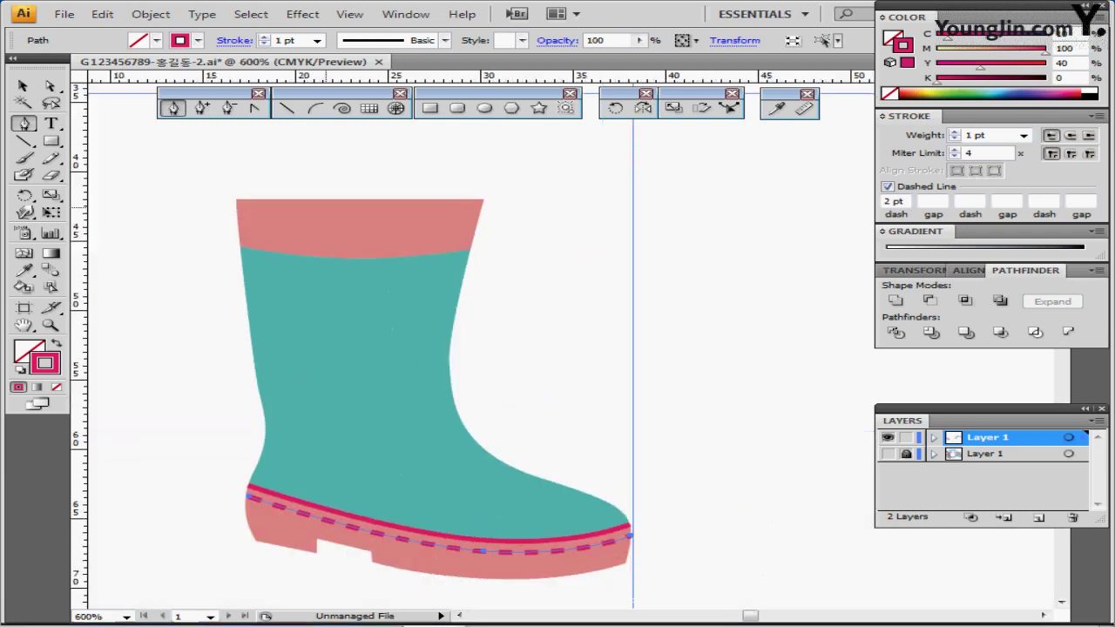
pyautogui.moveTo(326, 207); pyautogui.dragTo(526, 247)
pyautogui.keyDown('ctrl'); pyautogui.click(383, 193); pyautogui.keyUp('ctrl')
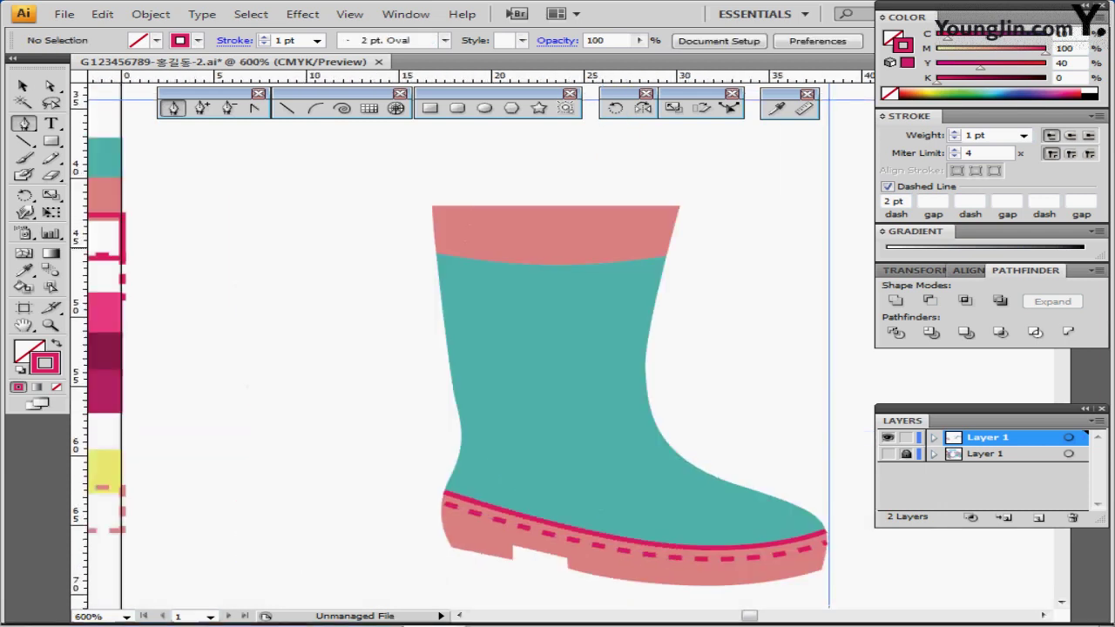
pyautogui.moveTo(409, 248); pyautogui.dragTo(494, 250)
pyautogui.click(173, 318)
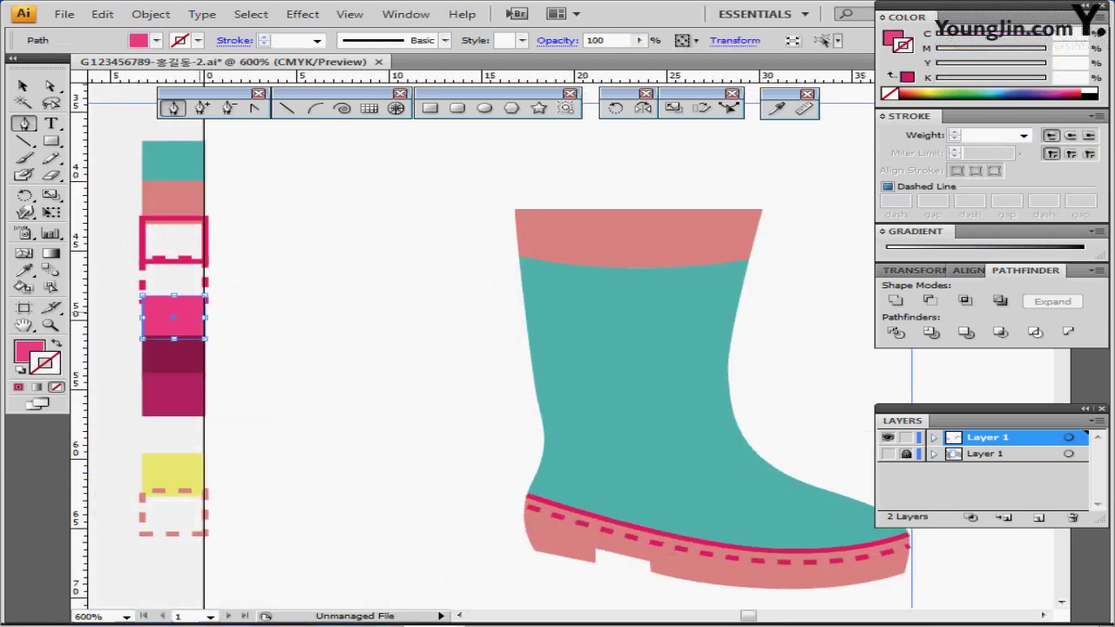
pyautogui.hotkey('ctrl', 'shift', 'a')
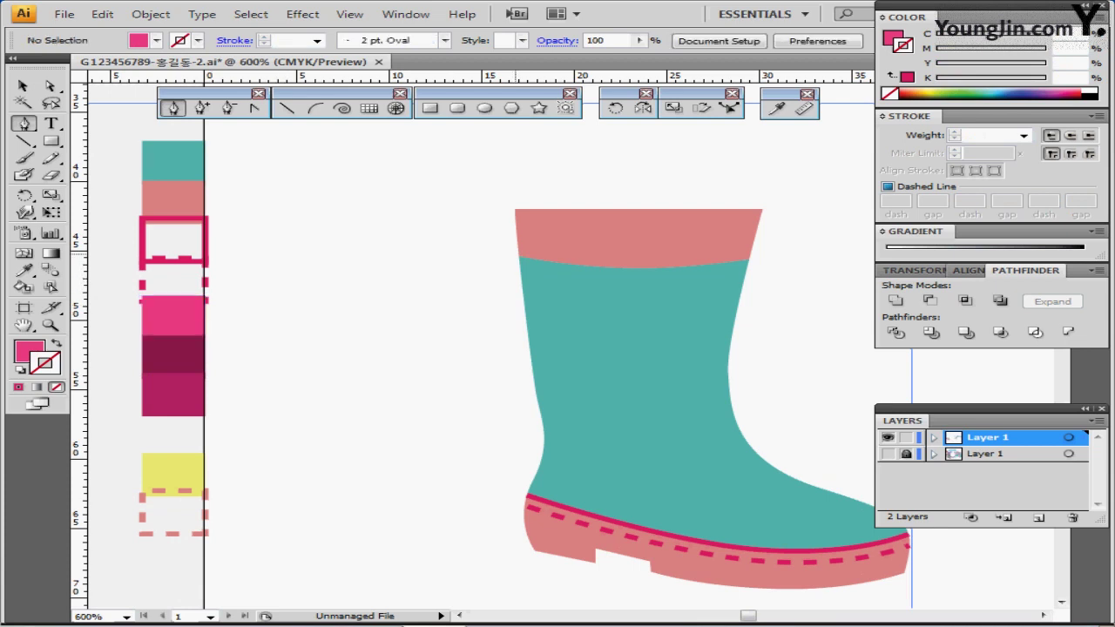
# Show the finished artwork layer in outline mode beneath the working boot as a tracing reference for the pull loop
pyautogui.hscroll(3, 275, 278)
pyautogui.moveTo(284, 265); pyautogui.dragTo(284, 256)
pyautogui.click(887, 454)
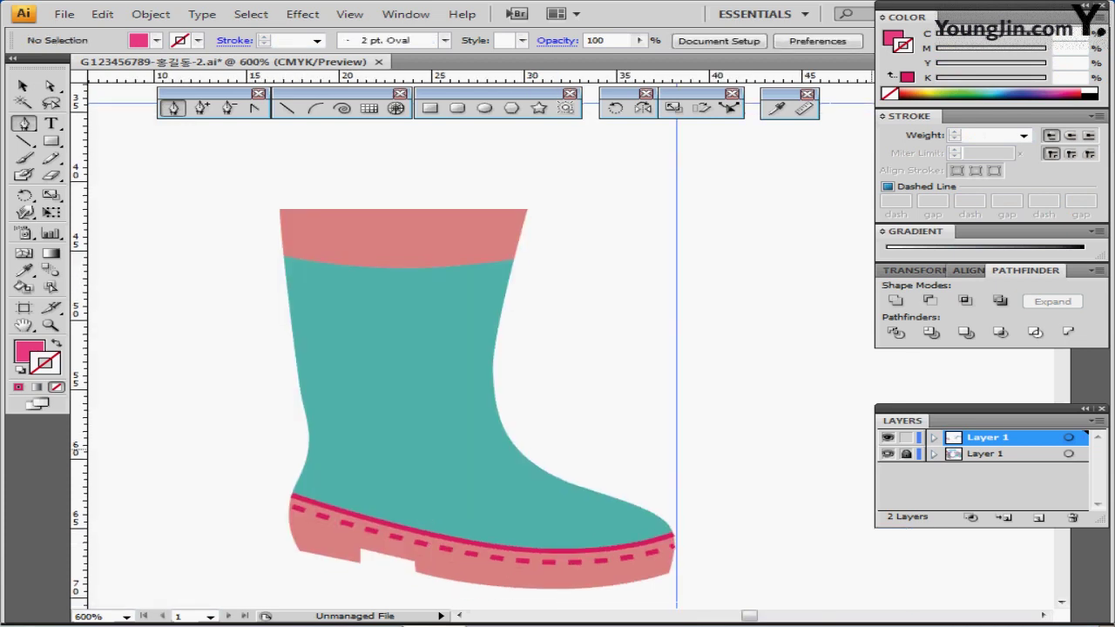
pyautogui.scroll(2, 448, 298)
pyautogui.scroll(1, 435, 261)
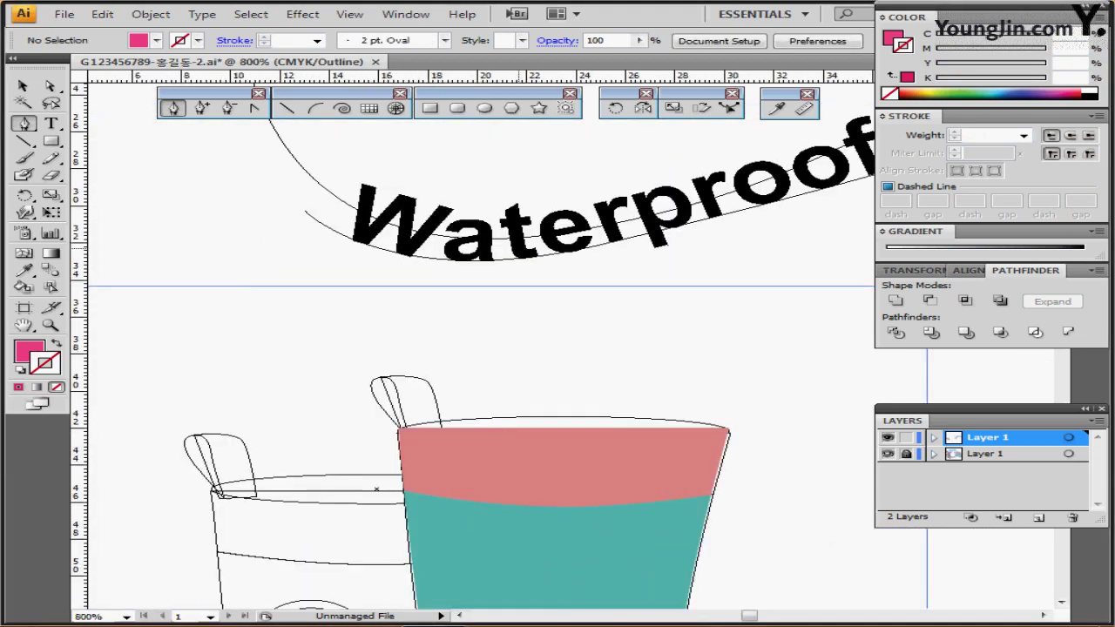
pyautogui.moveTo(629, 301); pyautogui.dragTo(531, 114)
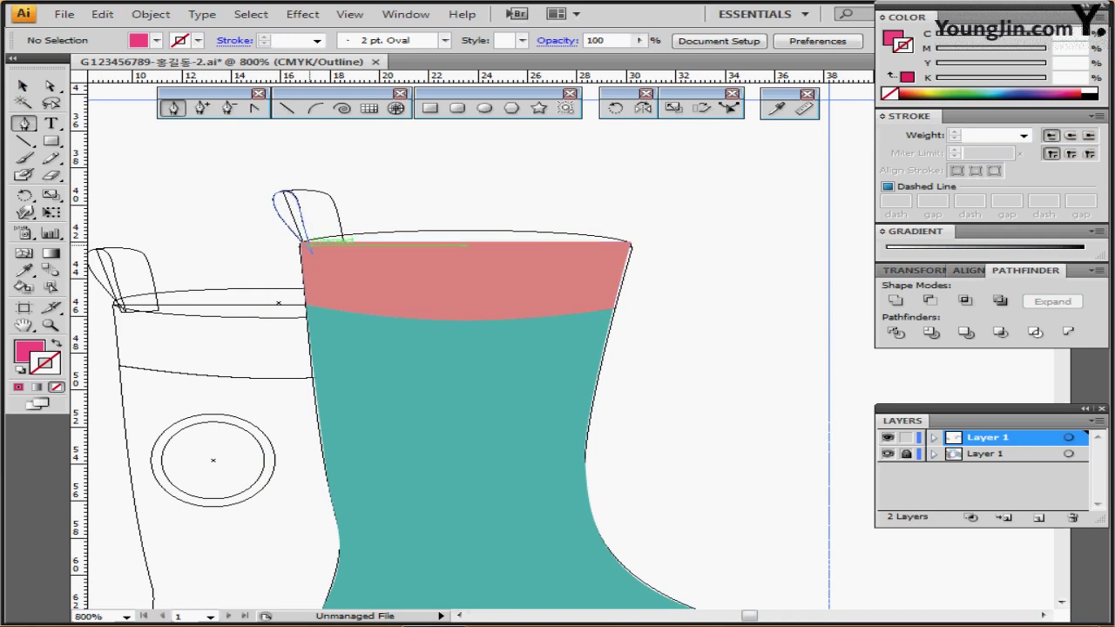
pyautogui.click(345, 251)
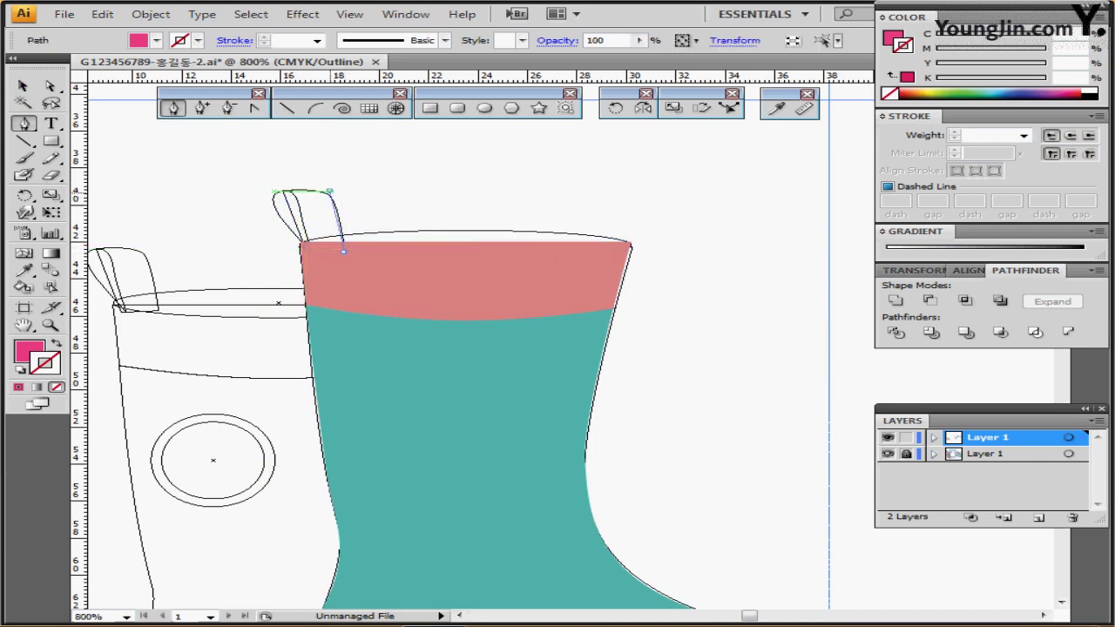
pyautogui.moveTo(330, 190)
pyautogui.mouseDown()
pyautogui.moveTo(312, 176)
pyautogui.moveTo(329, 193)
pyautogui.mouseUp()
pyautogui.click(329, 193)
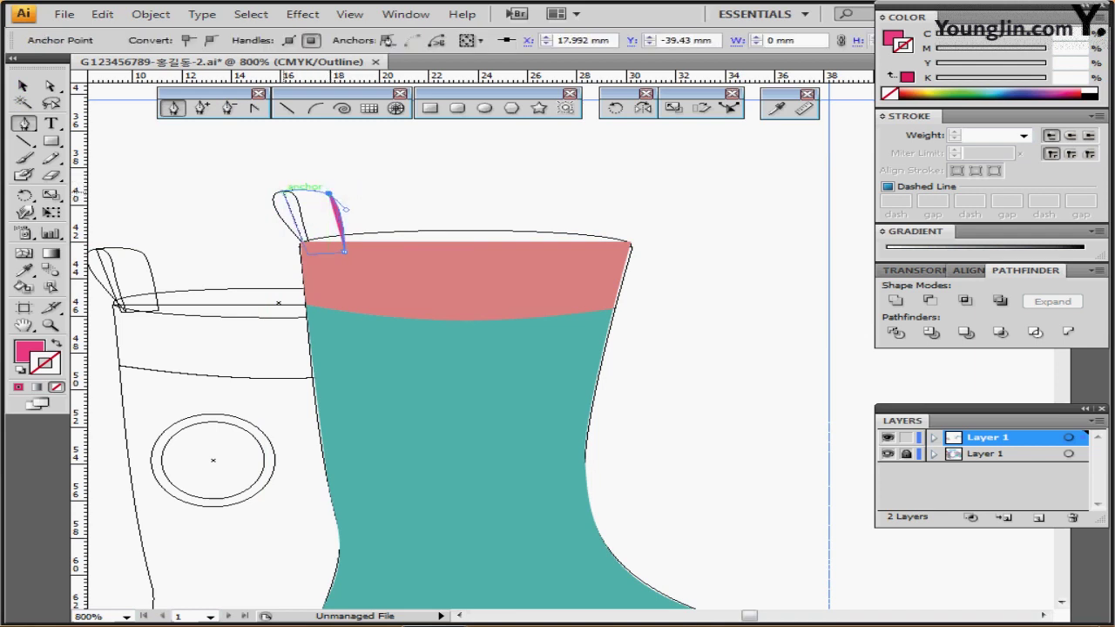
pyautogui.click(282, 190)
pyautogui.click(304, 249)
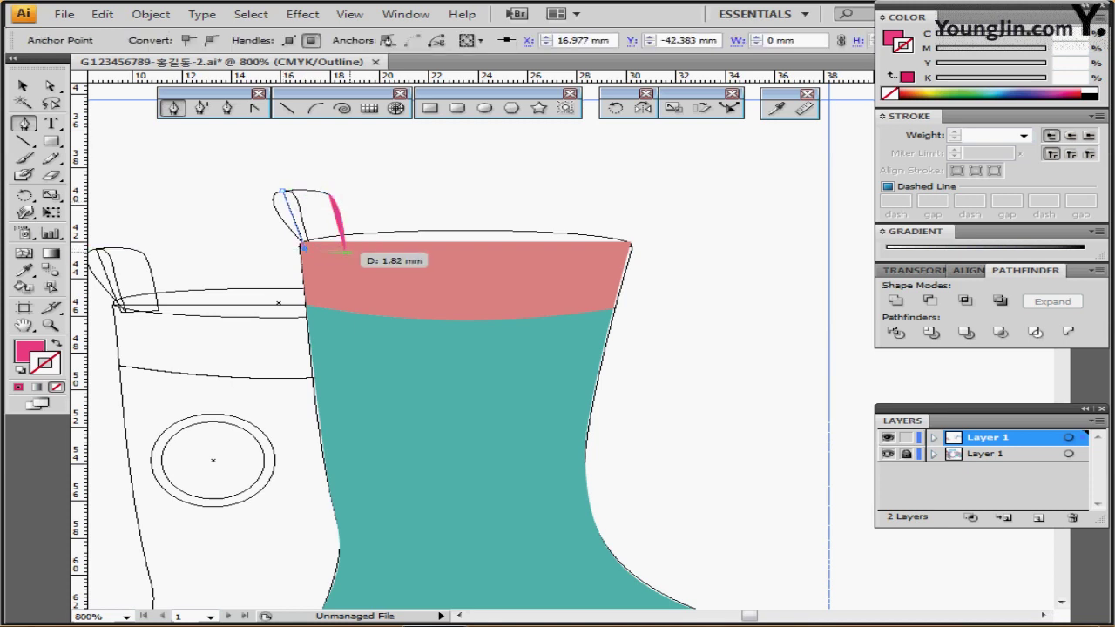
pyautogui.moveTo(341, 253); pyautogui.dragTo(336, 252)
pyautogui.click(345, 252)
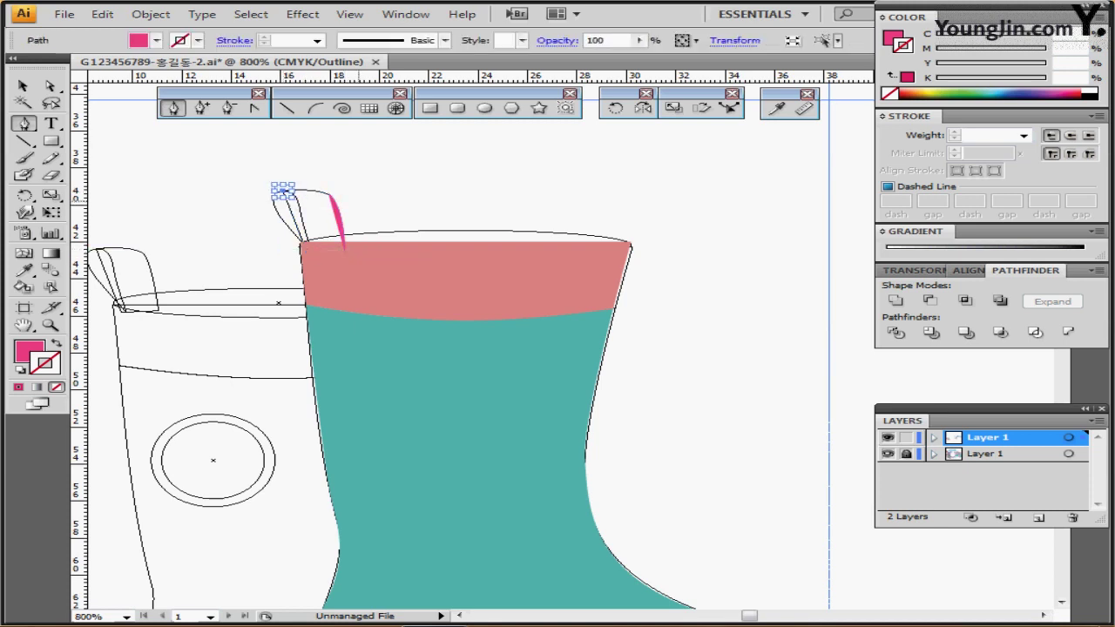
pyautogui.moveTo(329, 193); pyautogui.dragTo(312, 179)
pyautogui.click(282, 190)
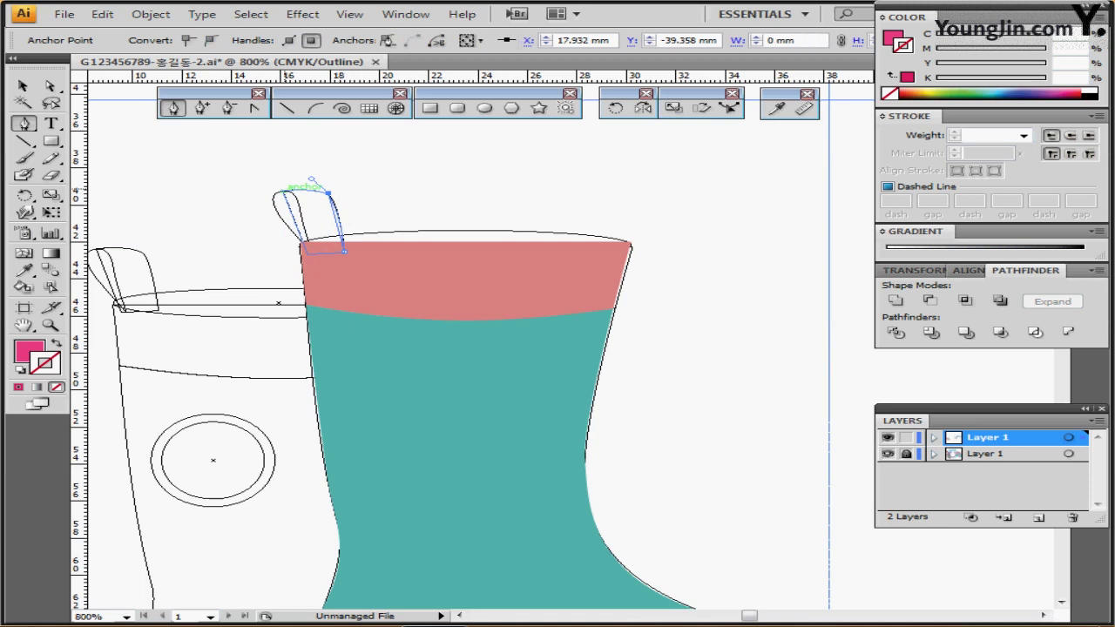
pyautogui.click(283, 189)
pyautogui.click(306, 252)
pyautogui.moveTo(342, 252); pyautogui.dragTo(336, 253)
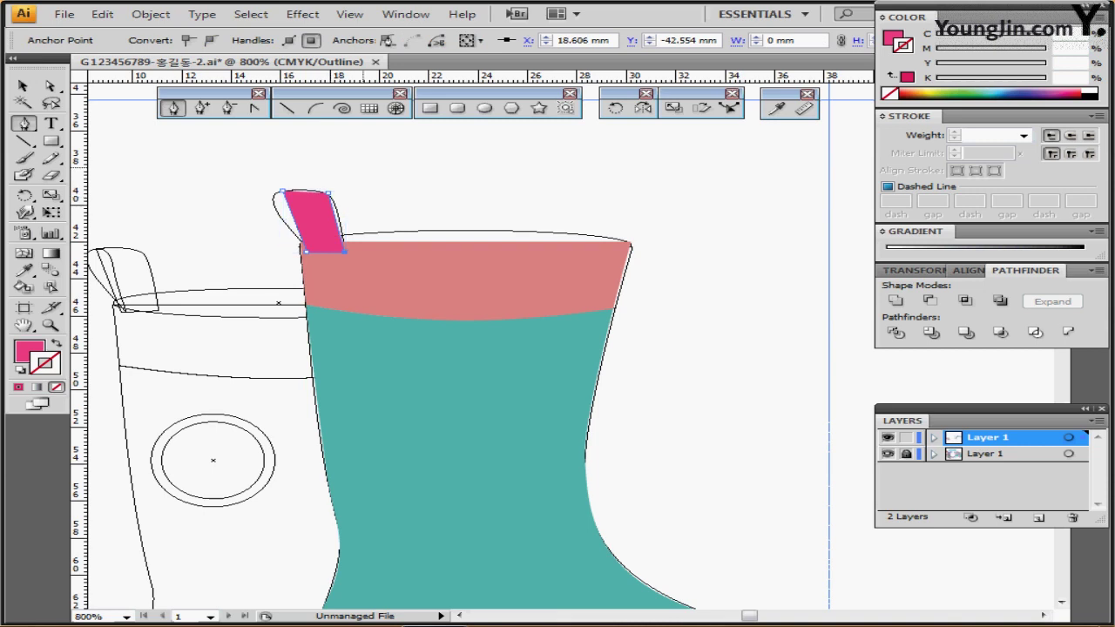
pyautogui.press('Delete')
pyautogui.press('Delete')
# Trace the outer strip of the pull loop as a closed bright pink shape and curve its top edge to the outline
pyautogui.moveTo(345, 252)
pyautogui.mouseDown()
pyautogui.moveTo(334, 190)
pyautogui.moveTo(332, 255)
pyautogui.moveTo(343, 253)
pyautogui.mouseUp()
pyautogui.click(308, 254)
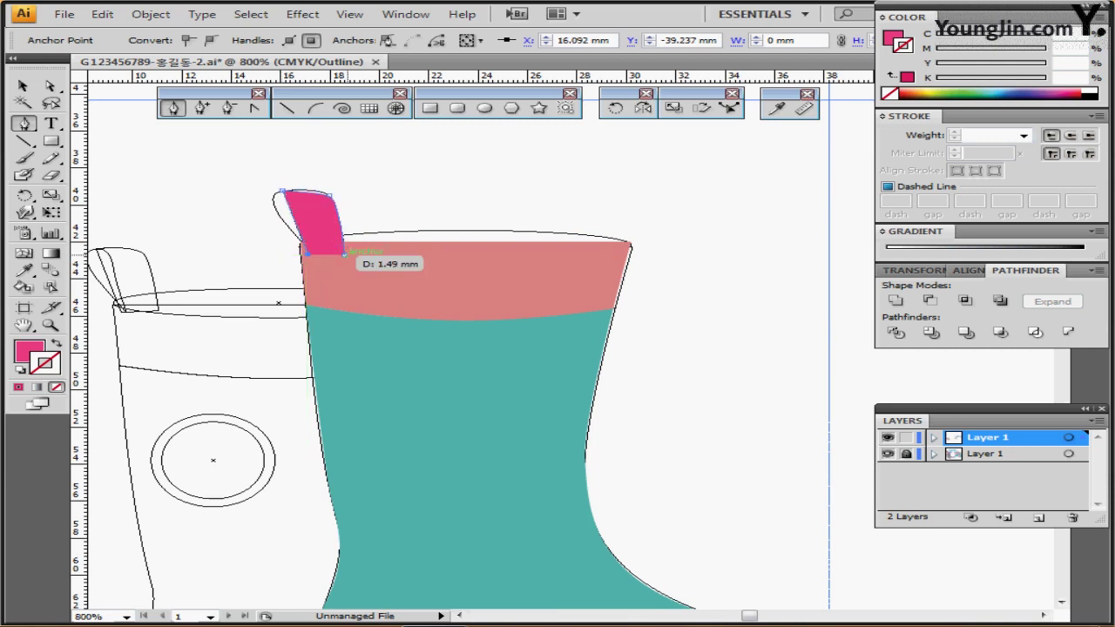
pyautogui.click(345, 253)
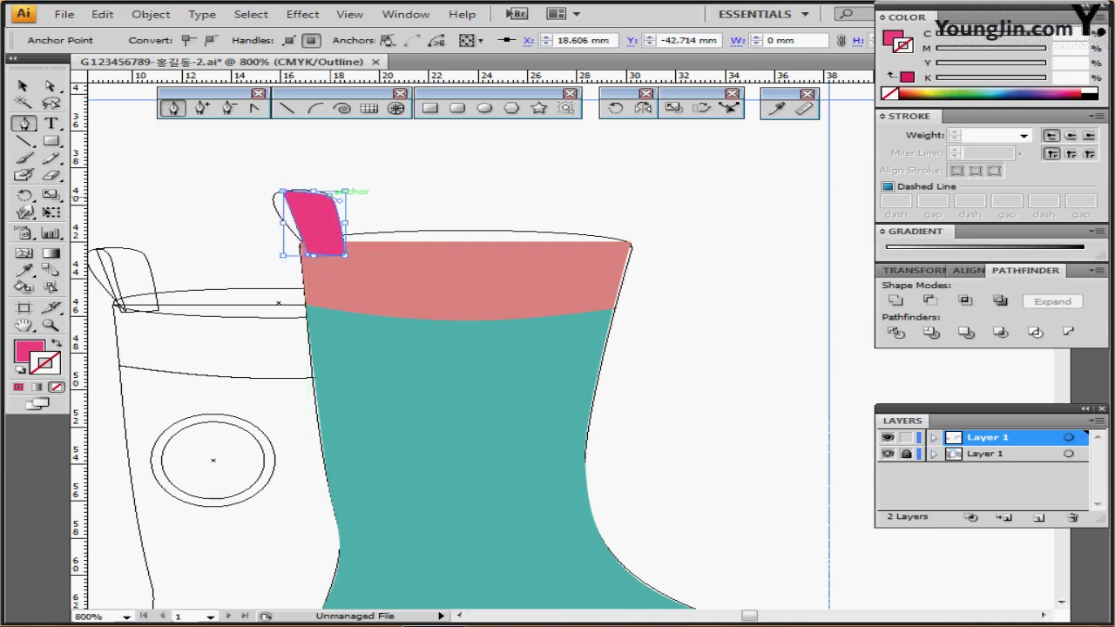
pyautogui.press('a')
pyautogui.click(329, 196)
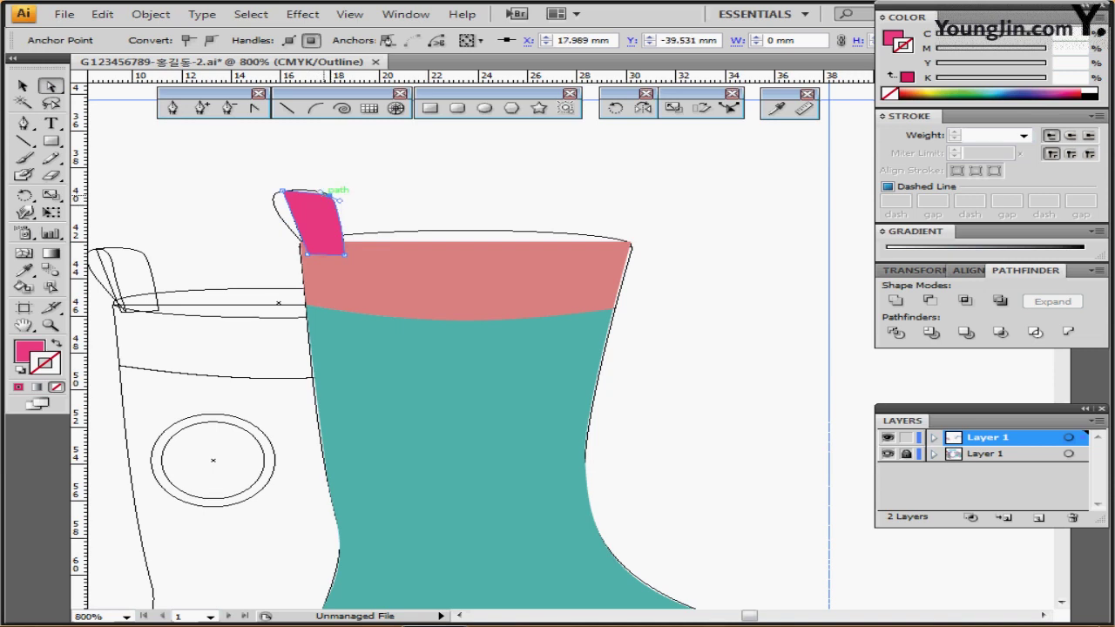
pyautogui.moveTo(319, 191); pyautogui.dragTo(314, 186)
pyautogui.hotkey('ctrl', 'shift', 'a')
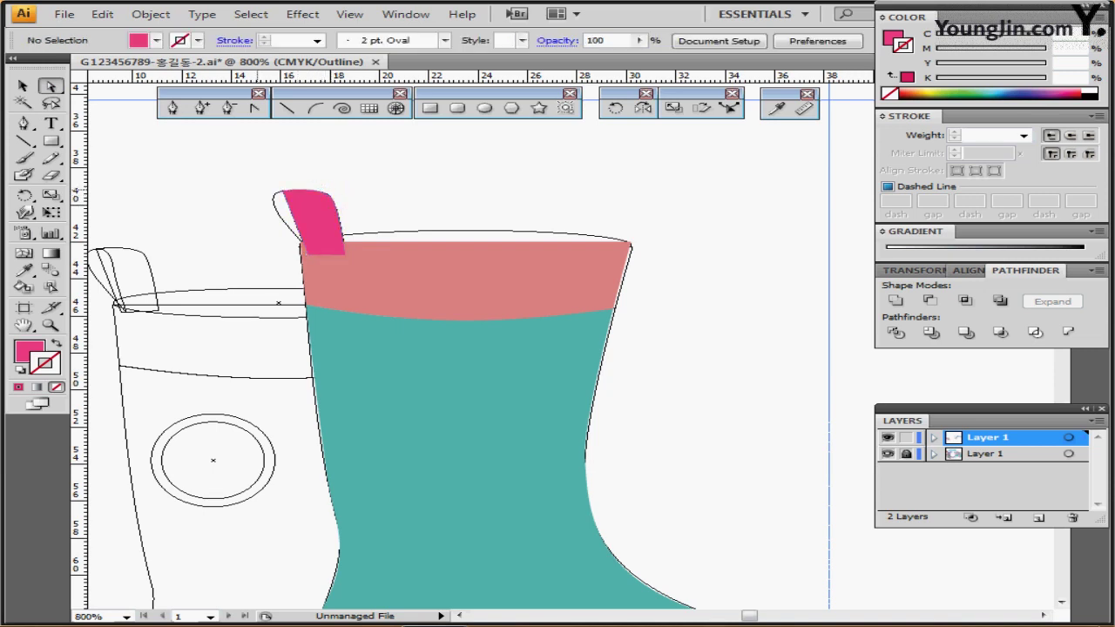
# Trace the inner side of the pull loop with the Pen tool as a closed leaf-shaped curve meeting the band's corner
pyautogui.press('m')
pyautogui.click(25, 124)
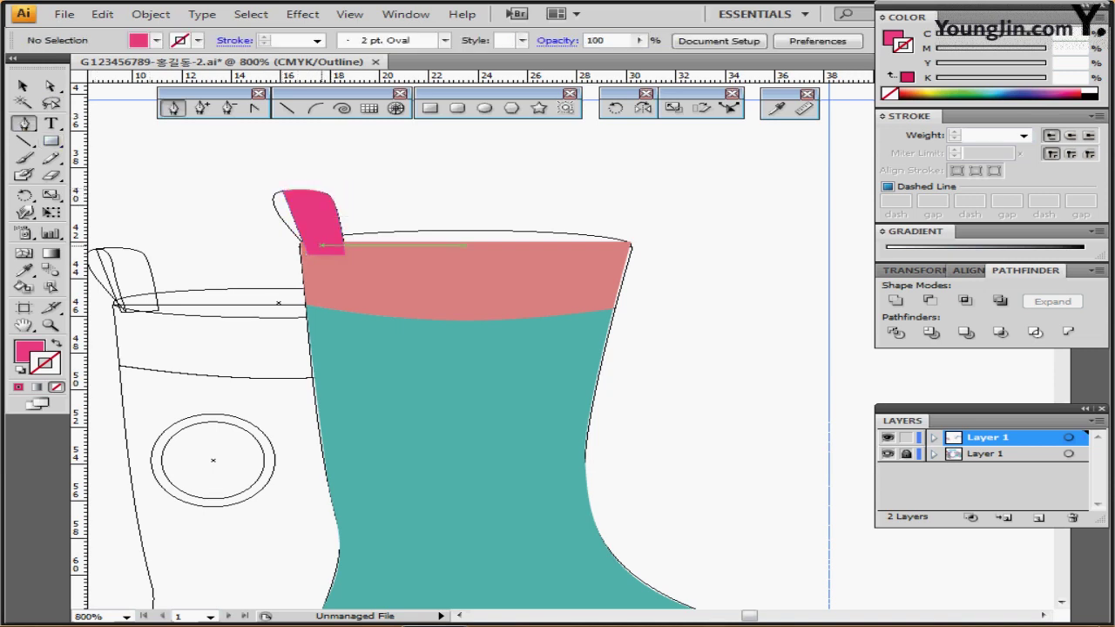
pyautogui.click(310, 254)
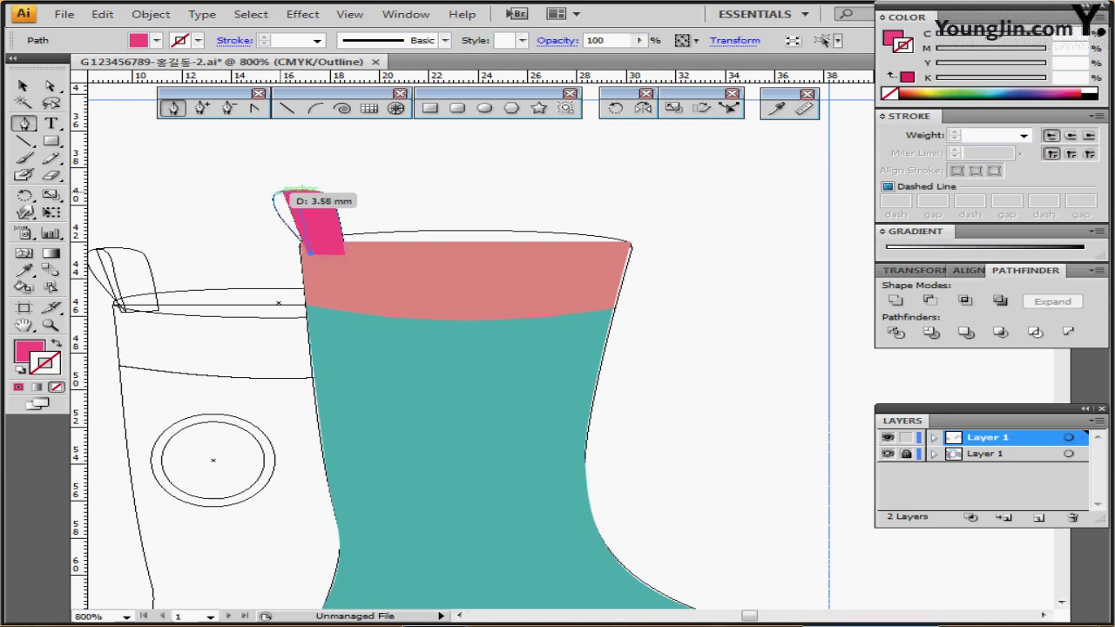
pyautogui.moveTo(276, 191); pyautogui.dragTo(251, 193)
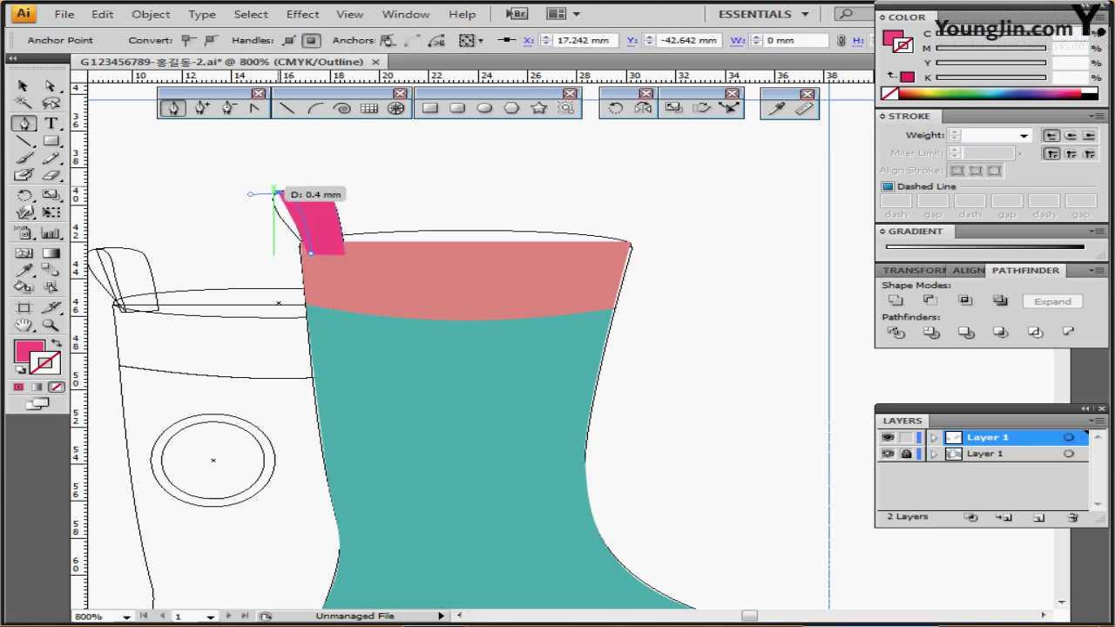
pyautogui.moveTo(311, 252); pyautogui.dragTo(316, 263)
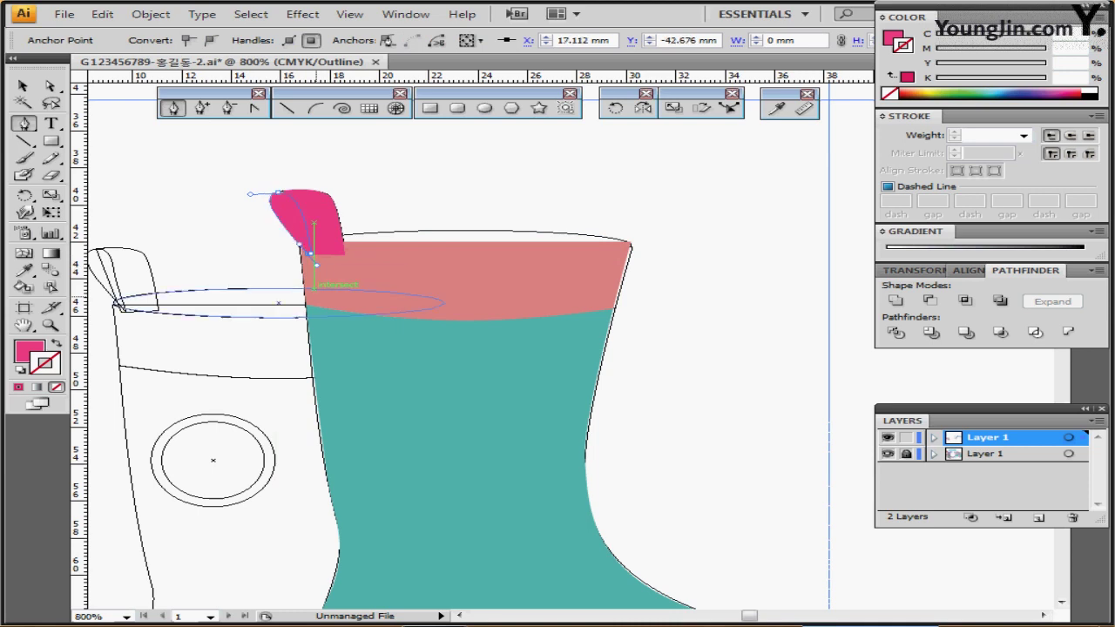
# Fill the loop's inner side with the dark maroon from the swatch column and leave nothing selected
pyautogui.scroll(1, 320, 301)
pyautogui.scroll(-1, 397, 296)
pyautogui.hotkey('ctrl', '-')
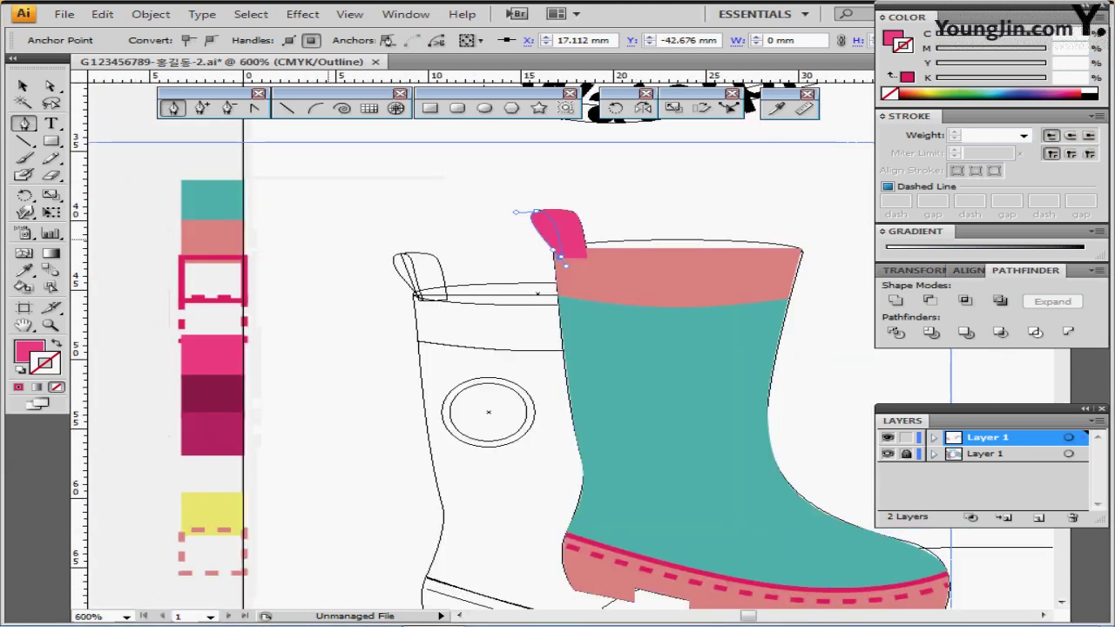
pyautogui.press('i')
pyautogui.click(218, 388)
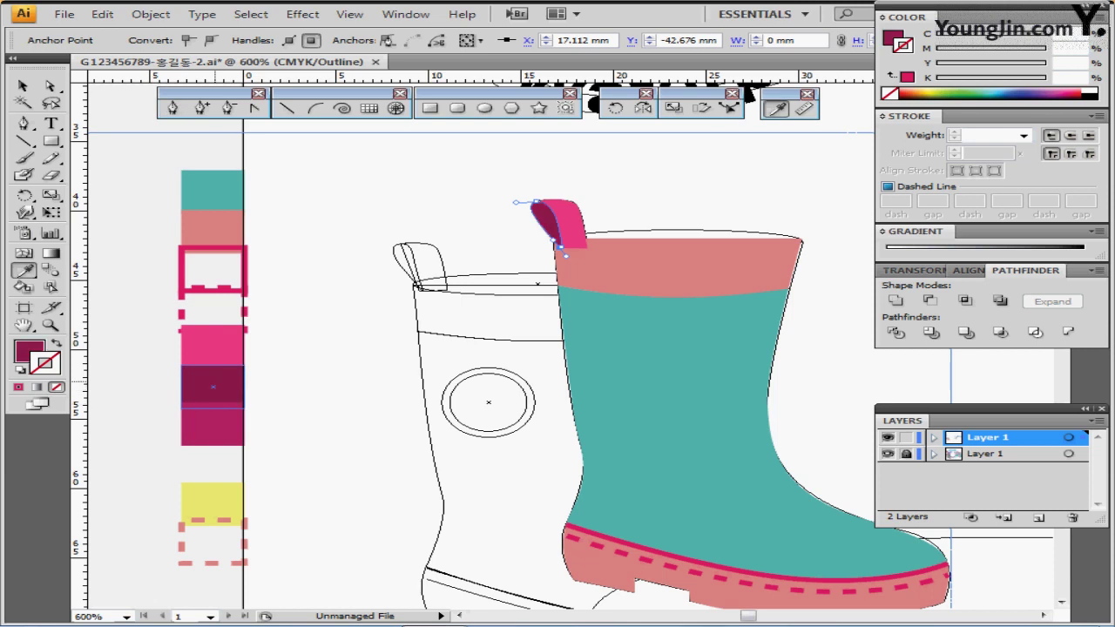
pyautogui.keyDown('ctrl'); pyautogui.click(422, 208); pyautogui.keyUp('ctrl')
pyautogui.moveTo(423, 208); pyautogui.dragTo(317, 215)
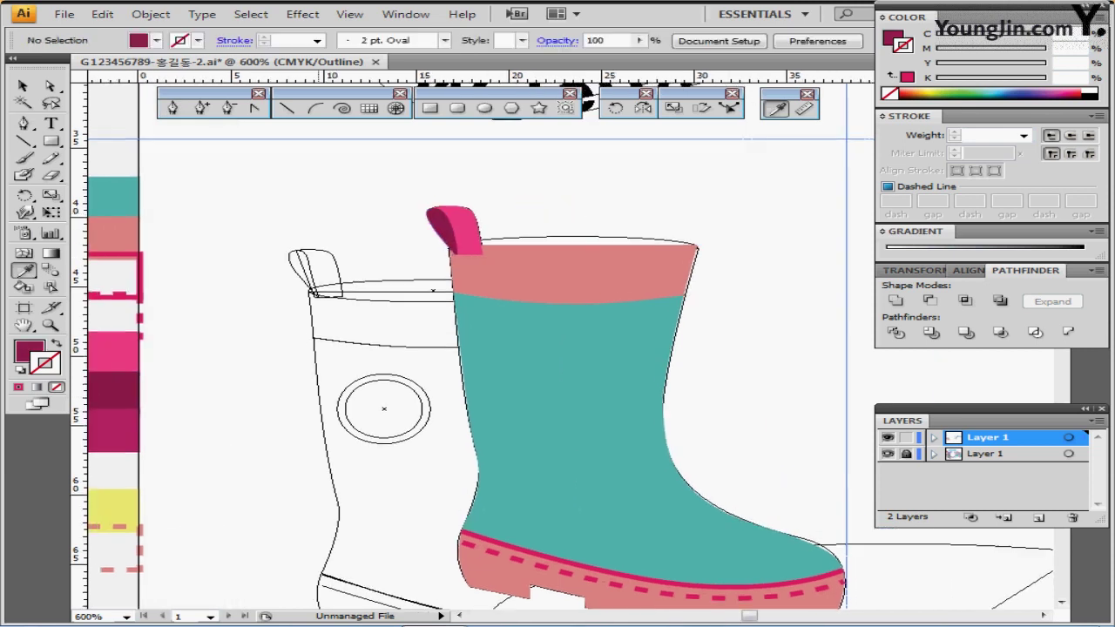
# Send both pull loop pieces to the back so that they sit behind the boot's salmon band
pyautogui.moveTo(348, 177); pyautogui.dragTo(472, 221)
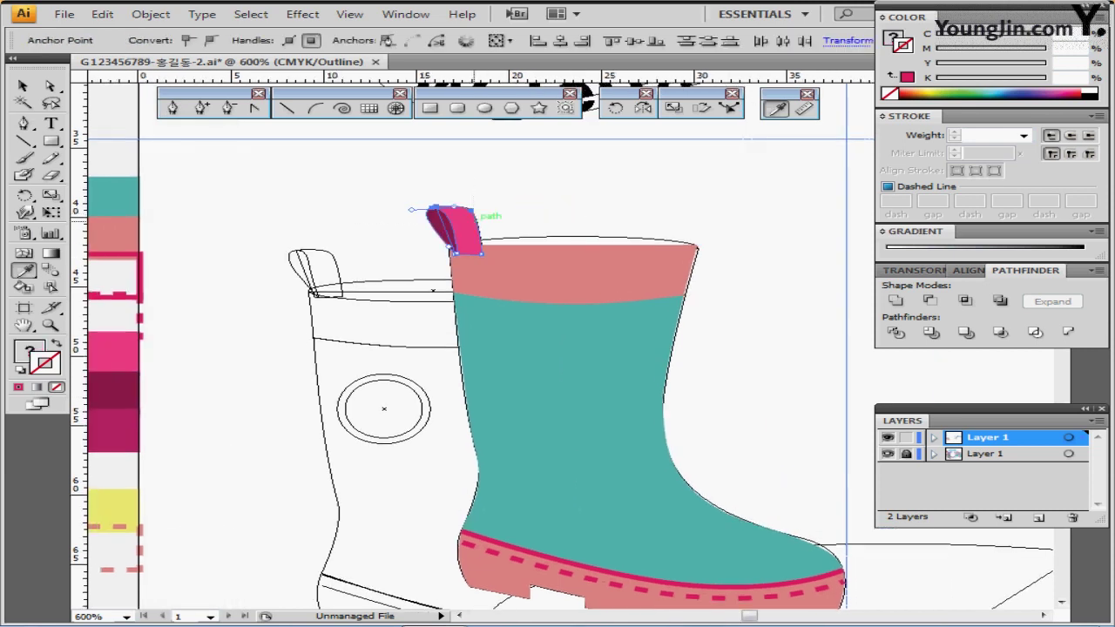
pyautogui.hotkey('ctrl', 'shift', '[')
pyautogui.keyDown('ctrl'); pyautogui.click(535, 253); pyautogui.keyUp('ctrl')
pyautogui.moveTo(534, 253); pyautogui.dragTo(418, 169)
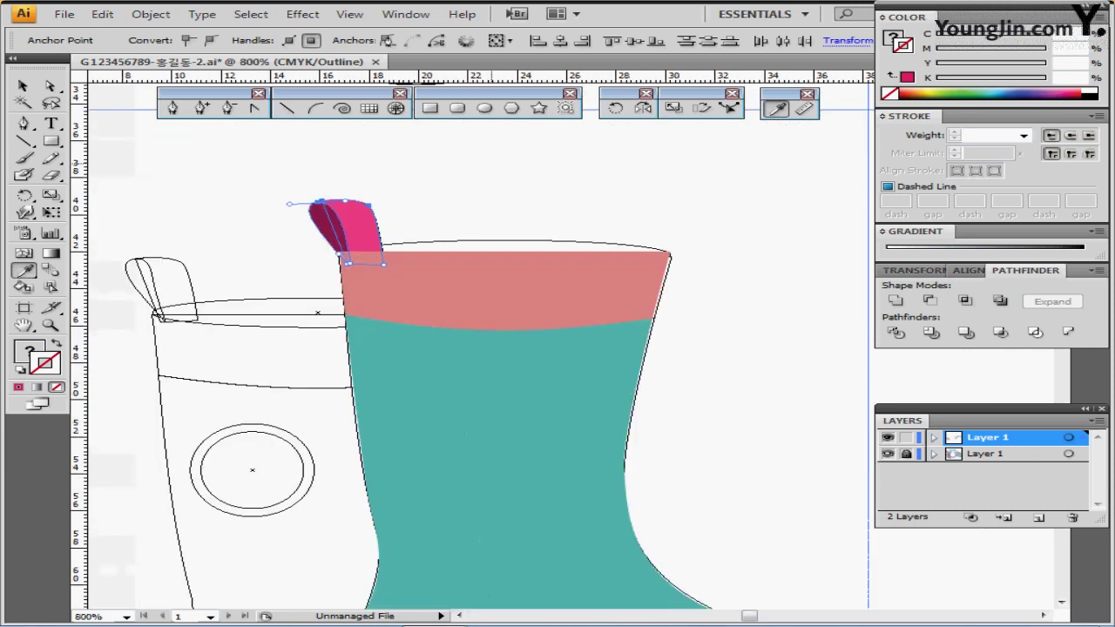
# Hide the locked tracing layer and deselect the loop pieces
pyautogui.click(887, 453)
pyautogui.moveTo(618, 375); pyautogui.dragTo(573, 355)
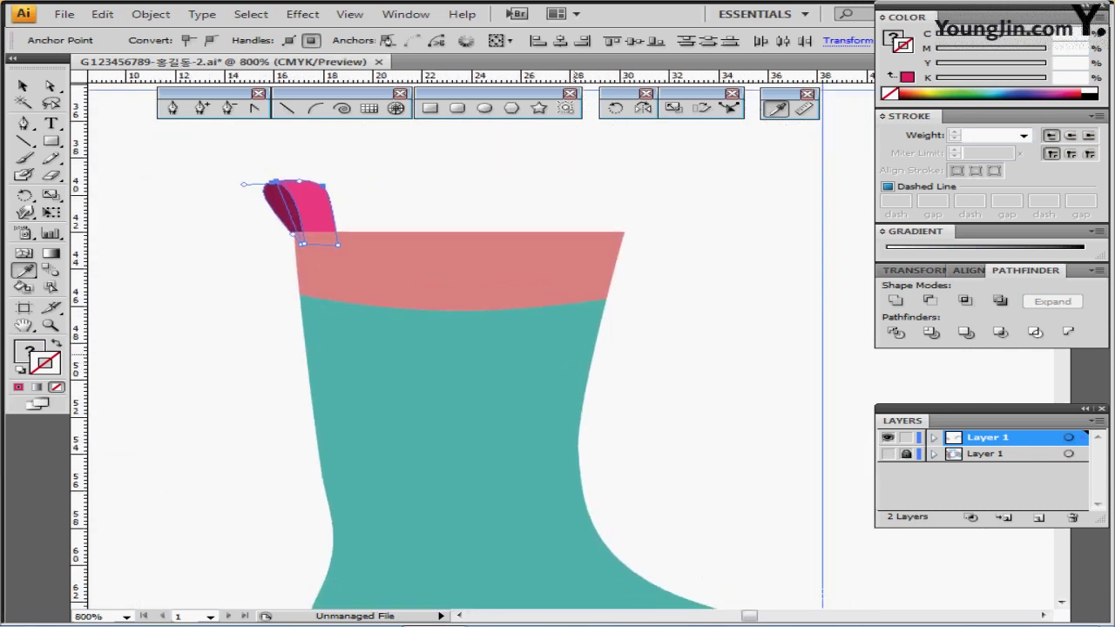
pyautogui.keyDown('ctrl'); pyautogui.click(663, 309); pyautogui.keyUp('ctrl')
pyautogui.moveTo(663, 309); pyautogui.dragTo(845, 280)
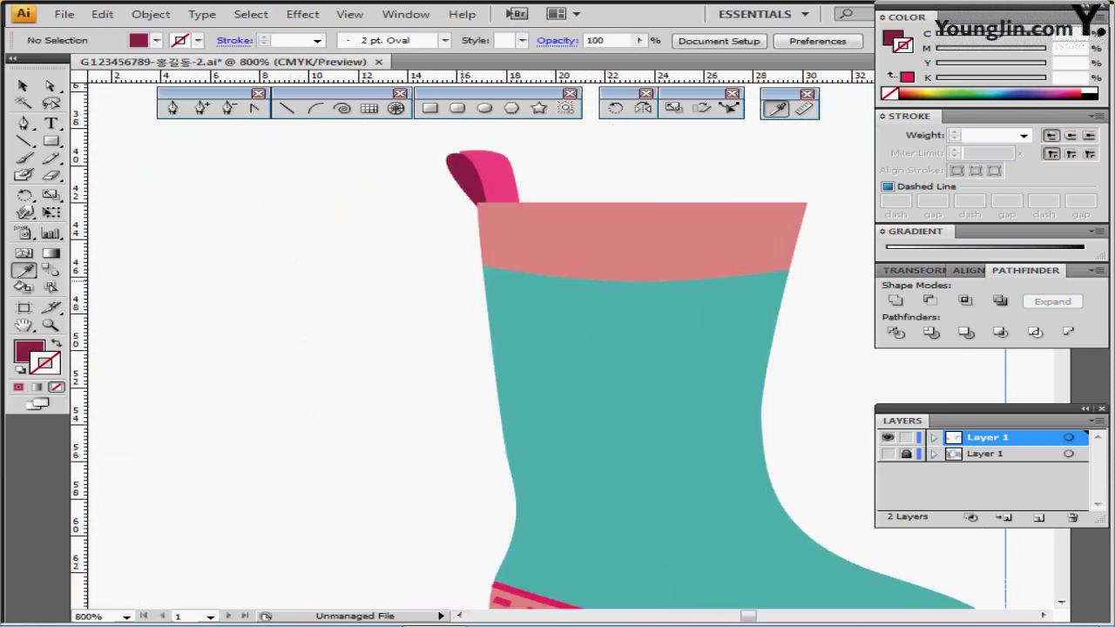
# Move the pink strip's top inner anchor point onto the maroon piece's top anchor point, and clear the selection
pyautogui.hotkey('ctrl', '=')
pyautogui.moveTo(706, 397); pyautogui.dragTo(601, 336)
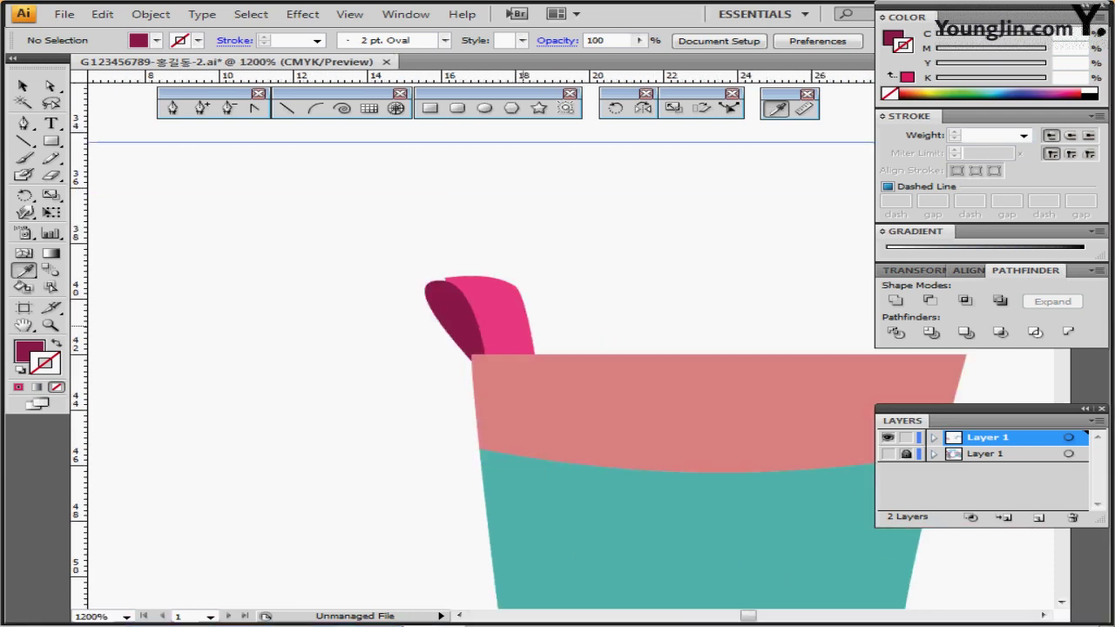
pyautogui.keyDown('ctrl'); pyautogui.click(446, 279); pyautogui.keyUp('ctrl')
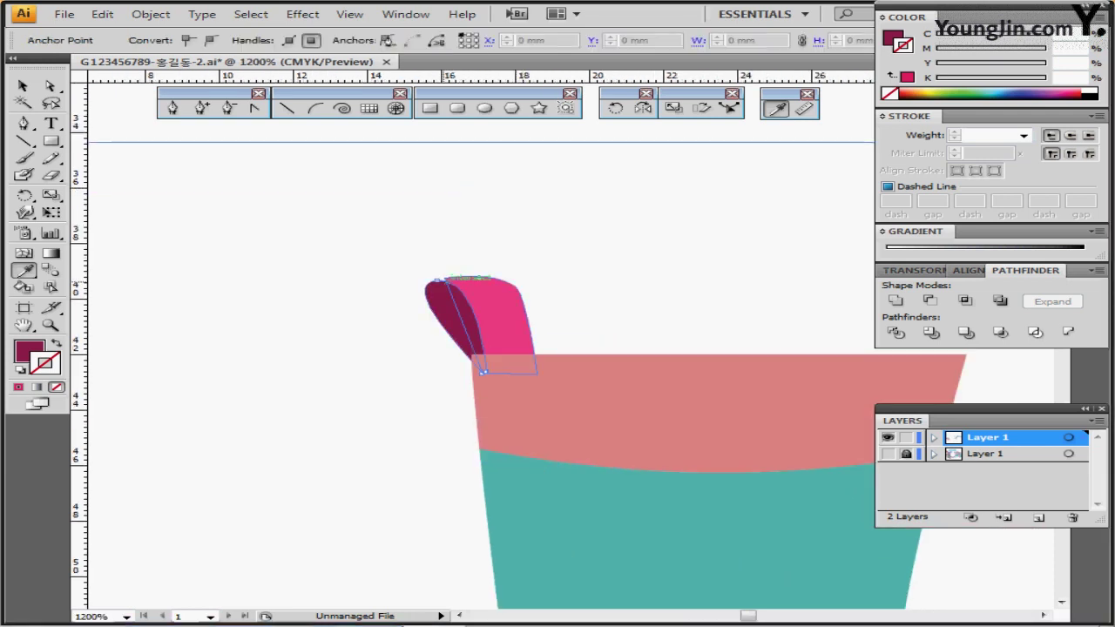
pyautogui.keyDown('ctrl'); pyautogui.click(438, 280); pyautogui.keyUp('ctrl')
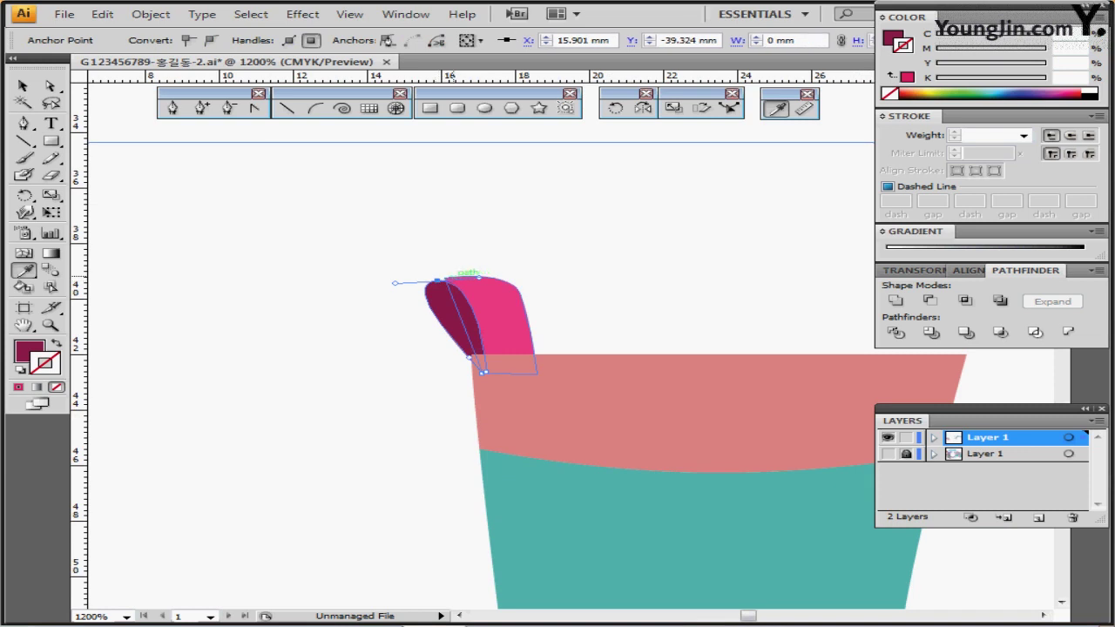
pyautogui.keyDown('ctrl'); pyautogui.click(445, 278); pyautogui.keyUp('ctrl')
pyautogui.moveTo(444, 277); pyautogui.dragTo(438, 280)
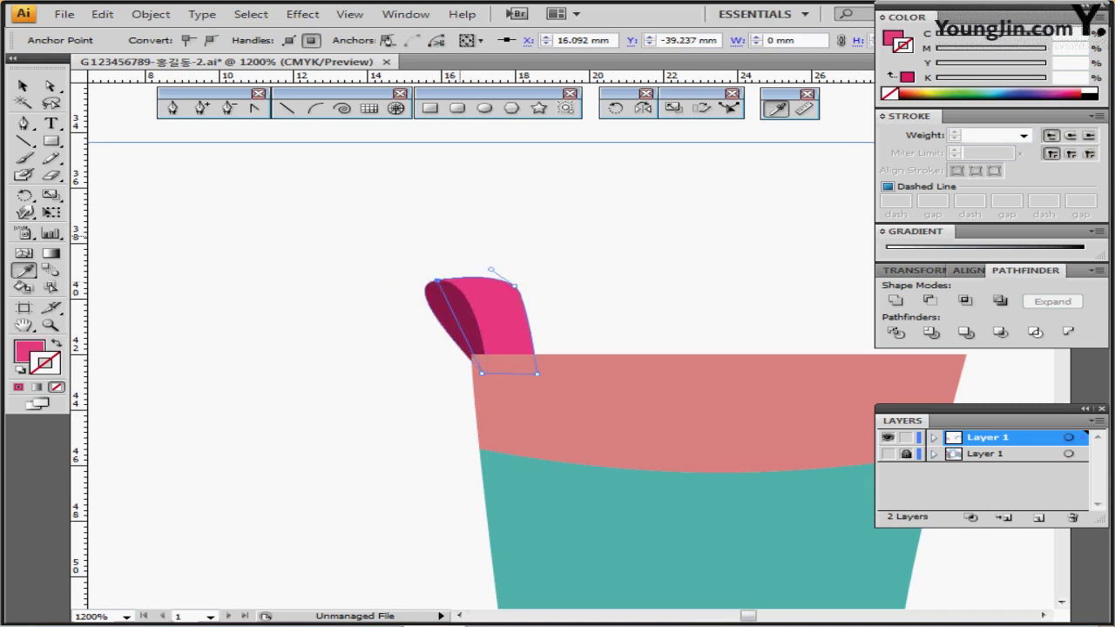
pyautogui.hotkey('ctrl', 'shift', 'a')
# Pick up the berry magenta fill with no stroke from the swatch just below the dark maroon one
pyautogui.scroll(-1, 597, 379)
pyautogui.moveTo(597, 380); pyautogui.dragTo(495, 263)
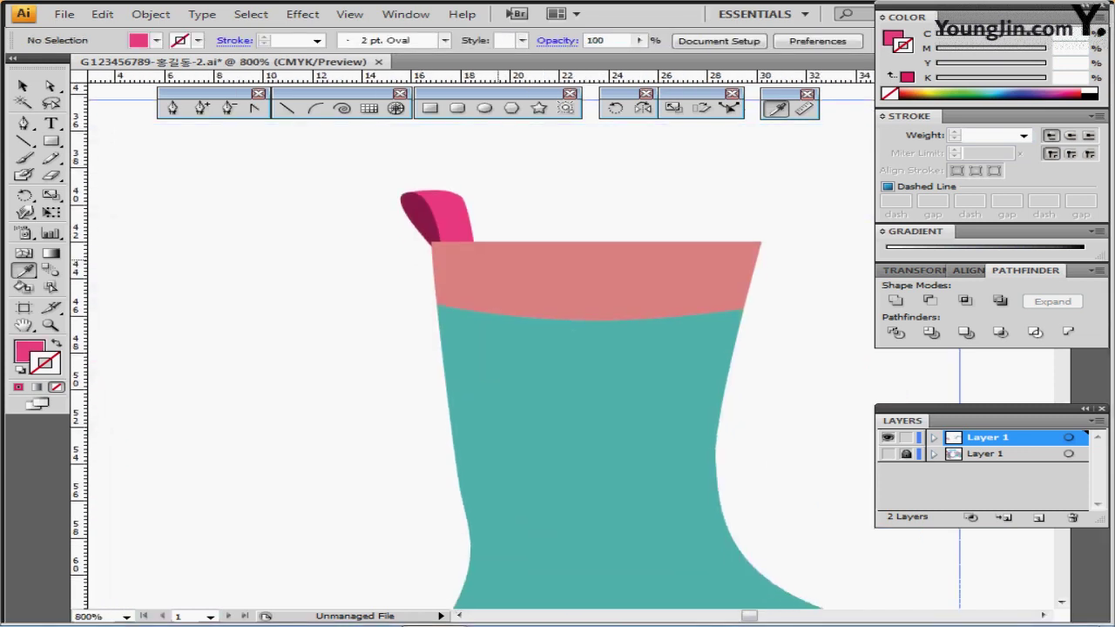
pyautogui.moveTo(194, 338); pyautogui.dragTo(369, 309)
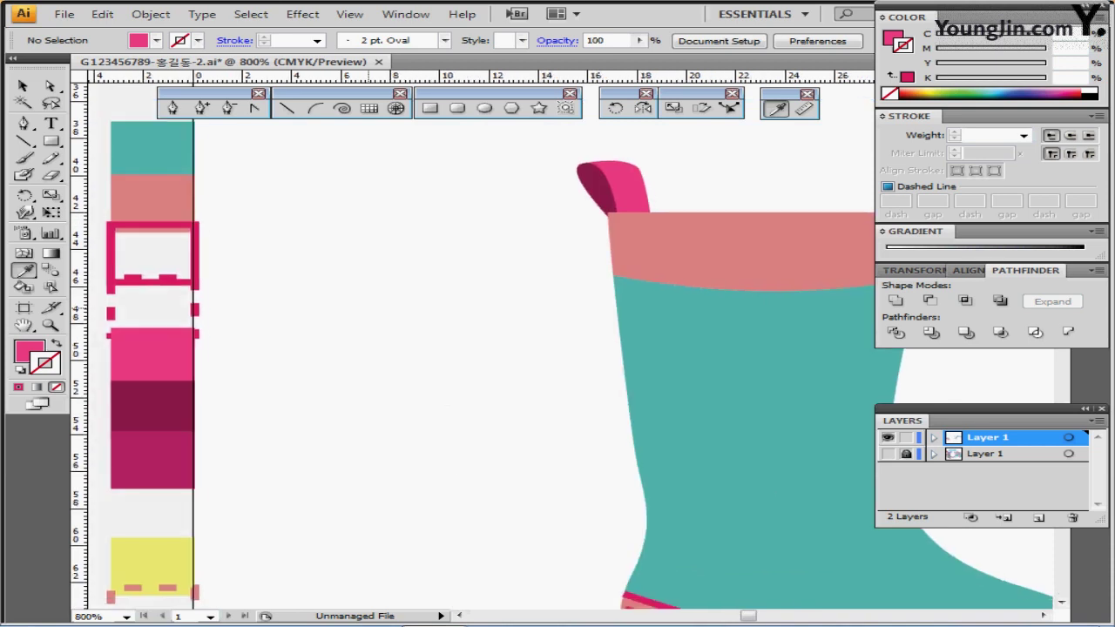
pyautogui.keyDown('ctrl'); pyautogui.click(150, 409); pyautogui.keyUp('ctrl')
pyautogui.moveTo(428, 259); pyautogui.dragTo(396, 214)
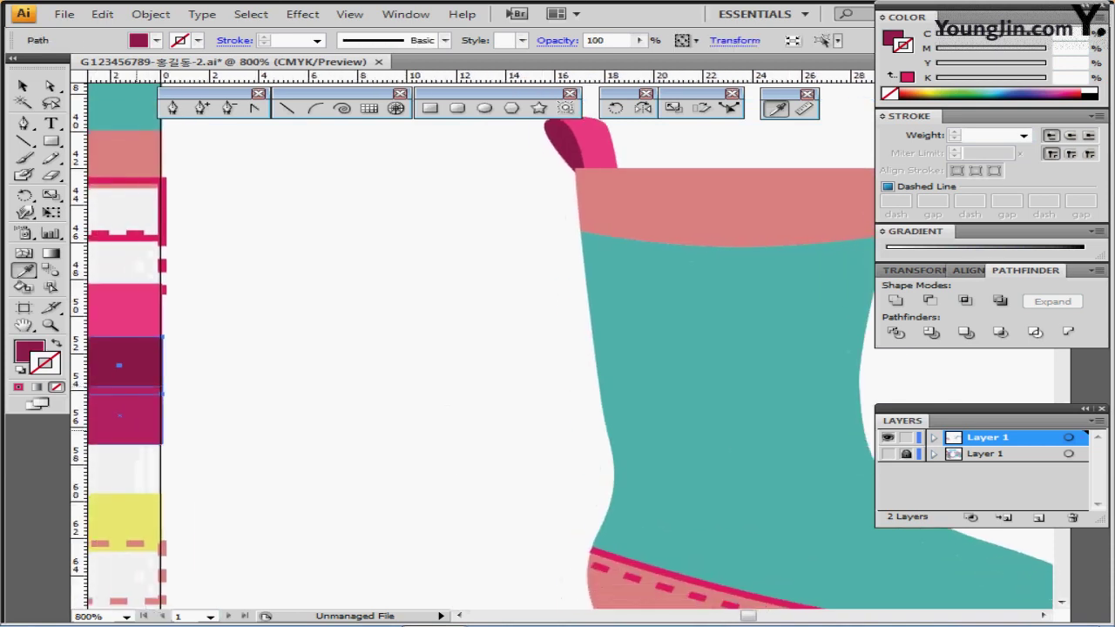
pyautogui.keyDown('ctrl'); pyautogui.click(131, 418); pyautogui.keyUp('ctrl')
pyautogui.moveTo(490, 294); pyautogui.dragTo(215, 353)
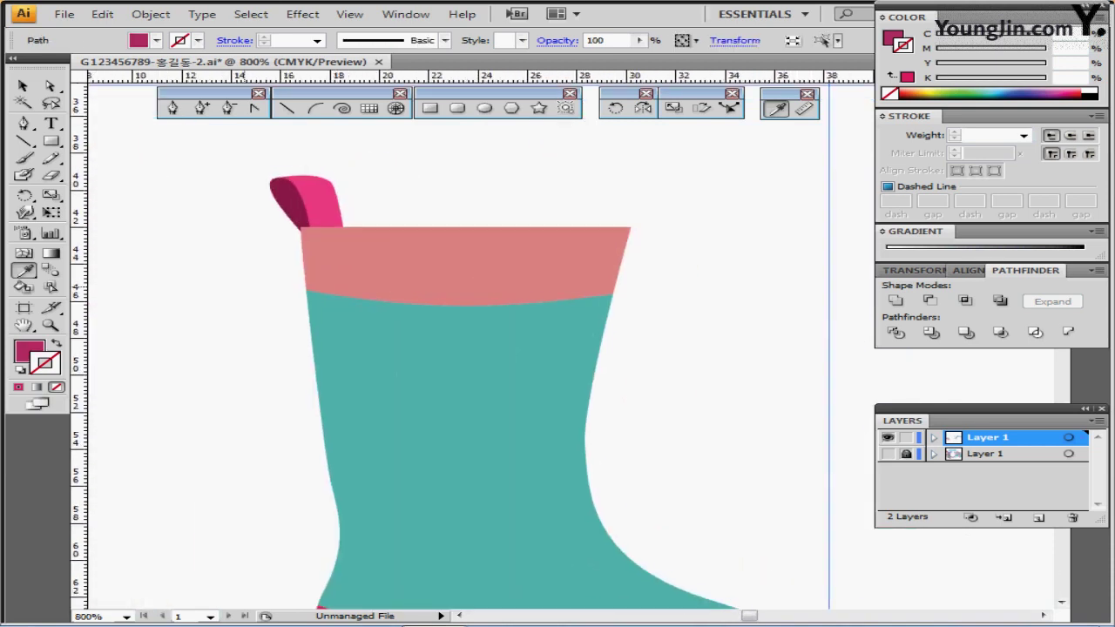
# Draw a flat berry magenta ellipse as the boot opening and fit it to the full width of the band's top edge
pyautogui.click(484, 108)
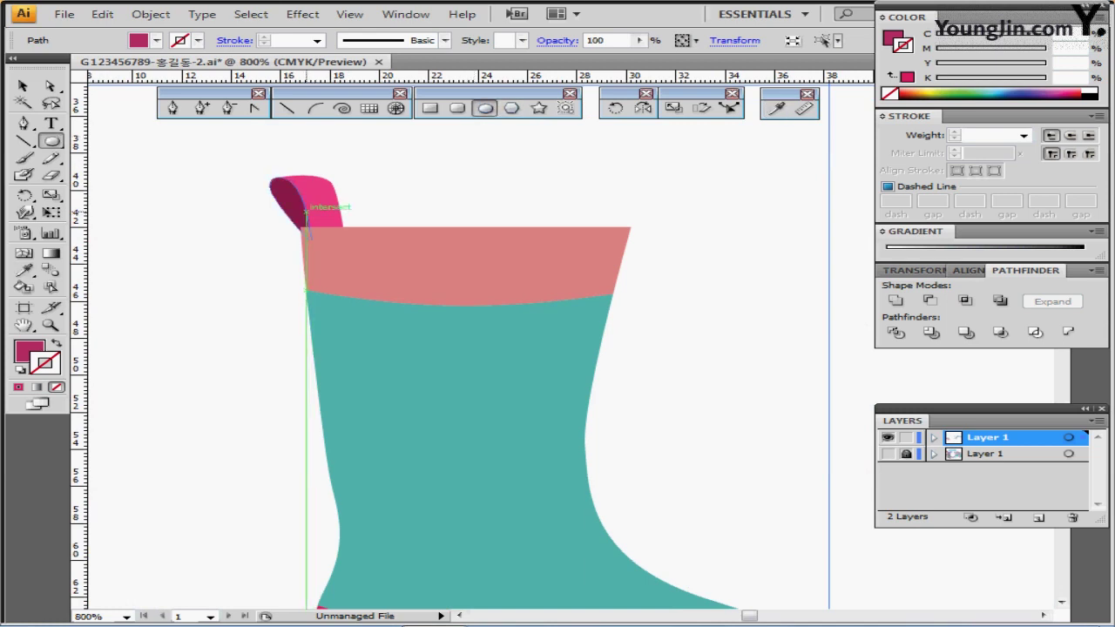
pyautogui.moveTo(307, 211); pyautogui.dragTo(630, 250)
pyautogui.moveTo(569, 233); pyautogui.dragTo(625, 228)
pyautogui.press('v')
pyautogui.moveTo(630, 227); pyautogui.dragTo(630, 227)
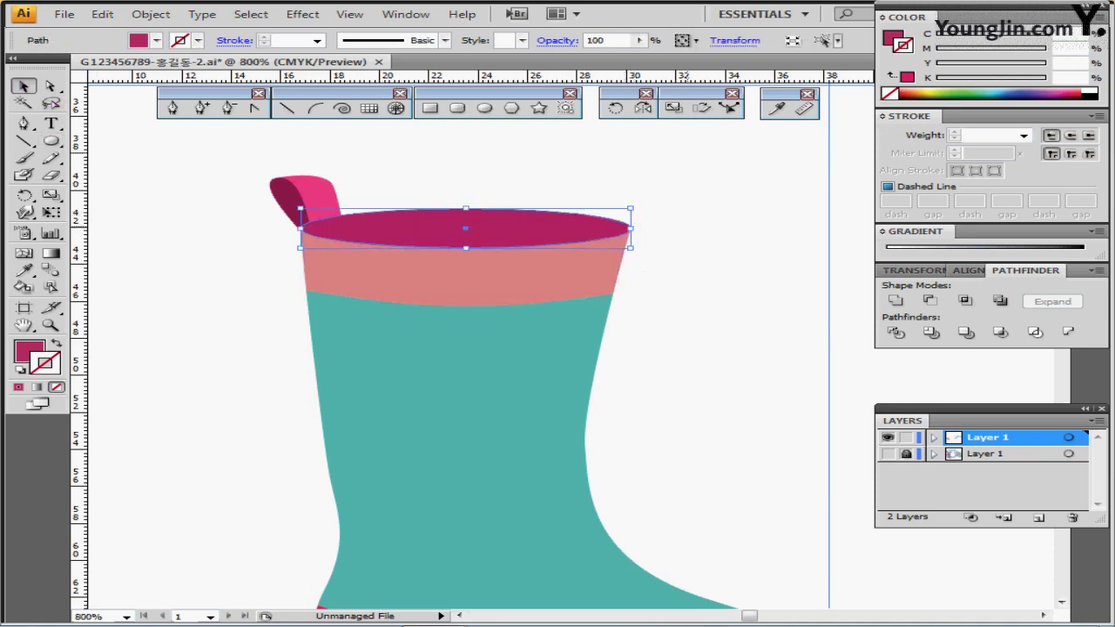
pyautogui.click(690, 300)
# Select all parts of the boot, hide the bounding box and group the parts together
pyautogui.scroll(-1, 629, 313)
pyautogui.hotkey('ctrl', '-')
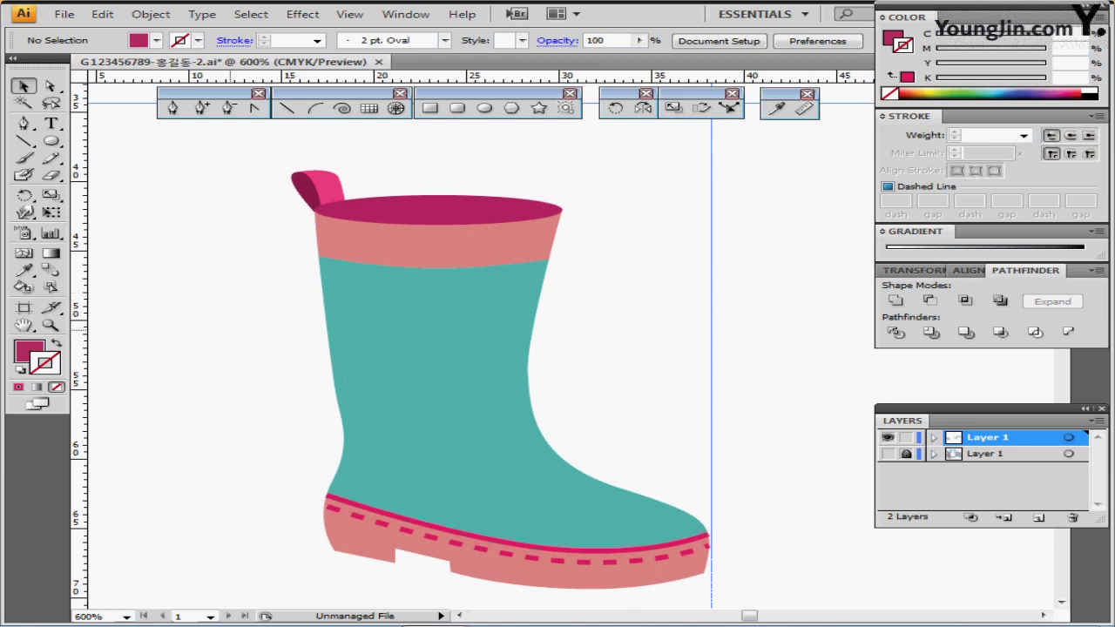
pyautogui.moveTo(205, 176); pyautogui.dragTo(721, 596)
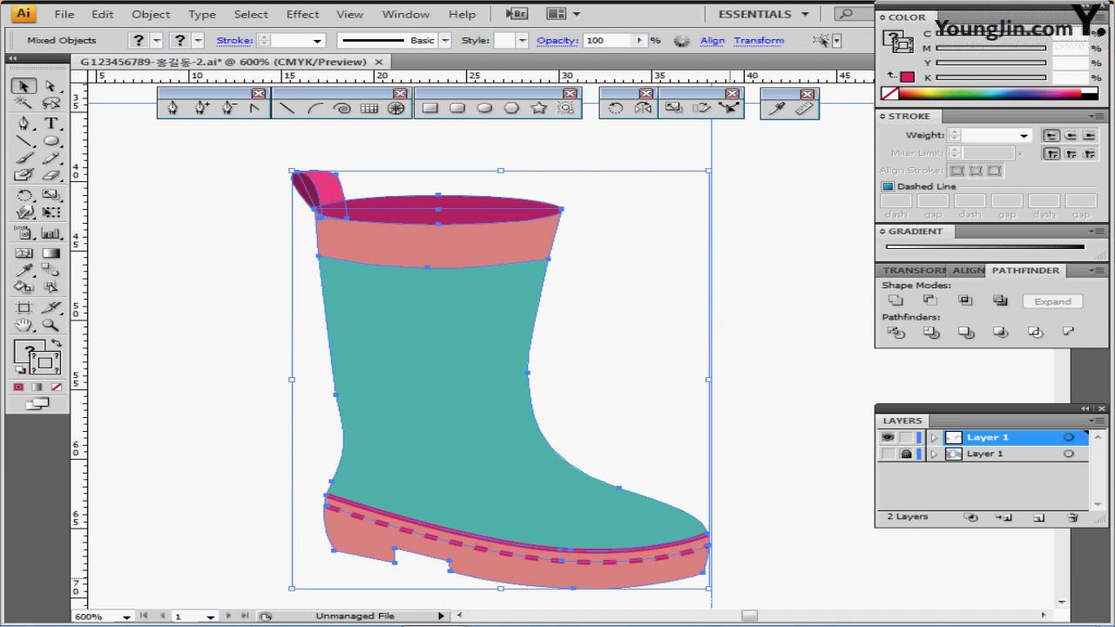
pyautogui.hotkey('ctrl', 'shift', 'b')
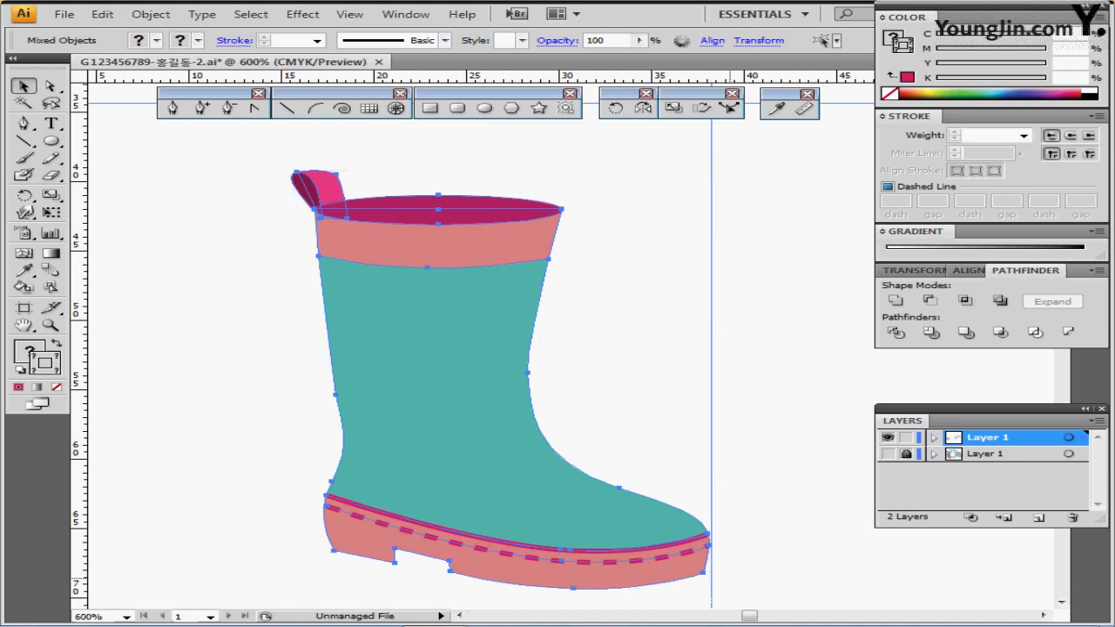
pyautogui.hotkey('ctrl', 'g')
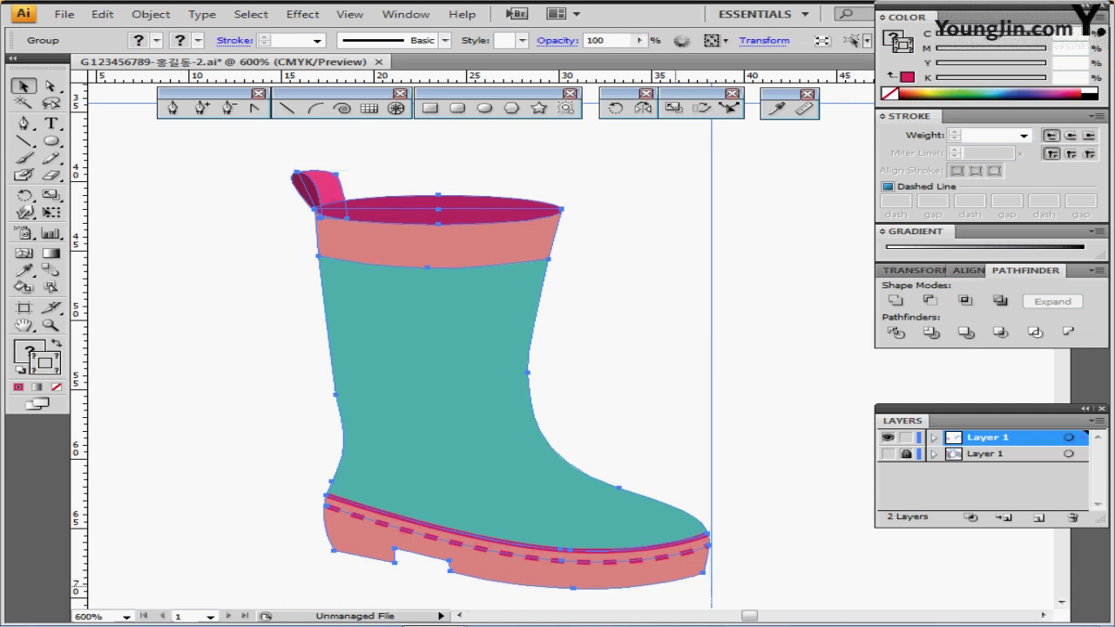
# Place a copy of the boot group in front of the original, offset down and to its left
pyautogui.moveTo(523, 351); pyautogui.dragTo(561, 282)
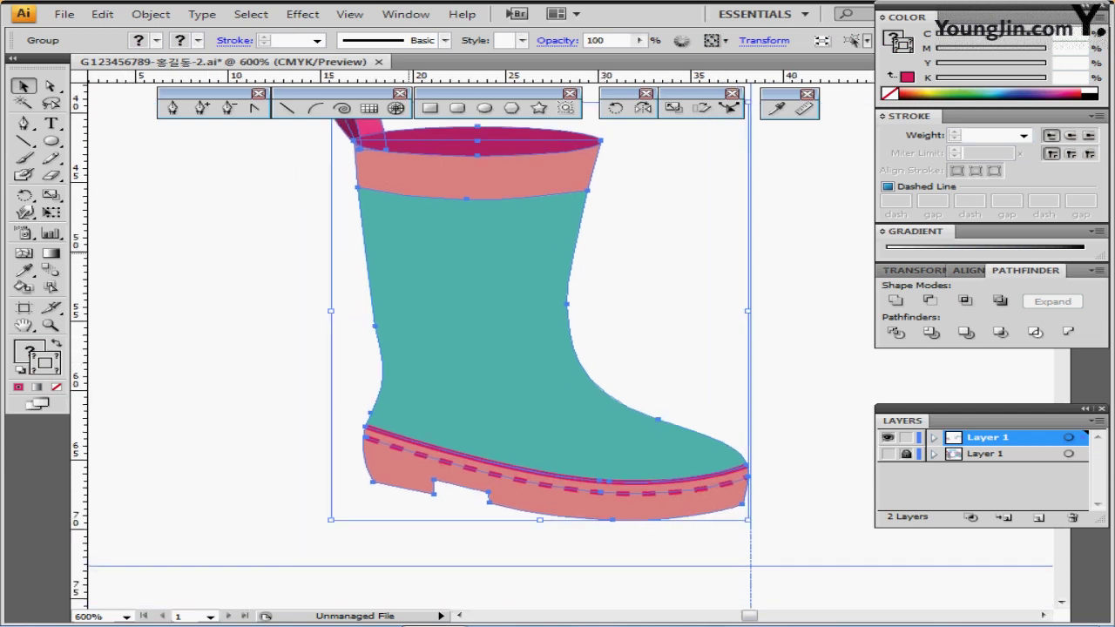
pyautogui.keyDown('ctrl'); pyautogui.keyDown('alt'); pyautogui.click(449, 251); pyautogui.keyUp('alt'); pyautogui.keyUp('ctrl')
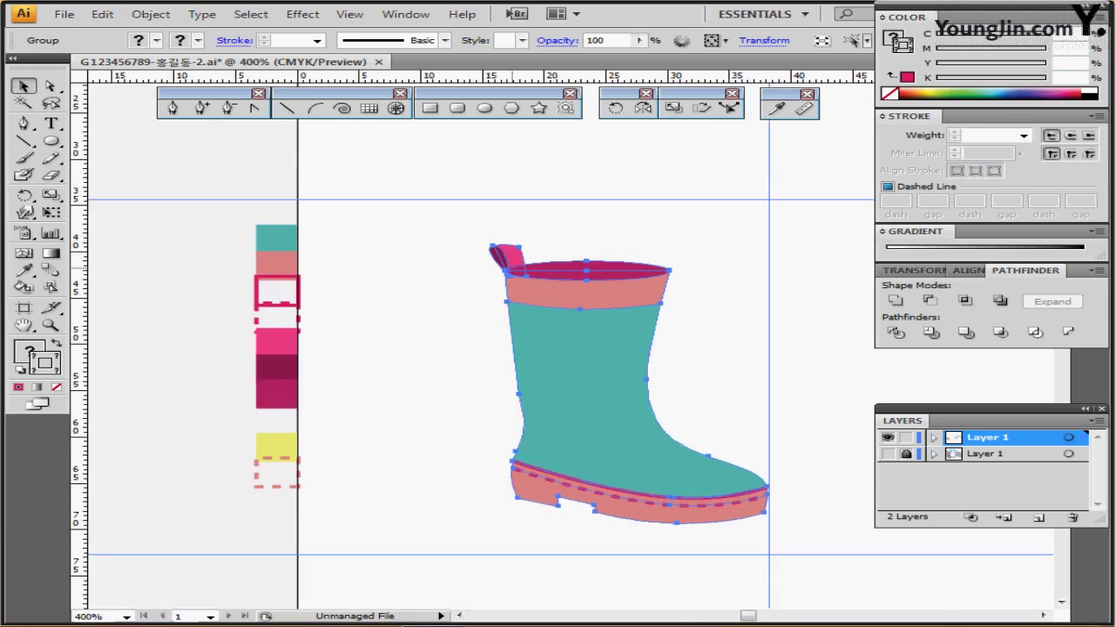
pyautogui.moveTo(556, 268); pyautogui.dragTo(324, 201)
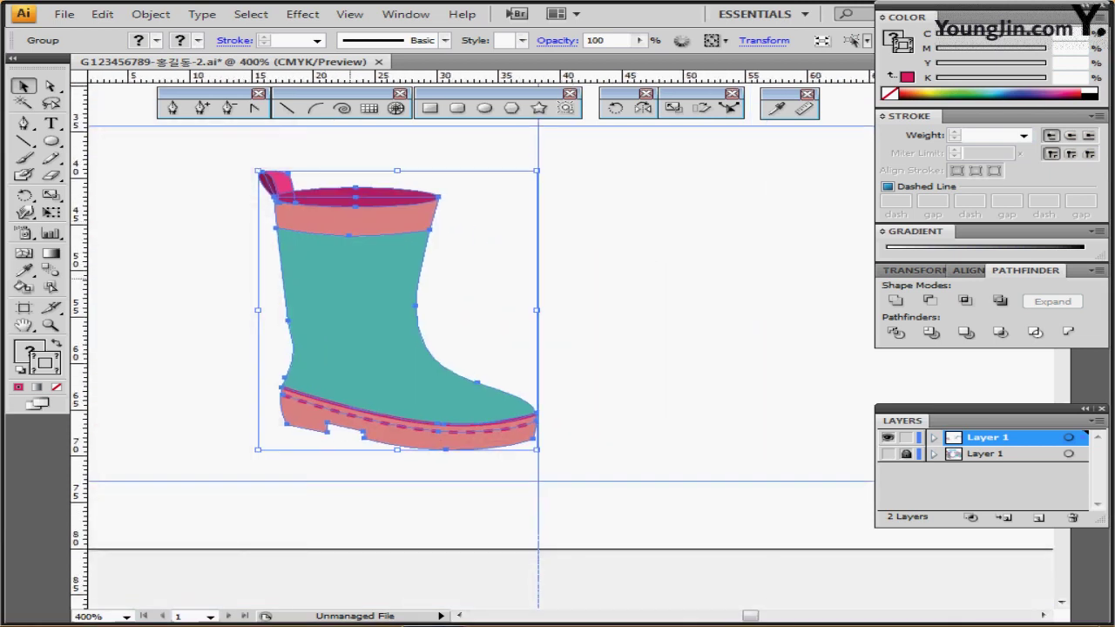
pyautogui.moveTo(360, 256); pyautogui.dragTo(289, 291)
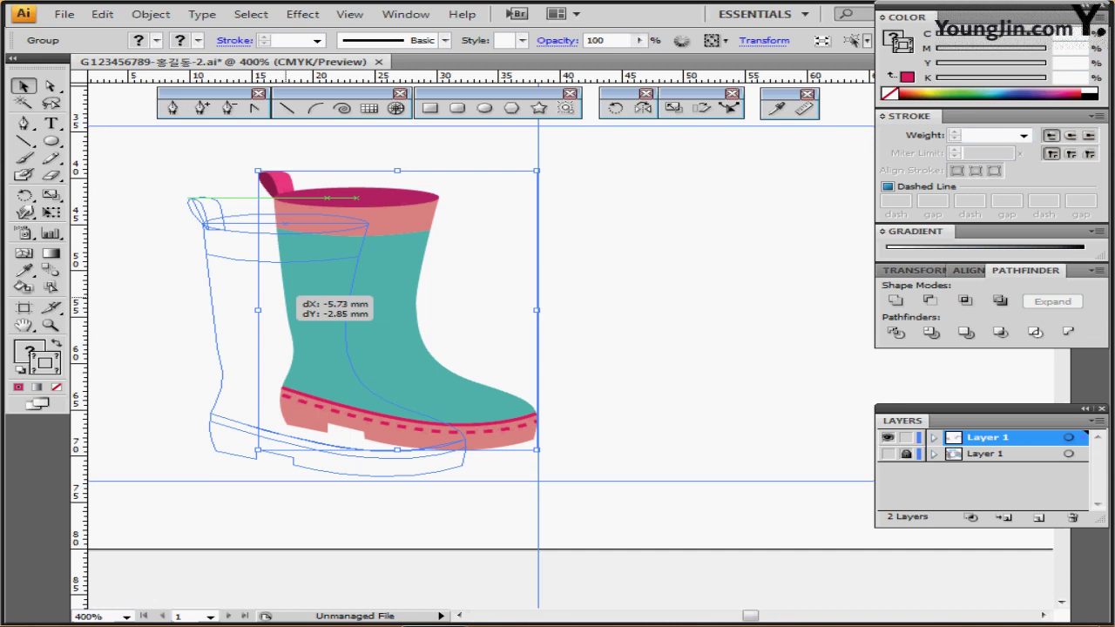
pyautogui.moveTo(289, 291); pyautogui.dragTo(277, 296)
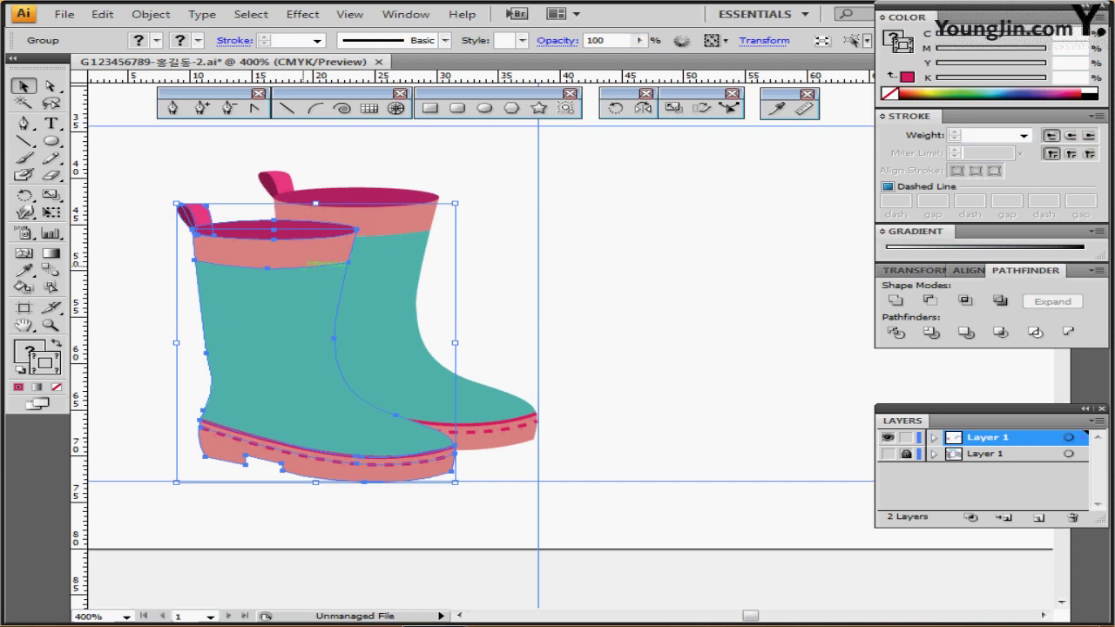
pyautogui.doubleClick(270, 314)
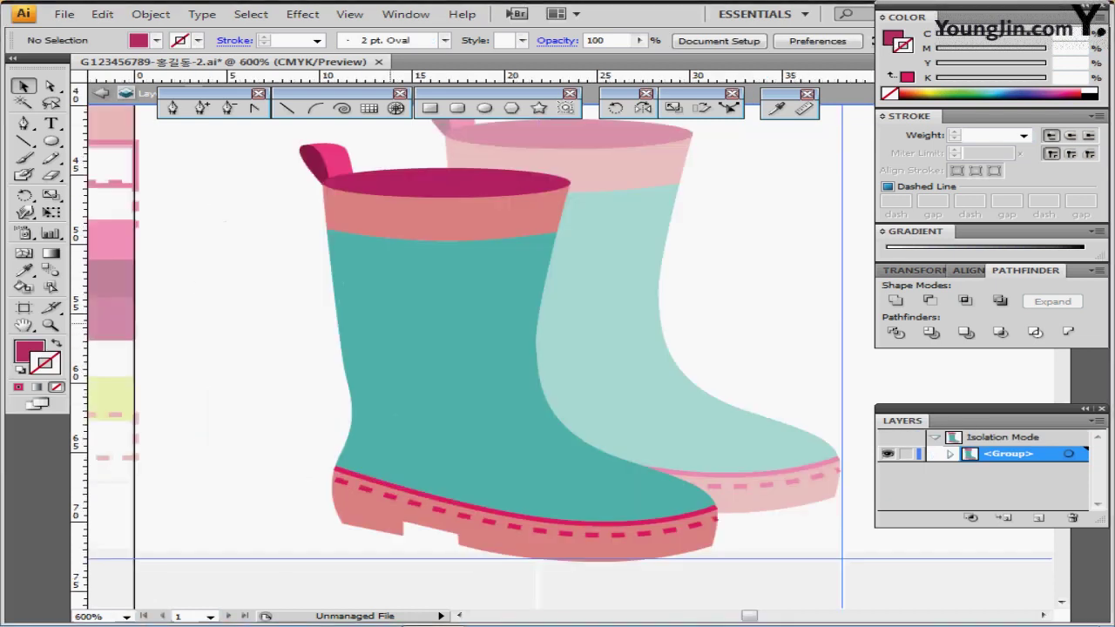
pyautogui.moveTo(389, 324); pyautogui.dragTo(341, 310)
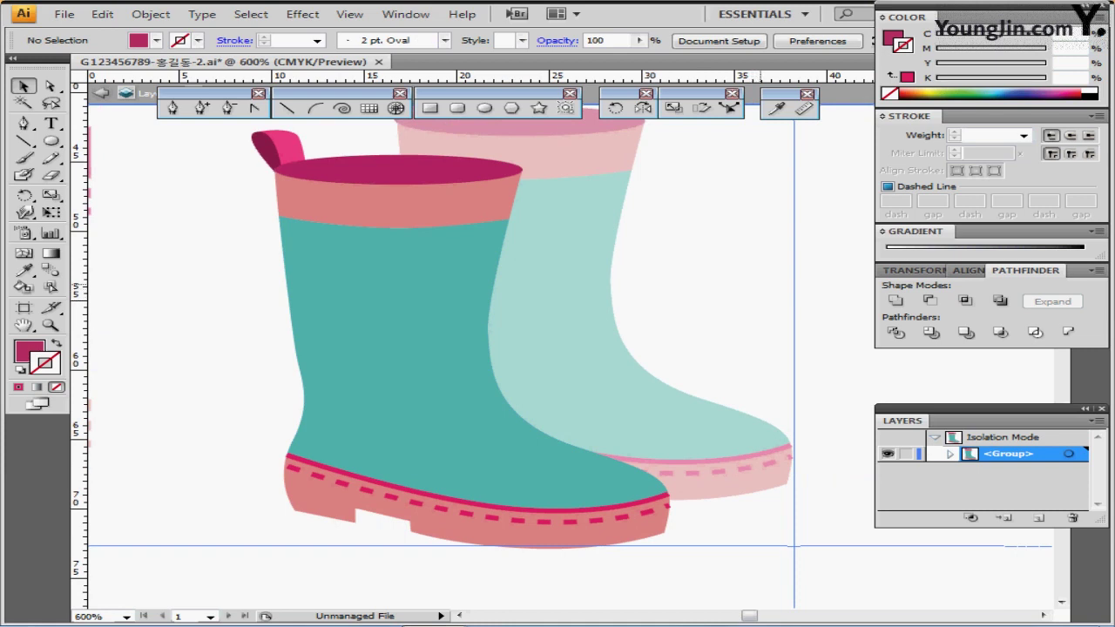
pyautogui.hotkey('ctrl', '-')
pyautogui.hotkey('ctrl', '-')
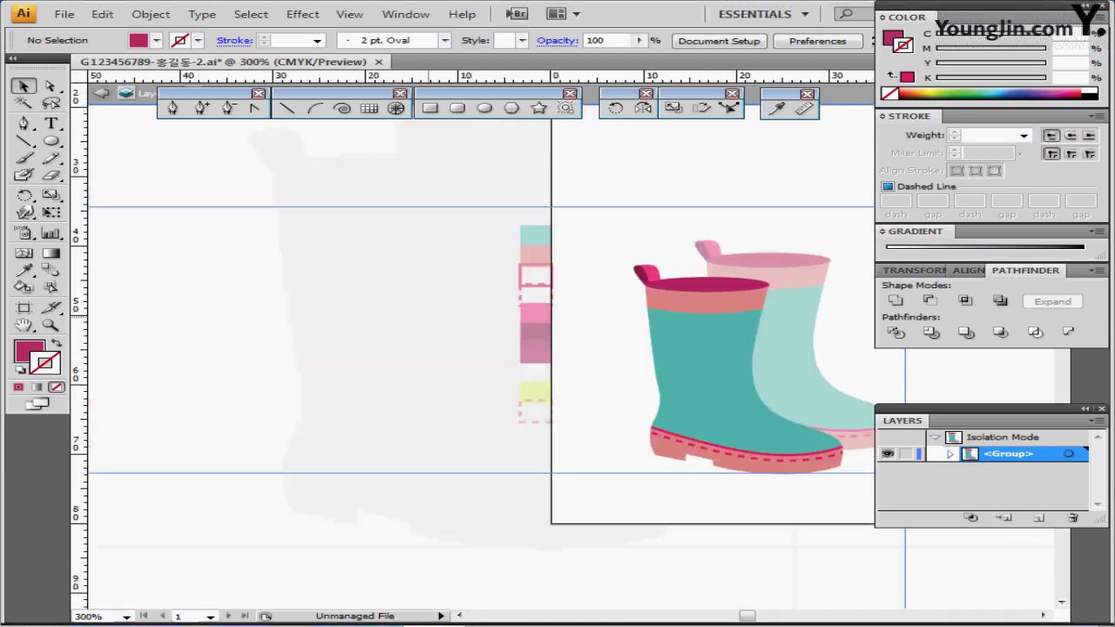
pyautogui.press('Escape')
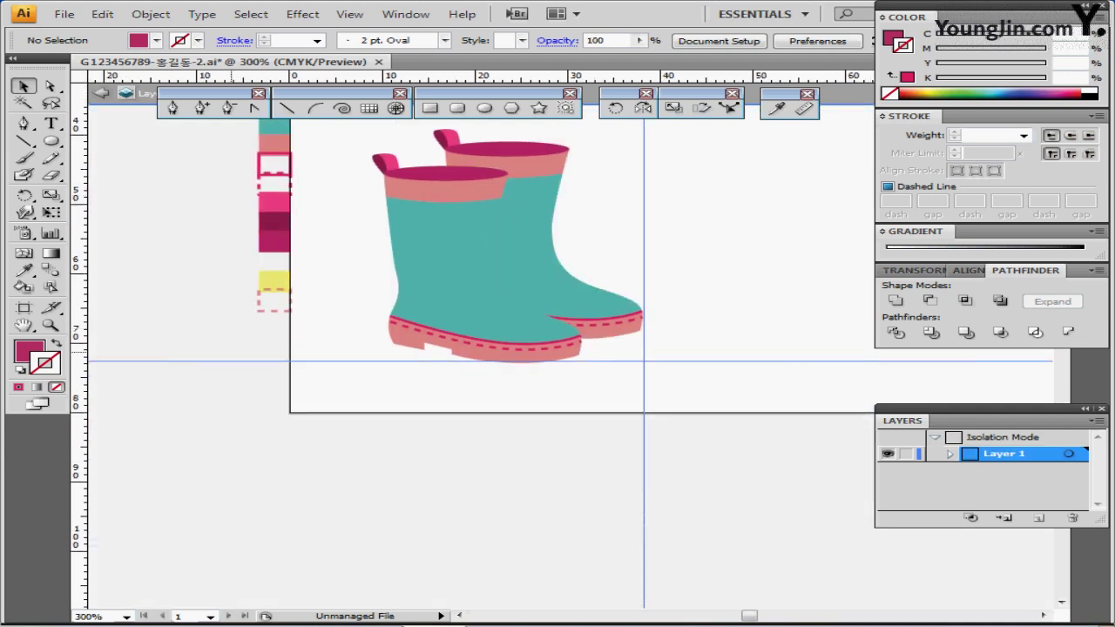
pyautogui.click(273, 281)
pyautogui.hotkey('ctrl', 'shift', 'a')
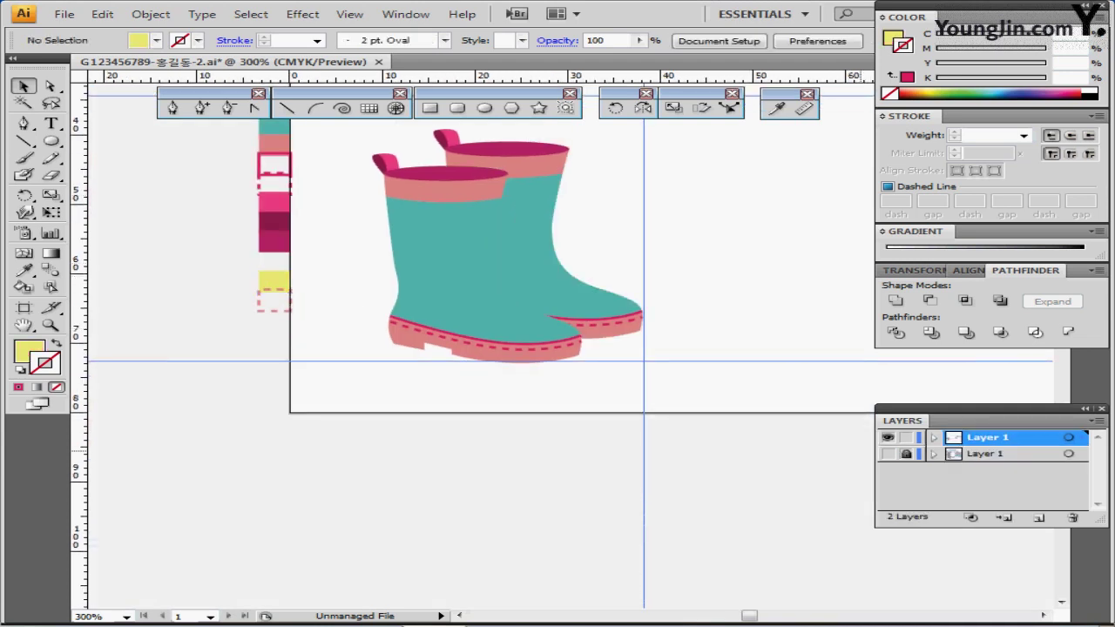
# Show the locked reference layer, nudge the front boot left and up onto the reference boot, and clear the selection
pyautogui.click(888, 454)
pyautogui.keyDown('ctrl'); pyautogui.click(517, 269); pyautogui.keyUp('ctrl')
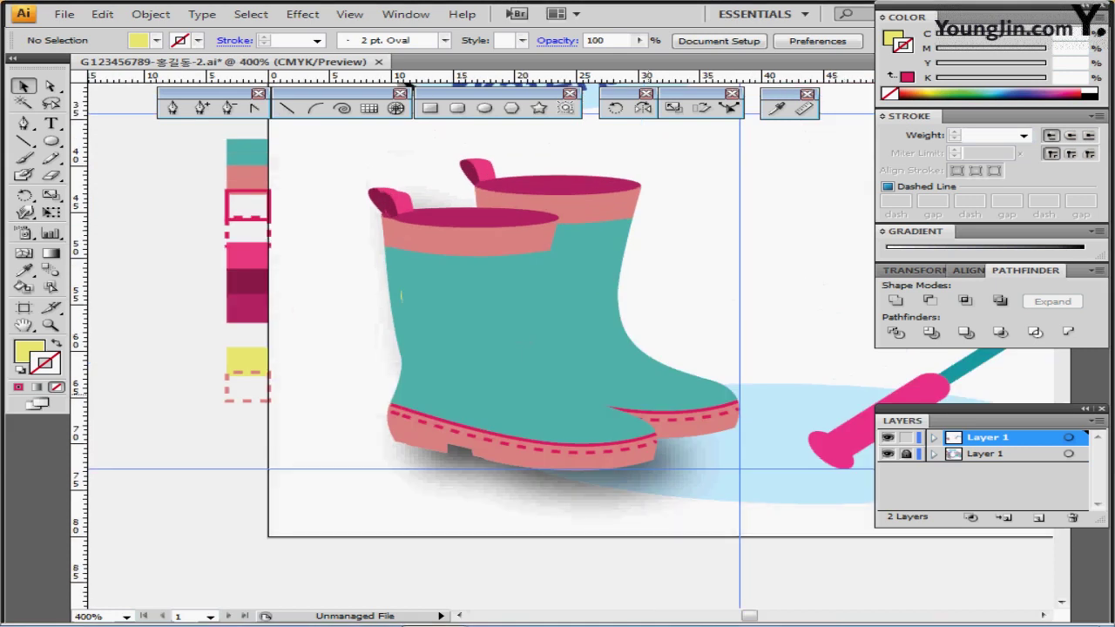
pyautogui.click(24, 86)
pyautogui.click(435, 253)
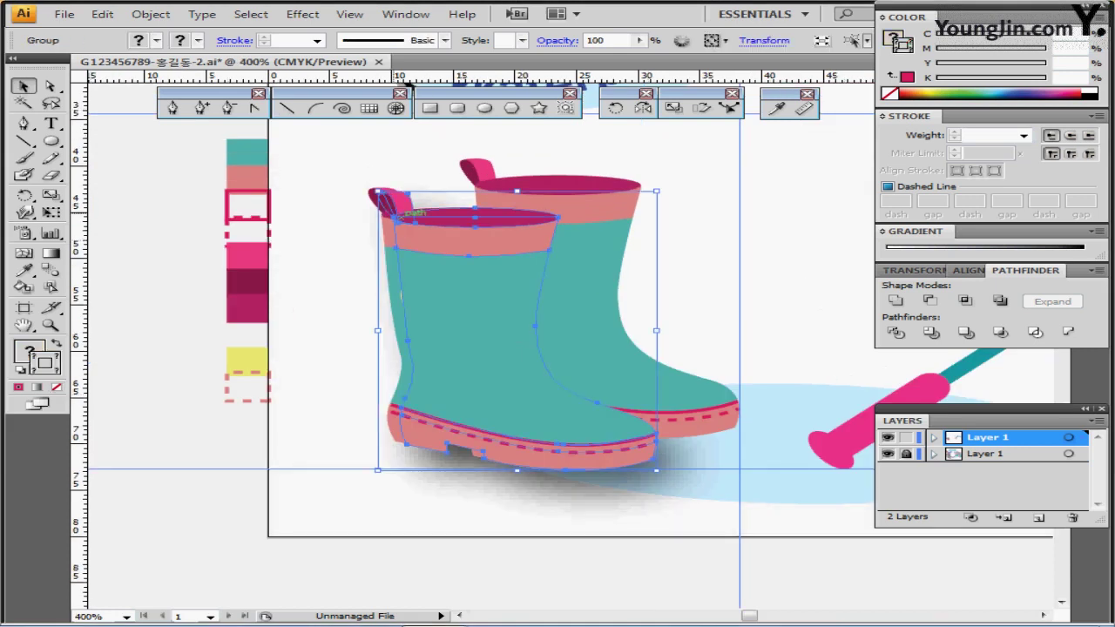
pyautogui.press('Left')
pyautogui.press('Left')
pyautogui.press('Left')
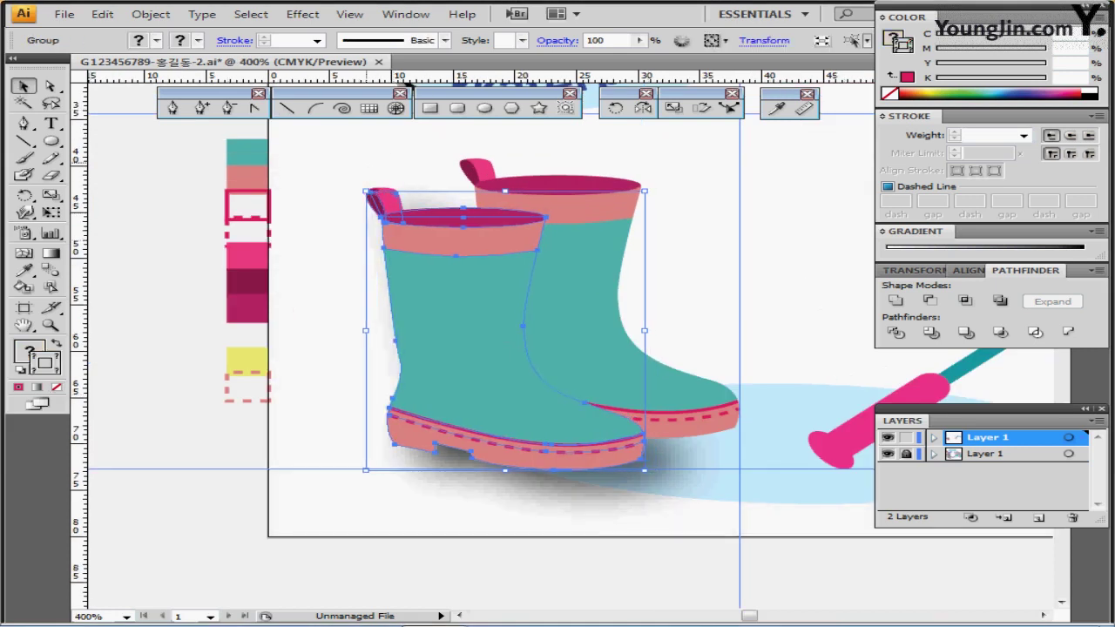
pyautogui.press('Up')
pyautogui.hotkey('ctrl', 'shift', 'a')
# In outline view, draw a yellow ellipse without stroke over the reference badge on the front boot, and restore preview with the reference layer hidden
pyautogui.click(247, 361)
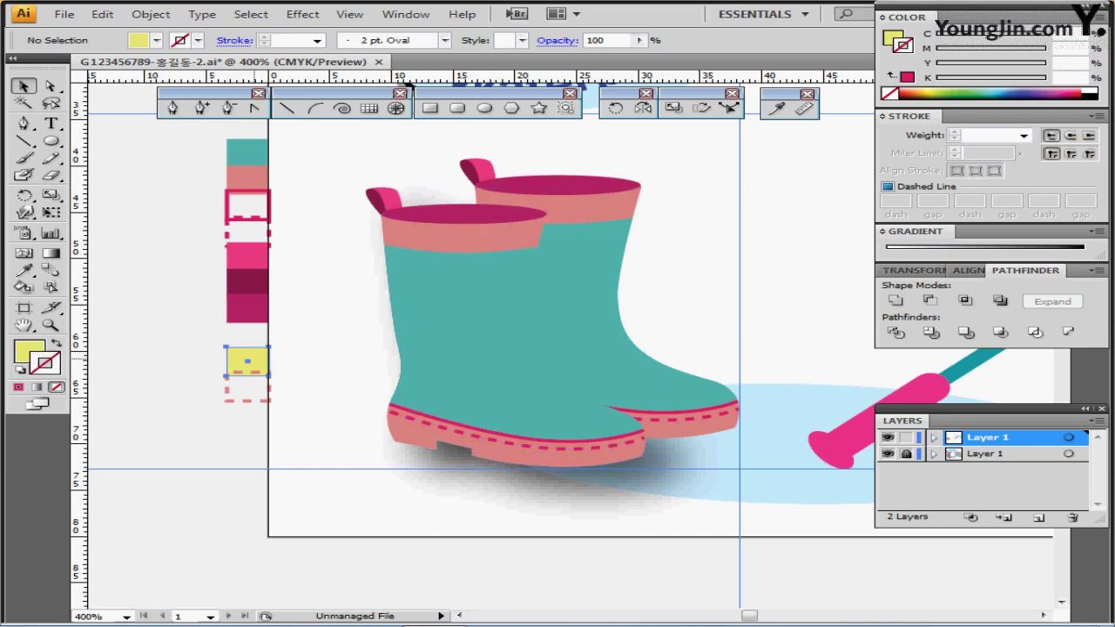
pyautogui.hotkey('ctrl', 'y')
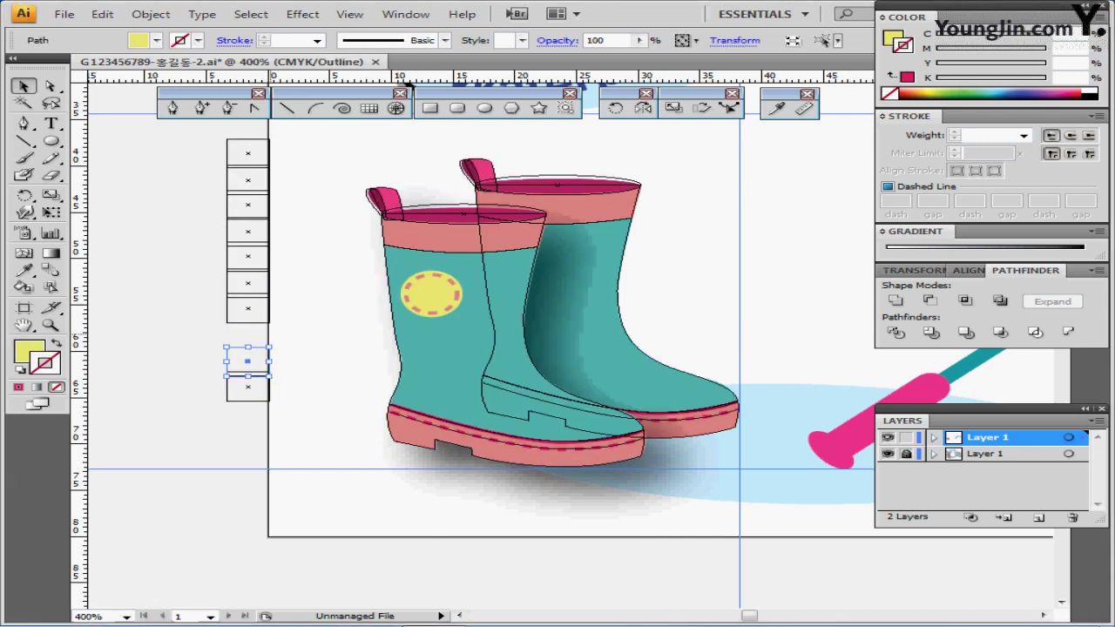
pyautogui.press('l')
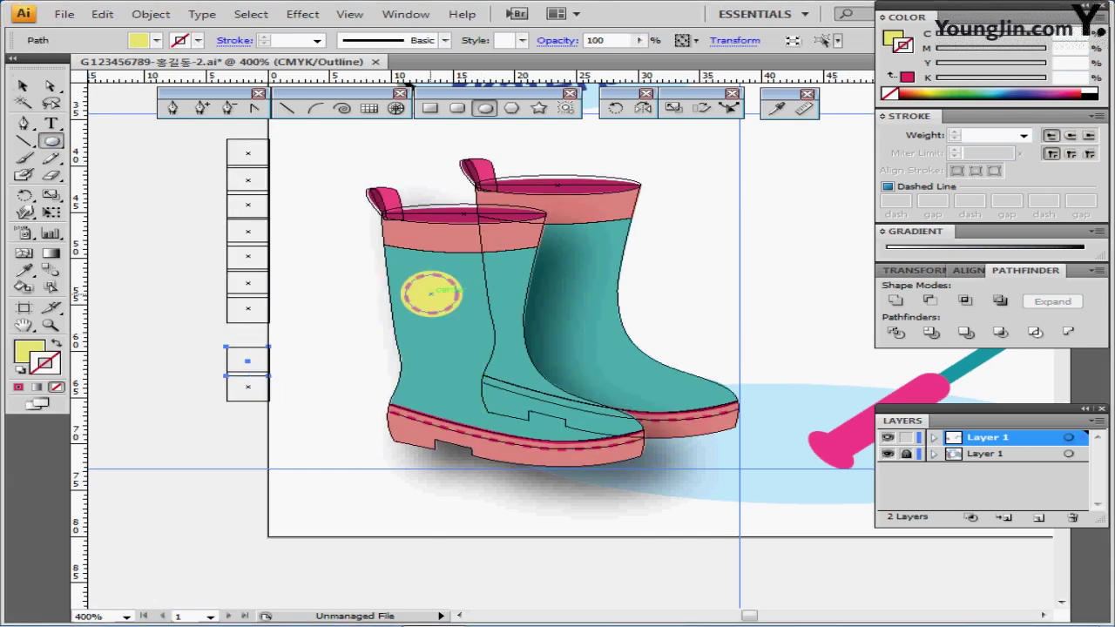
pyautogui.moveTo(431, 293); pyautogui.dragTo(460, 311)
pyautogui.hotkey('ctrl', 'z')
pyautogui.moveTo(431, 294); pyautogui.dragTo(460, 318)
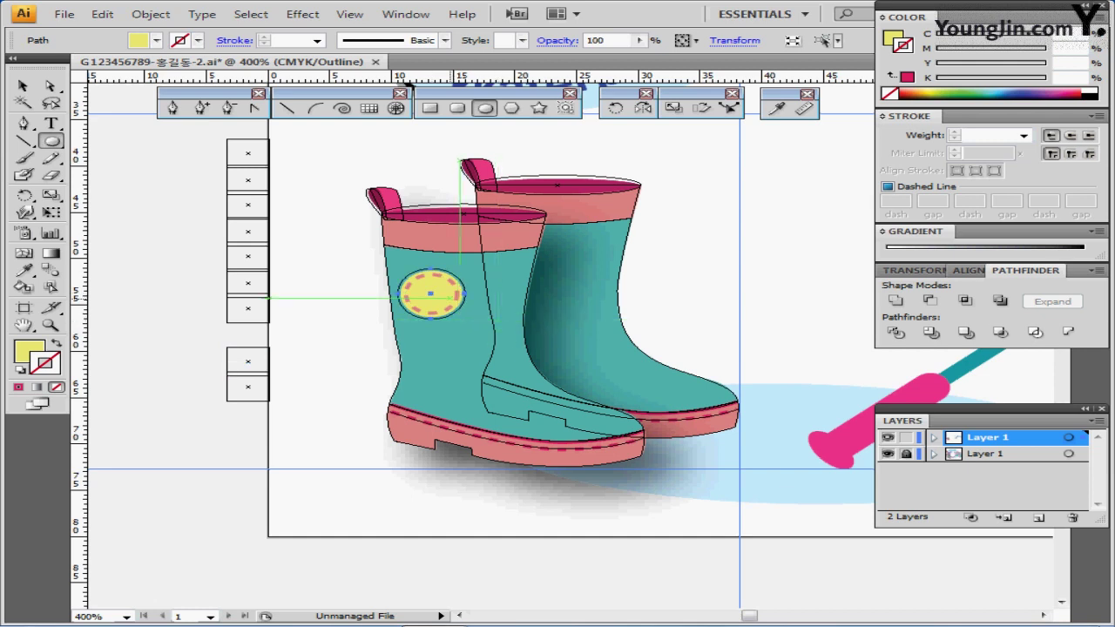
pyautogui.keyDown('ctrl'); pyautogui.click(887, 437); pyautogui.keyUp('ctrl')
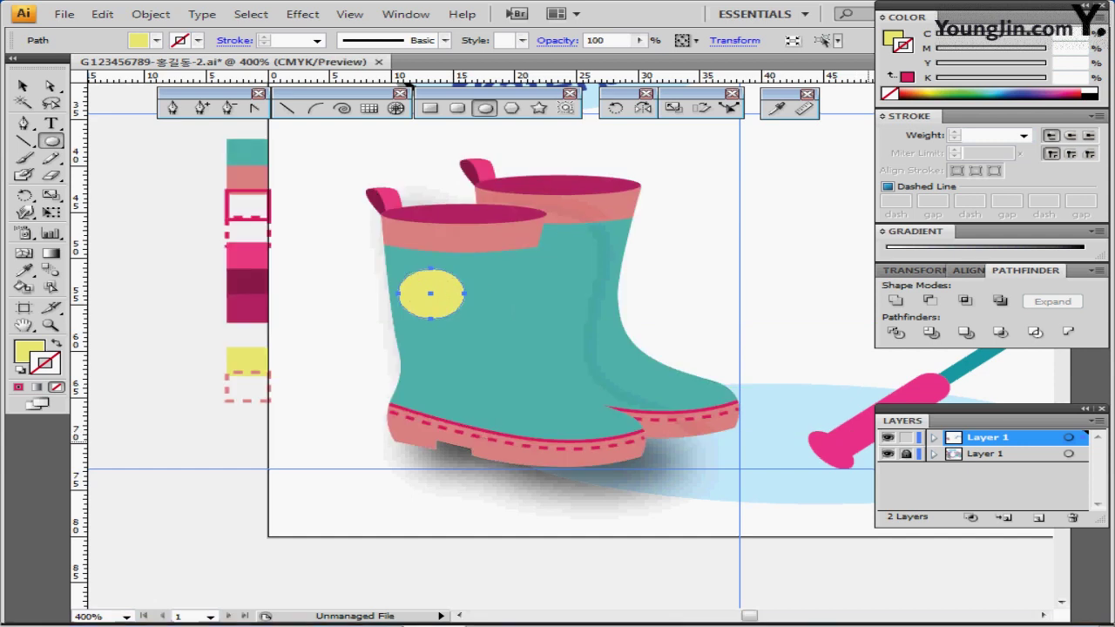
pyautogui.click(887, 454)
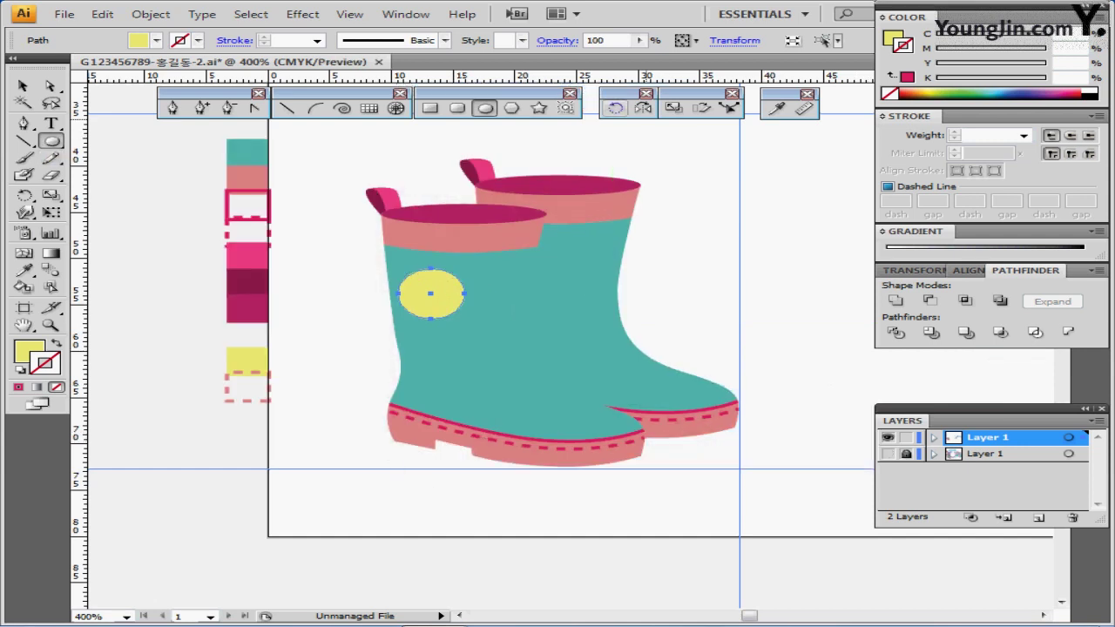
# Make an 80% uniformly scaled copy of the yellow ellipse and give it the salmon dashed outline of the lowest swatch
pyautogui.doubleClick(673, 108)
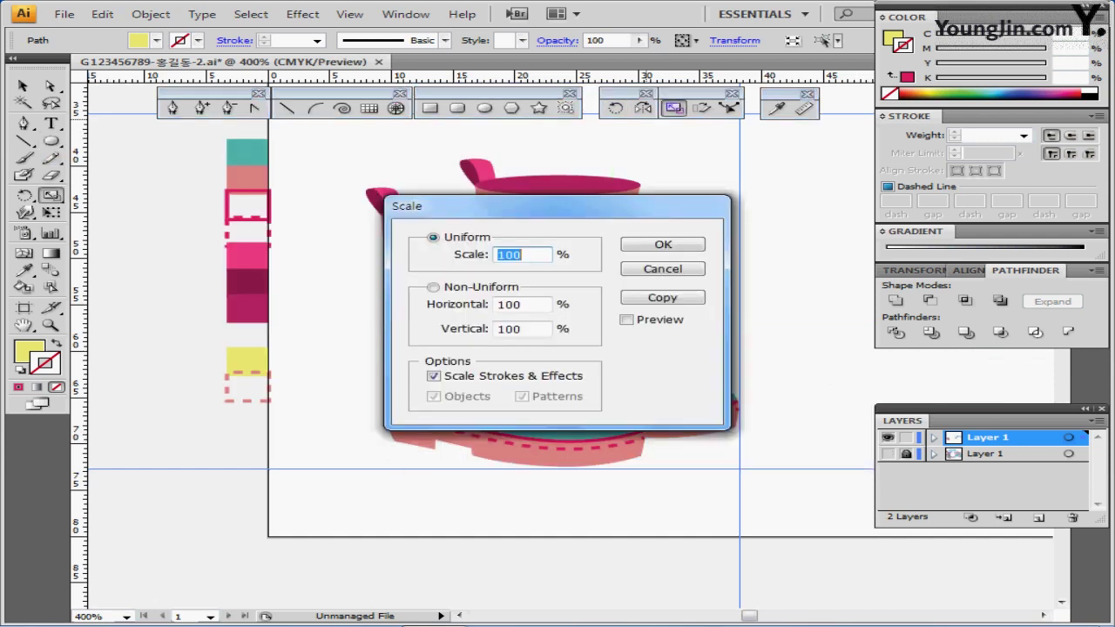
pyautogui.write('80')
pyautogui.click(662, 297)
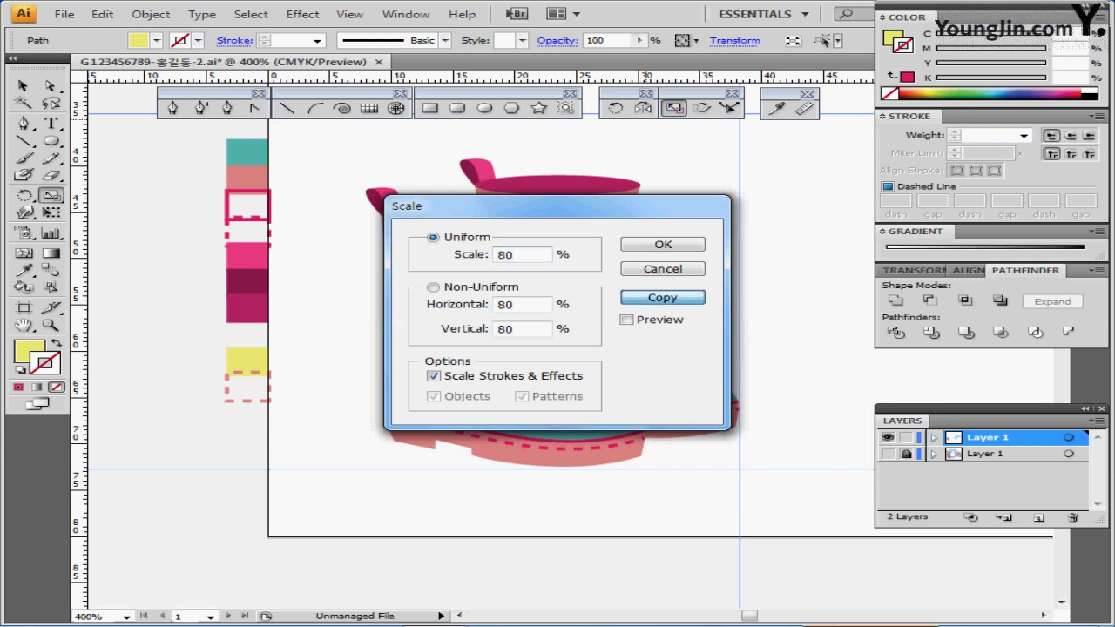
pyautogui.click(662, 297)
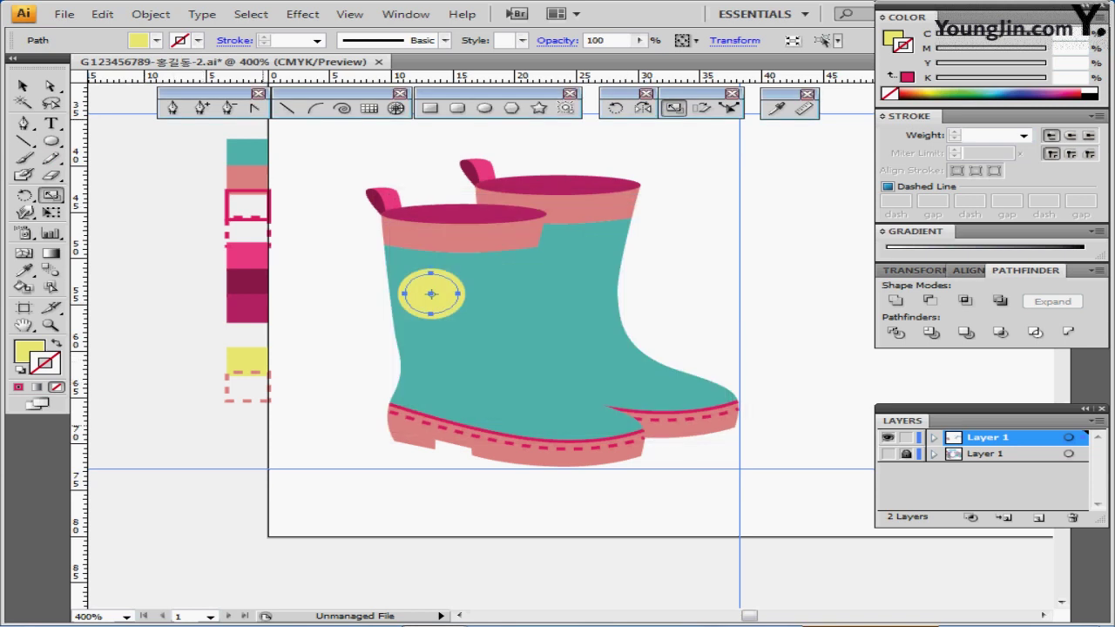
pyautogui.click(776, 108)
pyautogui.click(248, 387)
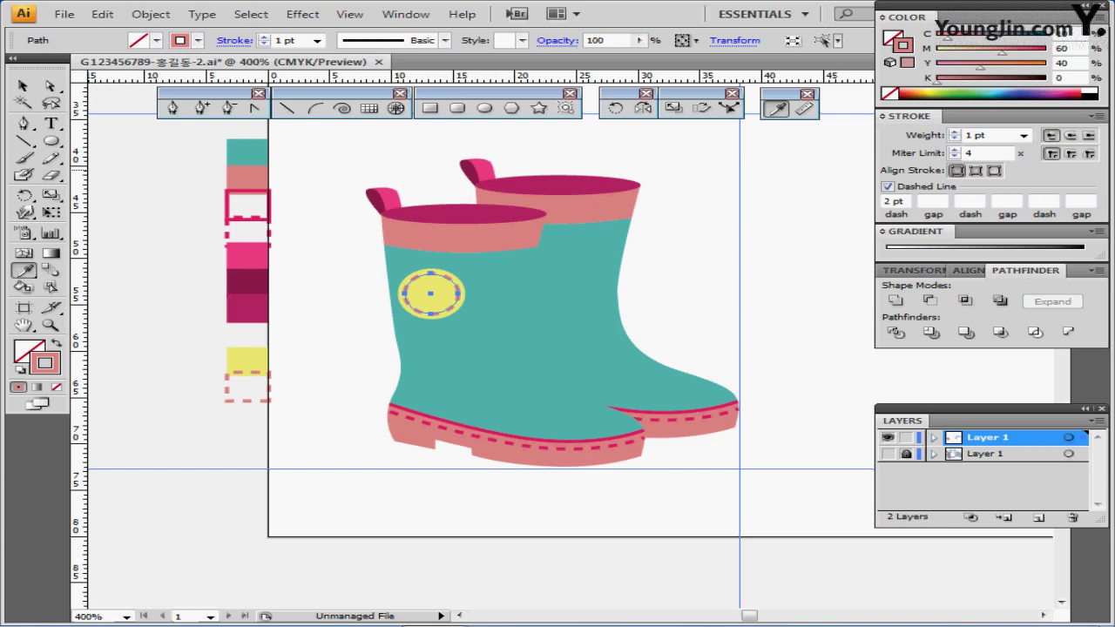
# Group the front boot with its yellow badge and dashed ring, and clear the selection
pyautogui.moveTo(636, 349); pyautogui.dragTo(617, 368)
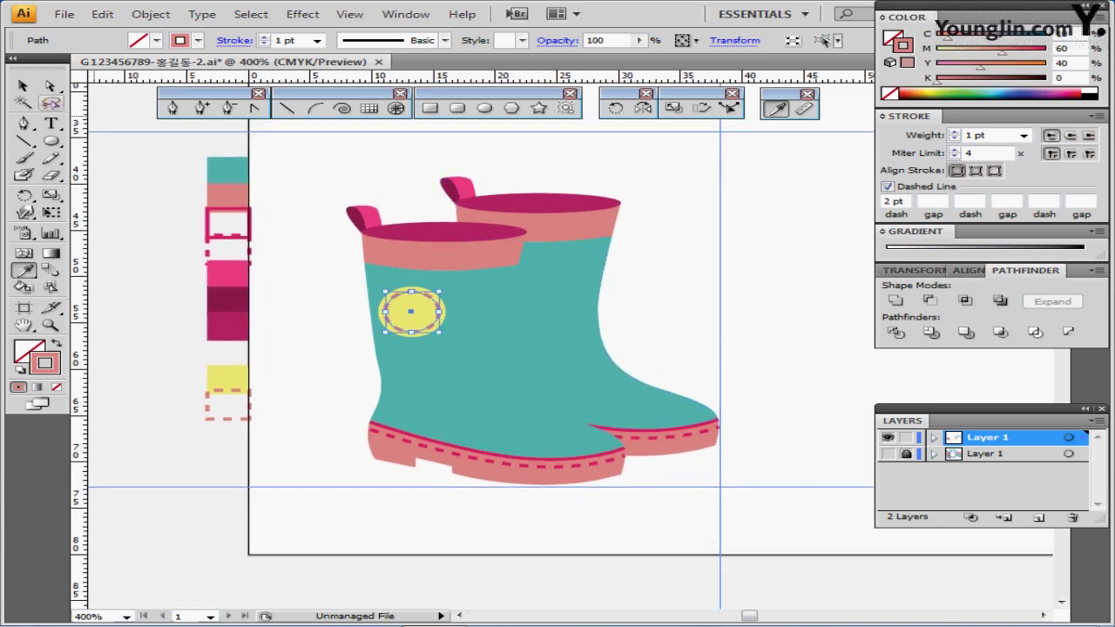
pyautogui.press('v')
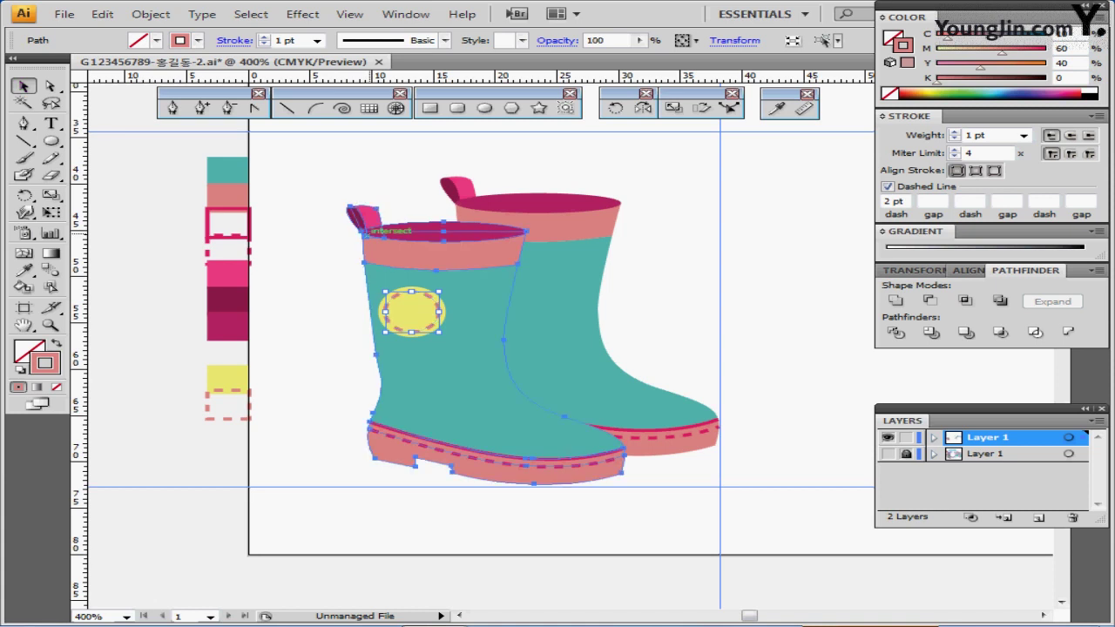
pyautogui.click(409, 440)
pyautogui.keyDown('shift'); pyautogui.click(411, 311); pyautogui.keyUp('shift')
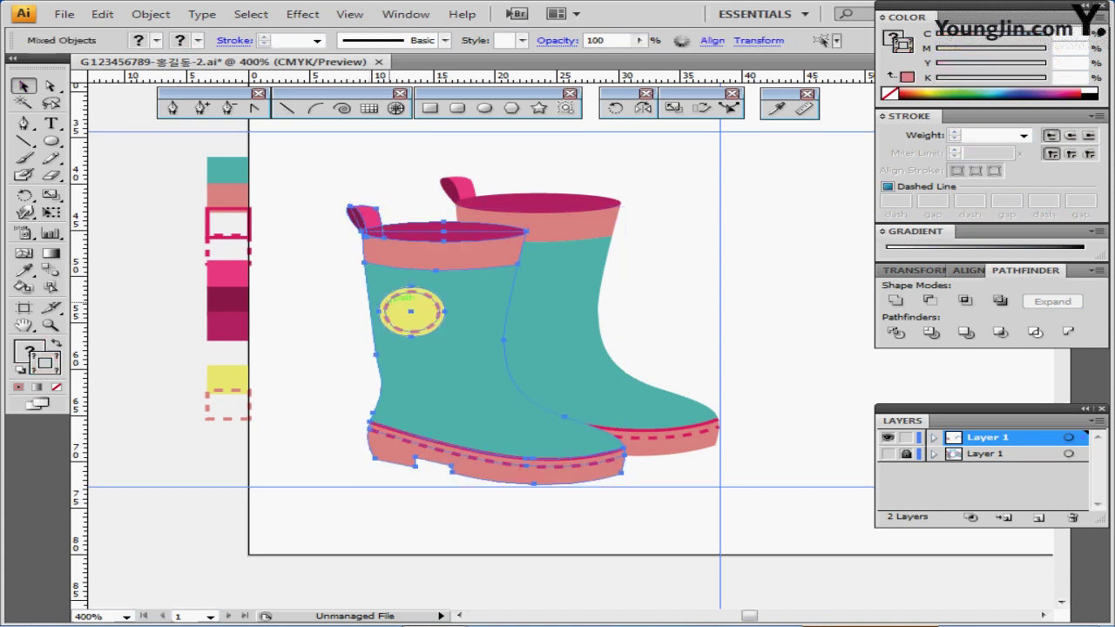
pyautogui.hotkey('ctrl', 'g')
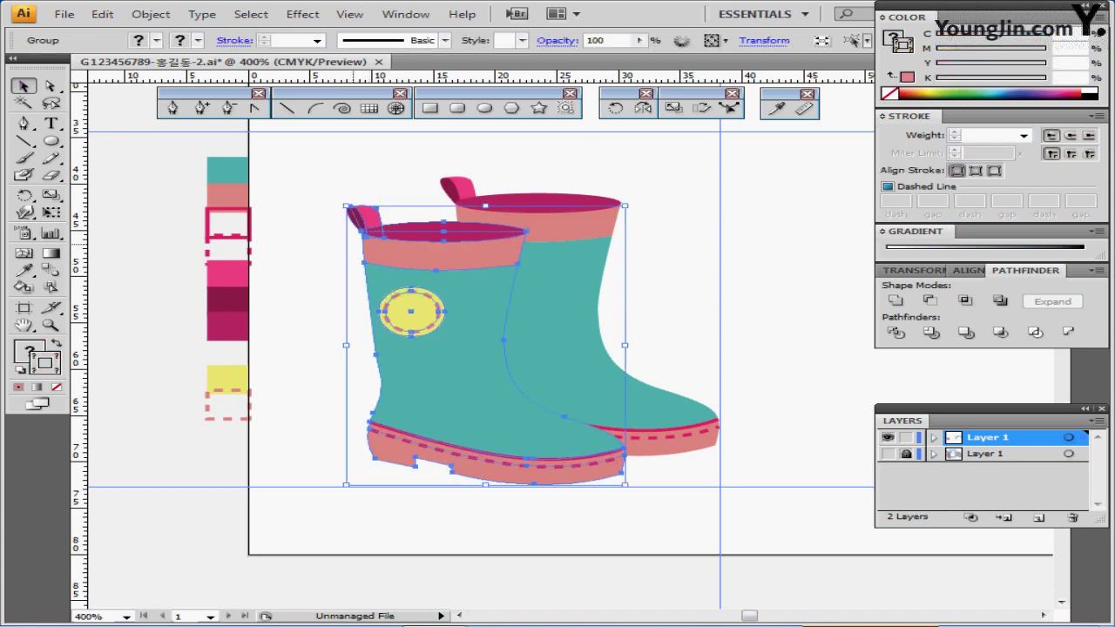
pyautogui.hotkey('ctrl', 'shift', 'a')
# Apply a black Multiply drop shadow to the front boot group with 75% opacity, 2.47 mm X and Y offsets and 1.76 mm blur
pyautogui.click(429, 328)
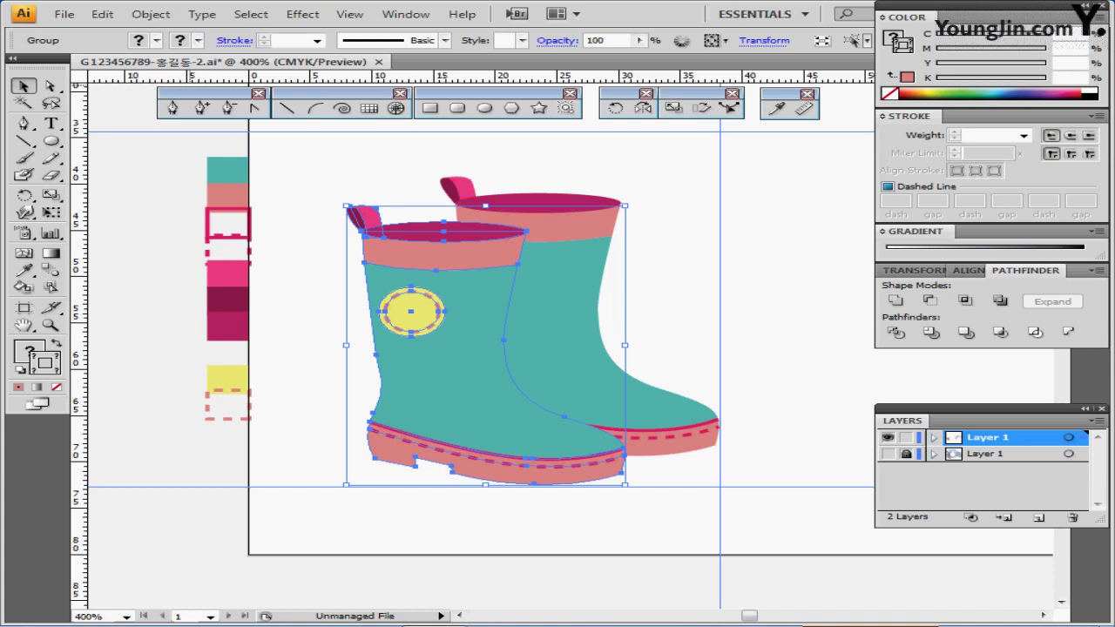
pyautogui.click(302, 14)
pyautogui.moveTo(392, 199)
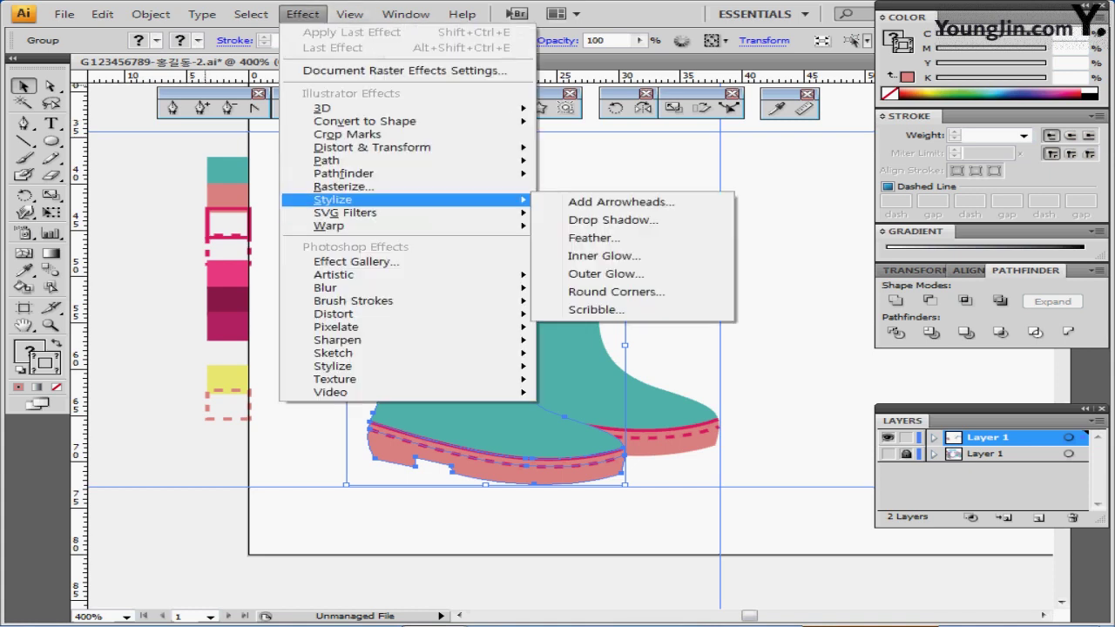
pyautogui.click(612, 219)
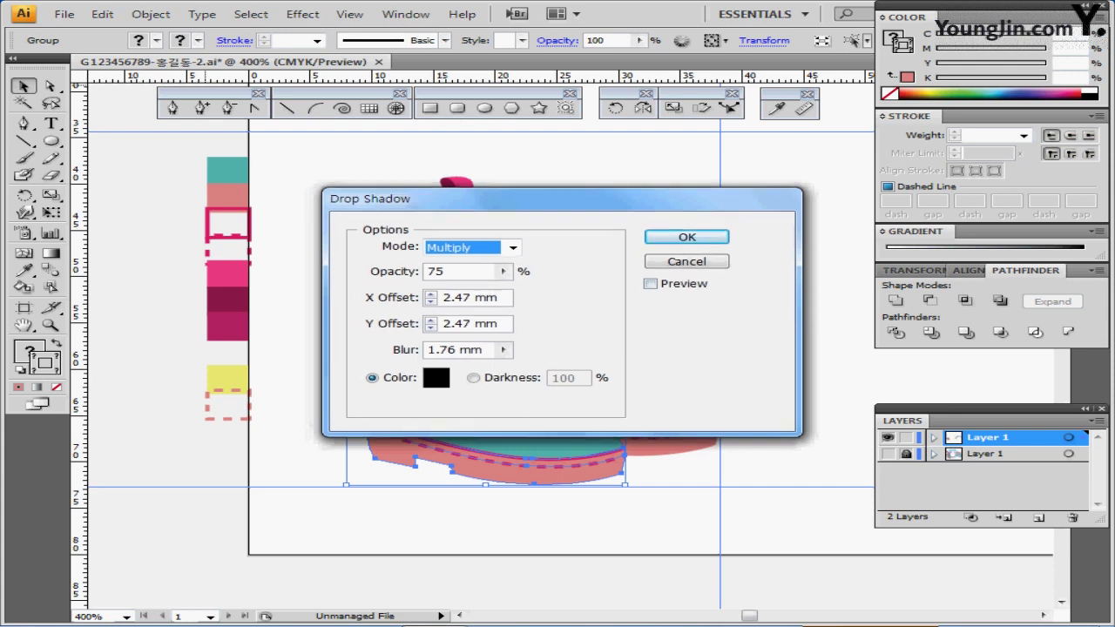
pyautogui.moveTo(428, 351); pyautogui.dragTo(524, 331)
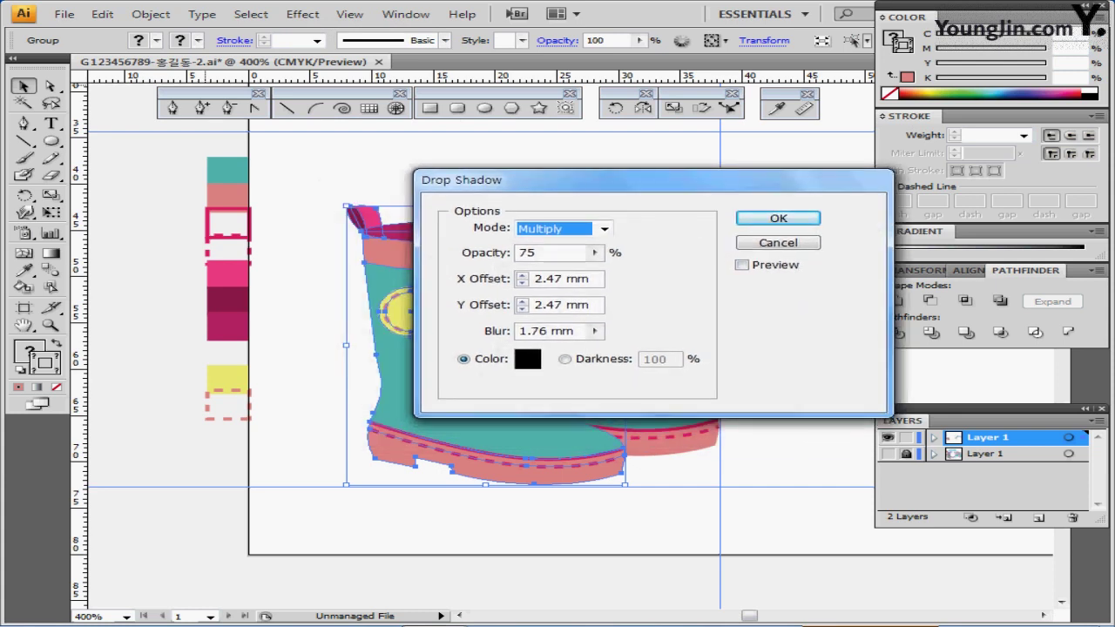
pyautogui.press('Return')
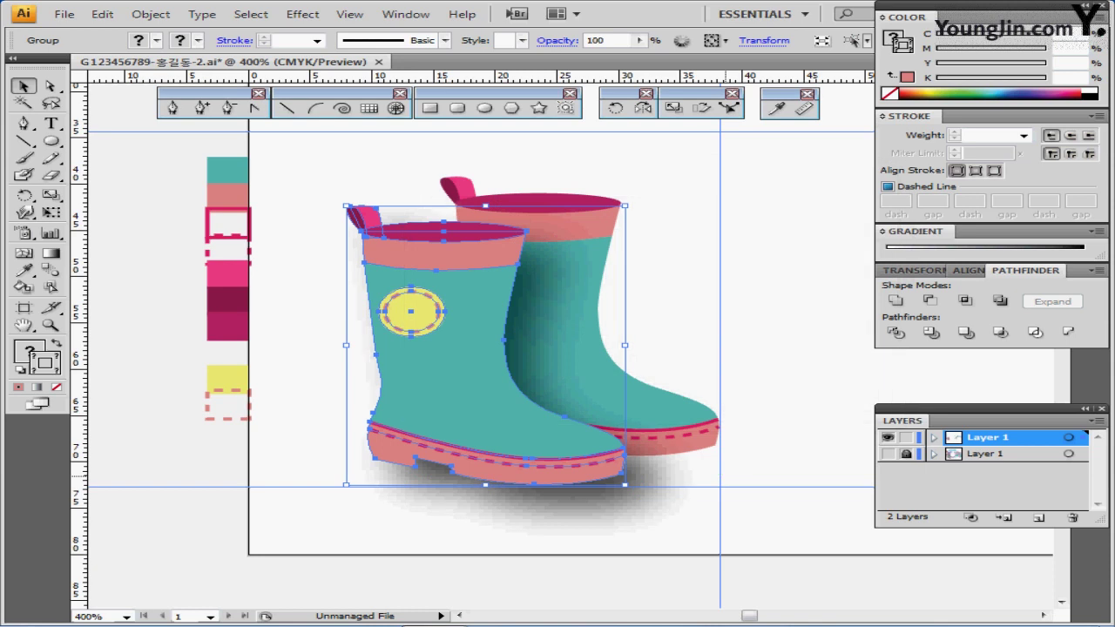
# Hide the bounding box and clear the selection of the front boot group
pyautogui.press('ctrl')
pyautogui.press('ctrl')
pyautogui.hotkey('ctrl', 'shift', 'b')
pyautogui.hotkey('ctrl', 'shift', 'a')
pyautogui.moveTo(714, 199); pyautogui.dragTo(563, 252)
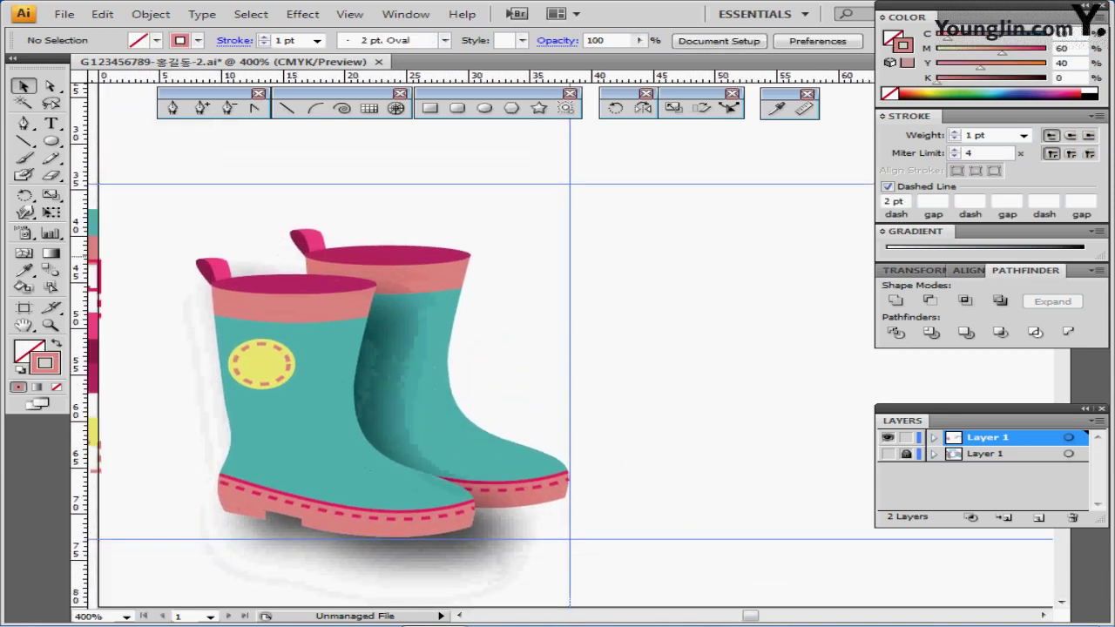
pyautogui.hscroll(1, 473, 340)
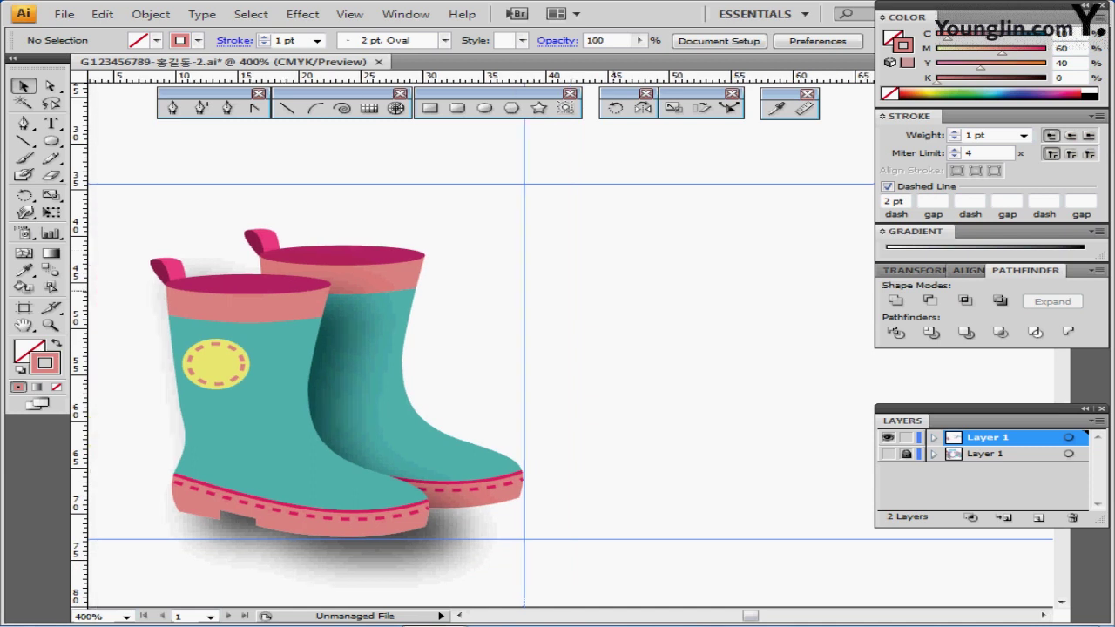
pyautogui.moveTo(517, 290); pyautogui.dragTo(518, 298)
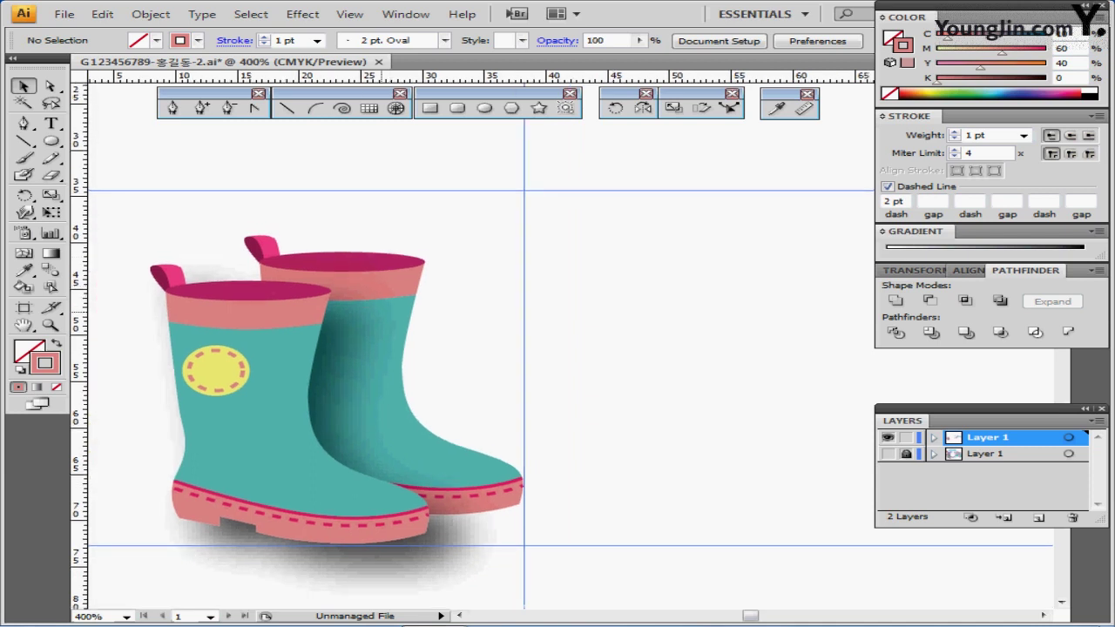
# Restore the default white fill and black stroke and create an ellipse 60 mm wide and 54 mm high beside the boots
pyautogui.hotkey('ctrl', 'shift', 'a')
pyautogui.press('d')
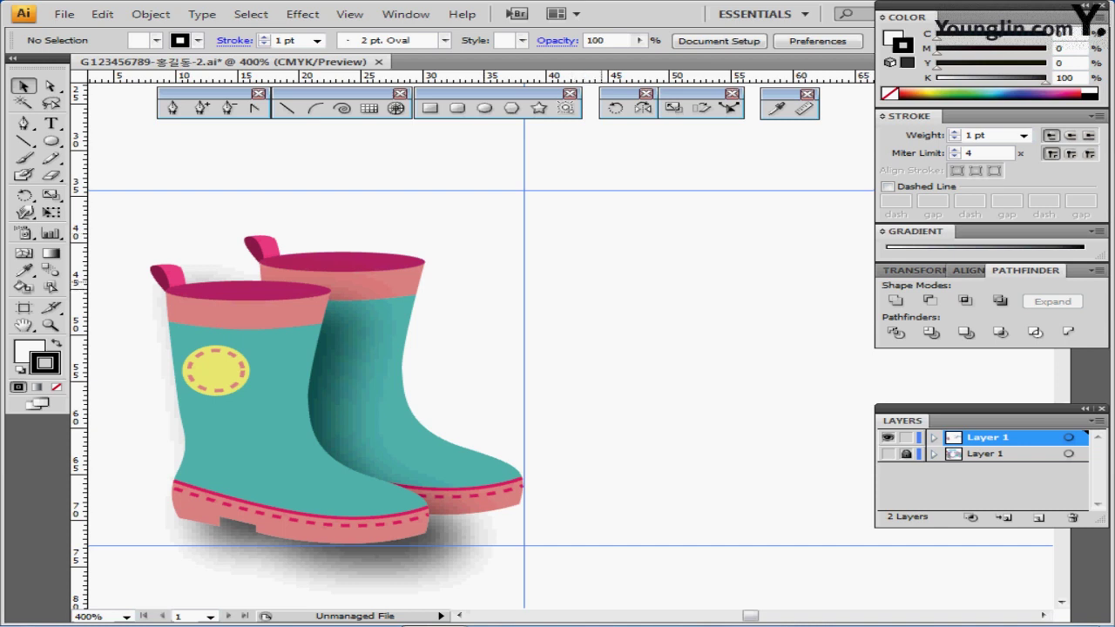
pyautogui.moveTo(681, 254); pyautogui.dragTo(557, 338)
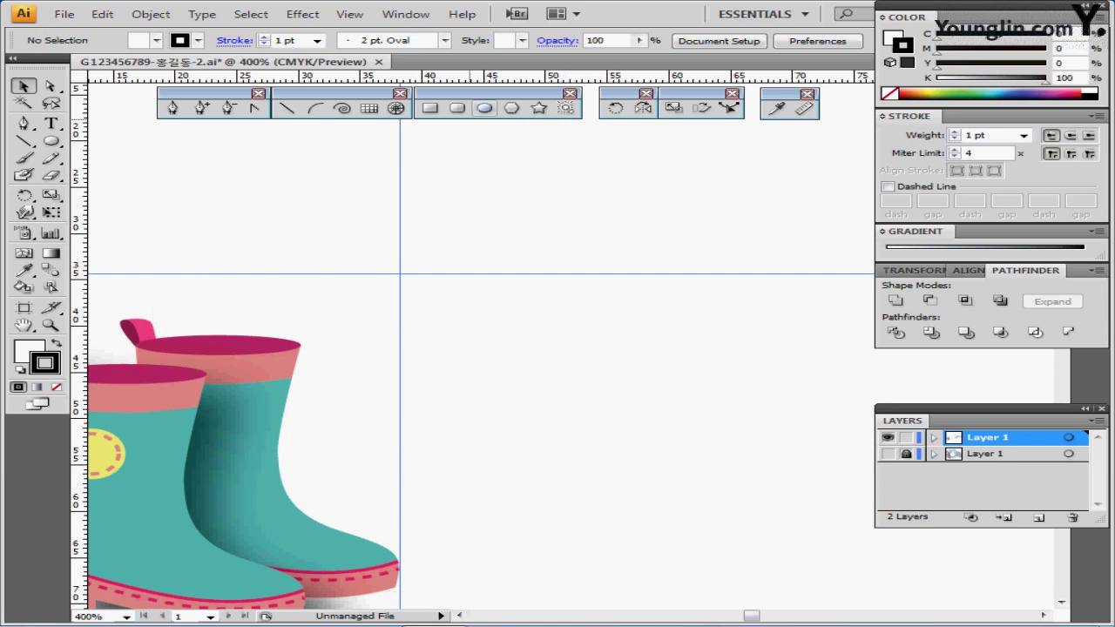
pyautogui.click(484, 108)
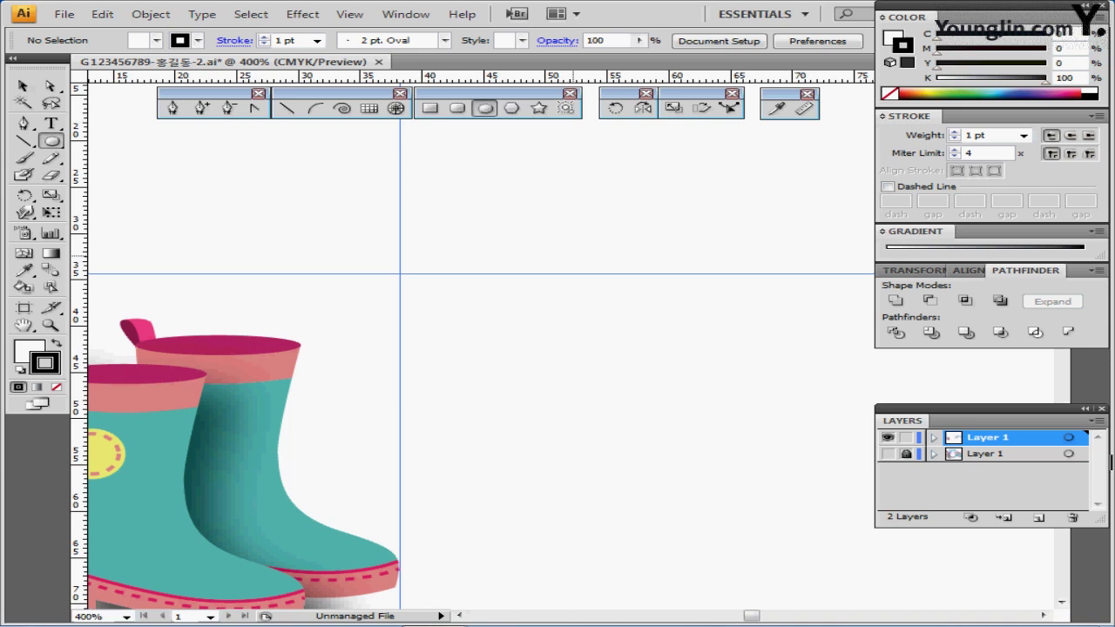
pyautogui.click(572, 256)
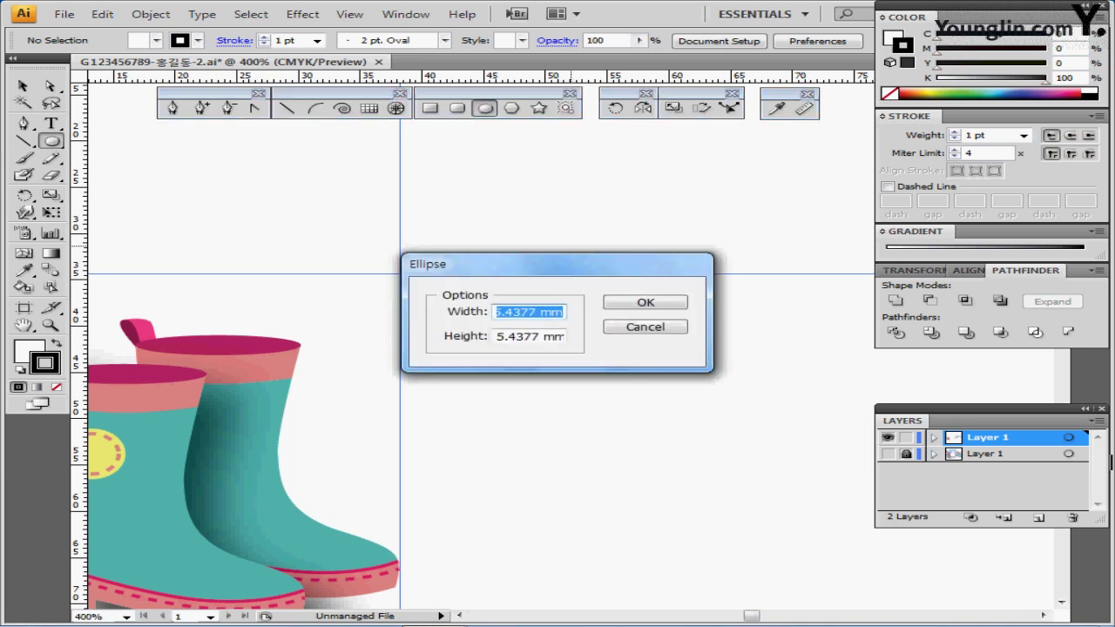
pyautogui.write('60')
pyautogui.press('Tab')
pyautogui.write('54')
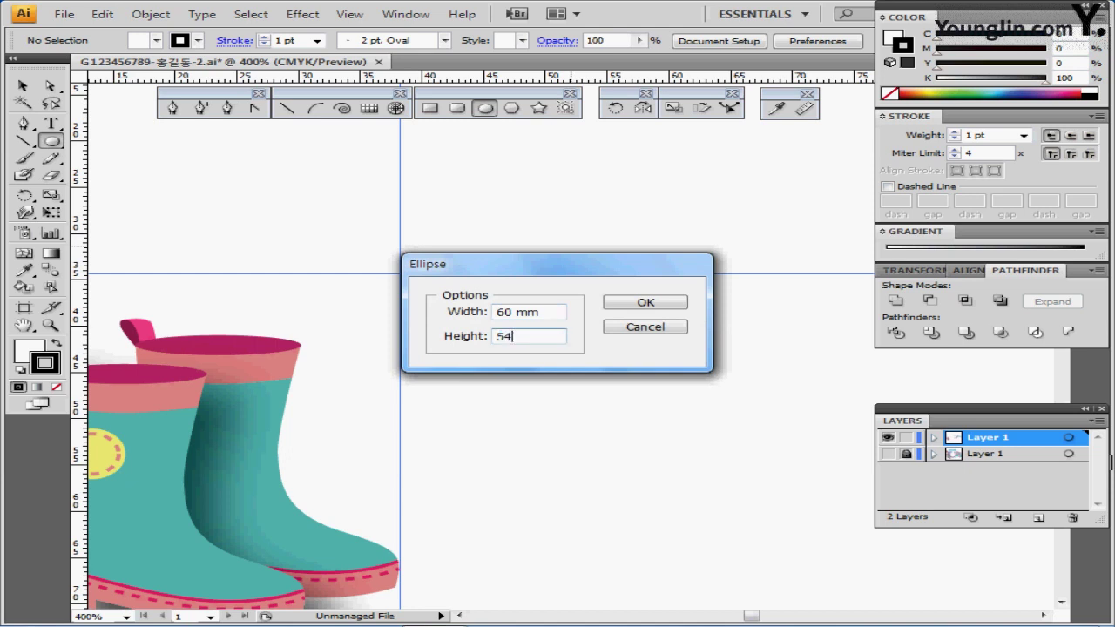
pyautogui.press('Return')
# Create a polygon with a 30 mm radius and 10 sides over the ellipse
pyautogui.hotkey('ctrl', '-')
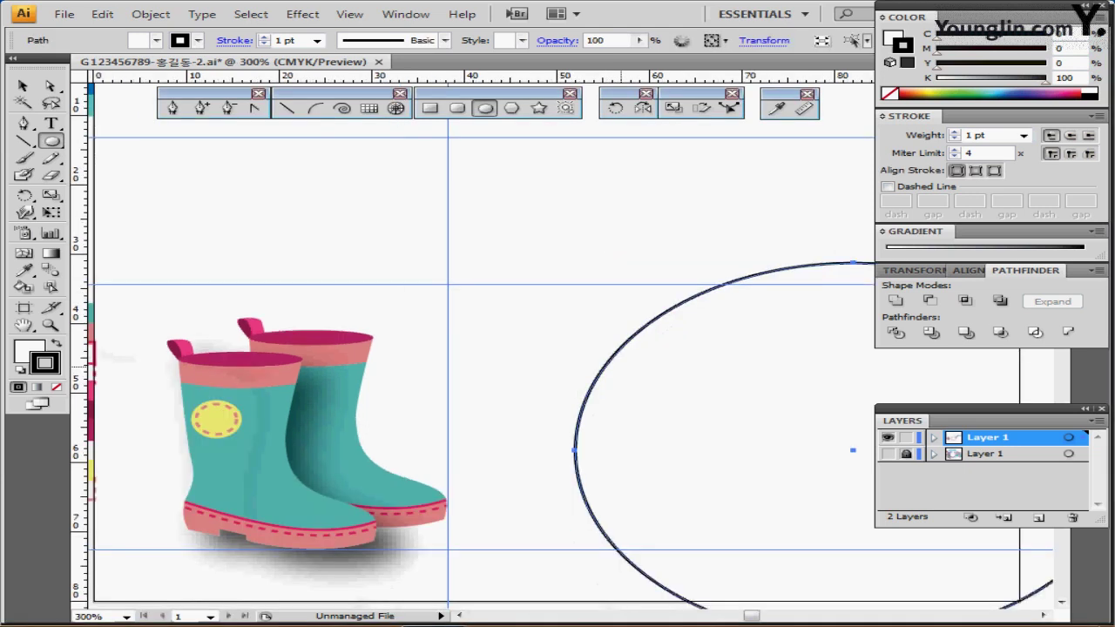
pyautogui.moveTo(778, 445); pyautogui.dragTo(615, 441)
pyautogui.moveTo(615, 440); pyautogui.dragTo(480, 284)
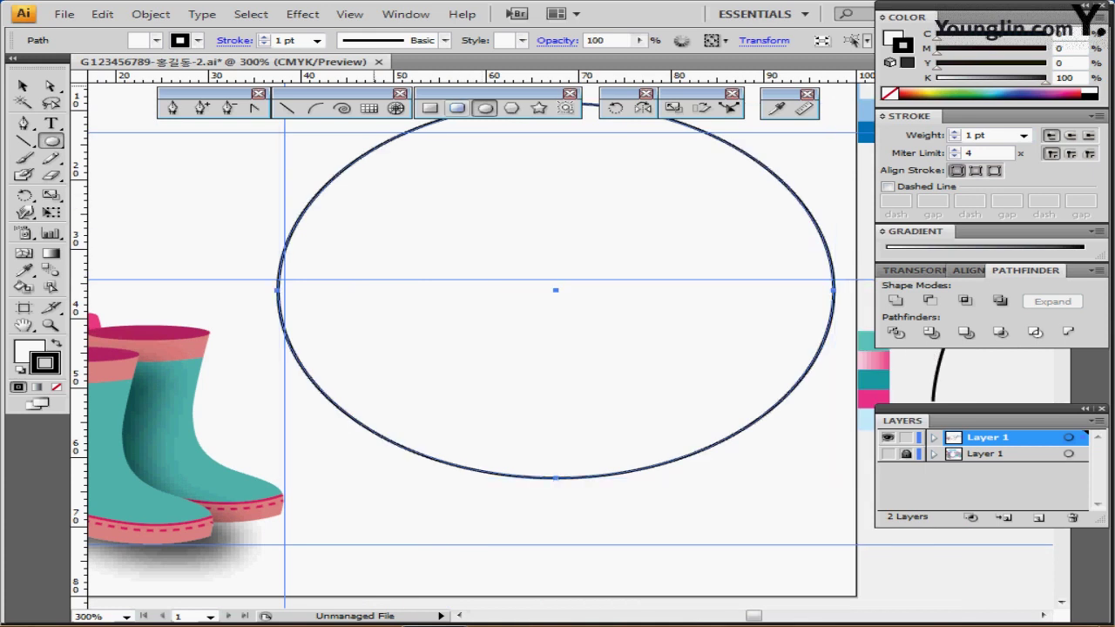
pyautogui.click(512, 108)
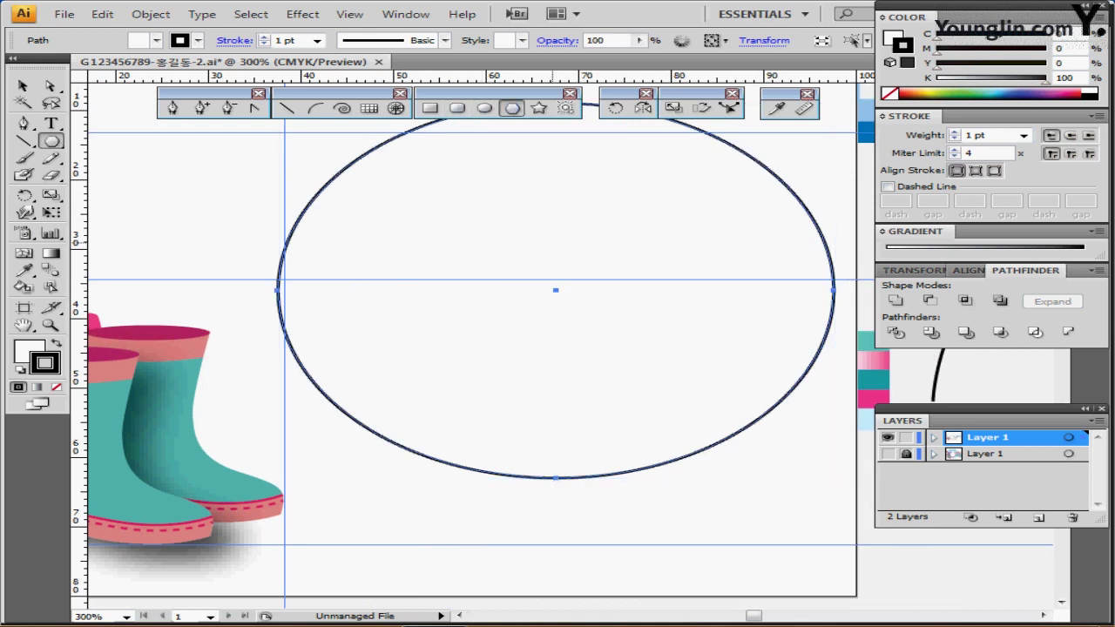
pyautogui.click(555, 244)
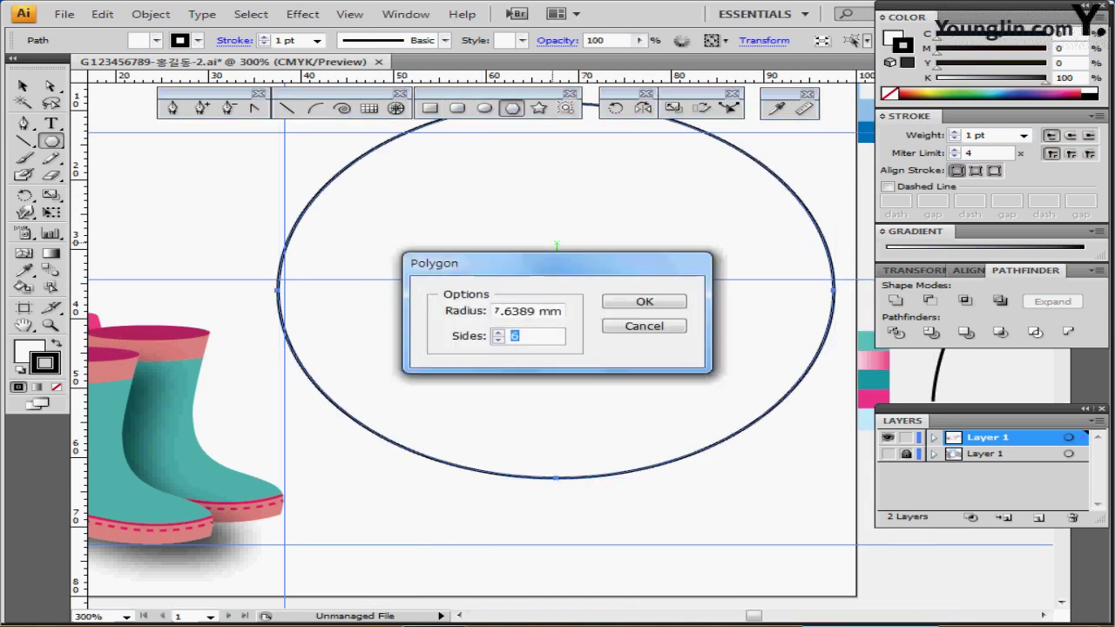
pyautogui.hotkey('shift', 'Tab')
pyautogui.write('30')
pyautogui.press('Tab')
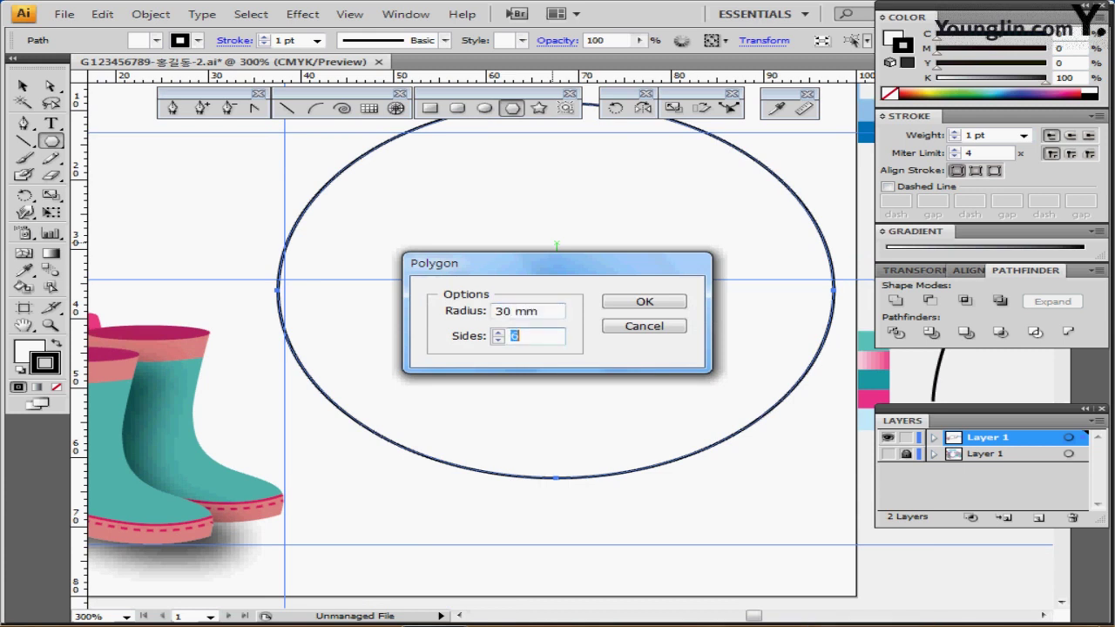
pyautogui.write('10')
pyautogui.press('Return')
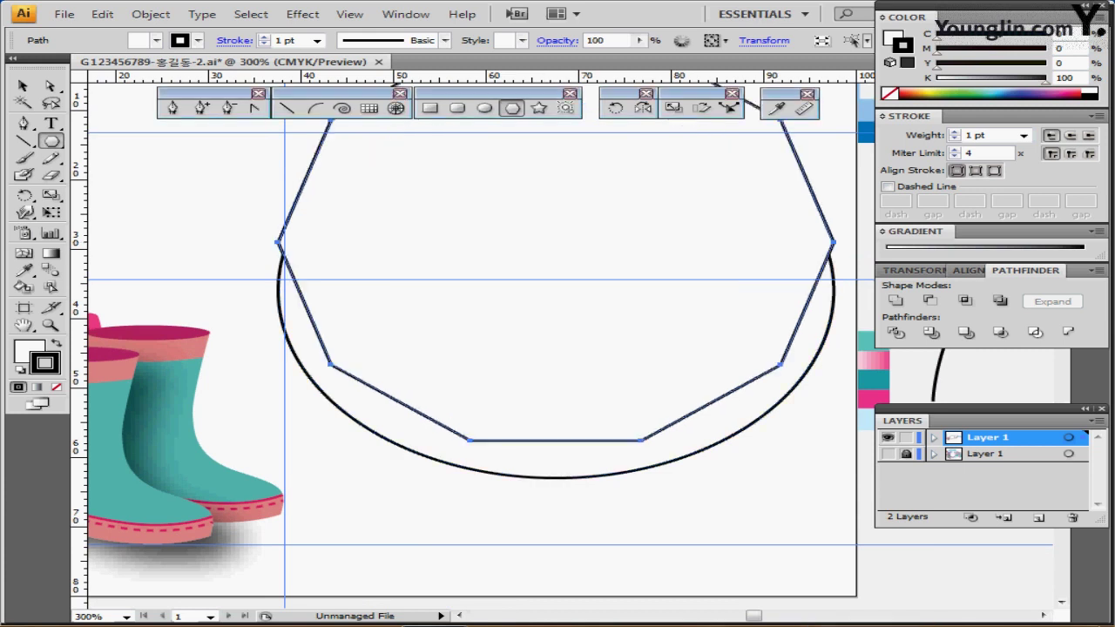
# Scale the decagon non-uniformly to 100% horizontally and 60% vertically
pyautogui.hotkey('ctrl', '-')
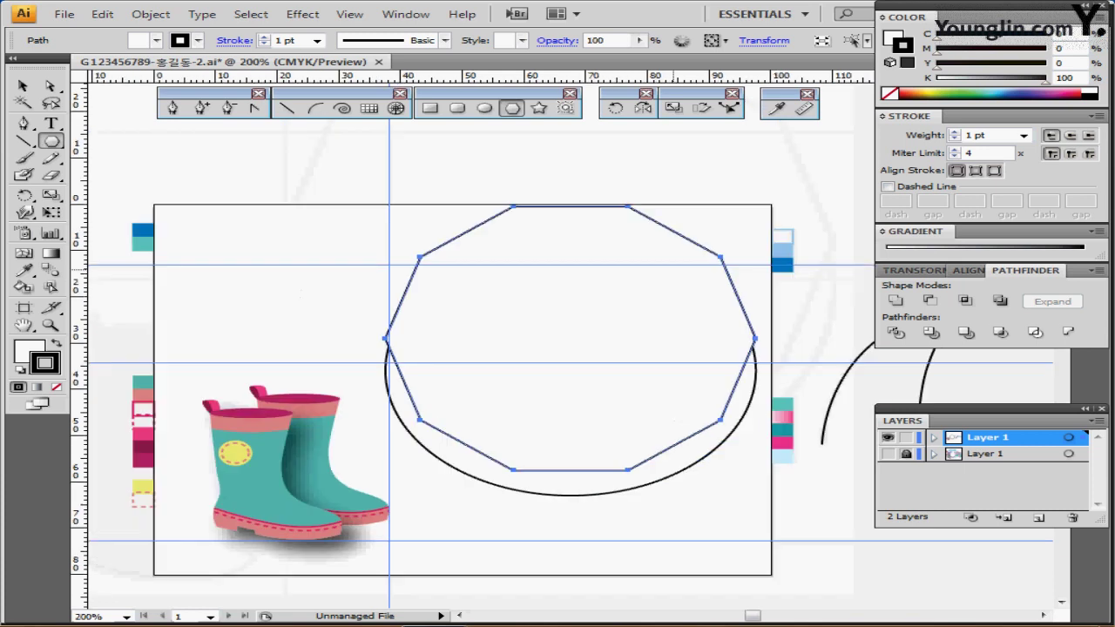
pyautogui.moveTo(613, 299); pyautogui.dragTo(634, 239)
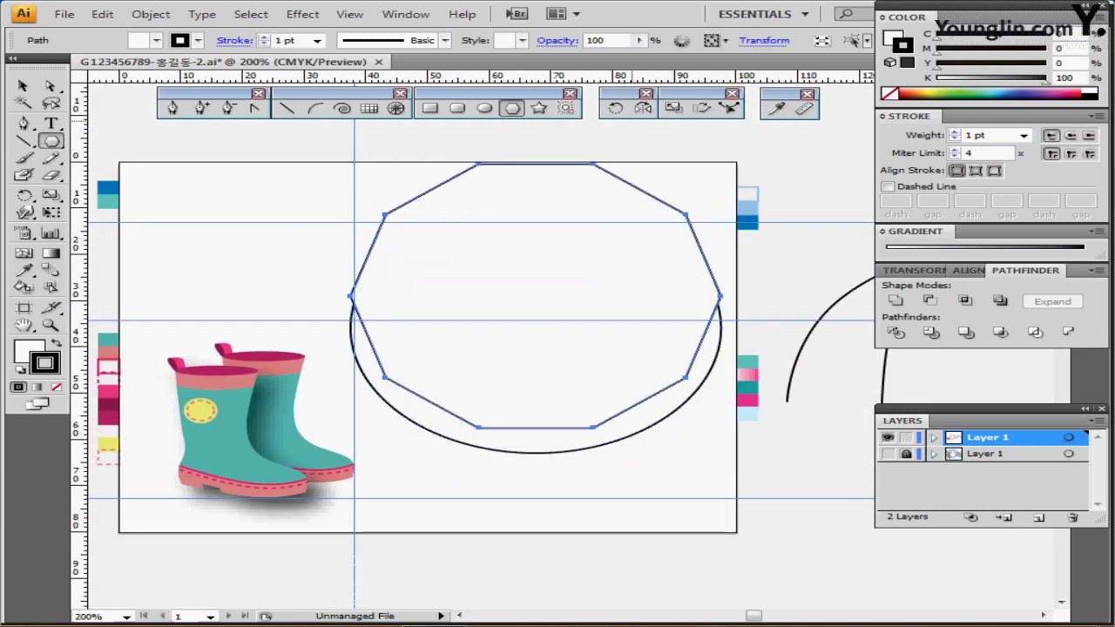
pyautogui.doubleClick(673, 108)
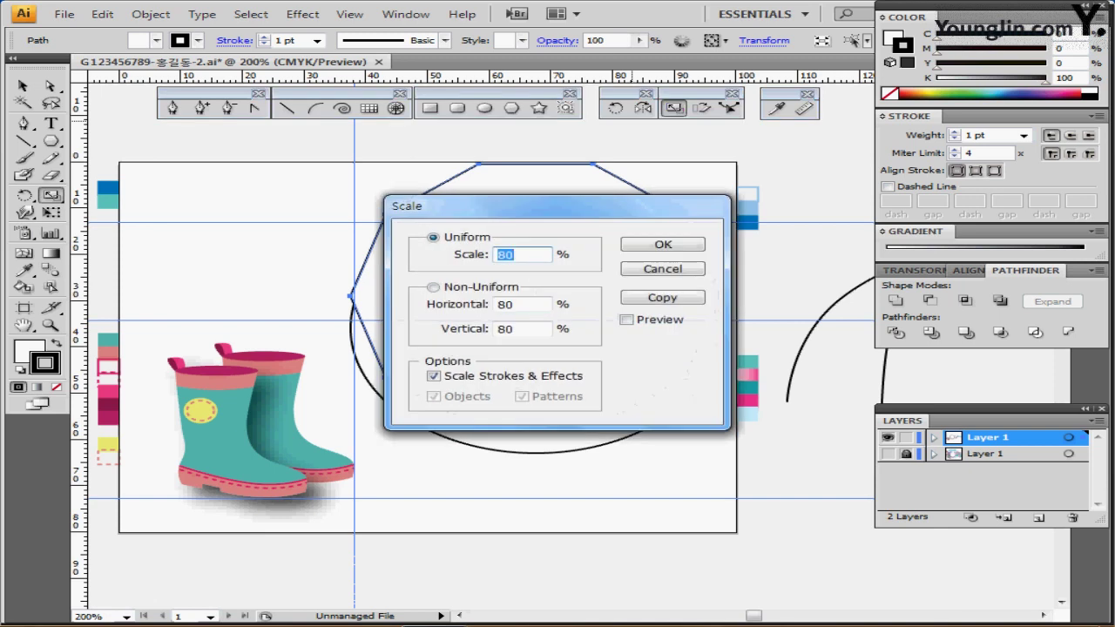
pyautogui.click(433, 288)
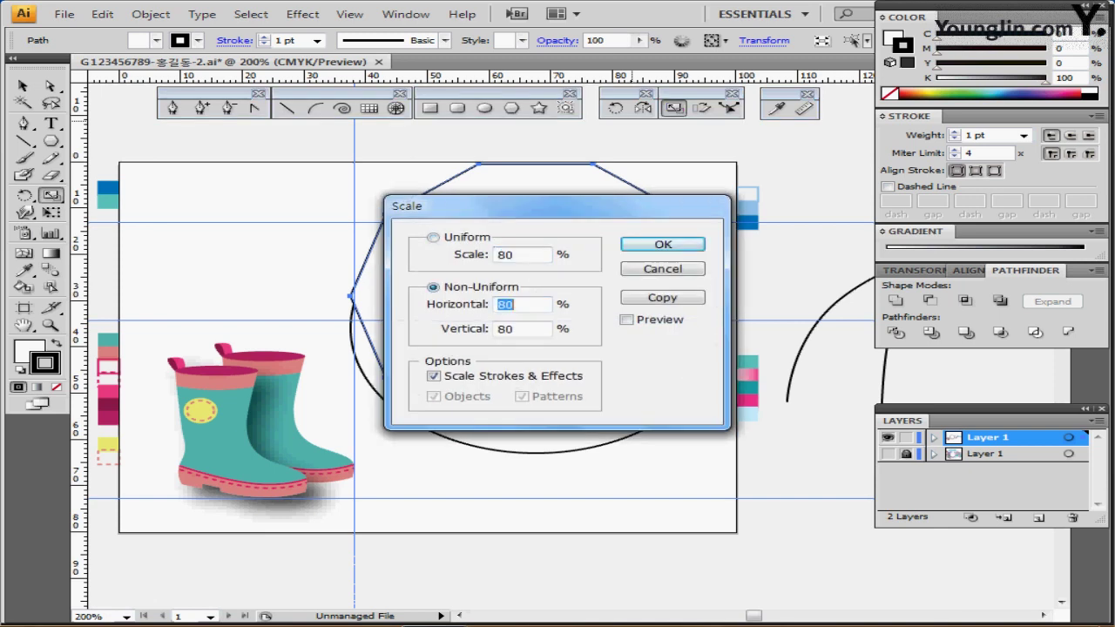
pyautogui.write('100')
pyautogui.press('Tab')
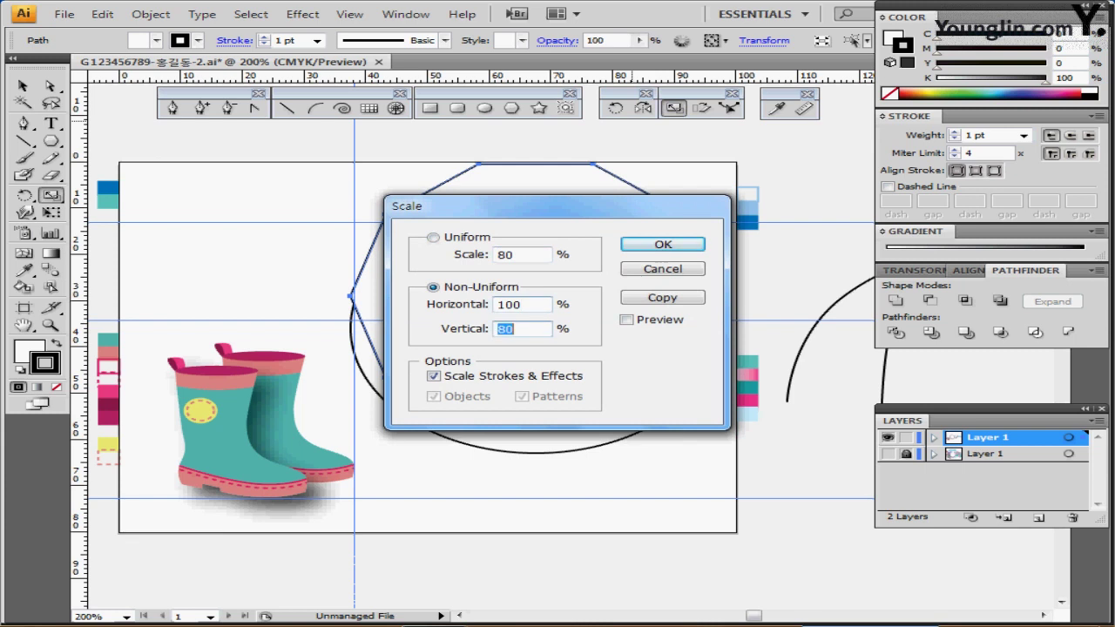
pyautogui.write('60')
pyautogui.press('Return')
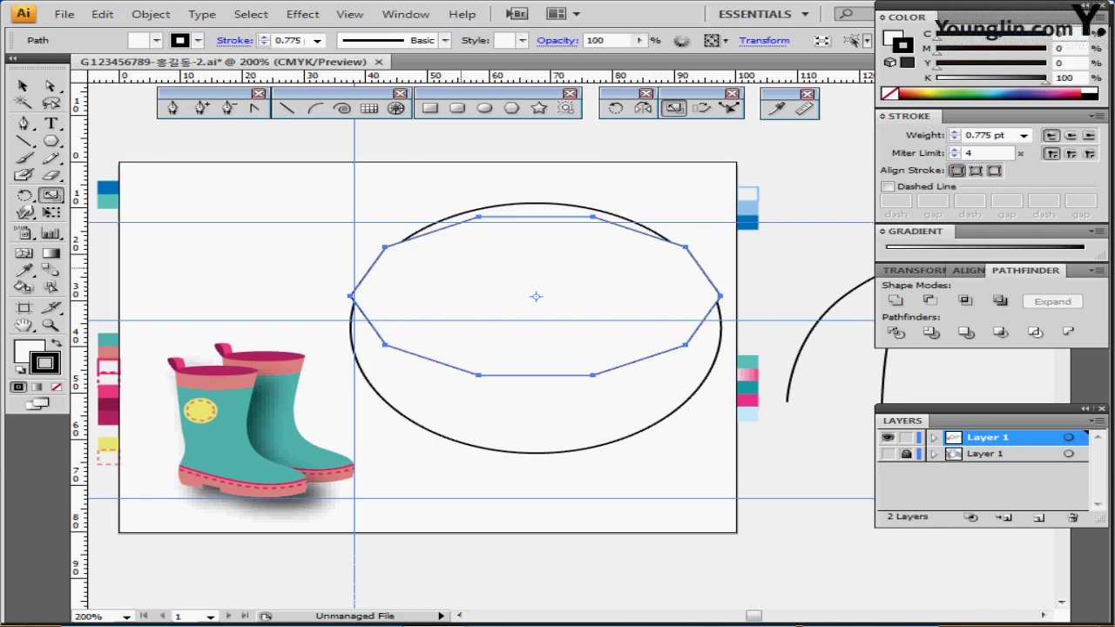
# Select the ellipse and the decagon together and align their horizontal centres and top edges
pyautogui.press('v')
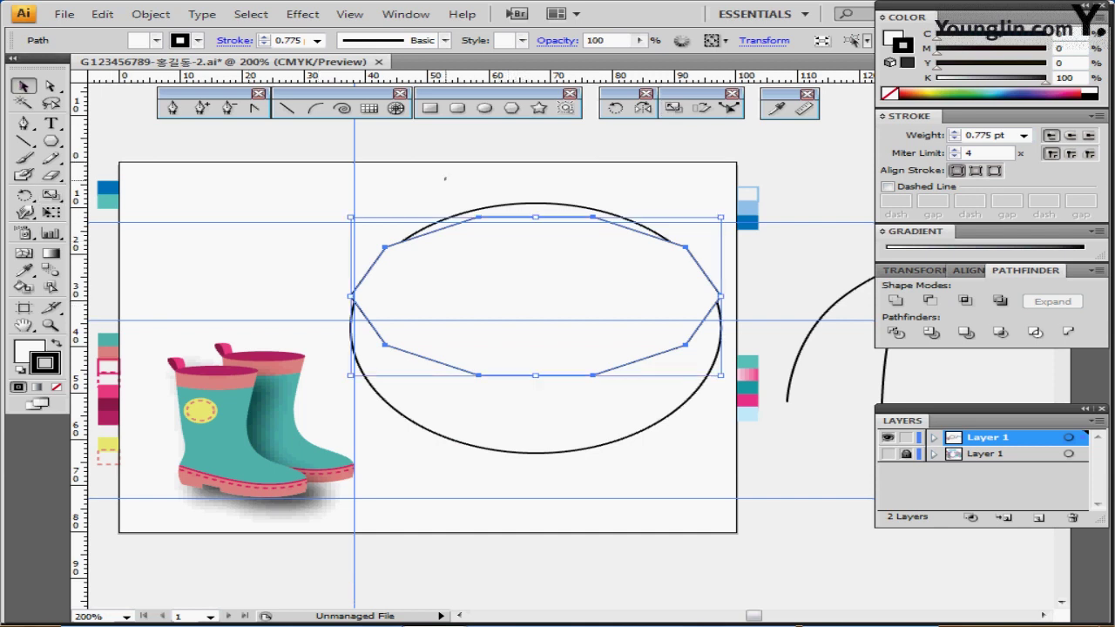
pyautogui.moveTo(445, 178); pyautogui.dragTo(504, 257)
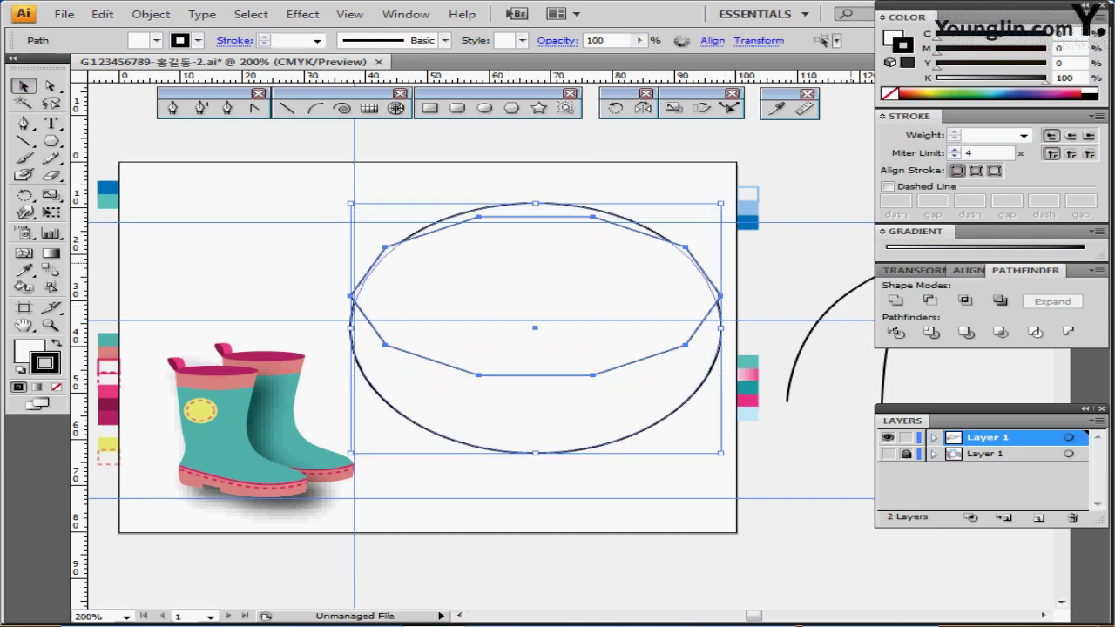
pyautogui.click(967, 271)
pyautogui.click(934, 300)
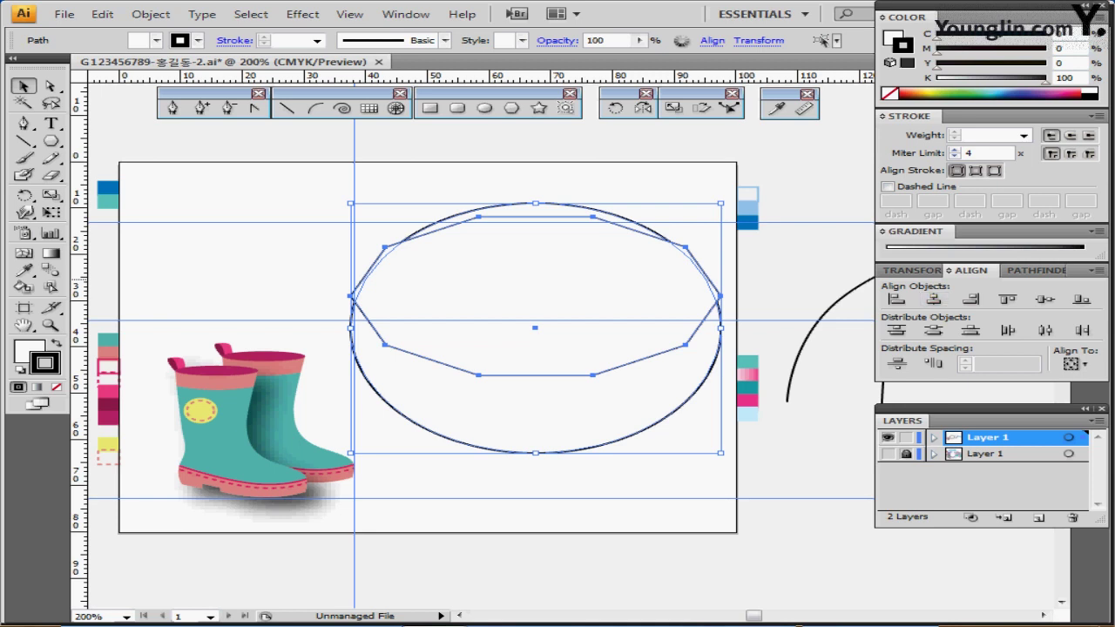
pyautogui.click(1007, 299)
pyautogui.click(1008, 299)
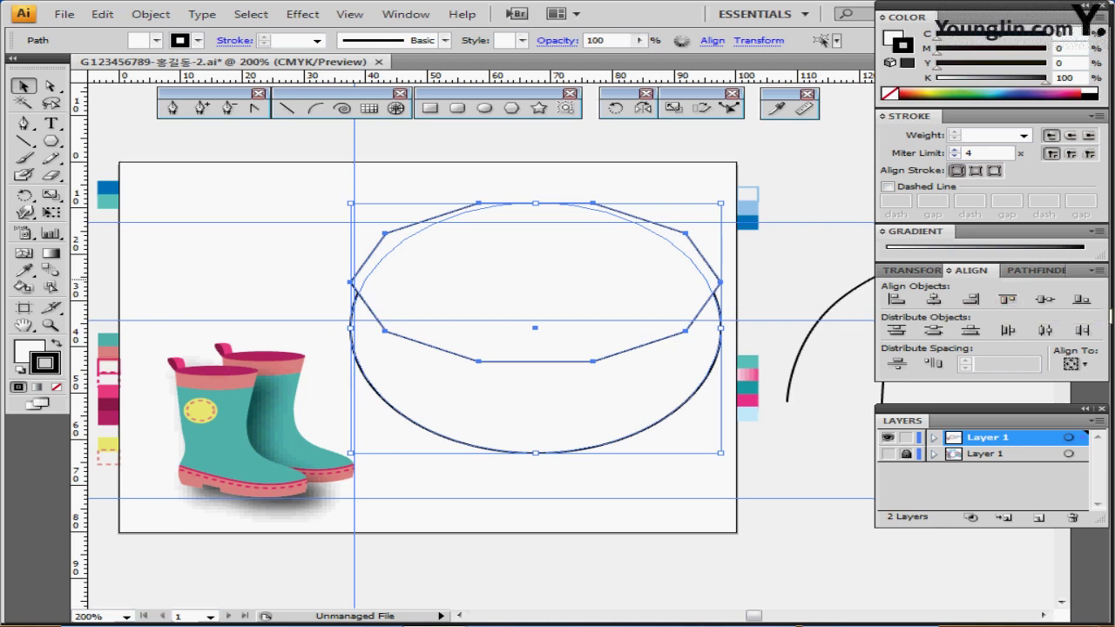
# Intersect the ellipse with the decagon to form the umbrella canopy outline, and clear the selection
pyautogui.click(1036, 270)
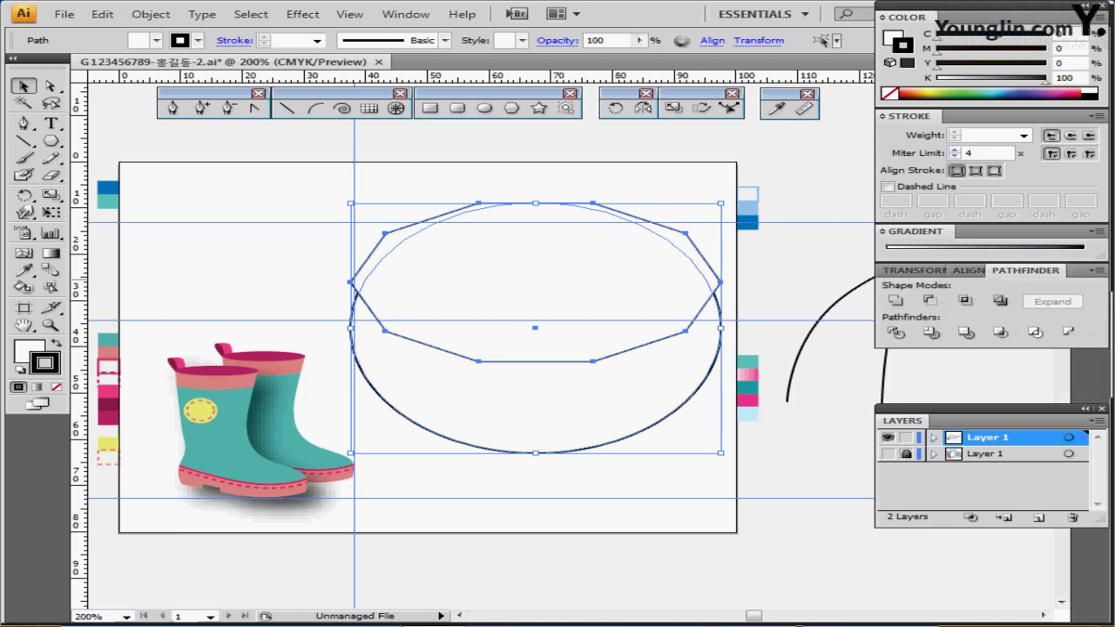
pyautogui.click(929, 300)
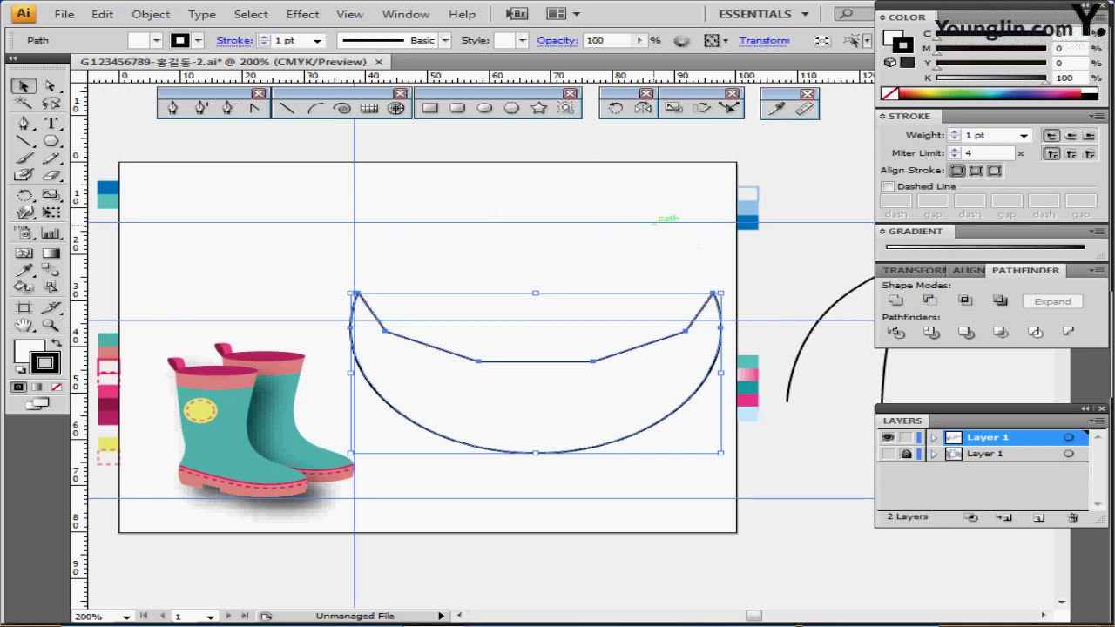
pyautogui.hotkey('ctrl', 'z')
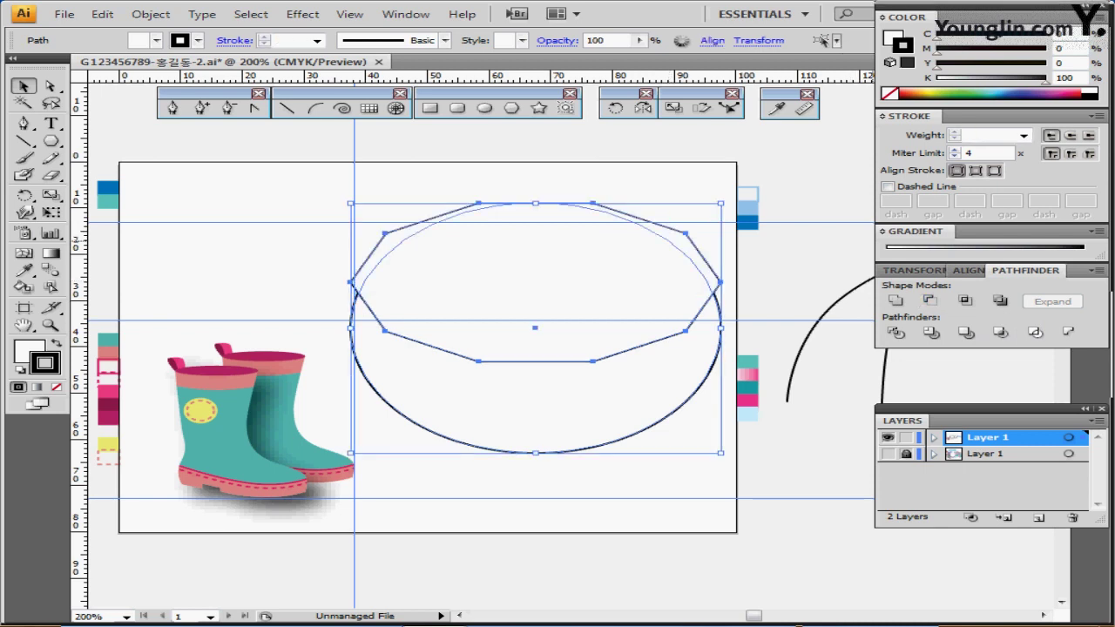
pyautogui.click(963, 299)
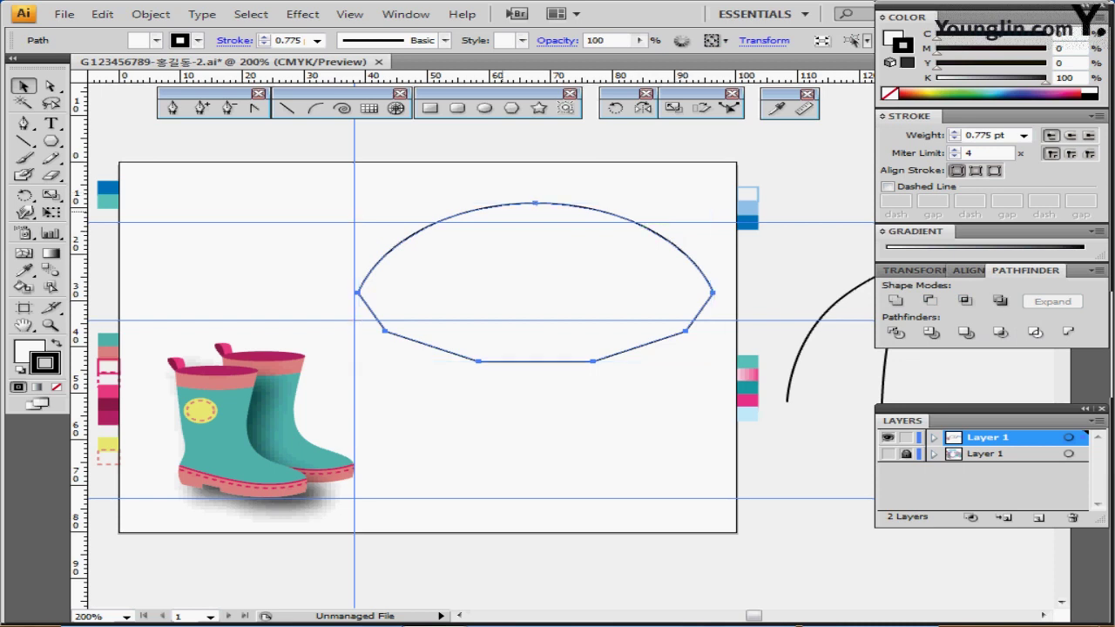
pyautogui.keyDown('ctrl'); pyautogui.click(788, 228); pyautogui.keyUp('ctrl')
# Move the two black curves from outside the artboard onto the left half of the canopy as ribs
pyautogui.hscroll(1, 692, 261)
pyautogui.hscroll(1, 692, 262)
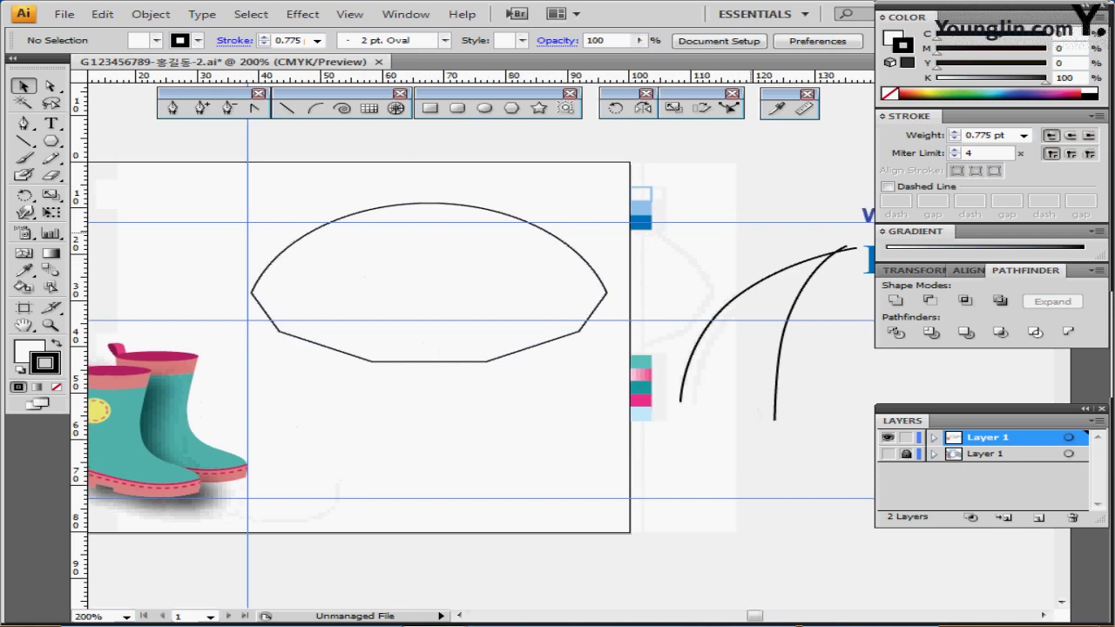
pyautogui.moveTo(753, 236); pyautogui.dragTo(386, 247)
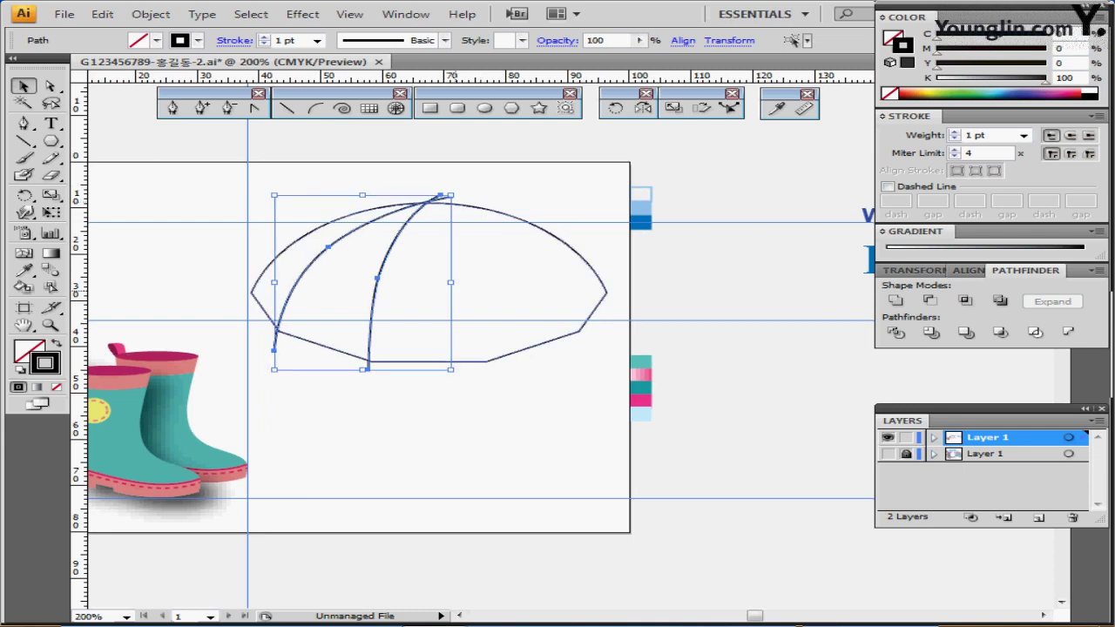
# Nudge the canopy outline slightly left so its lower corners line up with the two rib curves
pyautogui.hotkey('ctrl', '=')
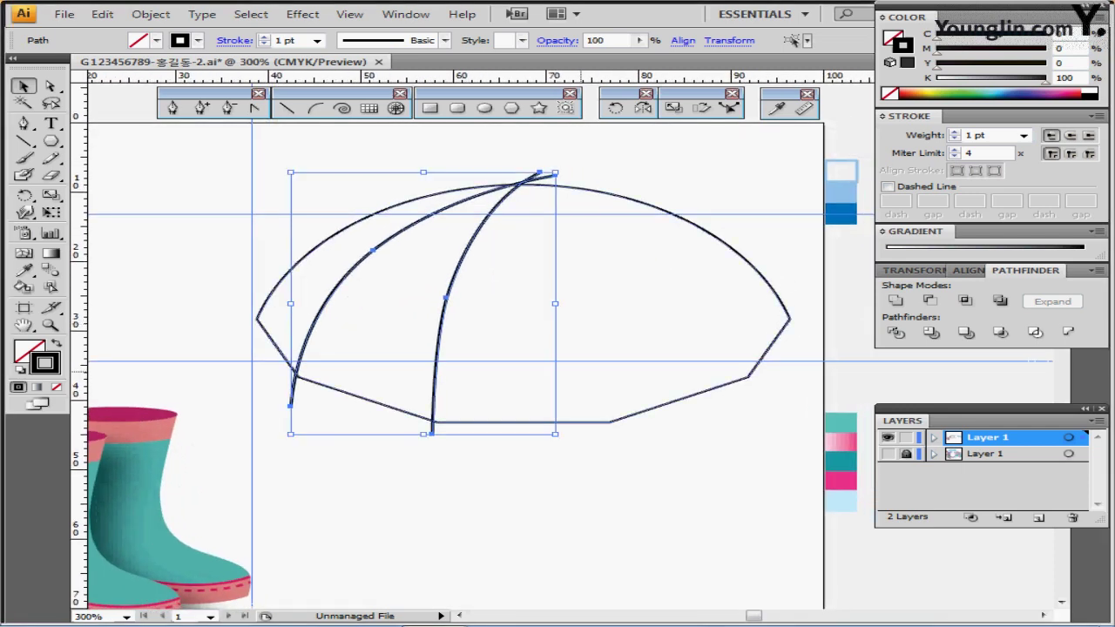
pyautogui.click(263, 378)
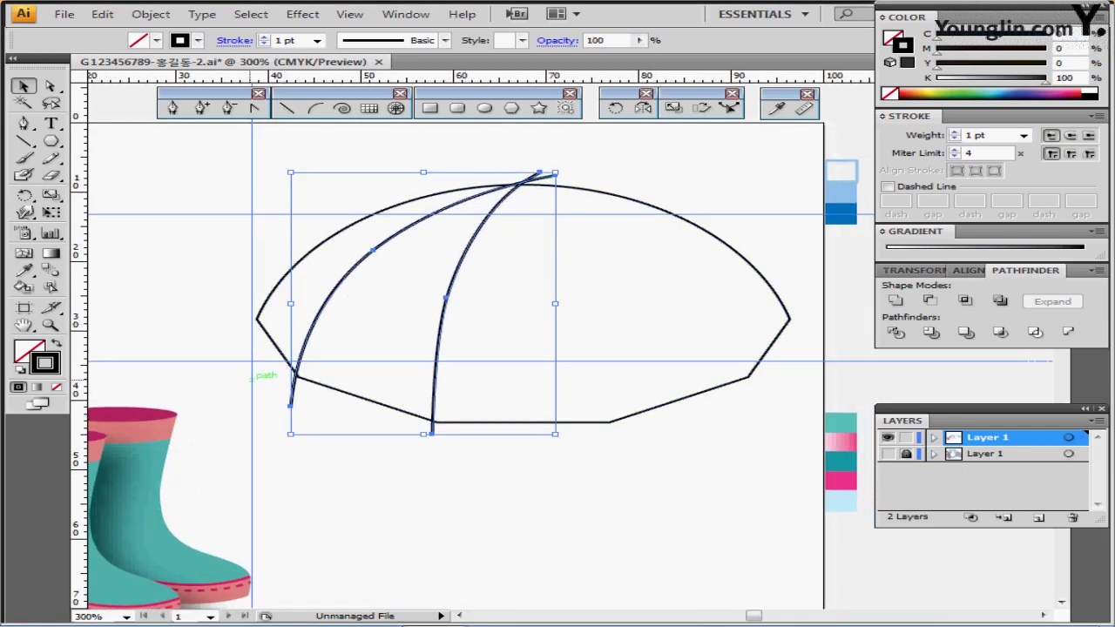
pyautogui.click(279, 351)
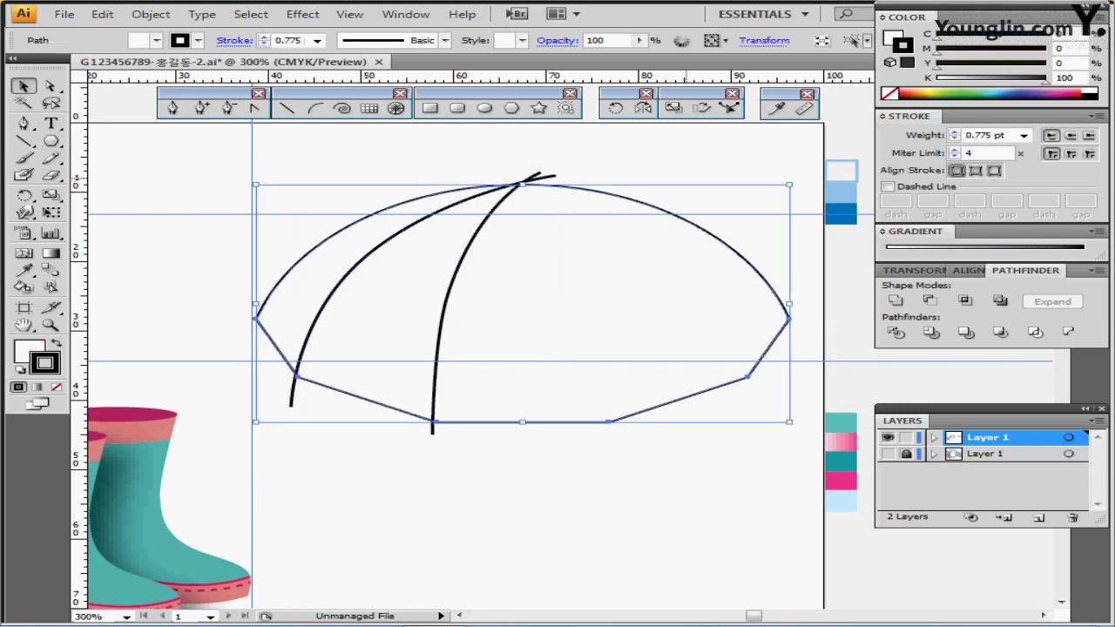
pyautogui.press('Left')
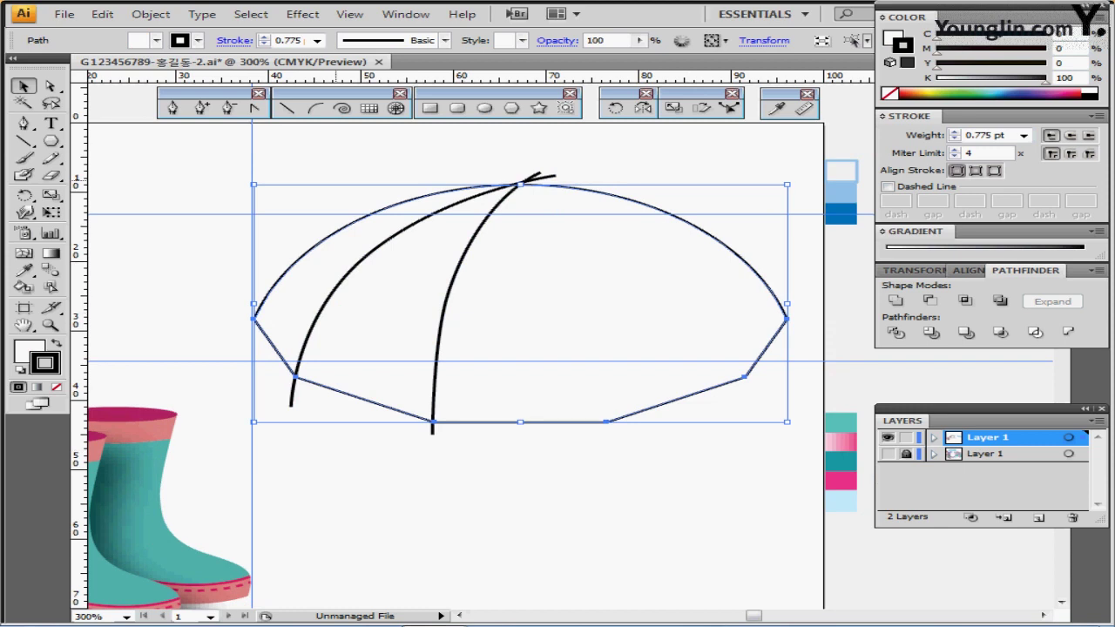
# Activate the Reflect tool for the two ribs, and nudge the canopy outline vertically so its top edge meets the ribs' crossing point
pyautogui.hotkey('ctrl', 'a')
pyautogui.keyDown('shift'); pyautogui.click(651, 233); pyautogui.keyUp('shift')
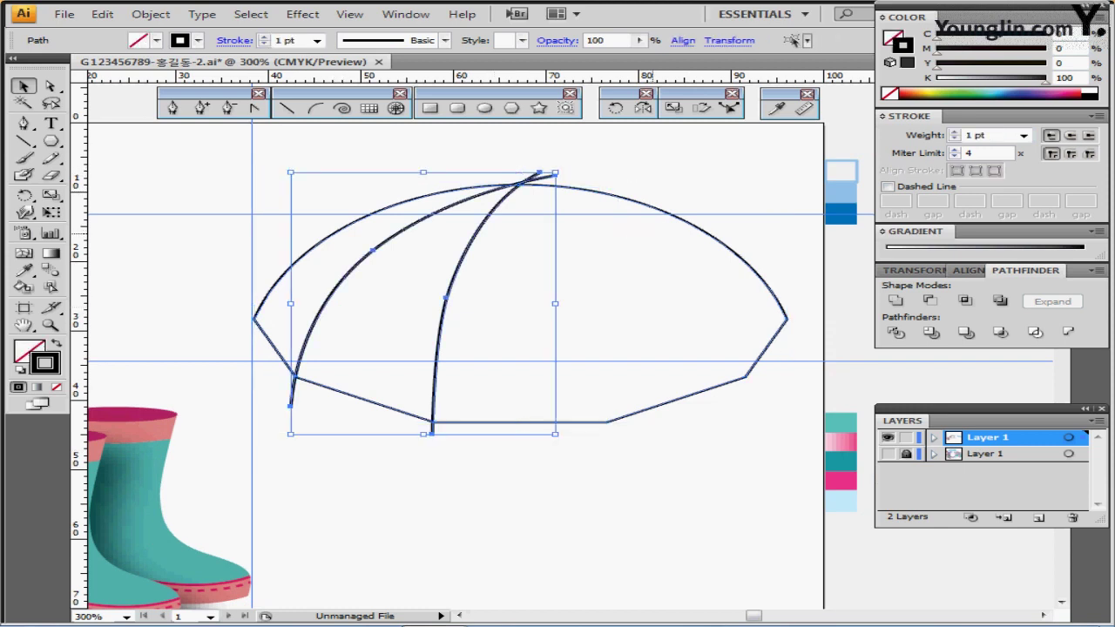
pyautogui.hscroll(2, 471, 366)
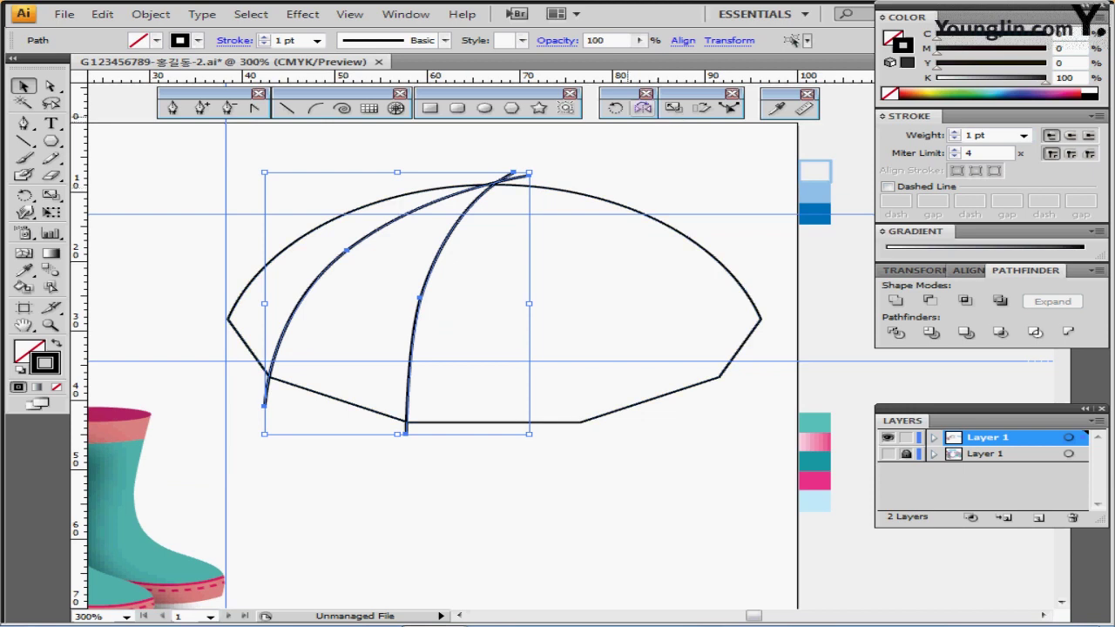
pyautogui.click(643, 108)
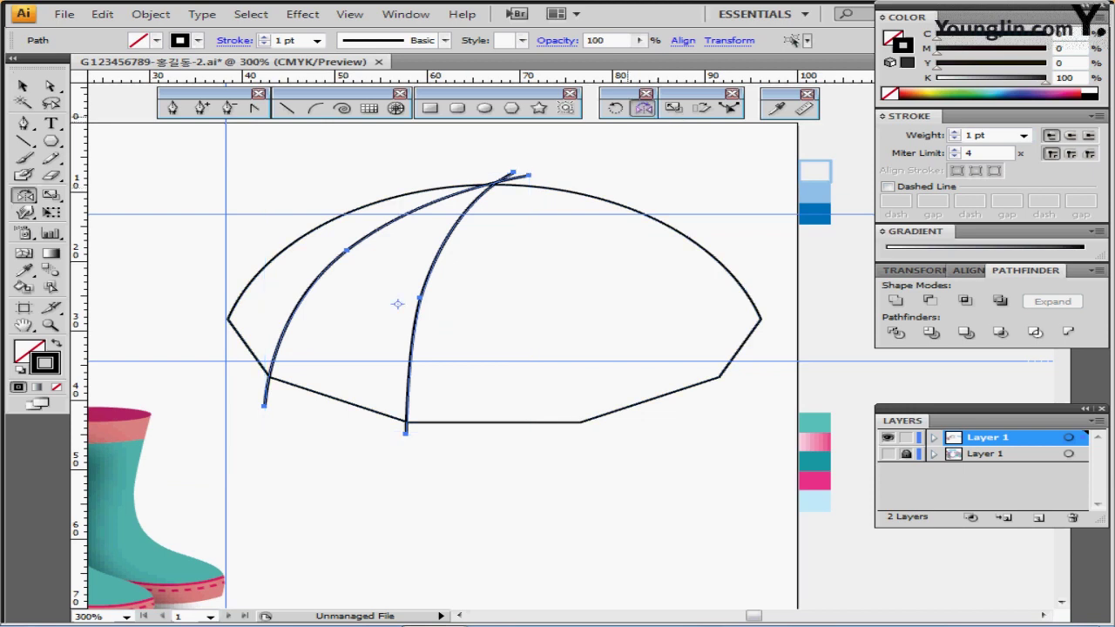
pyautogui.keyDown('ctrl'); pyautogui.click(613, 235); pyautogui.keyUp('ctrl')
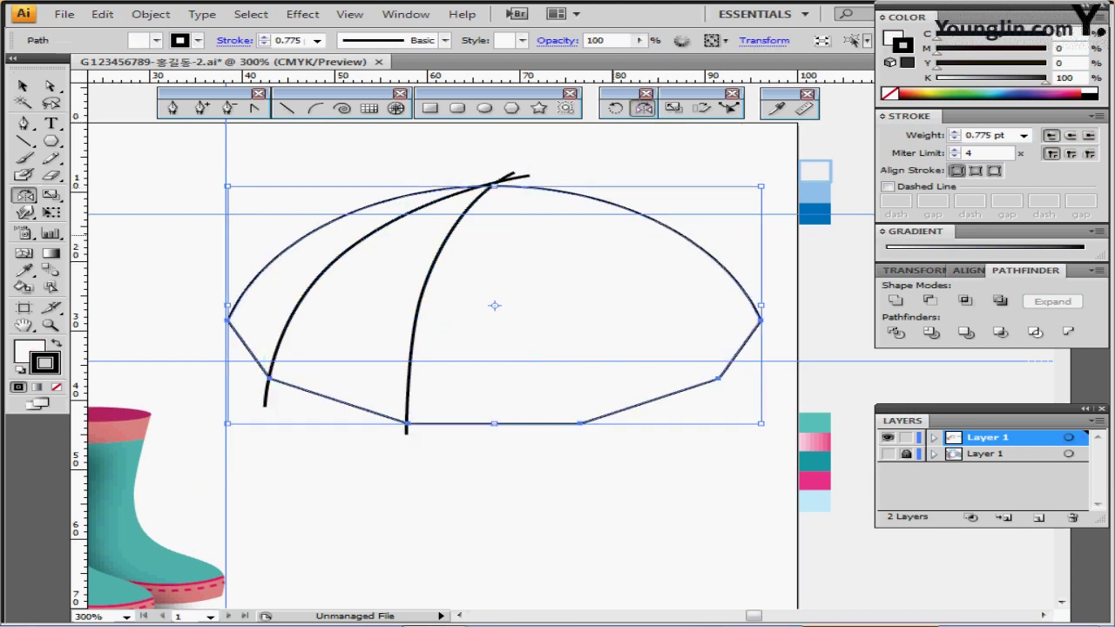
pyautogui.press('Down')
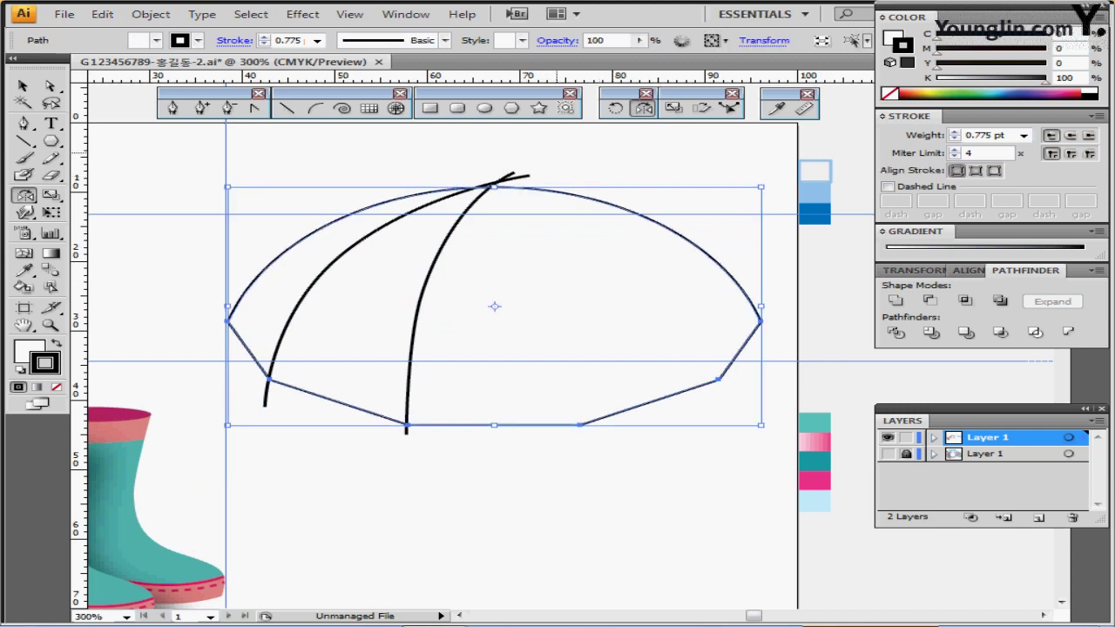
pyautogui.press('Up')
pyautogui.press('Up')
pyautogui.keyDown('ctrl'); pyautogui.click(486, 277); pyautogui.keyUp('ctrl')
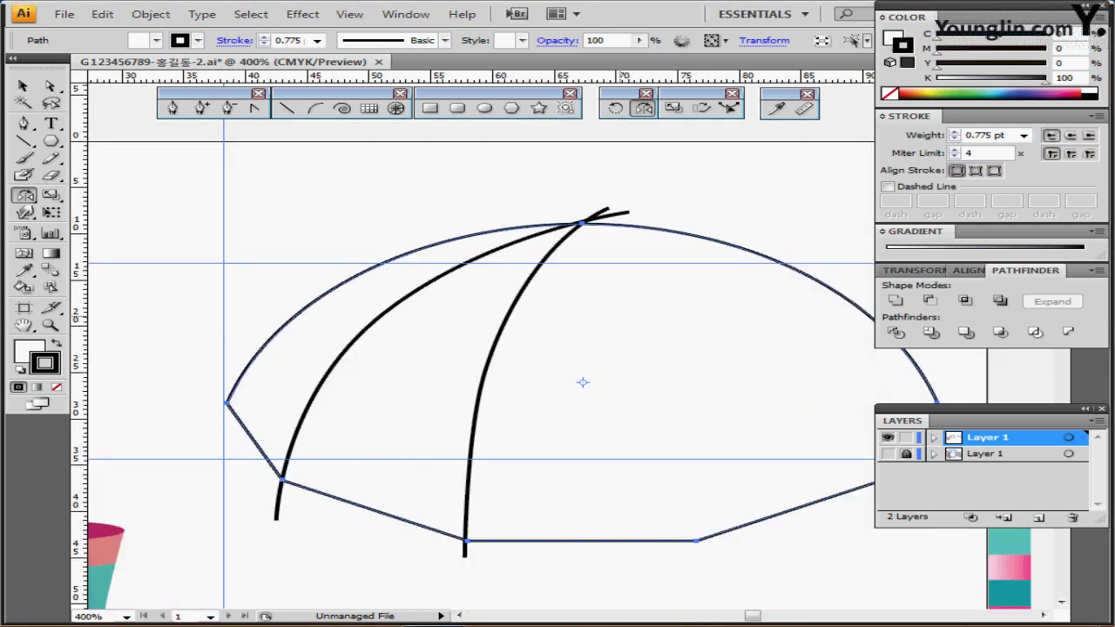
# Select only the two ribs and reflect a copy of them about their crossing point onto the right half of the canopy
pyautogui.moveTo(470, 284); pyautogui.dragTo(398, 220)
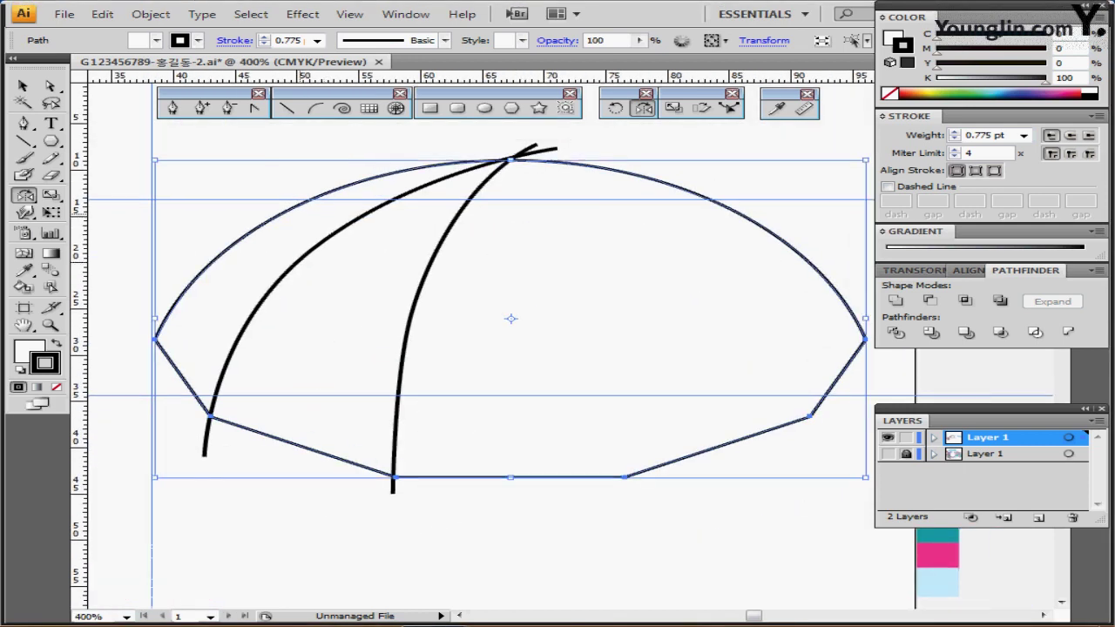
pyautogui.moveTo(268, 226); pyautogui.dragTo(390, 303)
pyautogui.hotkey('ctrl', 'z')
pyautogui.moveTo(326, 134); pyautogui.dragTo(526, 316)
pyautogui.keyDown('ctrl'); pyautogui.keyDown('shift'); pyautogui.click(622, 170); pyautogui.keyUp('shift'); pyautogui.keyUp('ctrl')
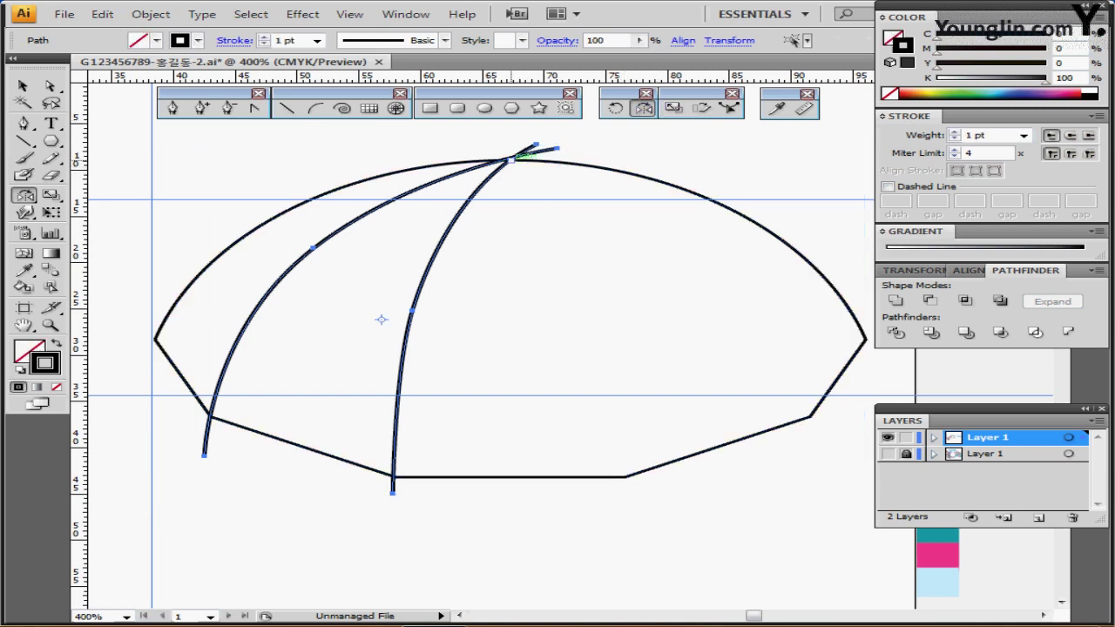
pyautogui.click(511, 160)
pyautogui.moveTo(523, 176); pyautogui.dragTo(706, 362)
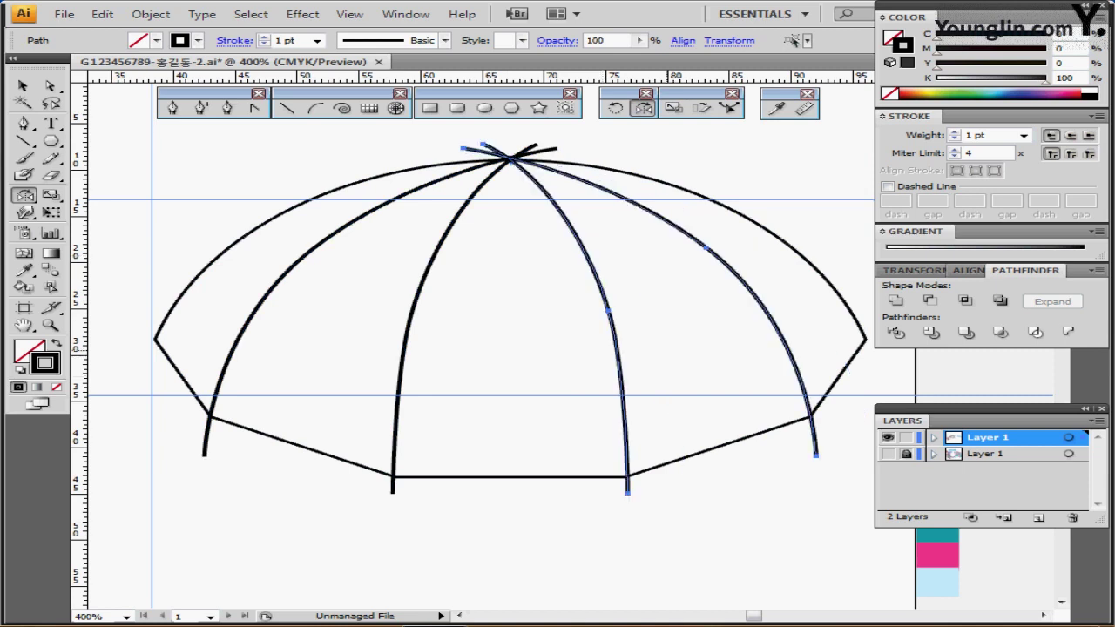
pyautogui.hotkey('ctrl', '-')
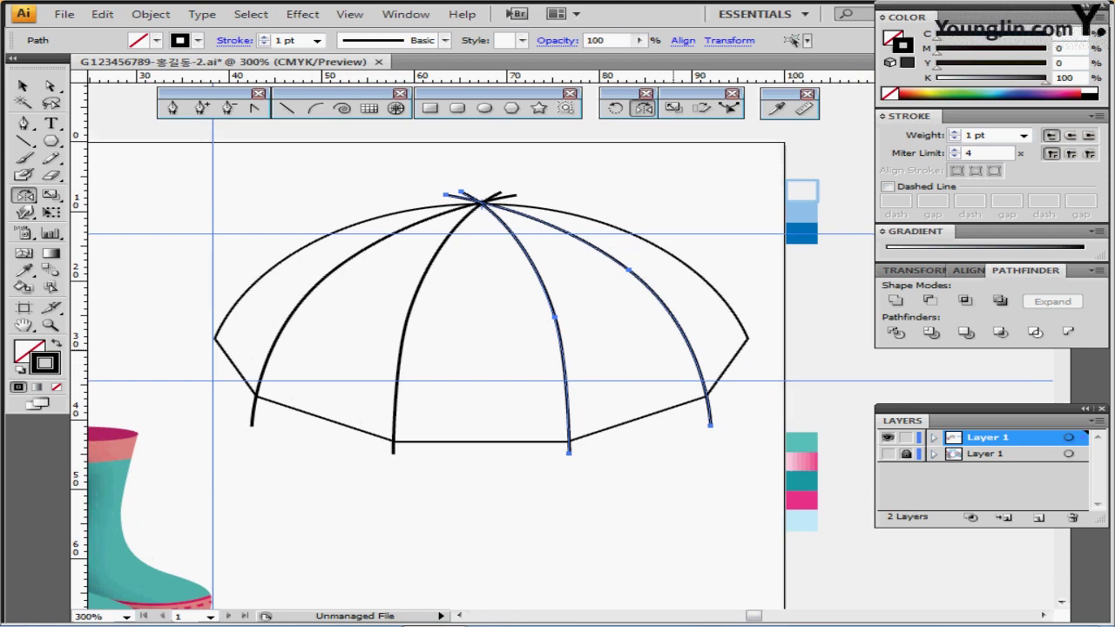
# Select the canopy outline with all four ribs and divide them into separate umbrella panels using Pathfinder Divide
pyautogui.moveTo(302, 190); pyautogui.dragTo(640, 344)
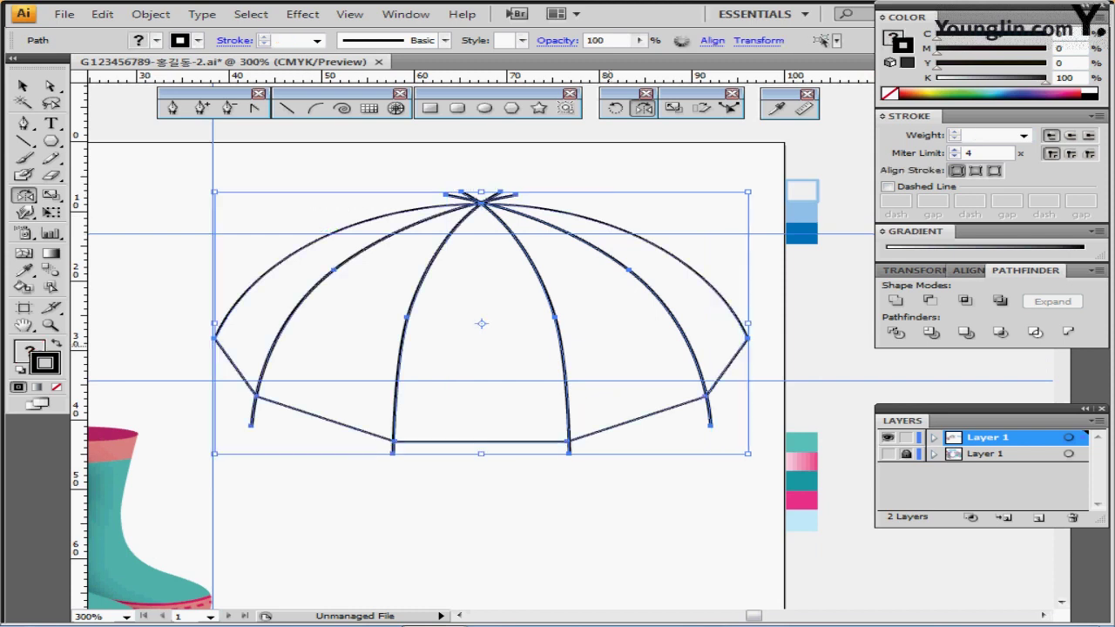
pyautogui.click(895, 332)
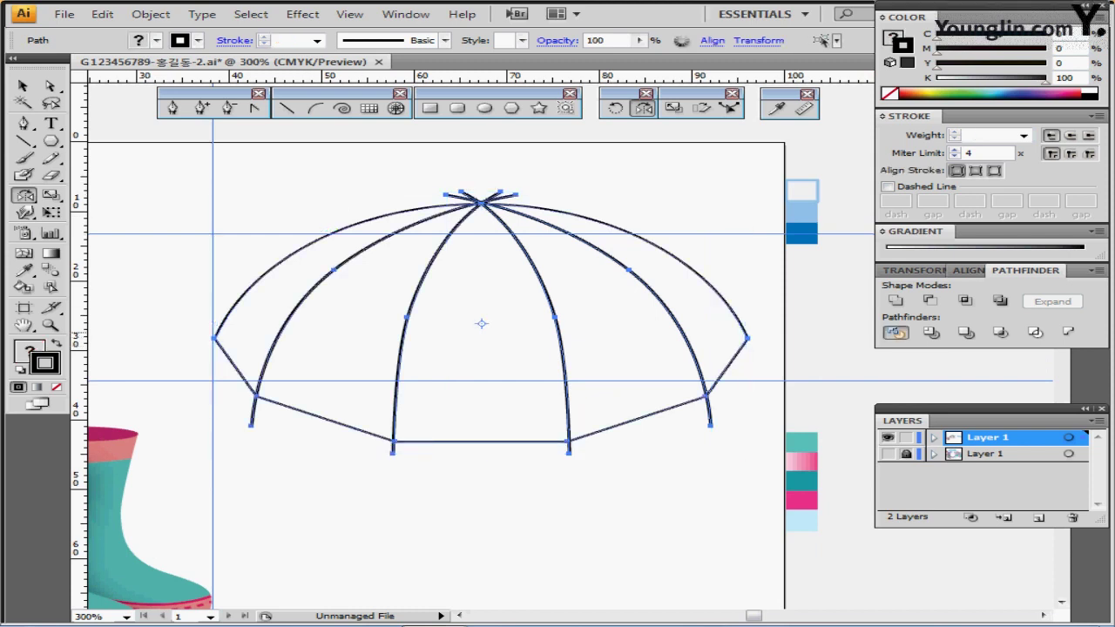
pyautogui.click(895, 332)
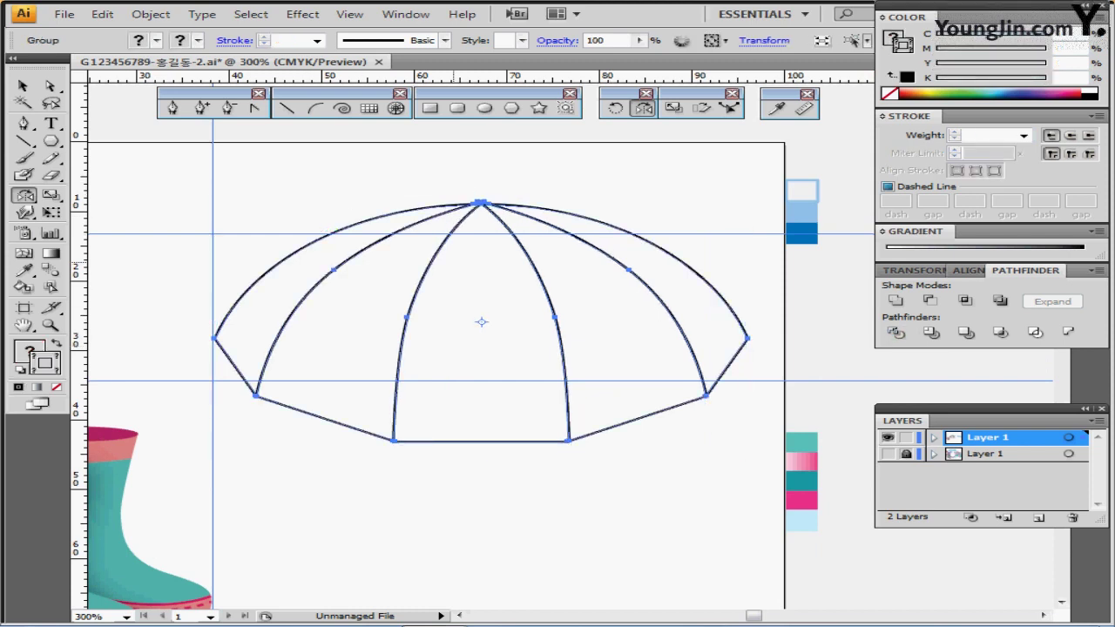
pyautogui.hotkey('ctrl', 'shift', 'b')
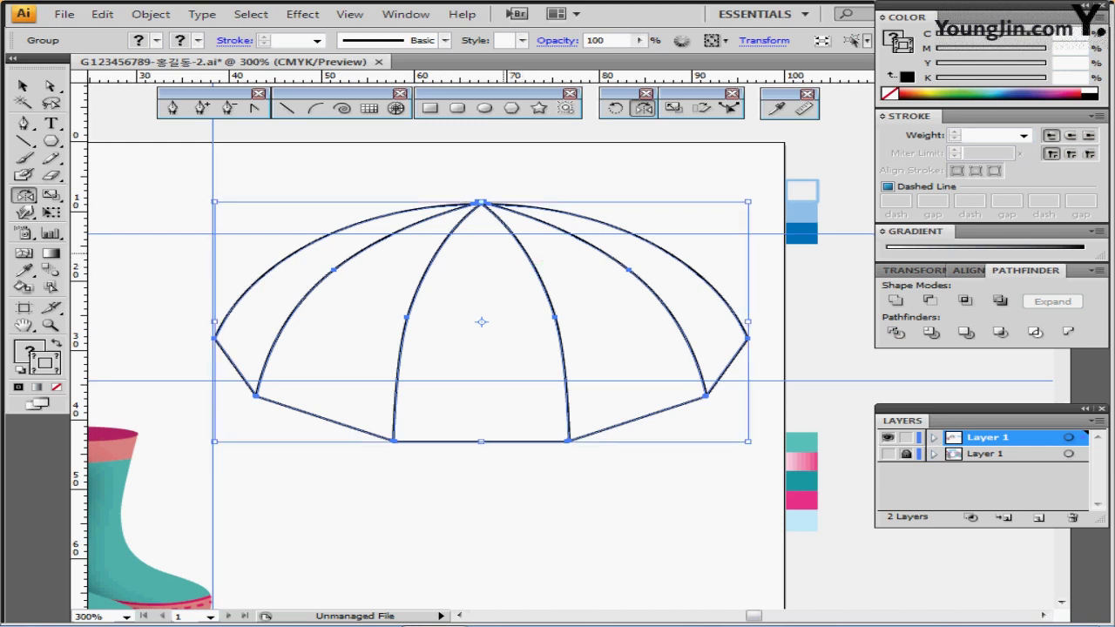
# Isolate the divided canopy group and clear the tiny leftover pieces at its apex, leaving the group afterward
pyautogui.keyDown('ctrl'); pyautogui.click(513, 218); pyautogui.keyUp('ctrl')
pyautogui.keyDown('ctrl'); pyautogui.click(538, 240); pyautogui.keyUp('ctrl')
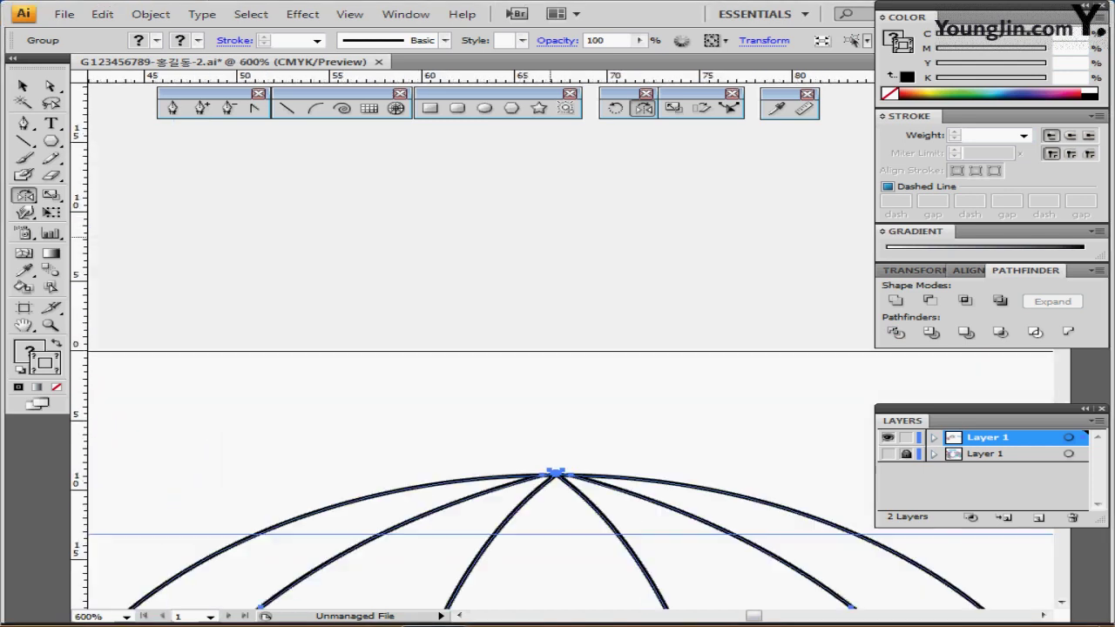
pyautogui.moveTo(573, 403); pyautogui.dragTo(457, 193)
pyautogui.hotkey('ctrl', '+')
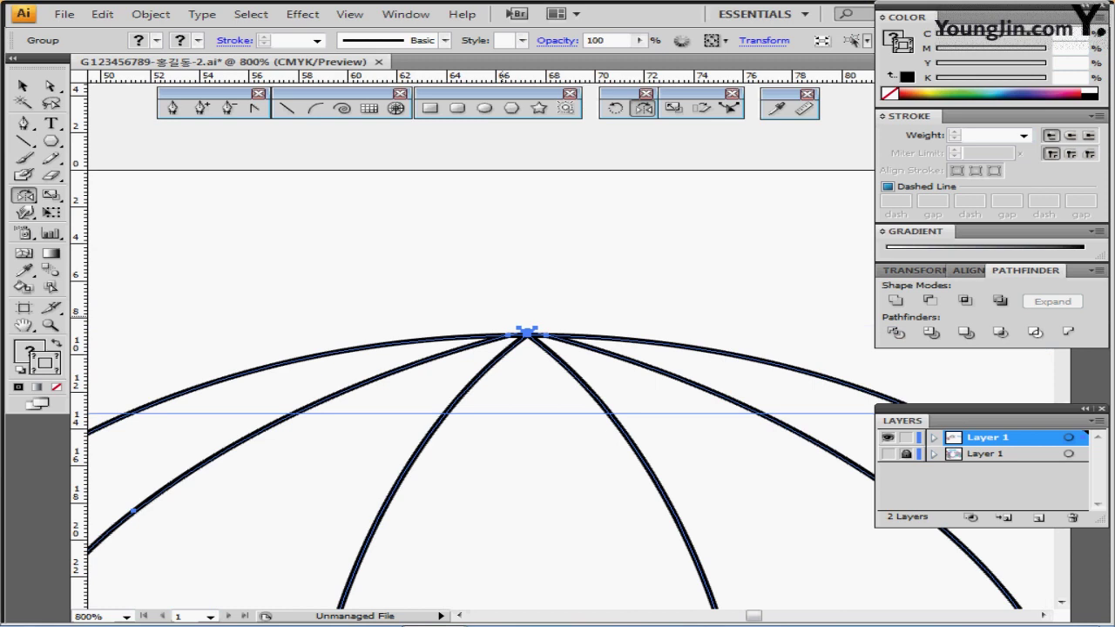
pyautogui.hotkey('ctrl', '+')
pyautogui.moveTo(522, 318); pyautogui.dragTo(502, 192)
pyautogui.doubleClick(491, 200)
pyautogui.moveTo(457, 164); pyautogui.dragTo(499, 193)
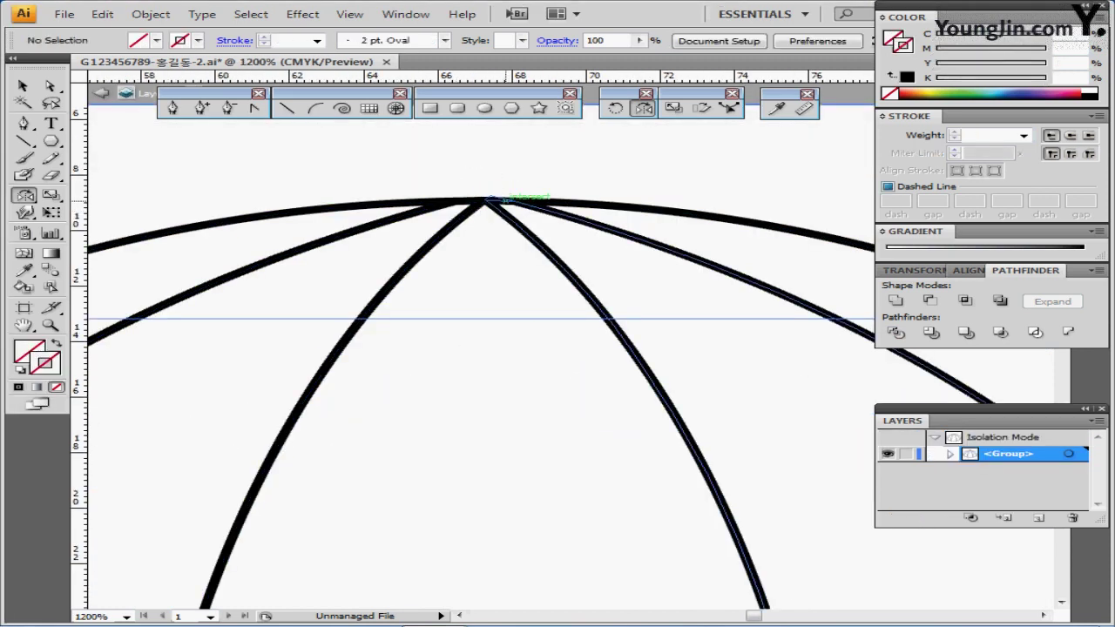
pyautogui.hotkey('ctrl', '-')
pyautogui.hotkey('ctrl', '-')
pyautogui.hotkey('ctrl', '-')
pyautogui.hotkey('ctrl', '-')
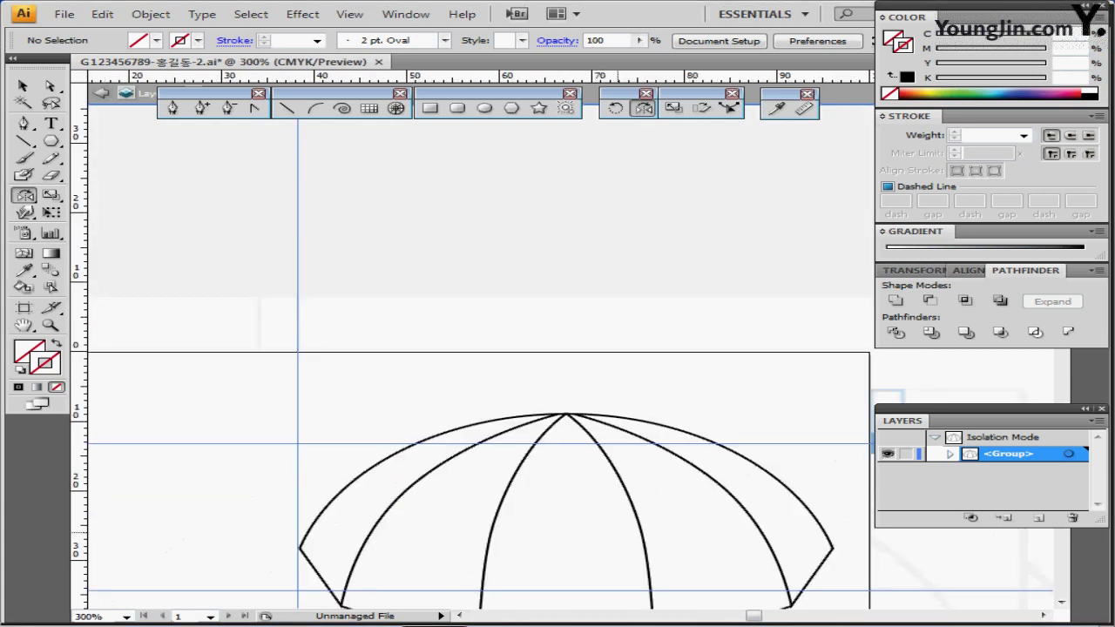
pyautogui.moveTo(617, 533); pyautogui.dragTo(549, 335)
pyautogui.doubleClick(289, 218)
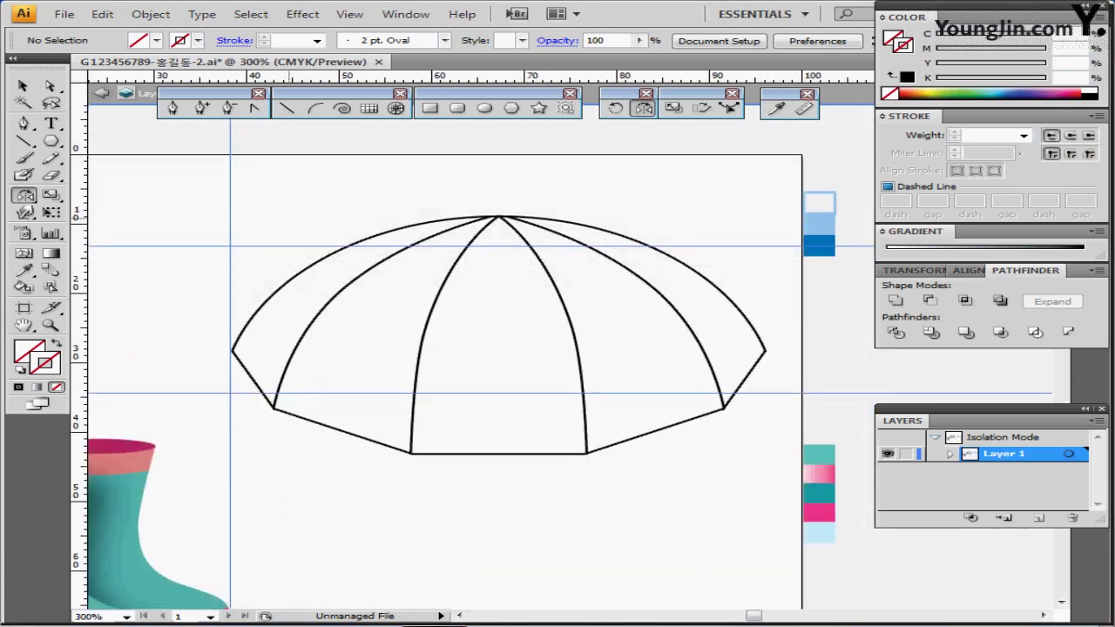
# Set new paths to a 1 pt black stroke with no fill, and leave isolation mode for outline view
pyautogui.click(20, 370)
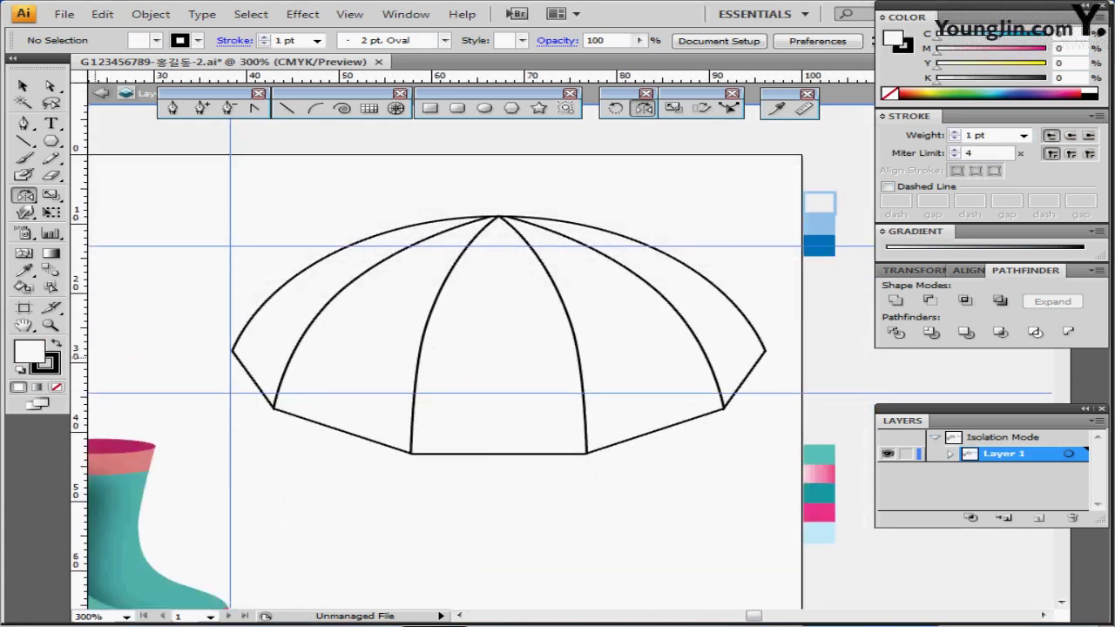
pyautogui.click(56, 387)
pyautogui.keyDown('ctrl'); pyautogui.click(352, 404); pyautogui.keyUp('ctrl')
pyautogui.keyDown('ctrl'); pyautogui.click(459, 377); pyautogui.keyUp('ctrl')
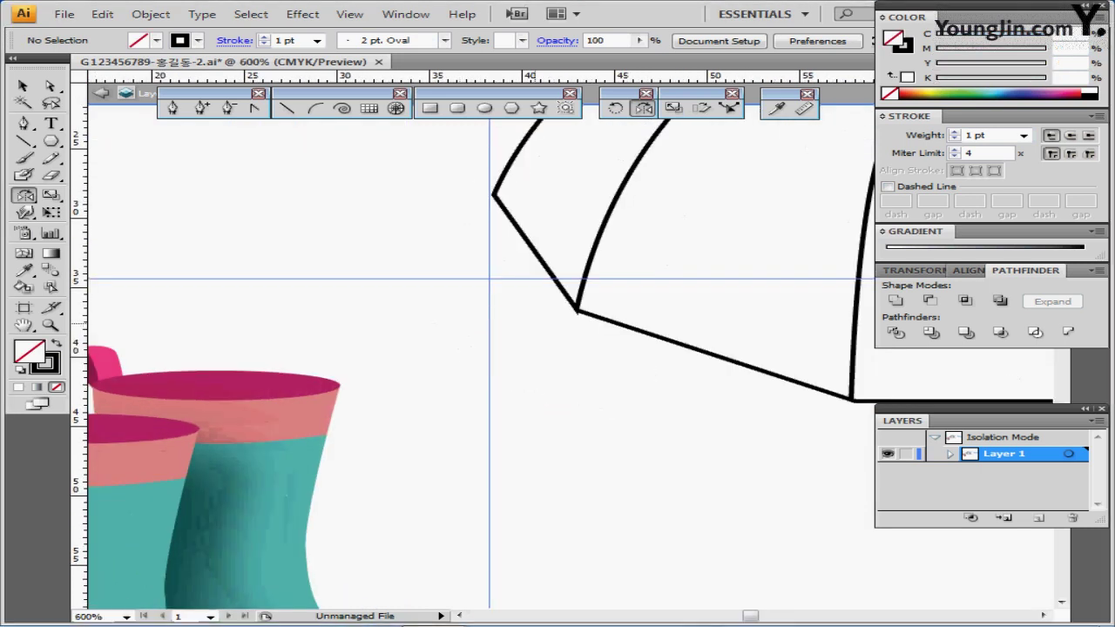
pyautogui.moveTo(553, 262); pyautogui.dragTo(325, 362)
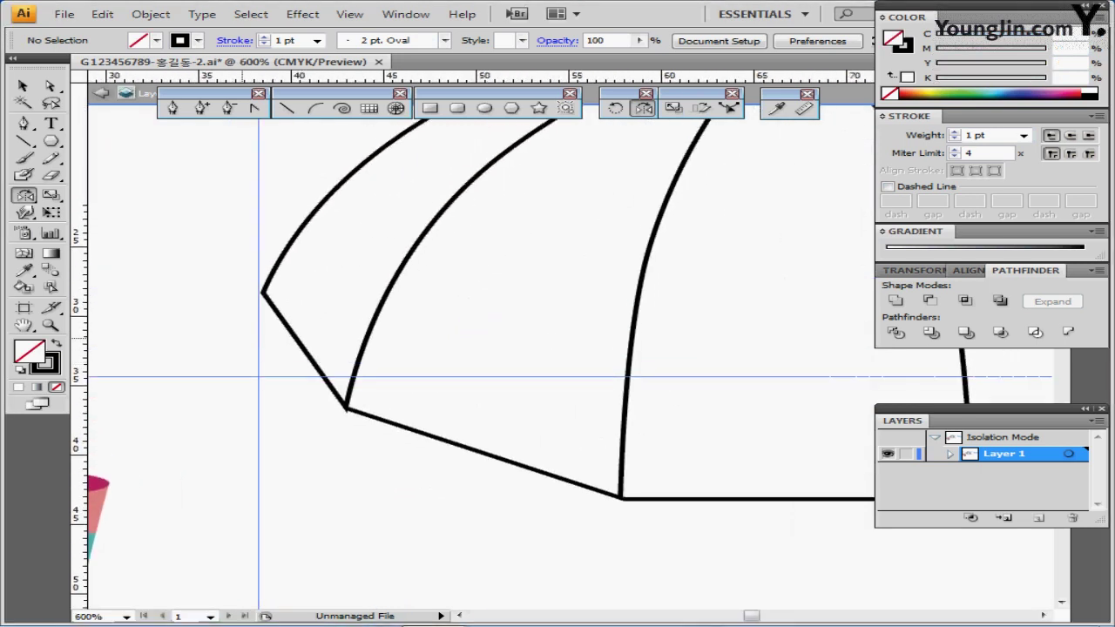
pyautogui.press('p')
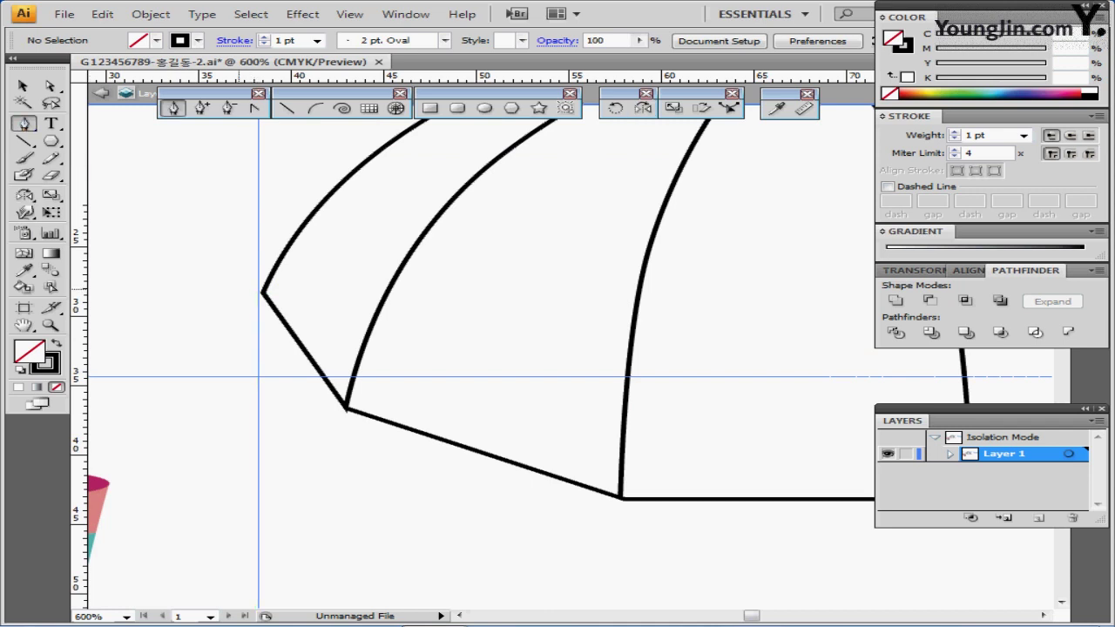
pyautogui.press('Escape')
pyautogui.hotkey('ctrl', 'y')
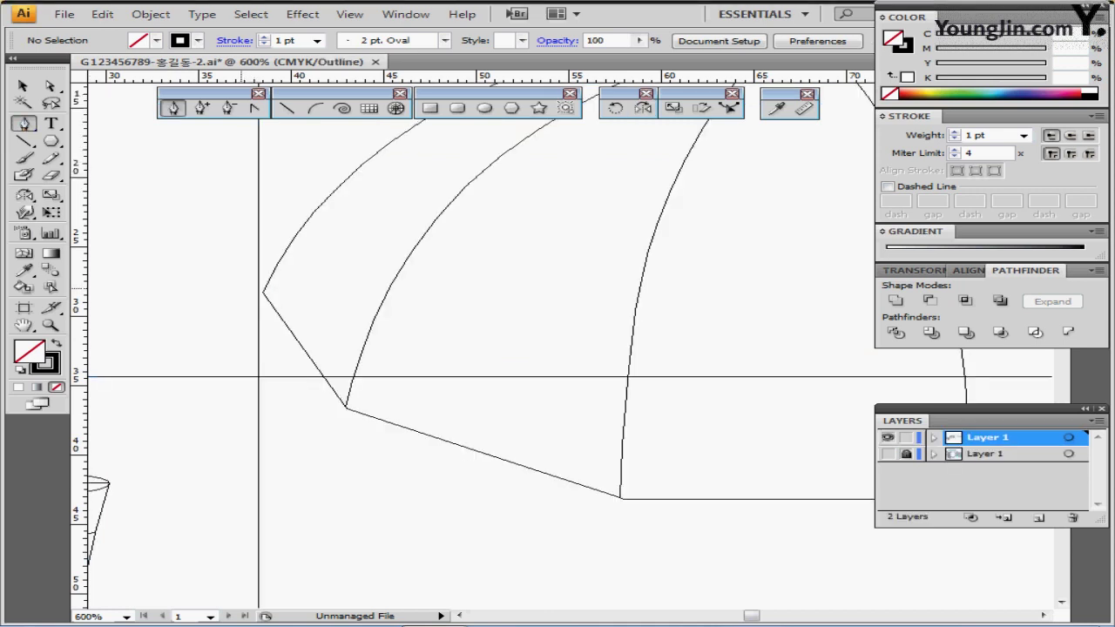
# Draw an open Pen curve bowing inward over the canopy's leftmost lower edge, extending slightly past both of its corners
pyautogui.click(238, 289)
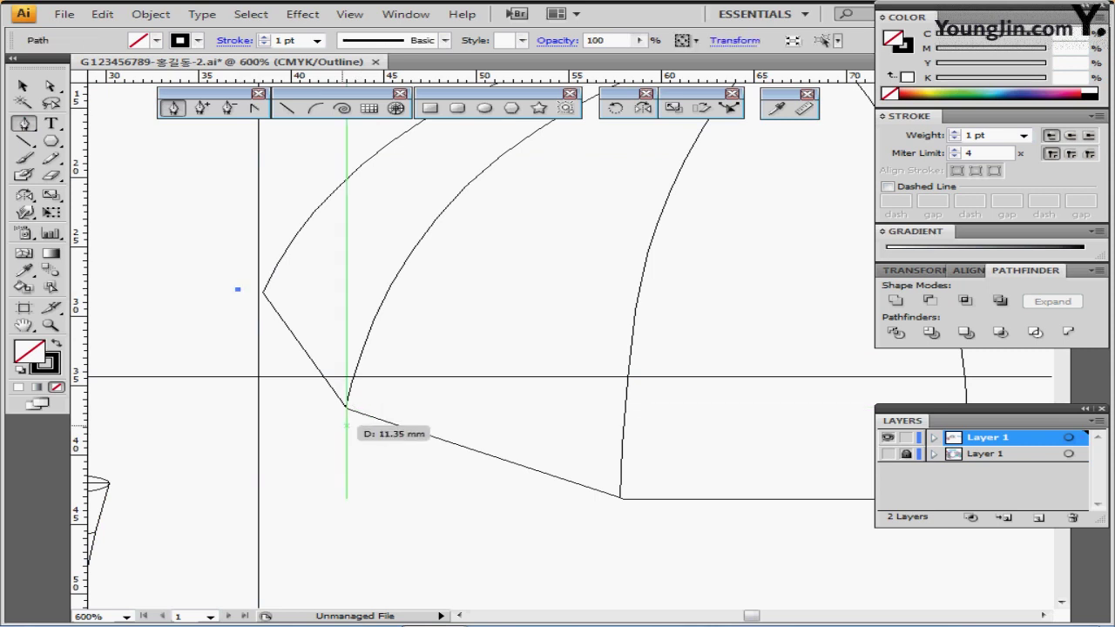
pyautogui.moveTo(316, 334); pyautogui.dragTo(346, 382)
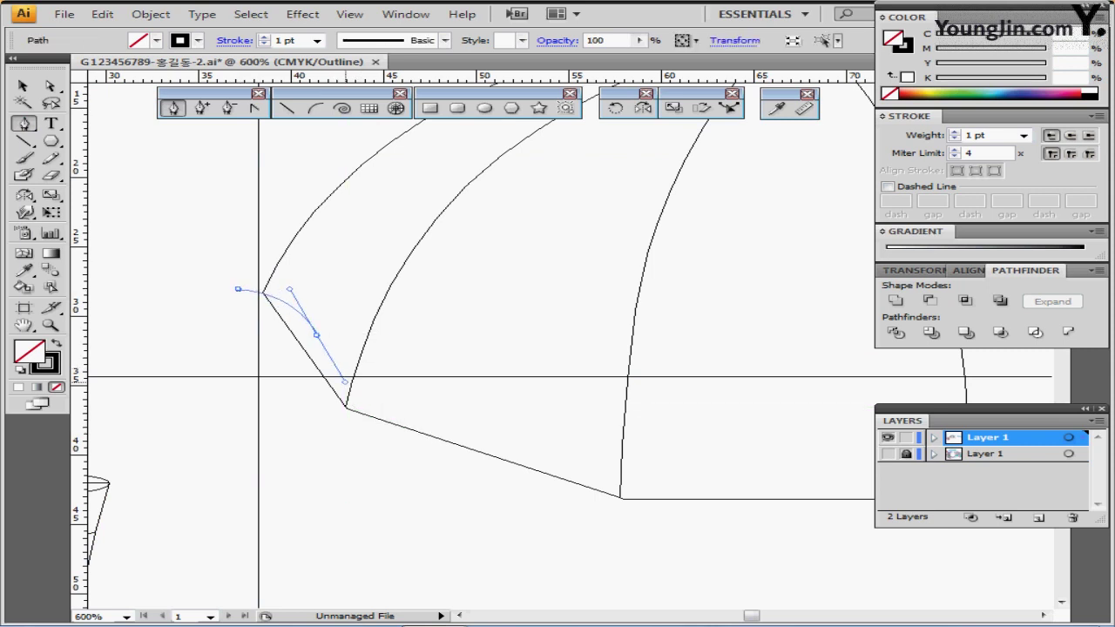
pyautogui.click(345, 446)
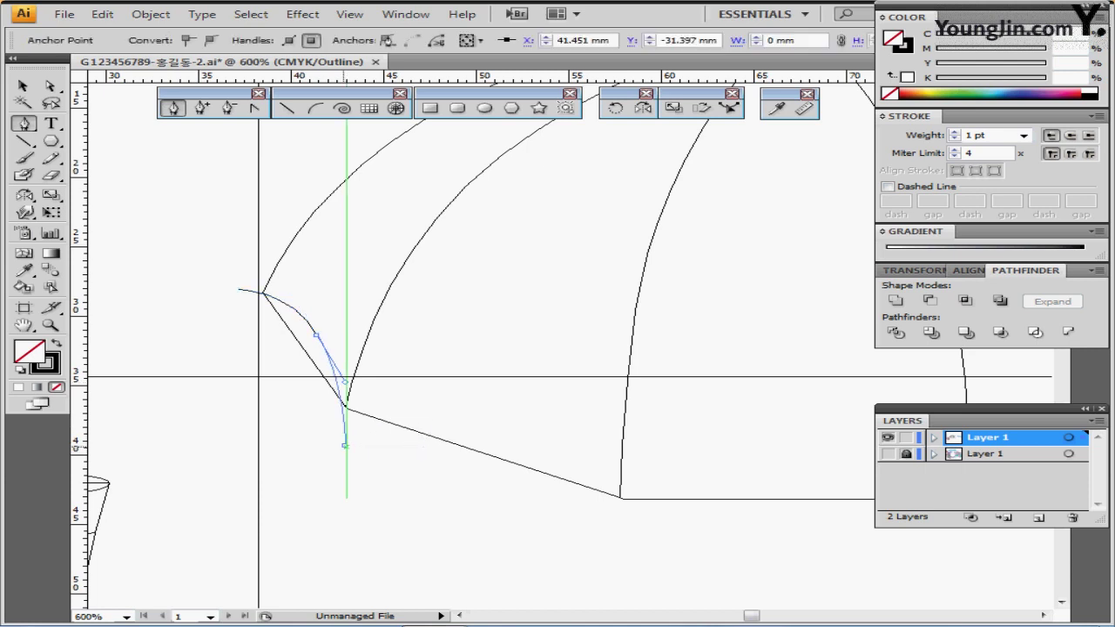
pyautogui.moveTo(344, 446); pyautogui.dragTo(343, 477)
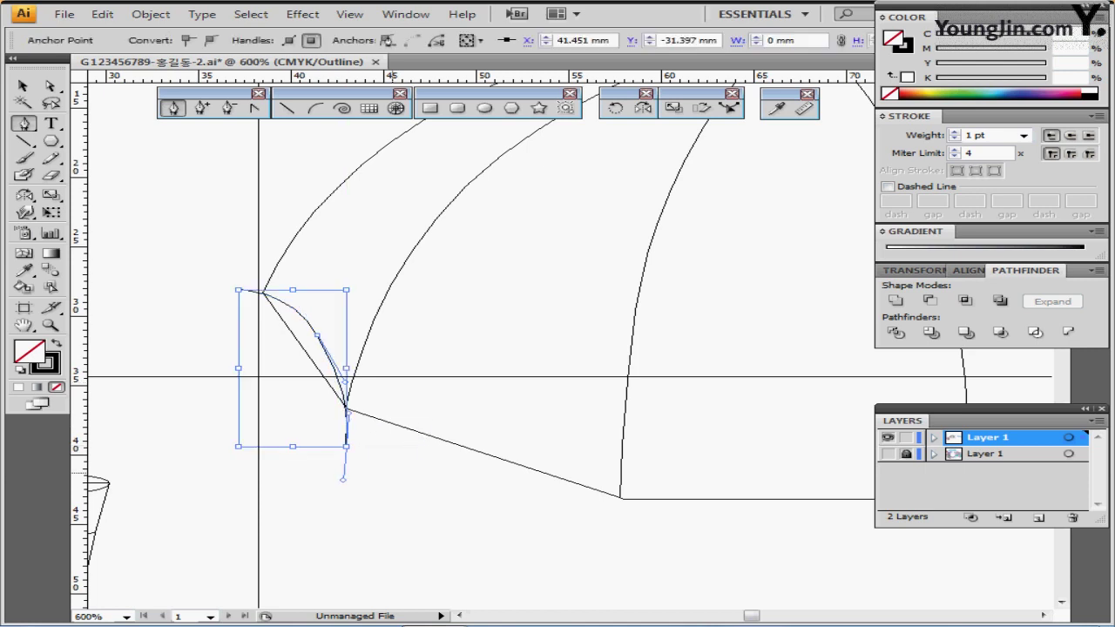
pyautogui.keyDown('ctrl'); pyautogui.click(350, 481); pyautogui.keyUp('ctrl')
# Draw a second inward-bowing Pen curve over the next slanted lower edge of the canopy, overshooting the edge at both ends
pyautogui.click(326, 414)
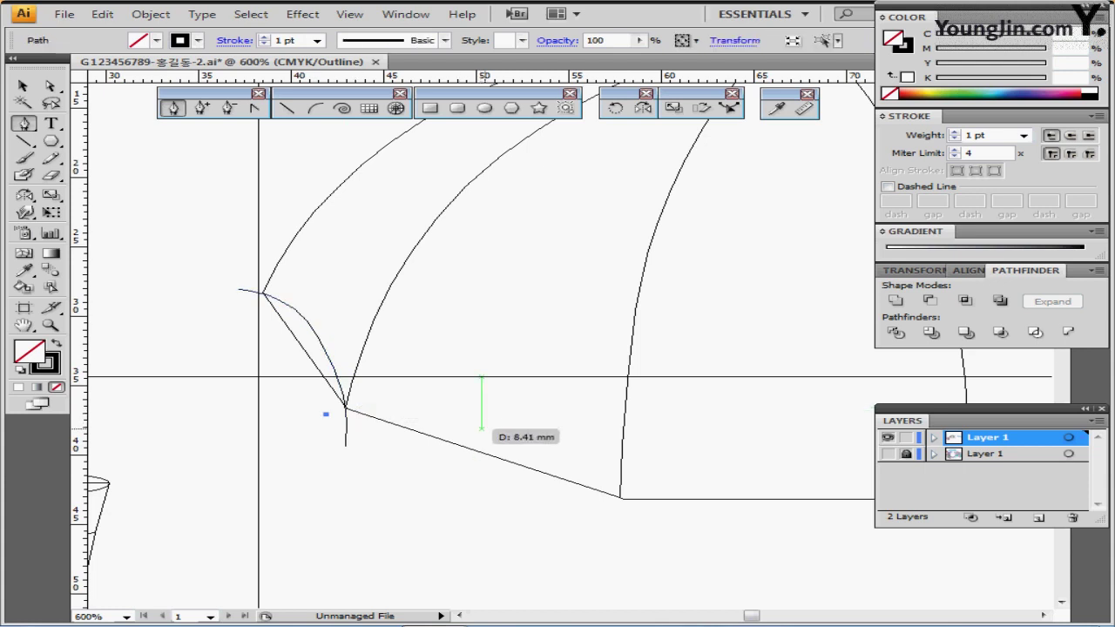
pyautogui.moveTo(485, 428); pyautogui.dragTo(571, 464)
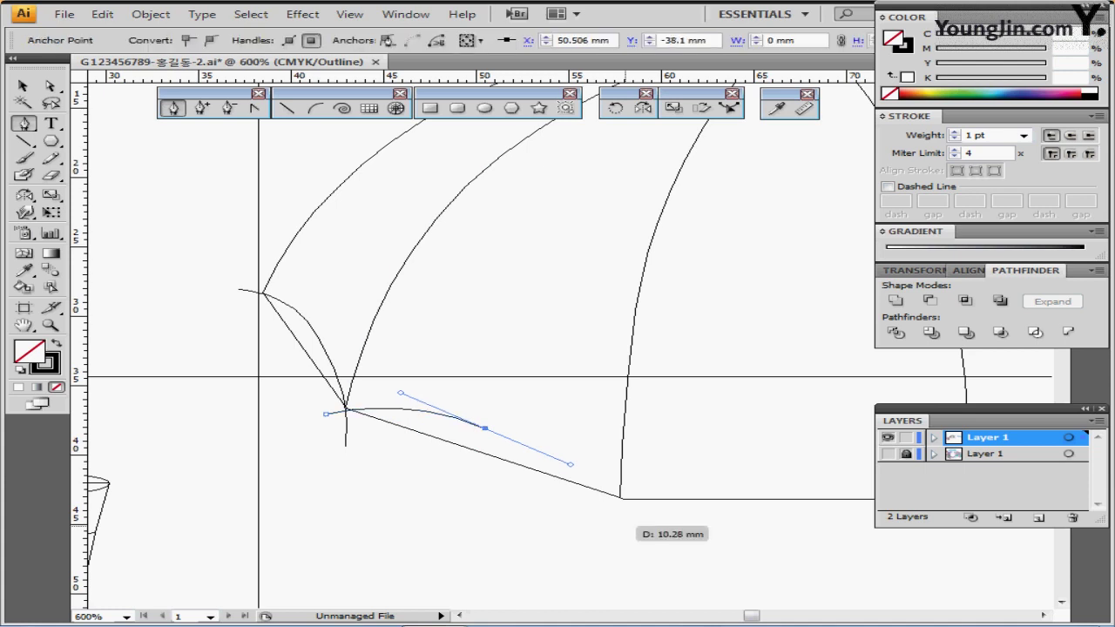
pyautogui.click(632, 523)
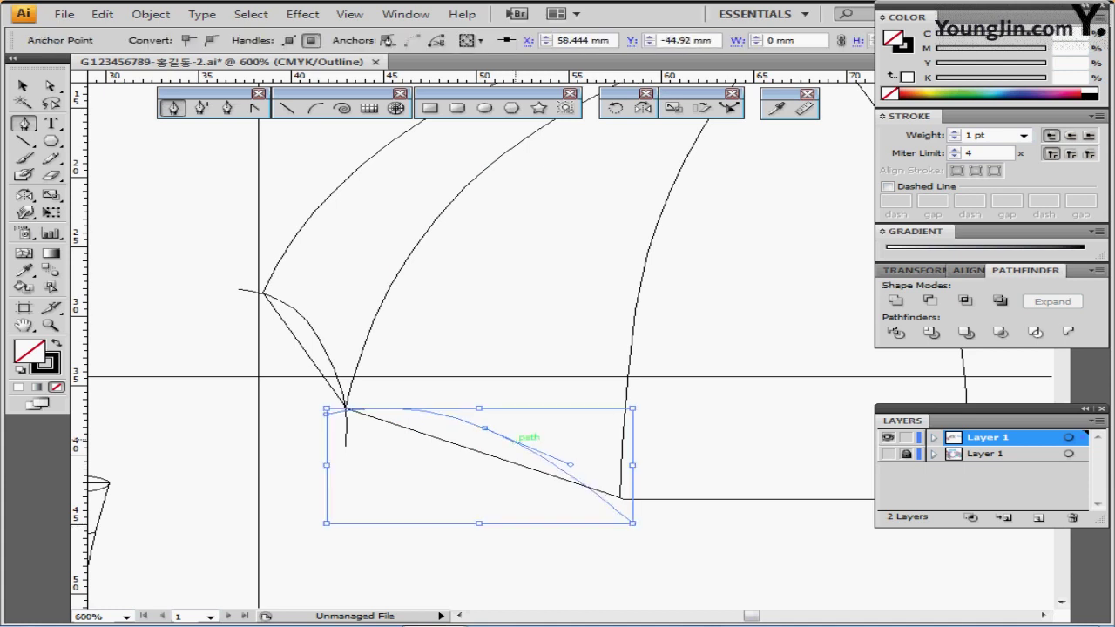
# Shift the second curve's three anchor points so it passes through both edge corners, and deselect it with the Pen tool ready
pyautogui.press('a')
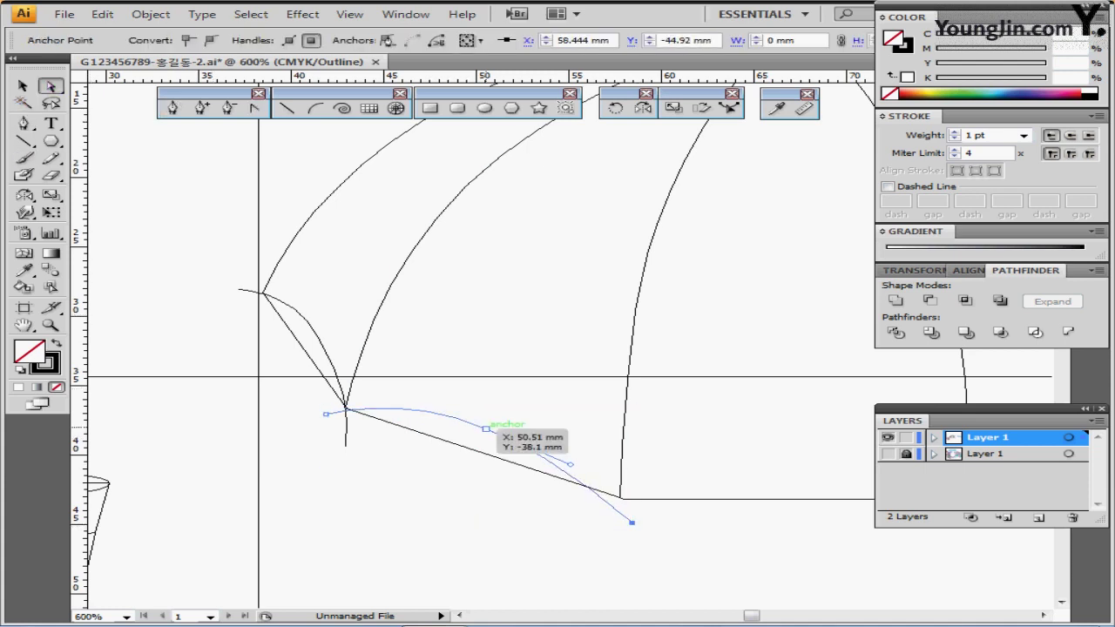
pyautogui.moveTo(485, 429); pyautogui.dragTo(496, 425)
pyautogui.moveTo(632, 522); pyautogui.dragTo(645, 517)
pyautogui.moveTo(326, 412); pyautogui.dragTo(316, 411)
pyautogui.moveTo(596, 424); pyautogui.dragTo(387, 351)
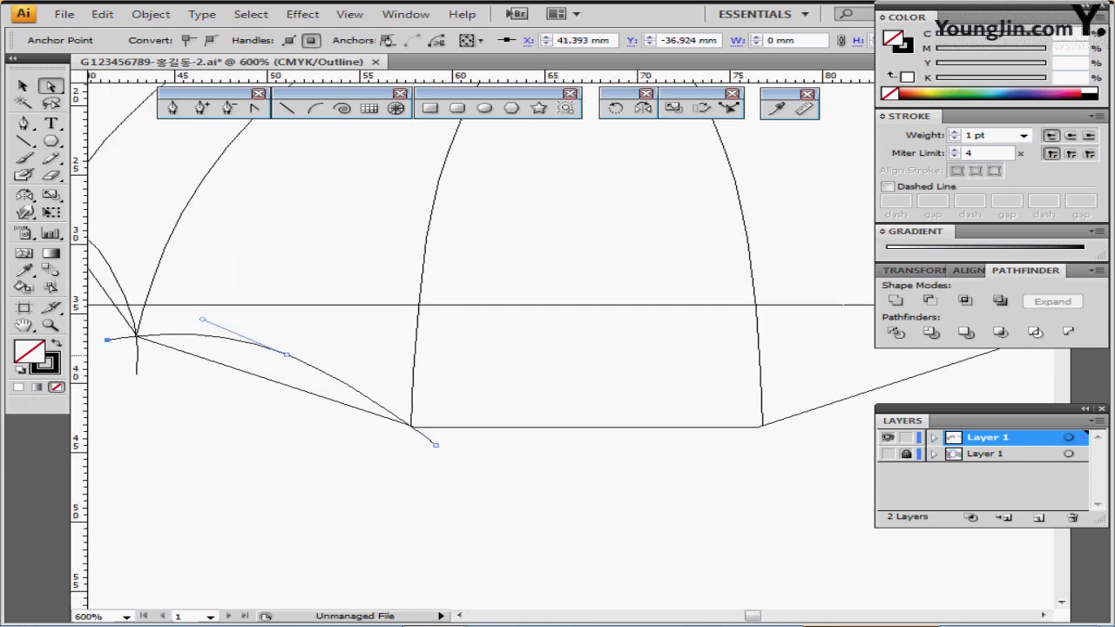
pyautogui.hotkey('ctrl', '-')
pyautogui.moveTo(531, 491); pyautogui.dragTo(387, 445)
pyautogui.keyDown('ctrl'); pyautogui.click(388, 445); pyautogui.keyUp('ctrl')
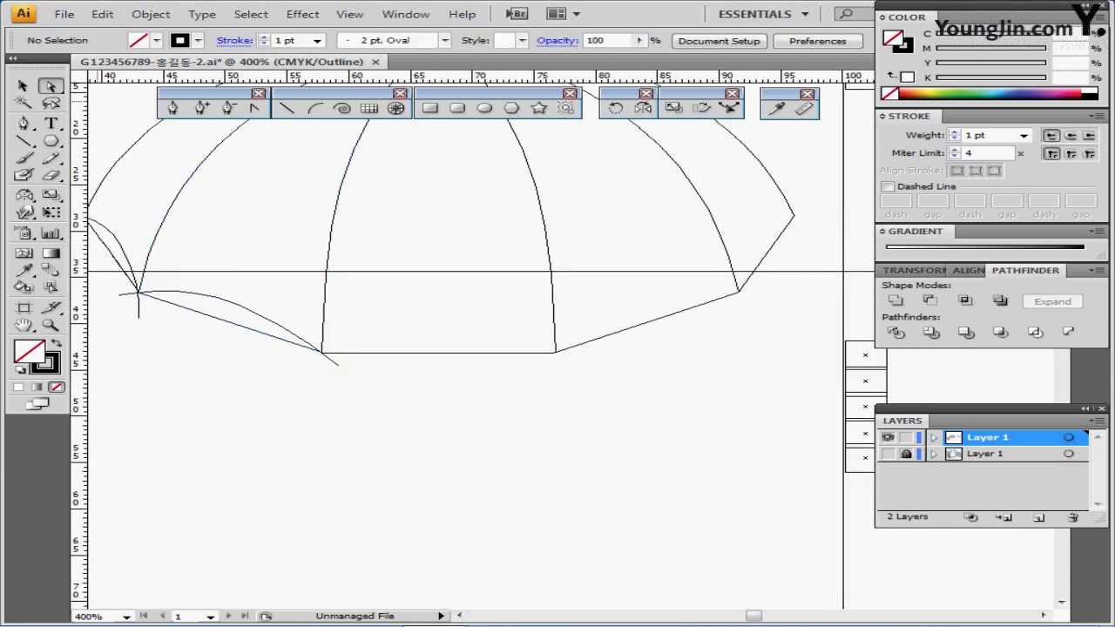
pyautogui.click(174, 108)
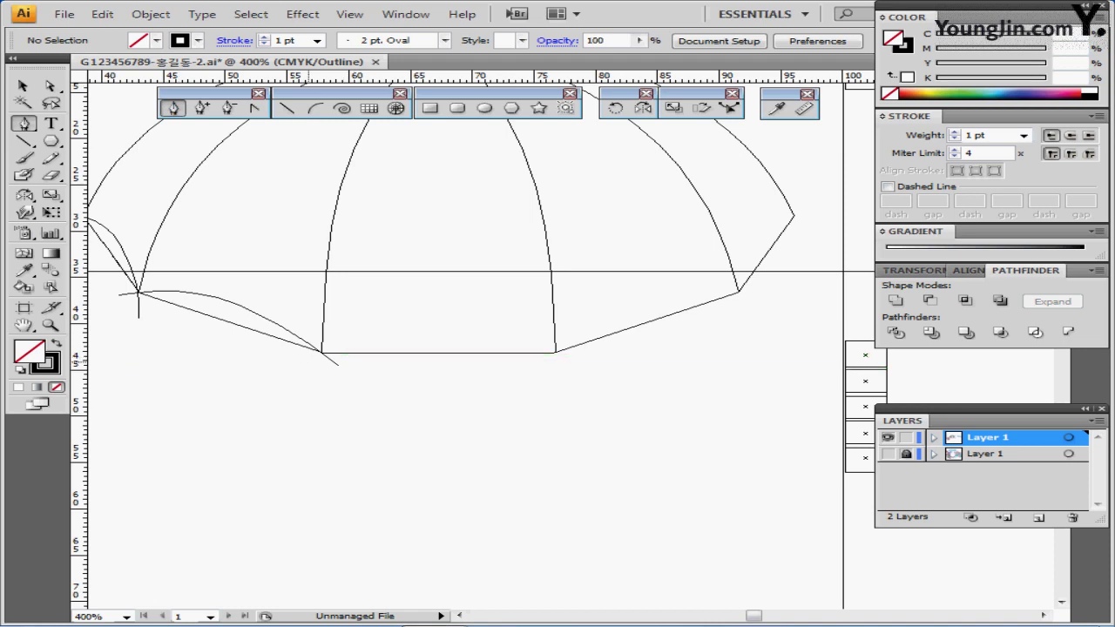
pyautogui.click(311, 361)
pyautogui.moveTo(427, 339); pyautogui.dragTo(528, 341)
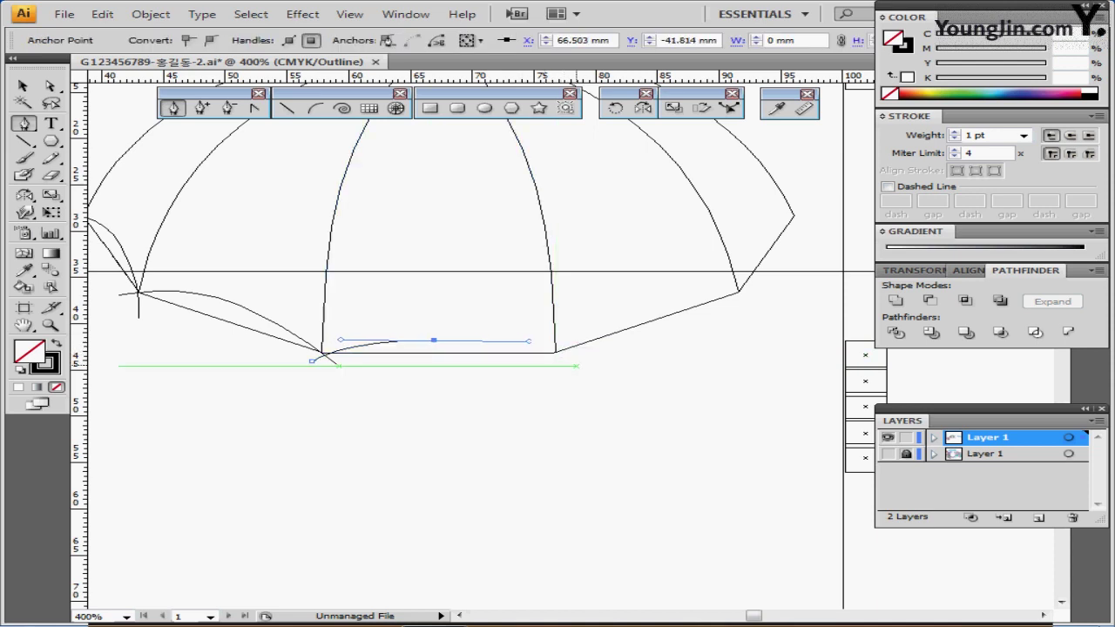
pyautogui.click(433, 340)
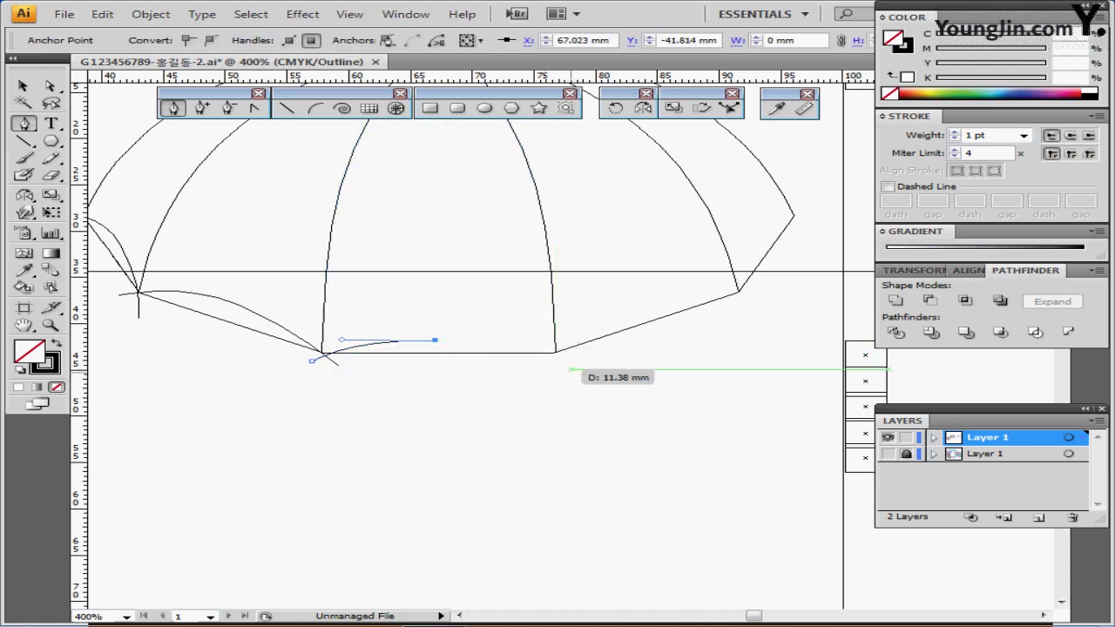
pyautogui.moveTo(565, 364); pyautogui.dragTo(644, 395)
pyautogui.press('Delete')
pyautogui.press('Delete')
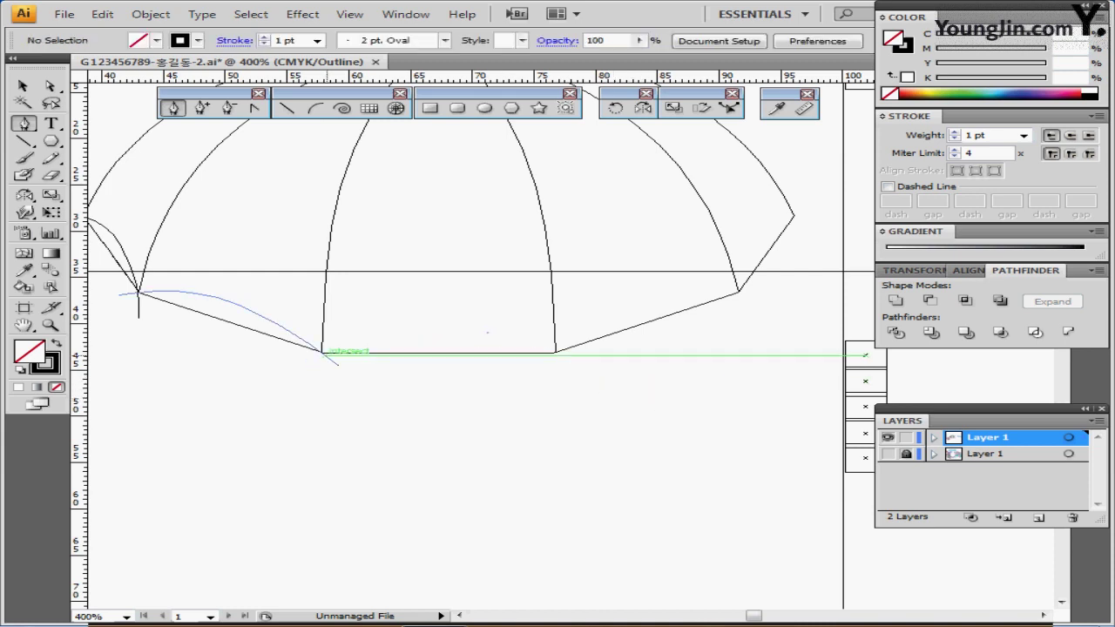
# Draw a shallow upward-bowing open Pen curve over the canopy's horizontal bottom edge, overshooting both corners slightly, and deselect it
pyautogui.click(308, 361)
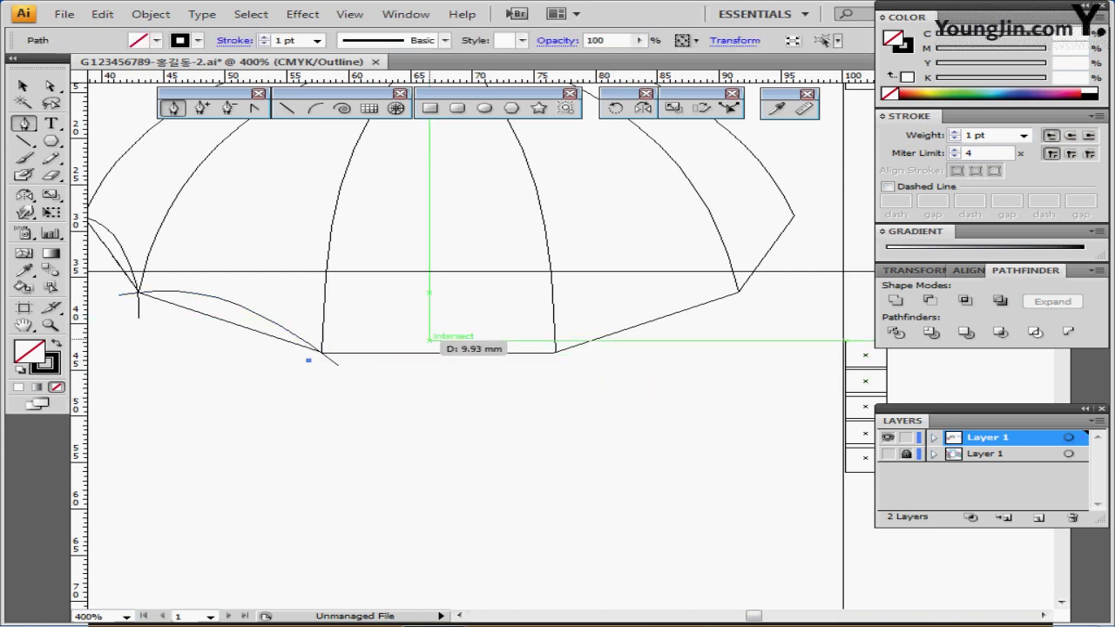
pyautogui.moveTo(426, 340); pyautogui.dragTo(580, 361)
pyautogui.click(573, 366)
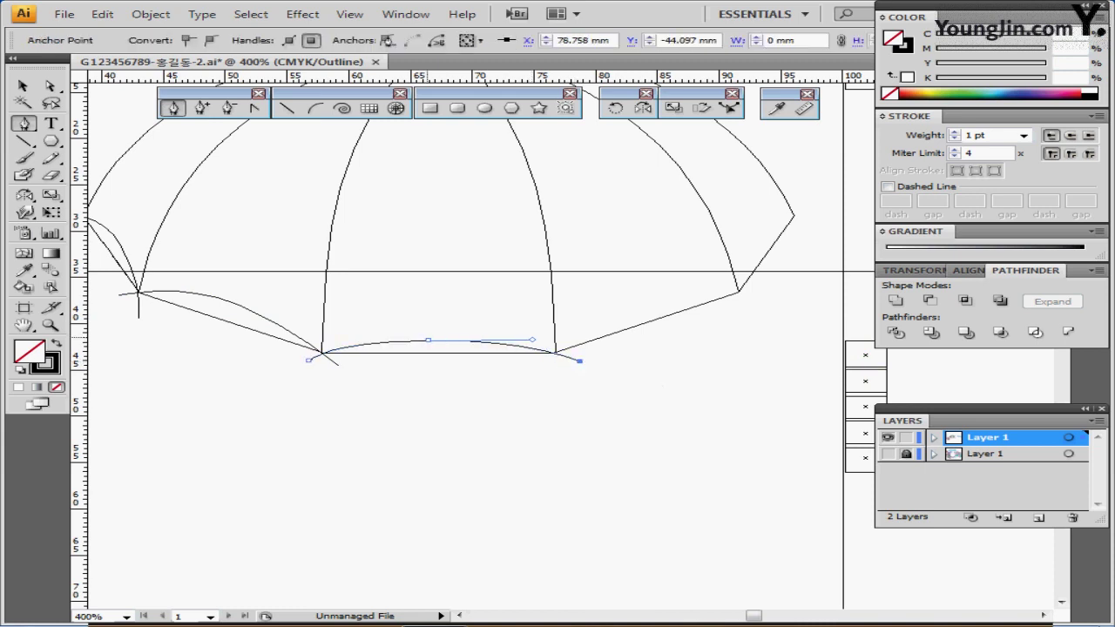
pyautogui.hotkey('ctrl', 'shift', 'a')
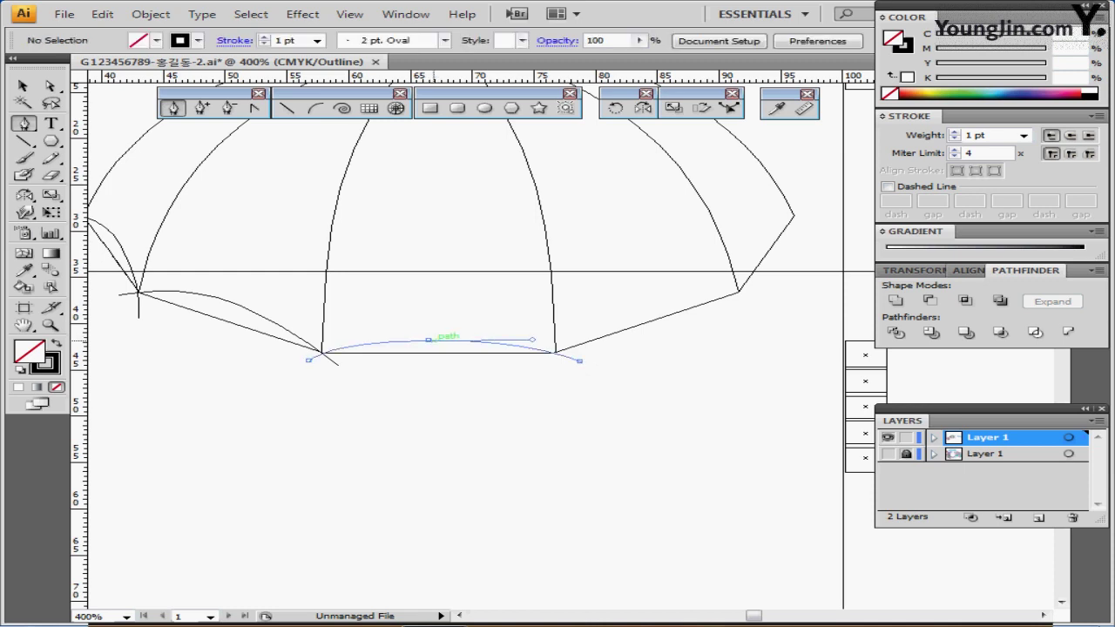
pyautogui.moveTo(434, 341); pyautogui.dragTo(438, 341)
pyautogui.hotkey('ctrl', 'shift', 'a')
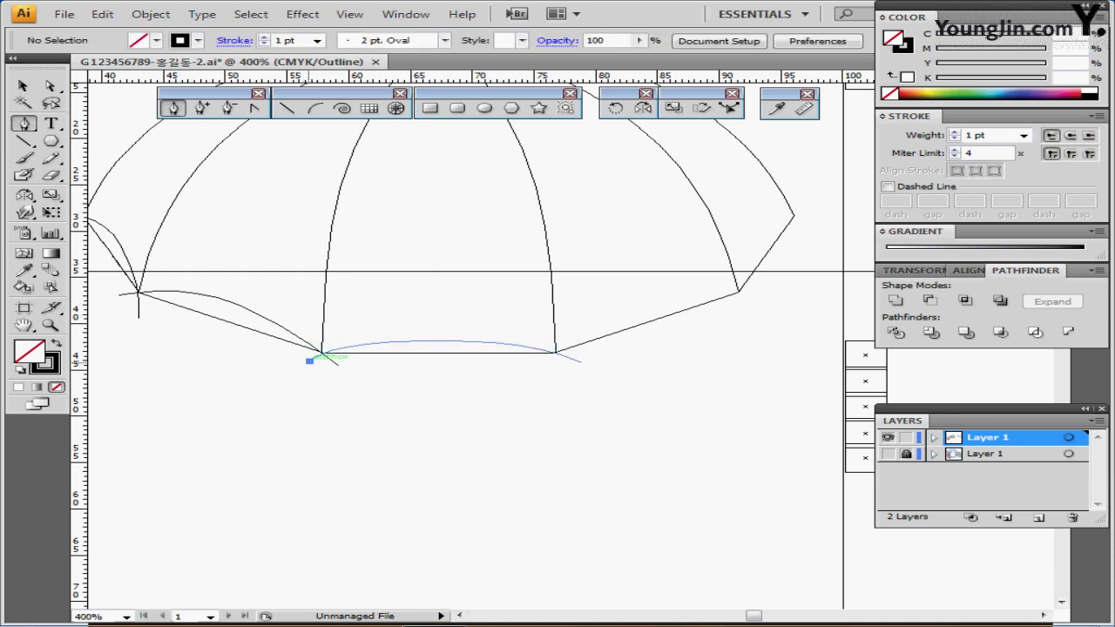
pyautogui.moveTo(309, 360); pyautogui.dragTo(304, 364)
pyautogui.hotkey('ctrl', '-')
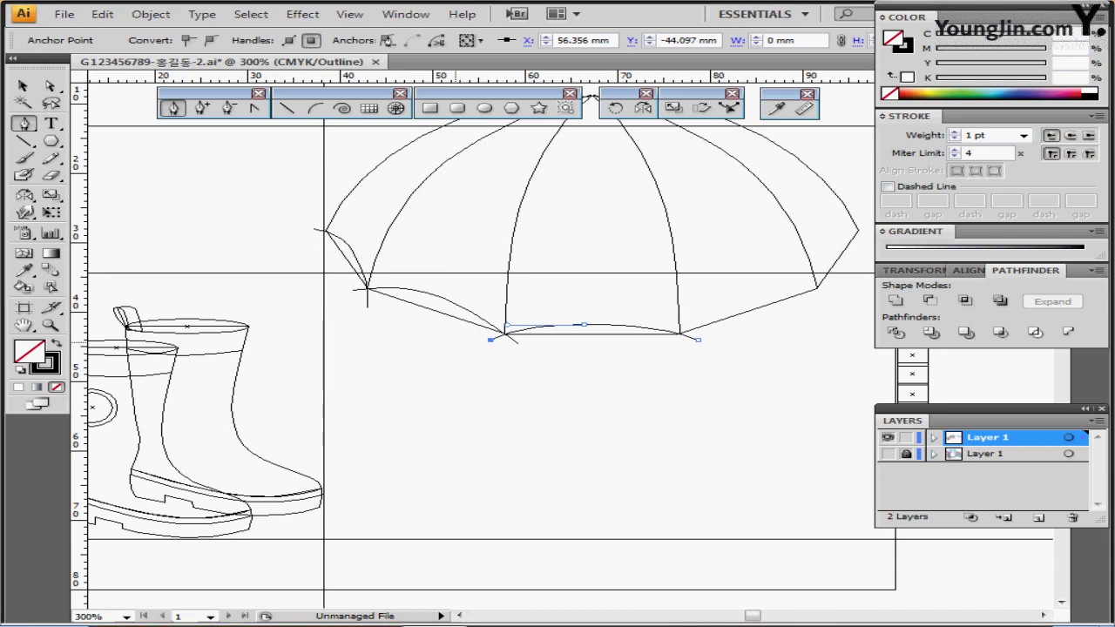
pyautogui.moveTo(455, 343); pyautogui.dragTo(351, 368)
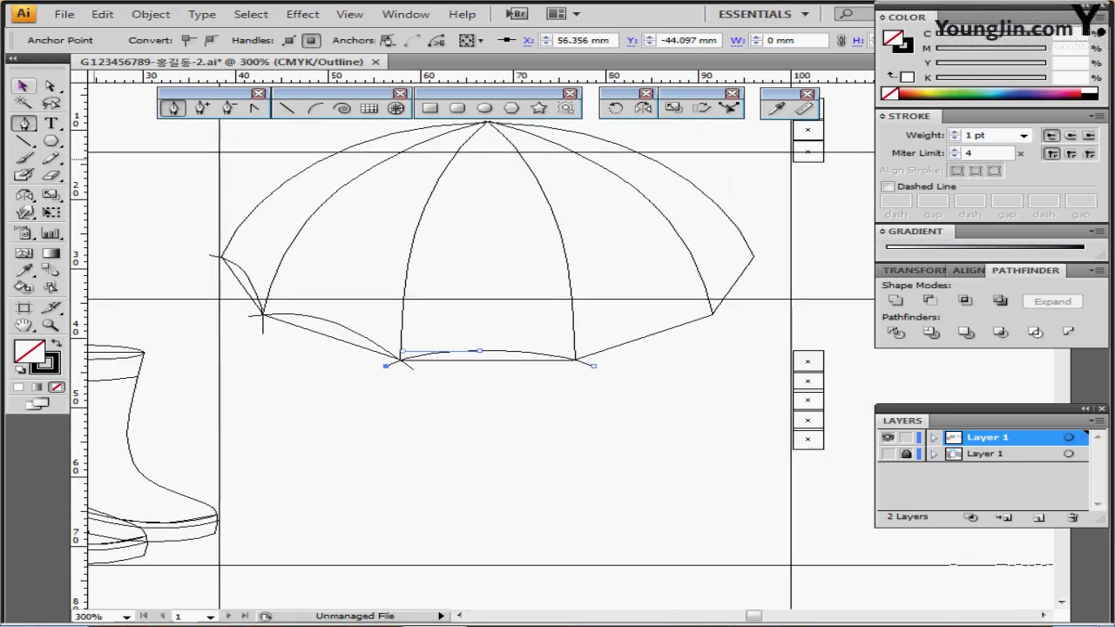
pyautogui.press('v')
pyautogui.hotkey('ctrl', 'shift', 'a')
# Adjust the direction handle of the middle anchor on the canopy's leftmost curve
pyautogui.press('a')
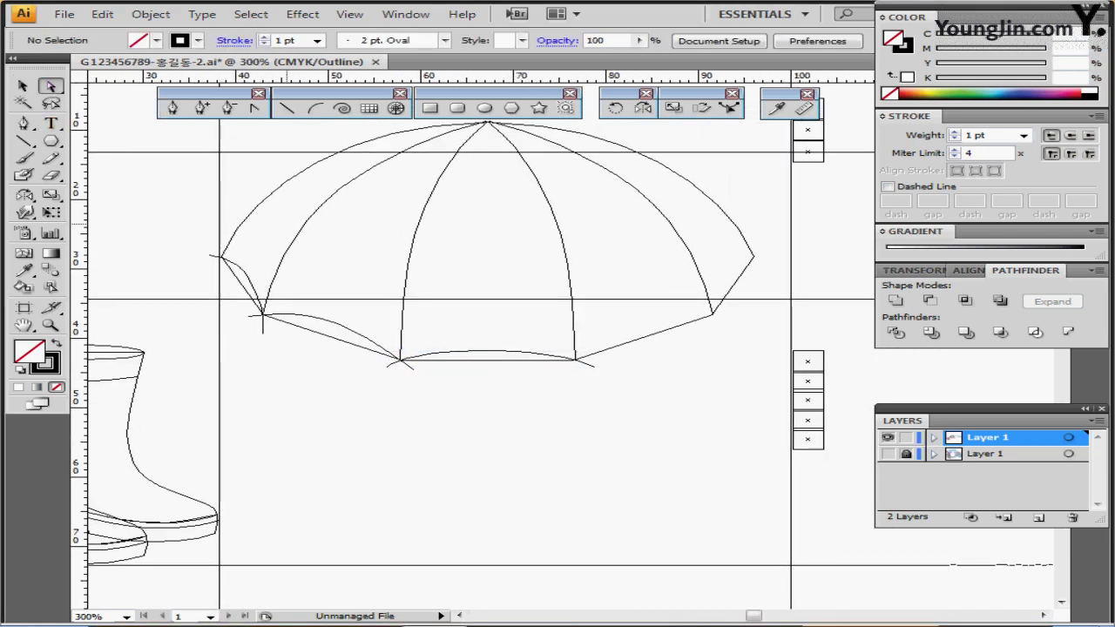
pyautogui.click(223, 256)
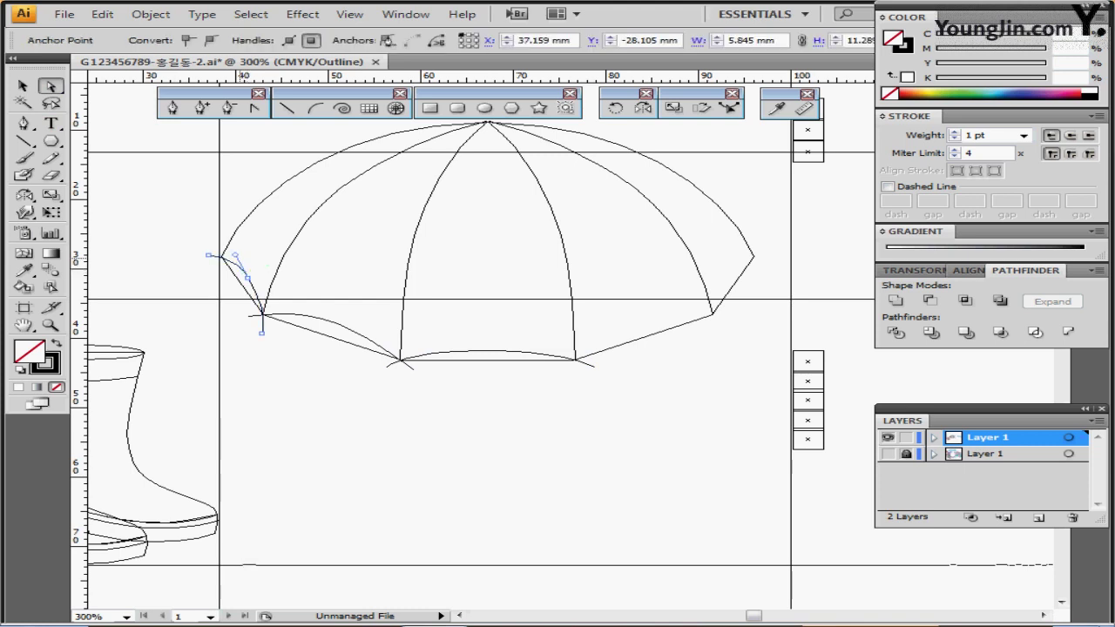
pyautogui.moveTo(235, 254); pyautogui.dragTo(236, 297)
# In preview view, reflect a copy of the canopy's two left scallop curves to its right side about the vertical axis through the peak
pyautogui.press('v')
pyautogui.moveTo(195, 236); pyautogui.dragTo(220, 273)
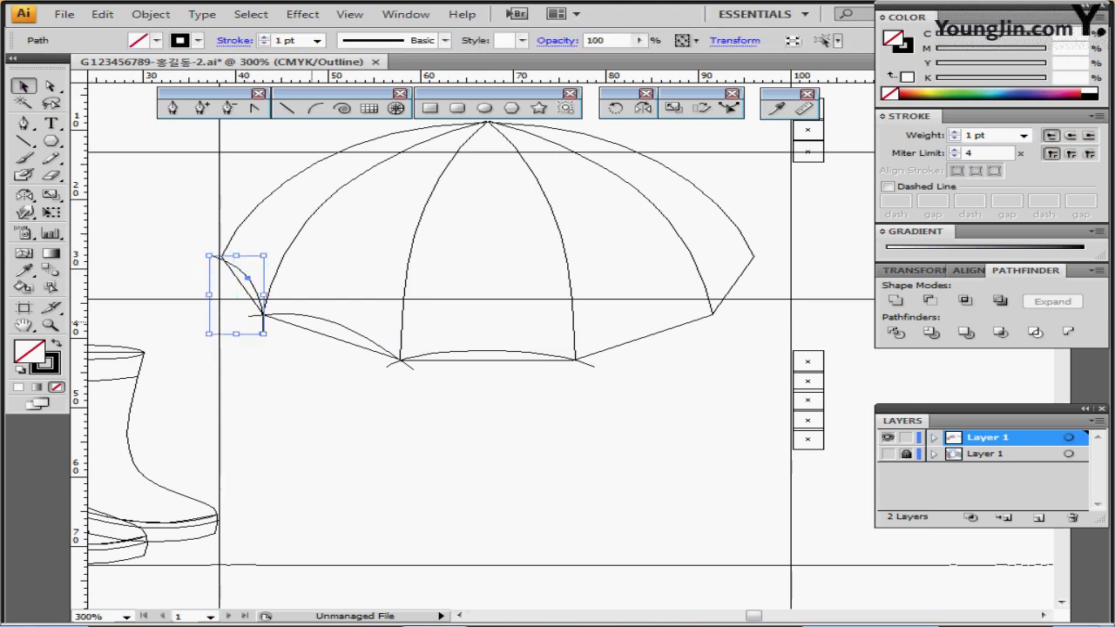
pyautogui.hotkey('ctrl', 'y')
pyautogui.keyDown('shift'); pyautogui.click(338, 320); pyautogui.keyUp('shift')
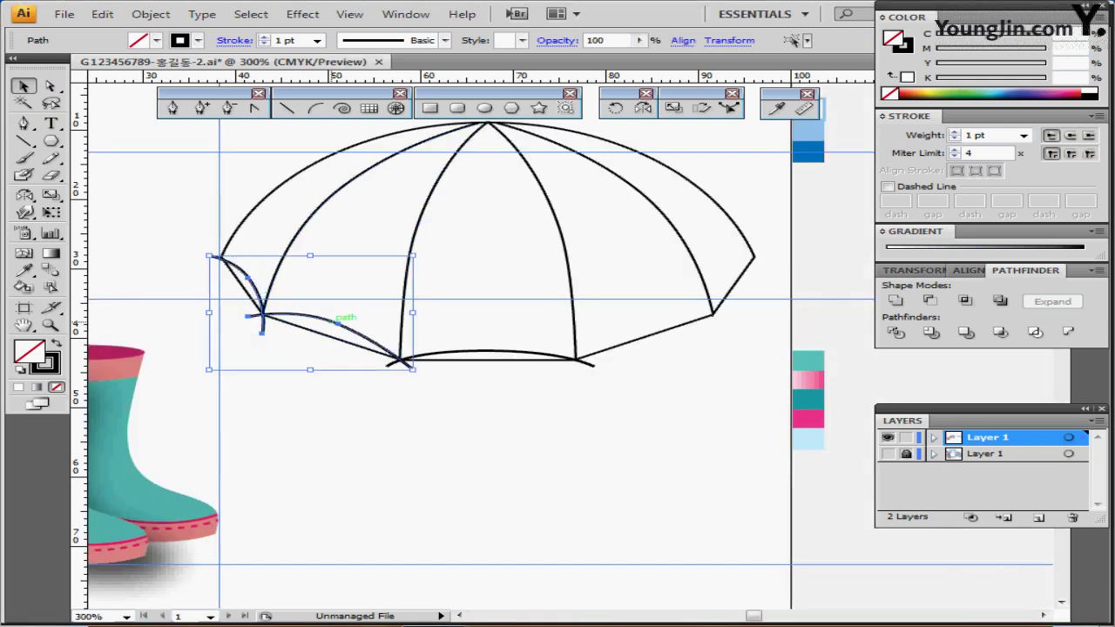
pyautogui.moveTo(440, 293); pyautogui.dragTo(395, 321)
pyautogui.click(643, 108)
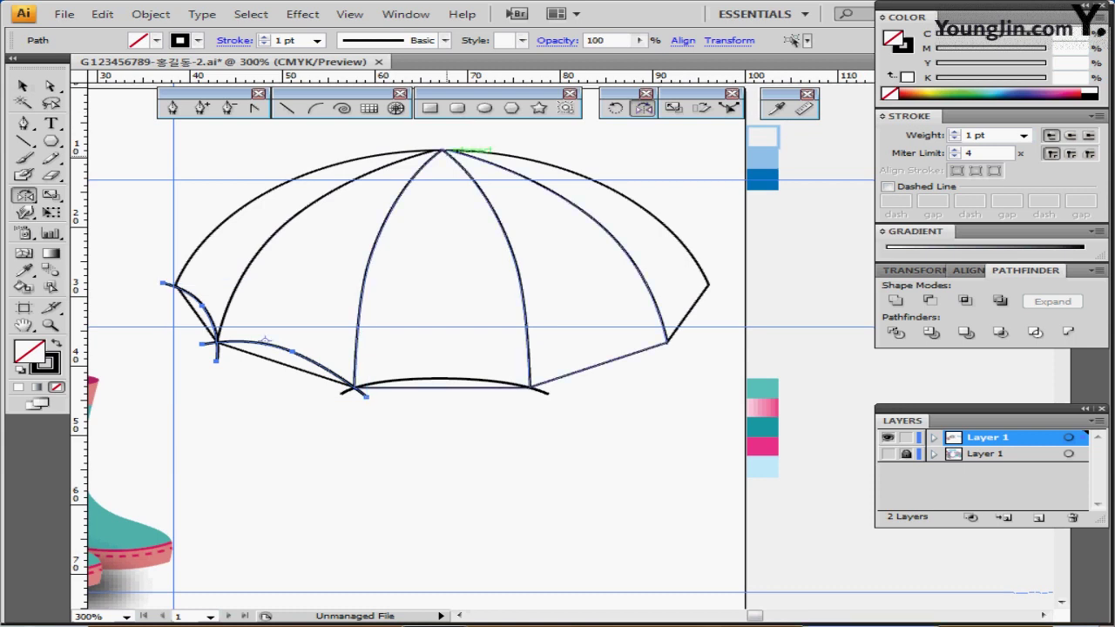
pyautogui.keyDown('alt'); pyautogui.click(442, 150); pyautogui.keyUp('alt')
pyautogui.click(449, 149)
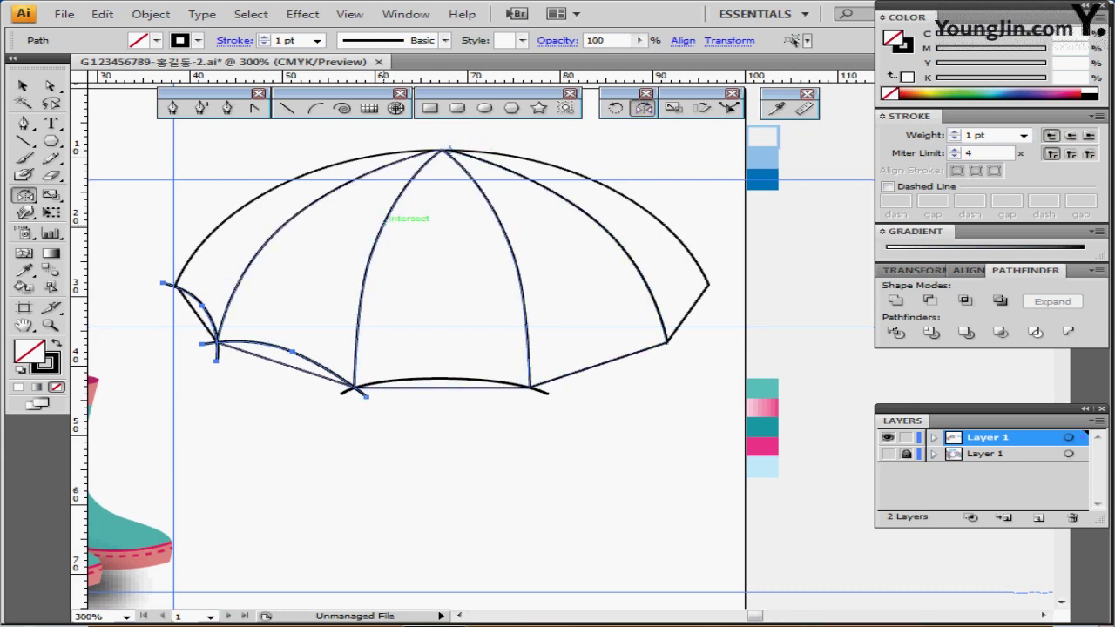
pyautogui.moveTo(327, 250); pyautogui.dragTo(575, 251)
pyautogui.moveTo(682, 344); pyautogui.dragTo(682, 345)
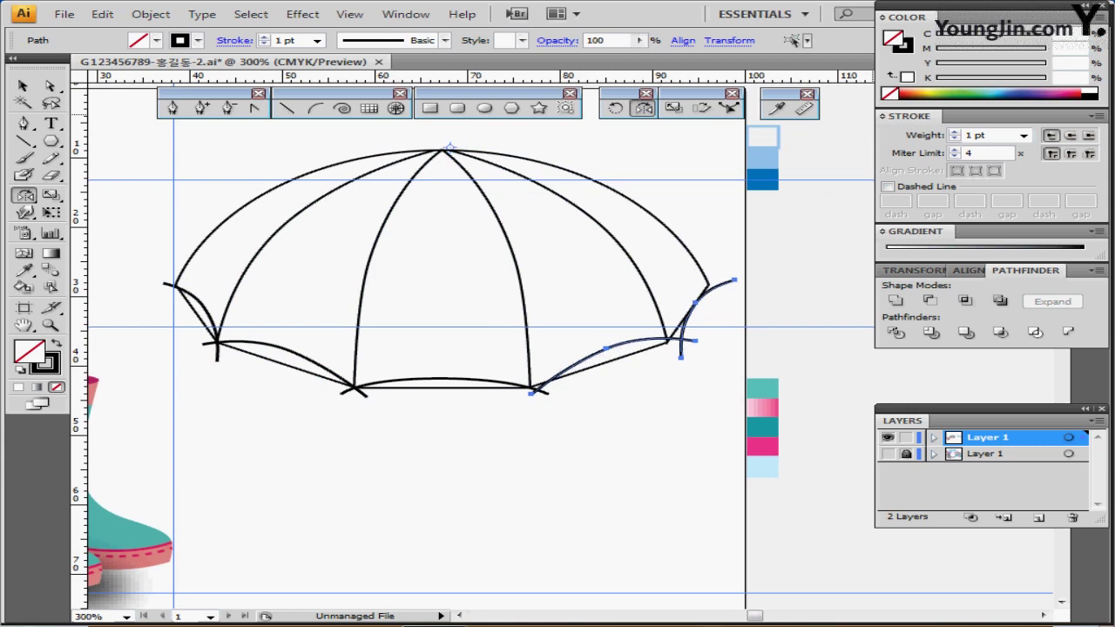
# Nudge the mirrored pair of curves to the left so they line up with the canopy's right-hand corners
pyautogui.press('Left')
pyautogui.press('Left')
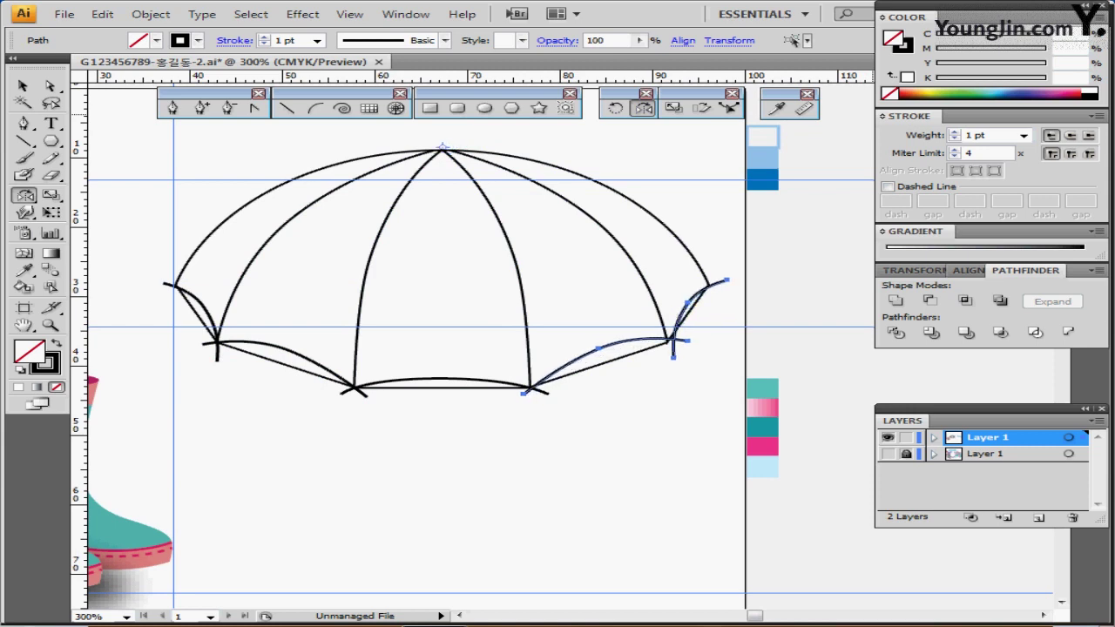
pyautogui.press('Left')
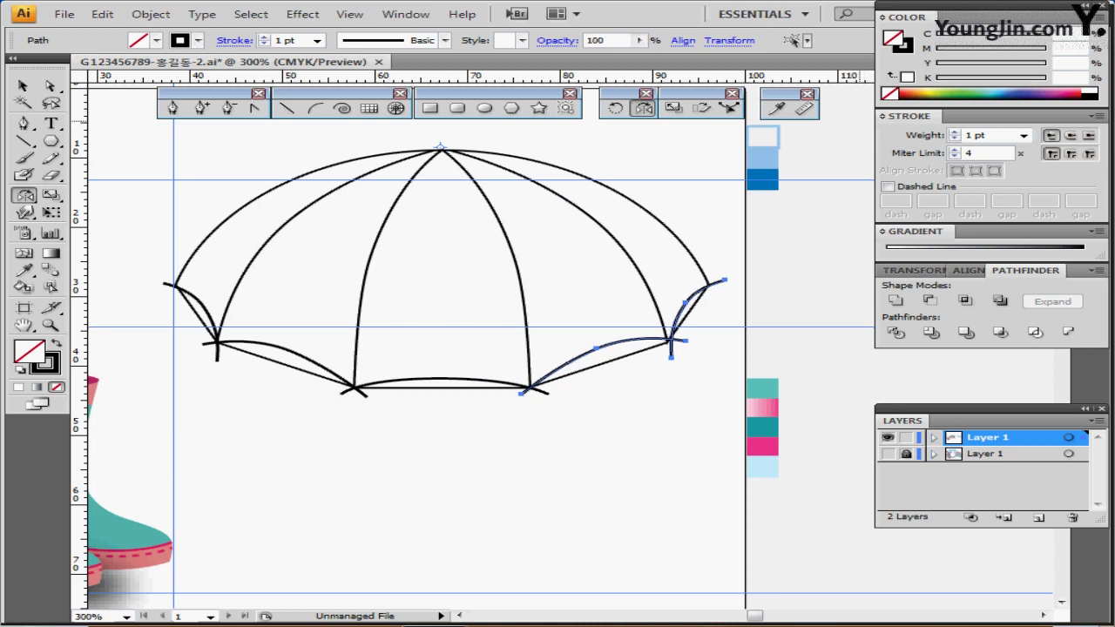
pyautogui.moveTo(596, 247); pyautogui.dragTo(614, 186)
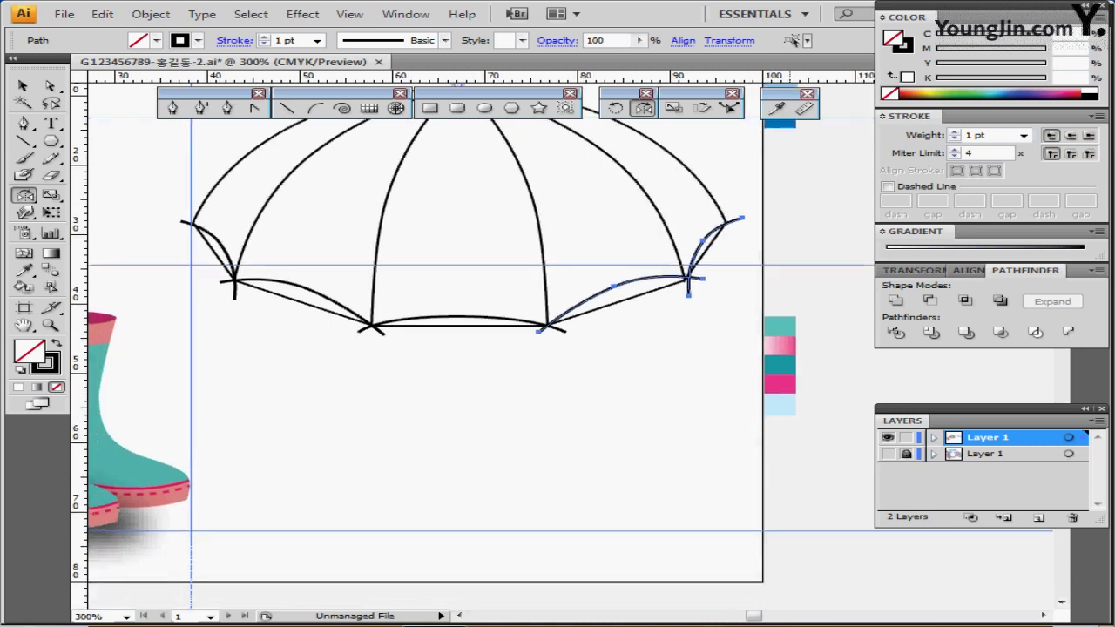
pyautogui.scroll(2, 409, 339)
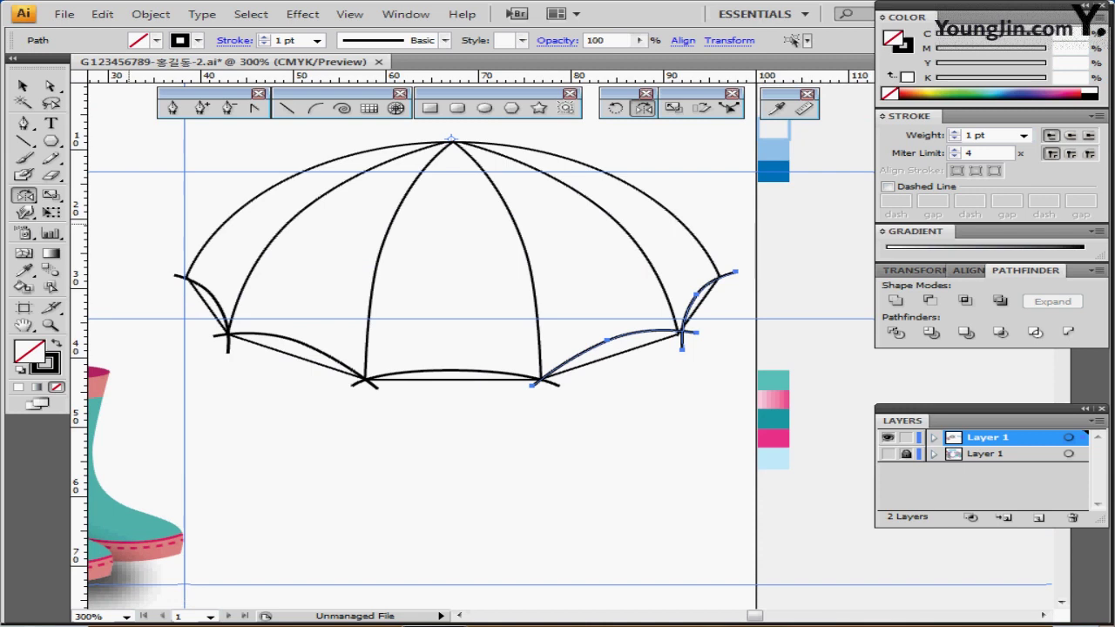
# Fine-tune the mirrored curves one at a time, nudging the lower one slightly left and down so it passes through its edge's corners
pyautogui.press('v')
pyautogui.click(223, 145)
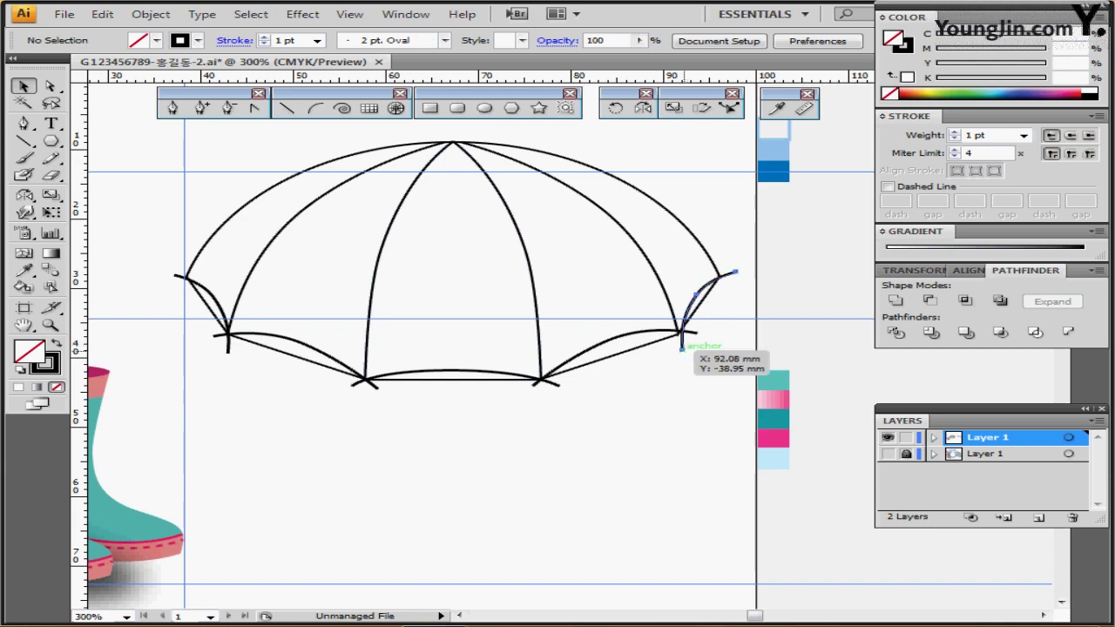
pyautogui.click(694, 295)
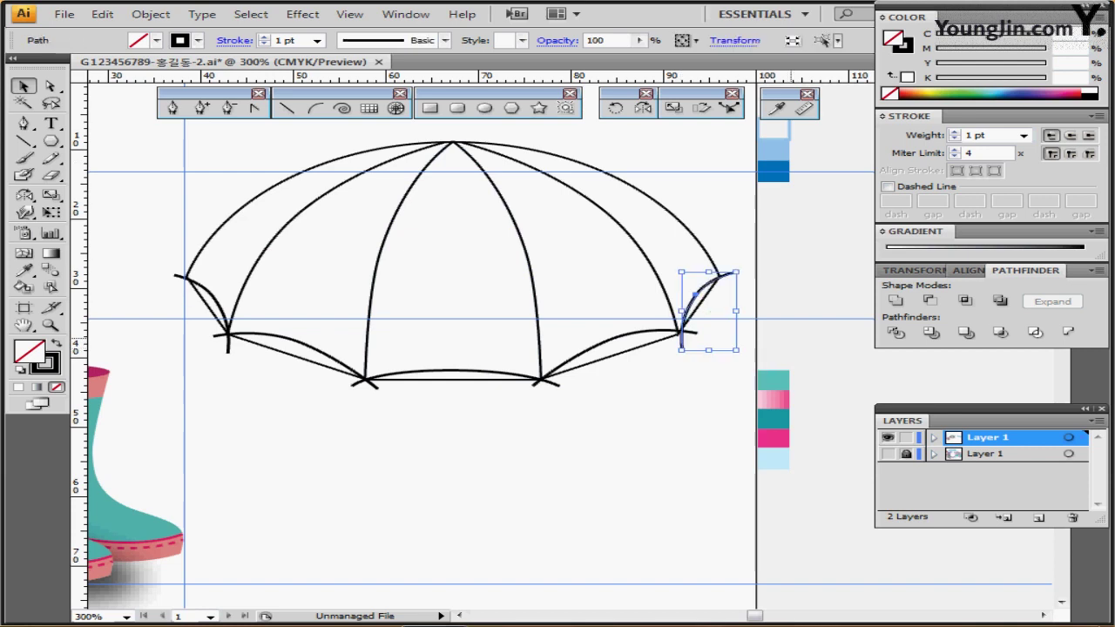
pyautogui.click(680, 309)
pyautogui.click(651, 332)
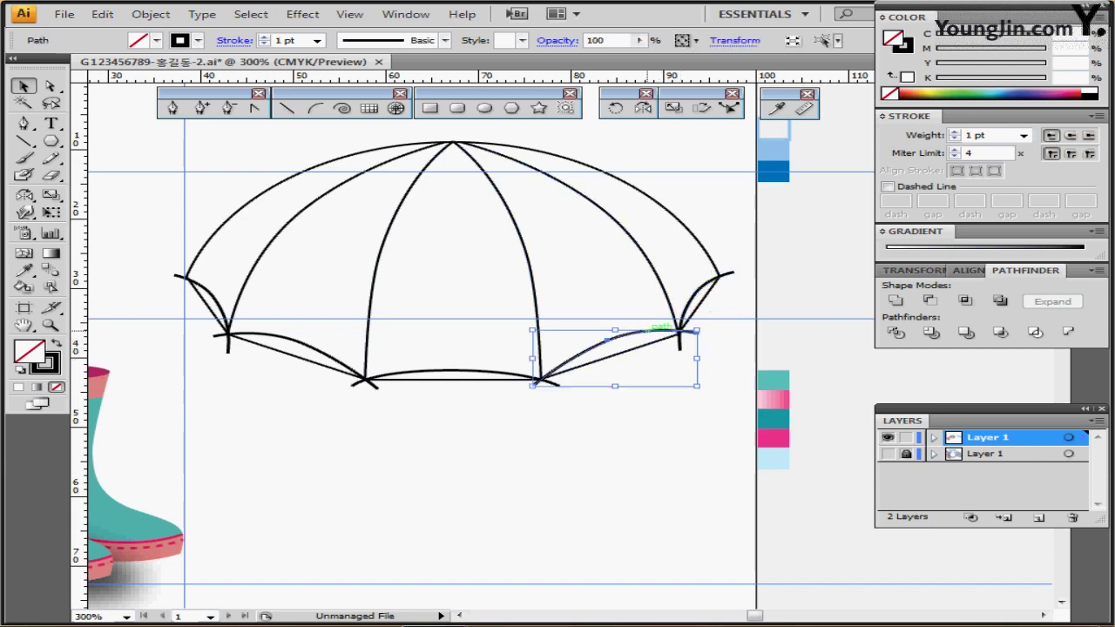
pyautogui.press('Left')
pyautogui.press('Left')
pyautogui.press('Down')
pyautogui.press('Down')
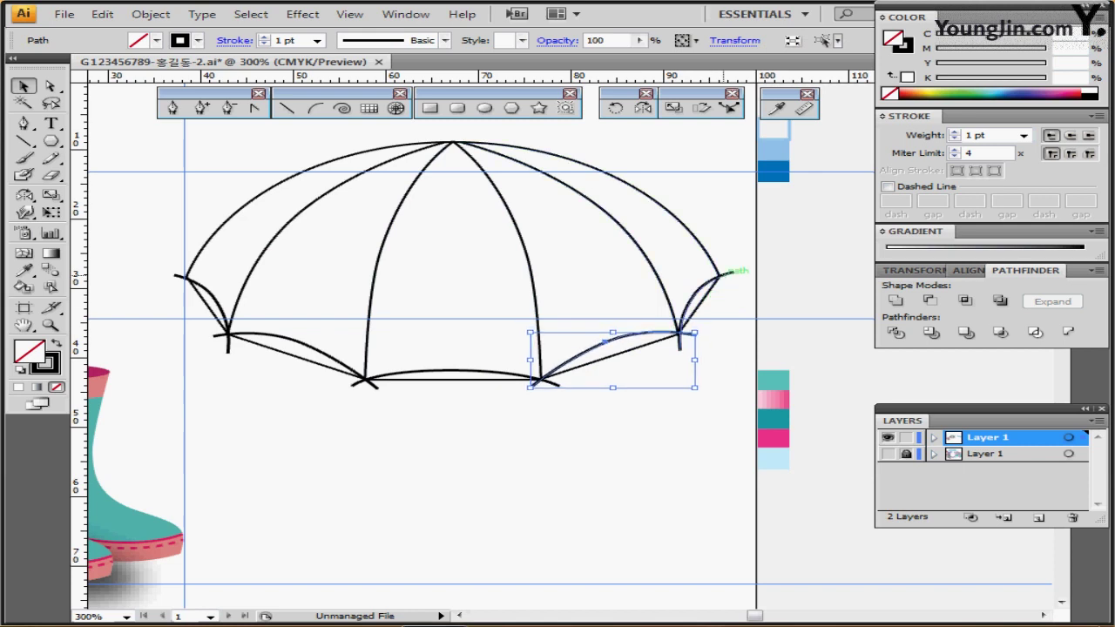
# Split the whole canopy along the scallop curves with Pathfinder Divide, and open the resulting group in isolation mode
pyautogui.moveTo(202, 142); pyautogui.dragTo(650, 337)
pyautogui.hotkey('ctrl', 'g')
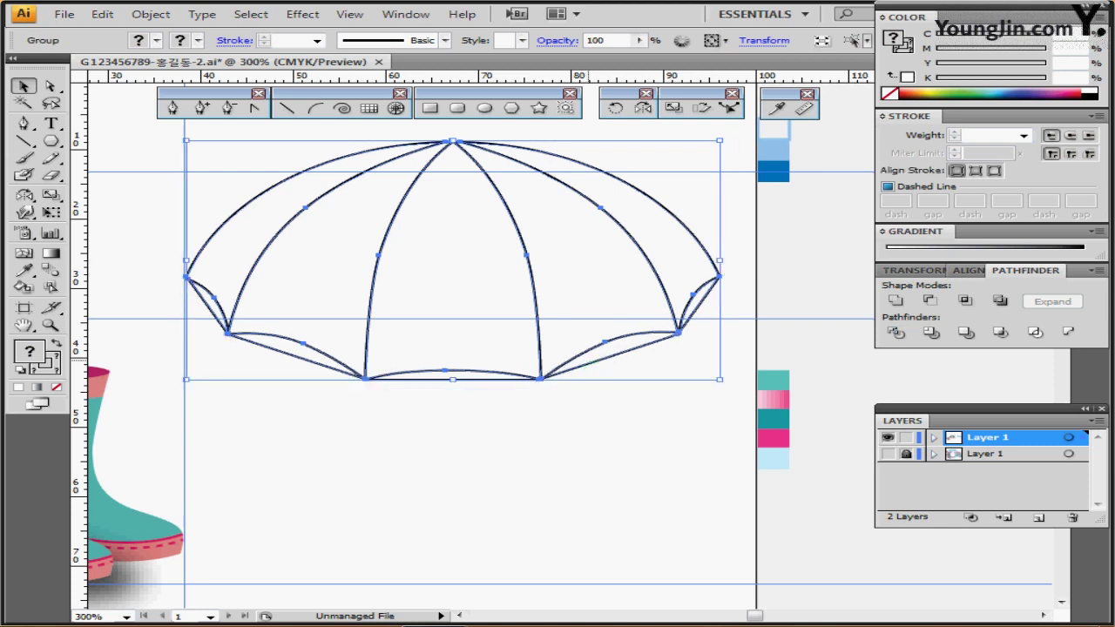
pyautogui.doubleClick(589, 362)
# Delete the five thin slivers between the scallop curves and the canopy's straight lower edges
pyautogui.click(211, 310)
pyautogui.keyDown('shift'); pyautogui.click(298, 356); pyautogui.keyUp('shift')
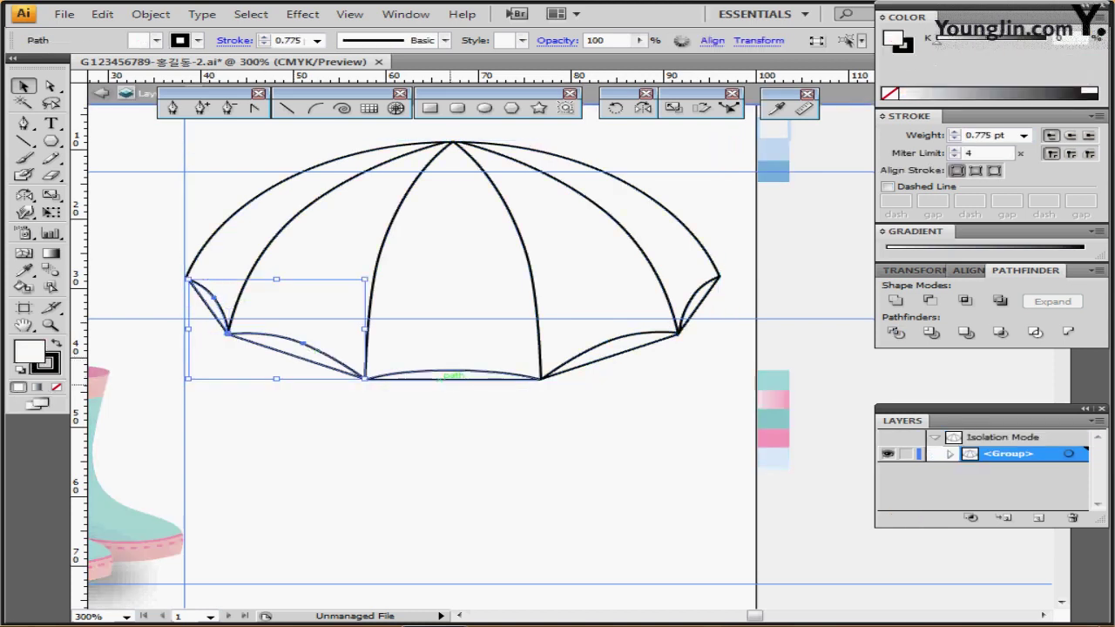
pyautogui.keyDown('shift'); pyautogui.click(449, 376); pyautogui.keyUp('shift')
pyautogui.keyDown('shift'); pyautogui.click(620, 347); pyautogui.keyUp('shift')
pyautogui.keyDown('shift'); pyautogui.click(698, 296); pyautogui.keyUp('shift')
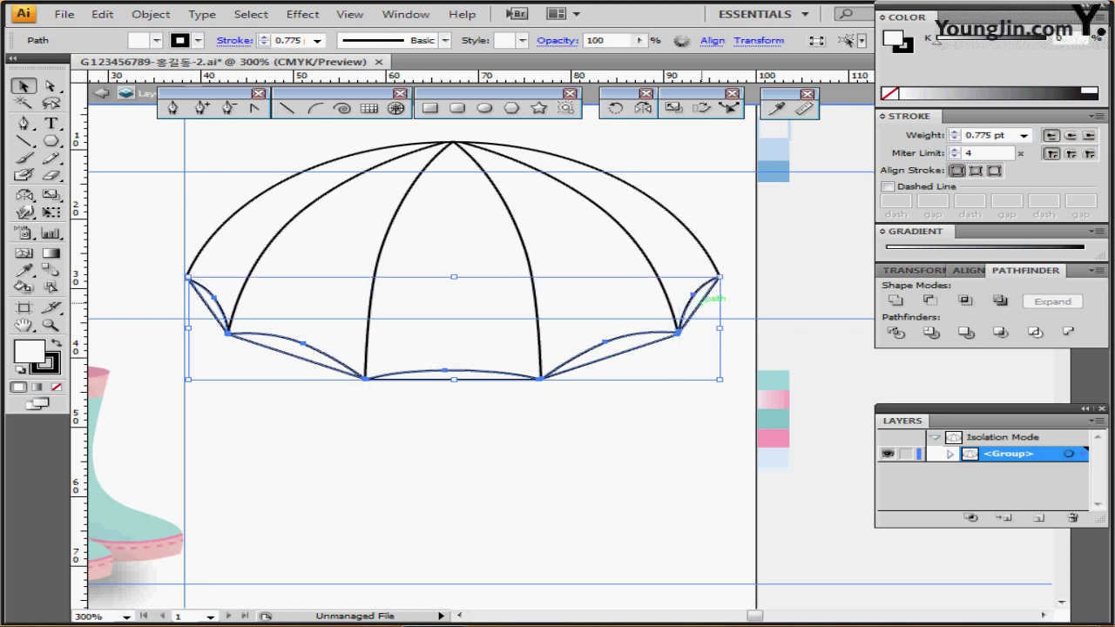
pyautogui.click(702, 297)
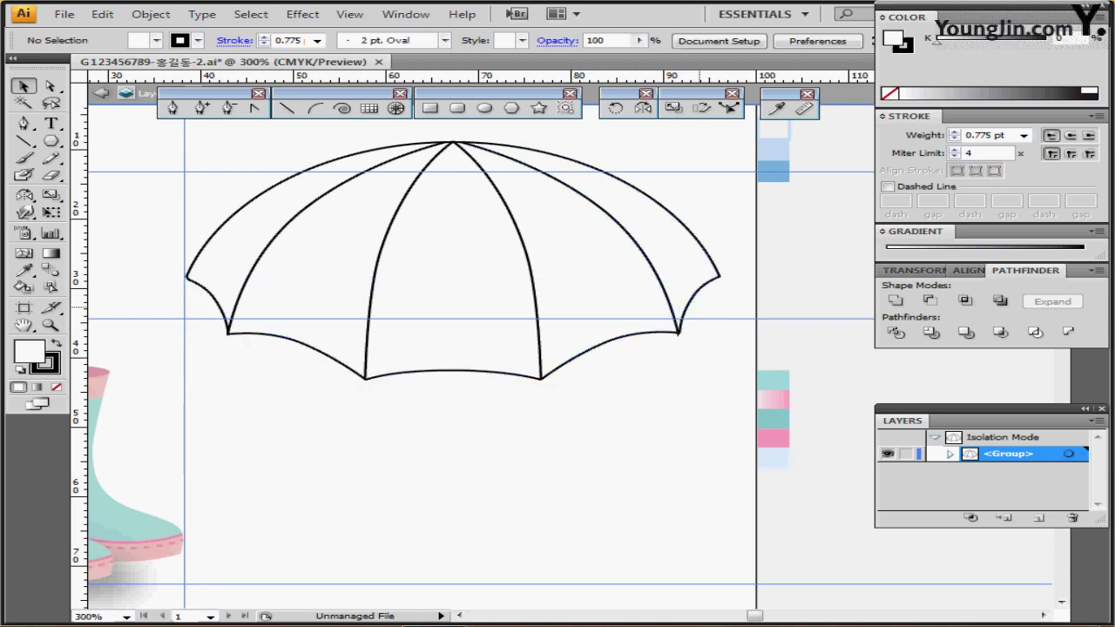
# Select the canopy's leftmost and center panels together
pyautogui.click(242, 228)
pyautogui.keyDown('shift'); pyautogui.click(448, 222); pyautogui.keyUp('shift')
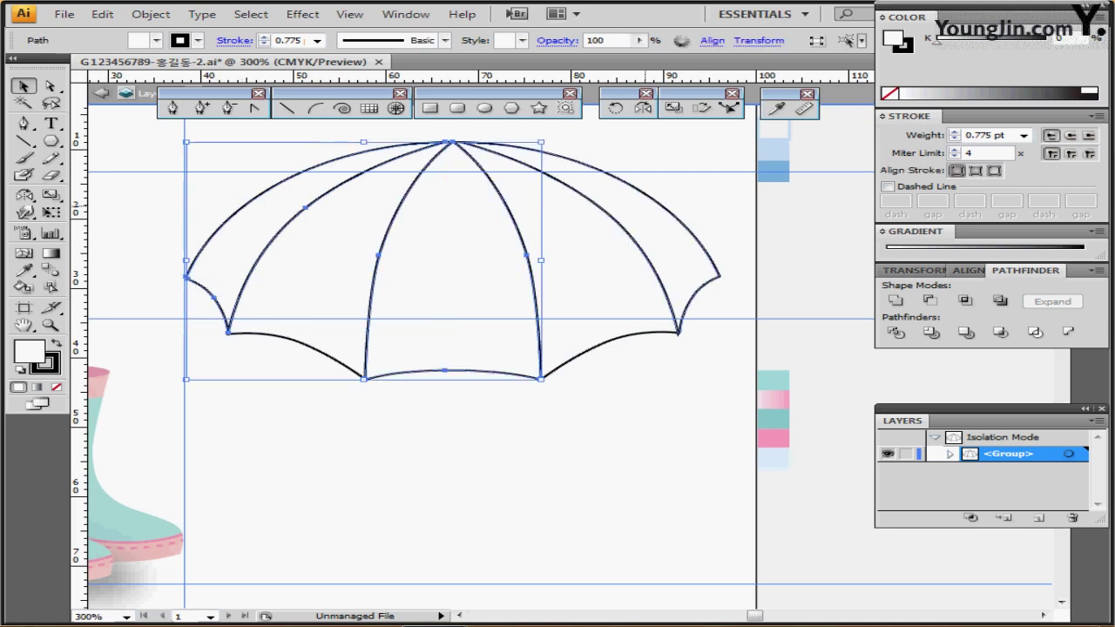
# Select the right outer umbrella panel along with the left outer and centre ones and fill them with the teal palette swatch colour
pyautogui.keyDown('shift'); pyautogui.click(667, 198); pyautogui.keyUp('shift')
pyautogui.hotkey('ctrl', '-')
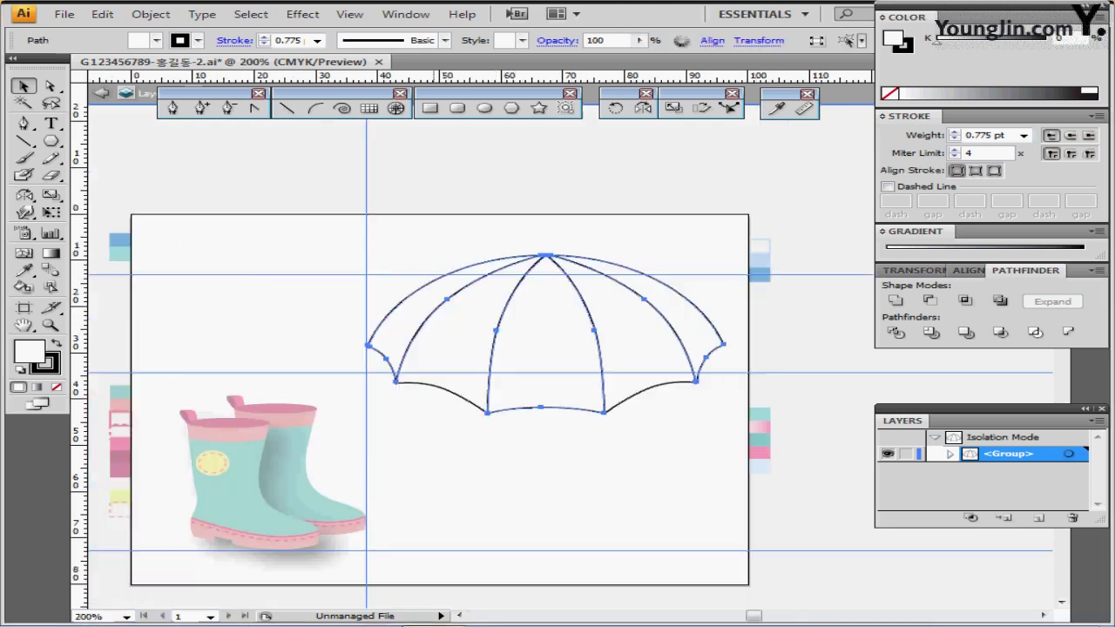
pyautogui.moveTo(400, 338); pyautogui.dragTo(394, 274)
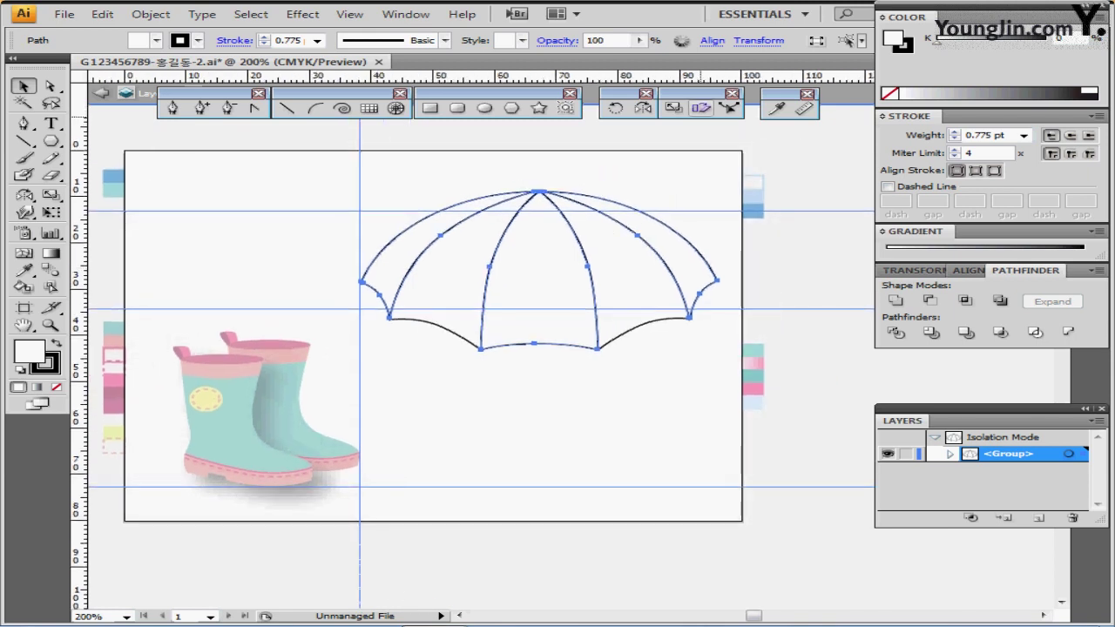
pyautogui.hotkey('ctrl', 'shift', 'b')
pyautogui.press('i')
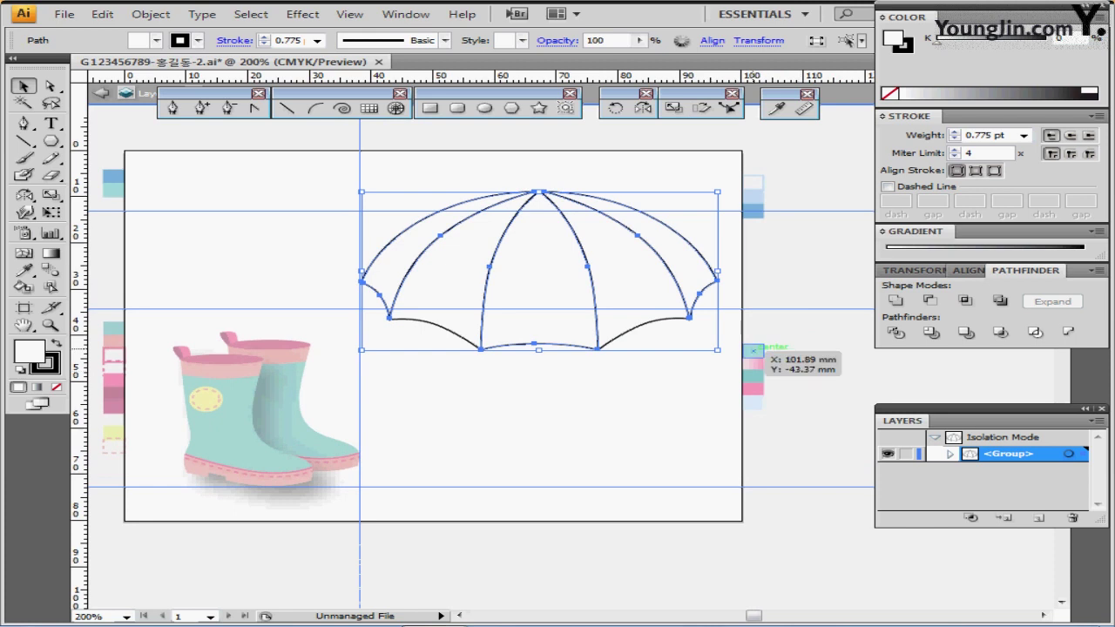
pyautogui.click(754, 350)
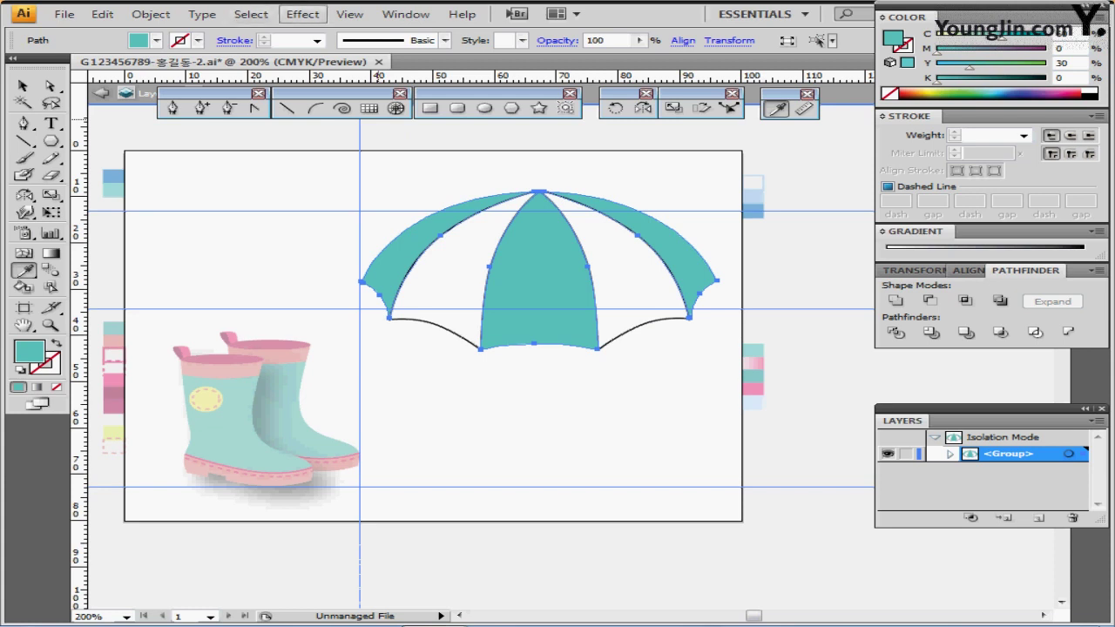
# Invert the selection and apply the pink gradient swatch's appearance to the two umbrella panels beside the centre one
pyautogui.click(251, 14)
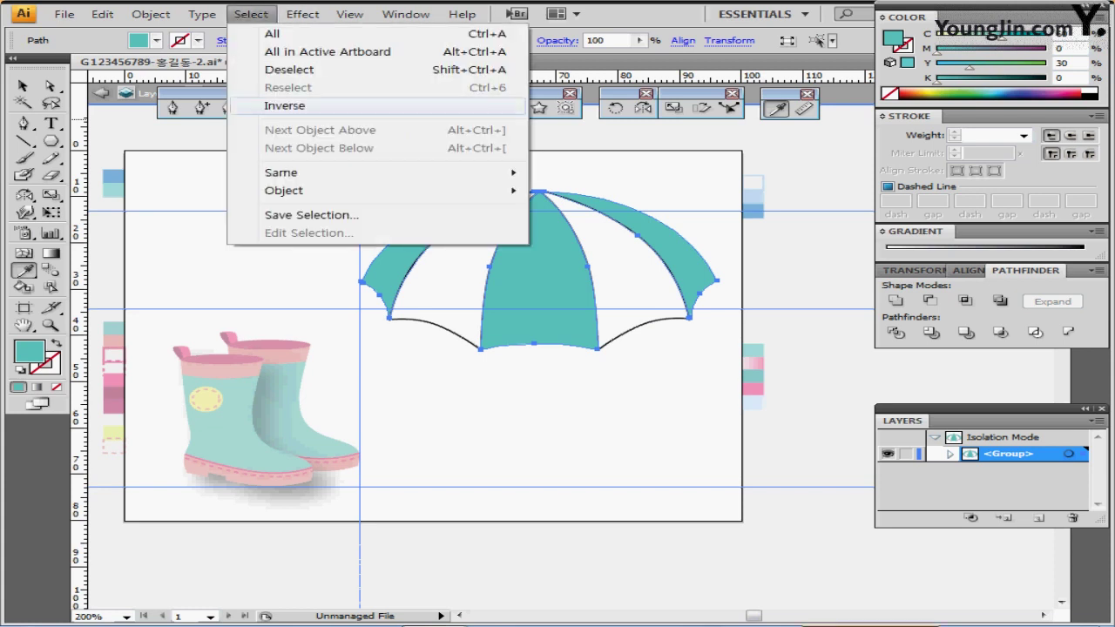
pyautogui.click(285, 105)
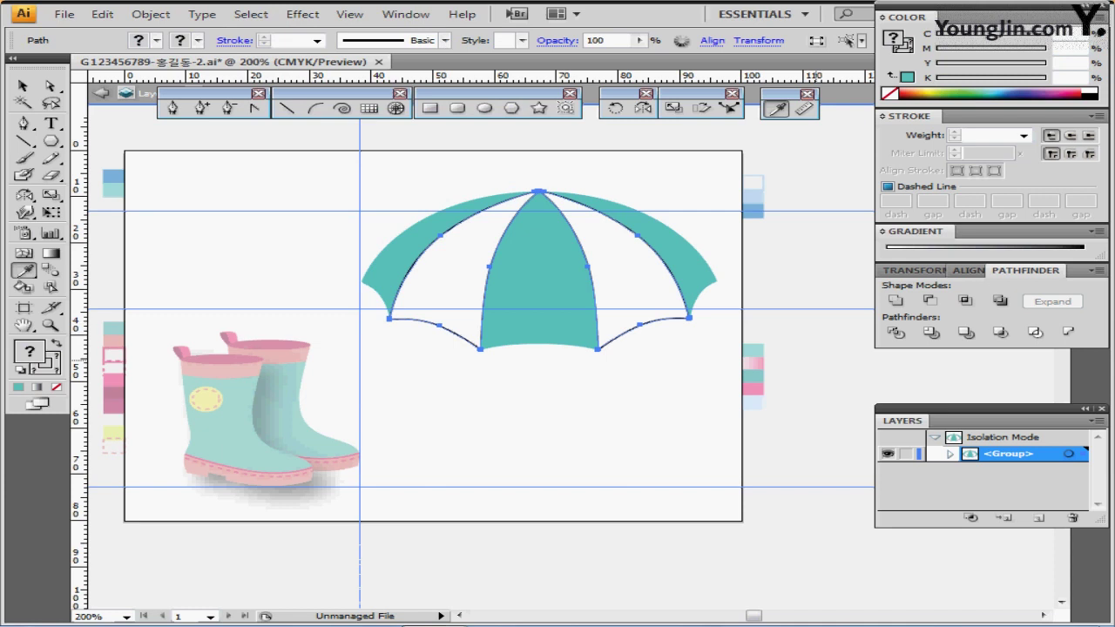
pyautogui.click(750, 357)
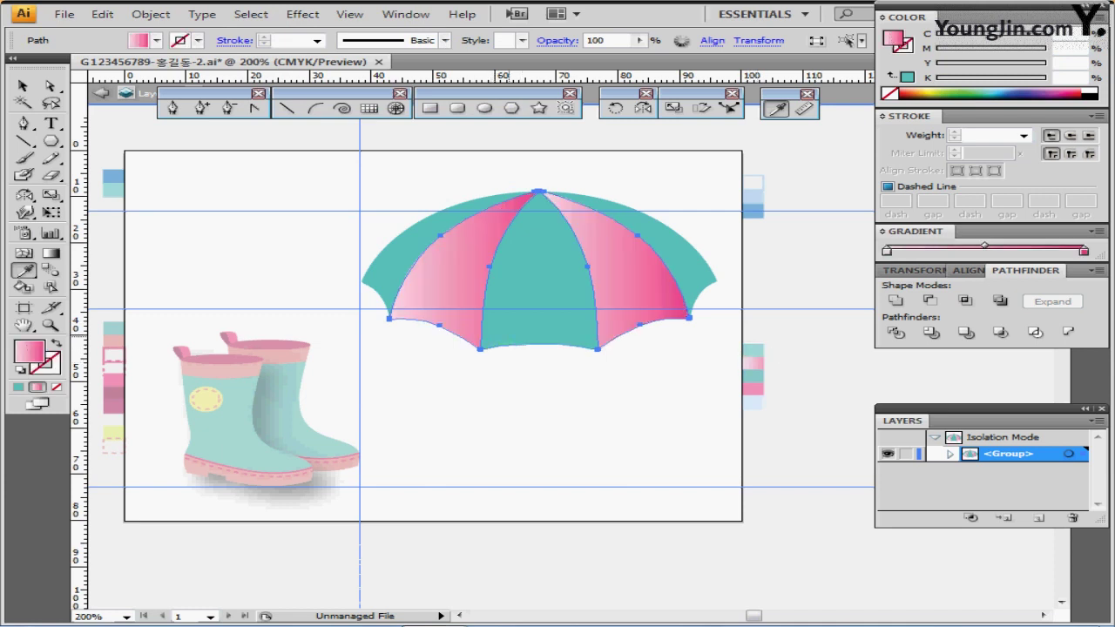
# Set the pink panels' linear gradient angle to 90°, check both colour stops, exit isolation mode and deselect
pyautogui.click(882, 232)
pyautogui.click(882, 232)
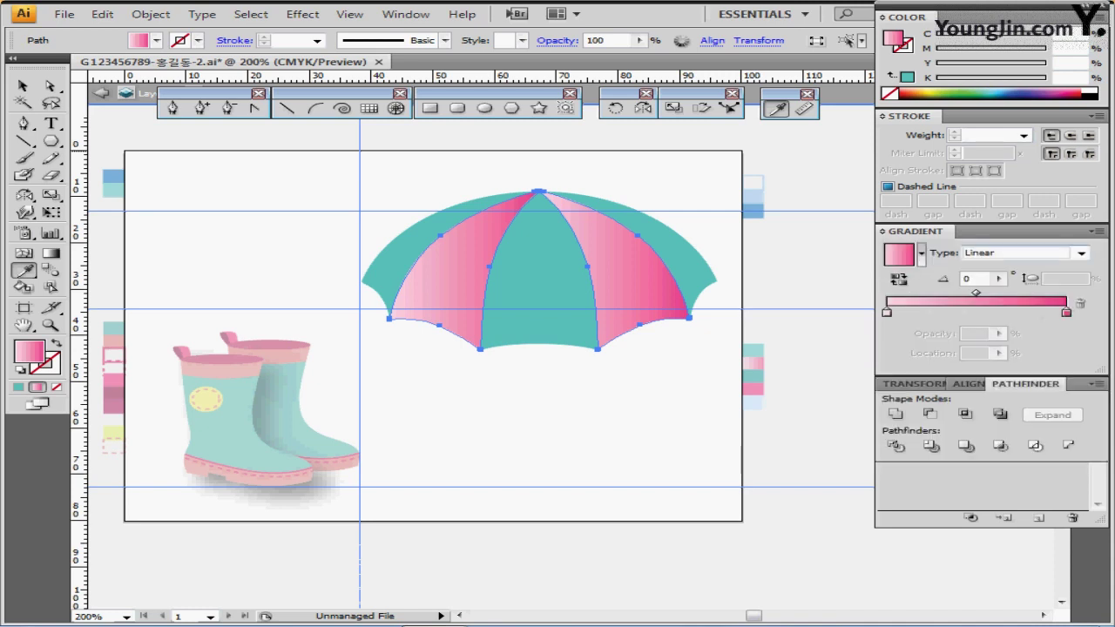
pyautogui.doubleClick(966, 279)
pyautogui.write('90')
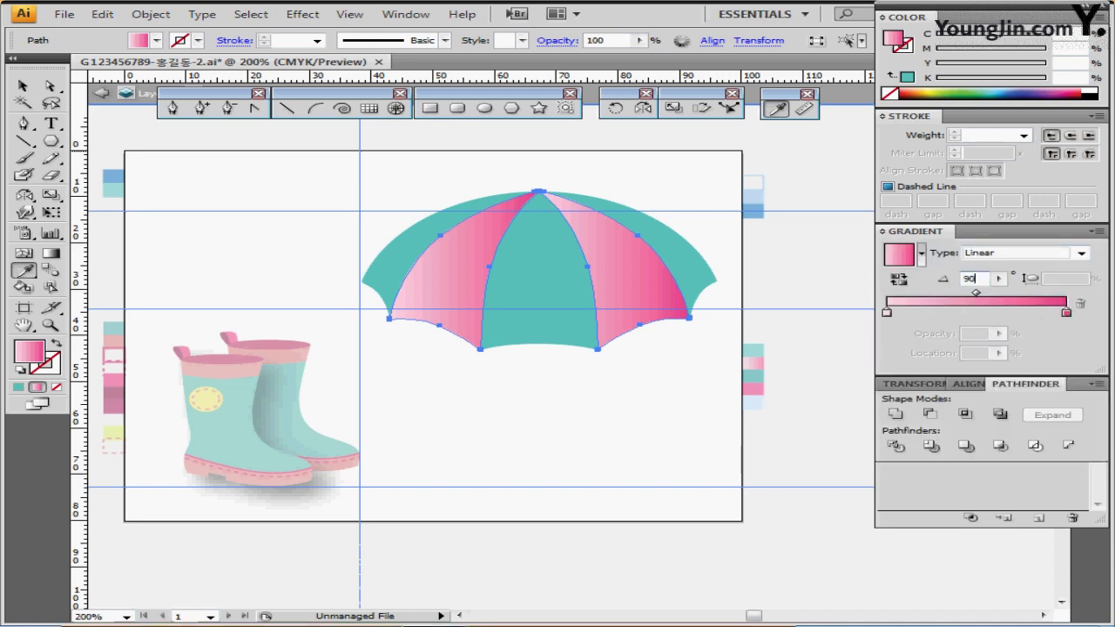
pyautogui.press('Return')
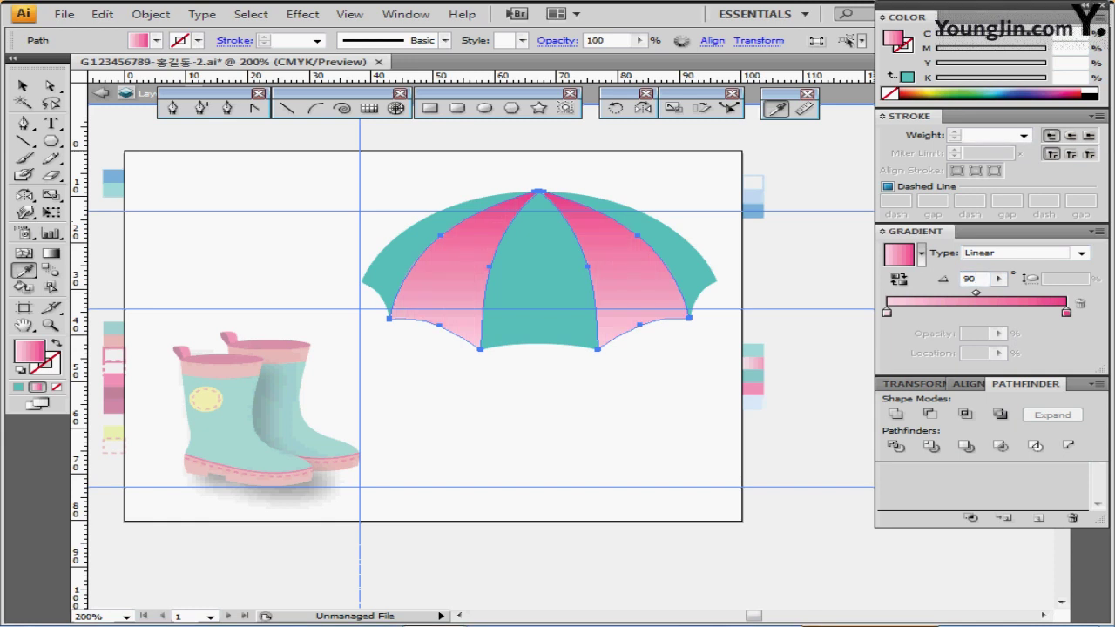
pyautogui.click(887, 312)
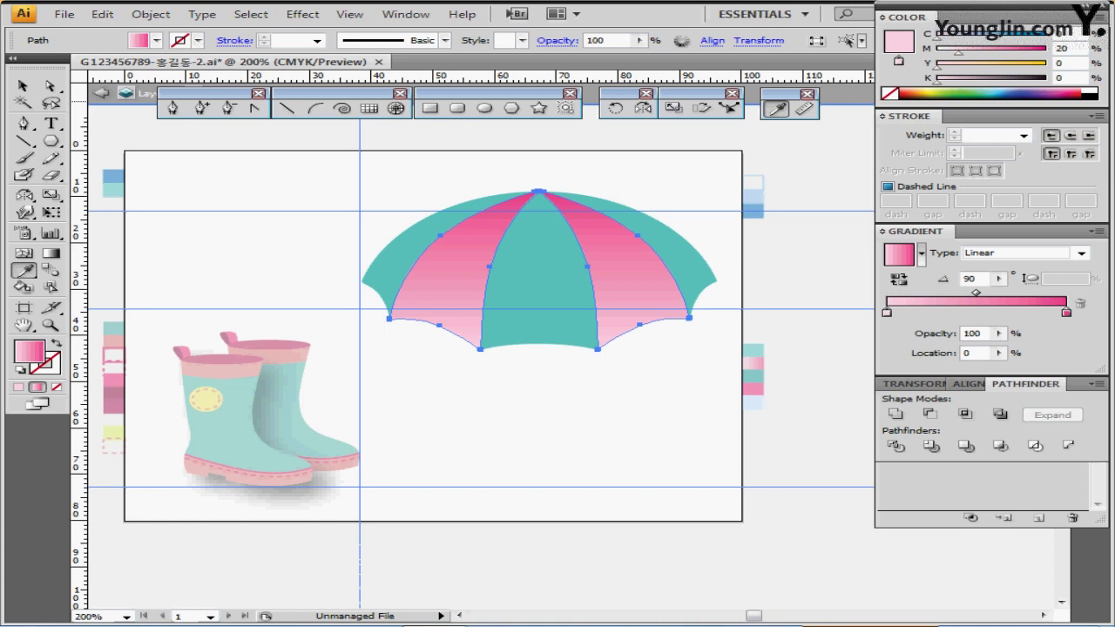
pyautogui.click(1066, 313)
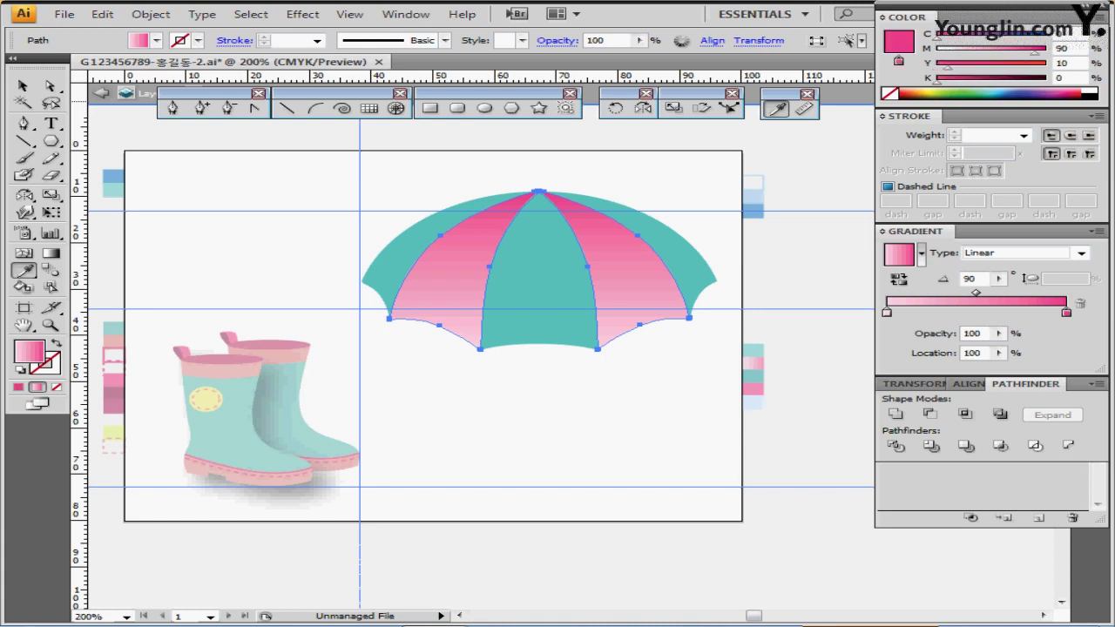
pyautogui.press('Escape')
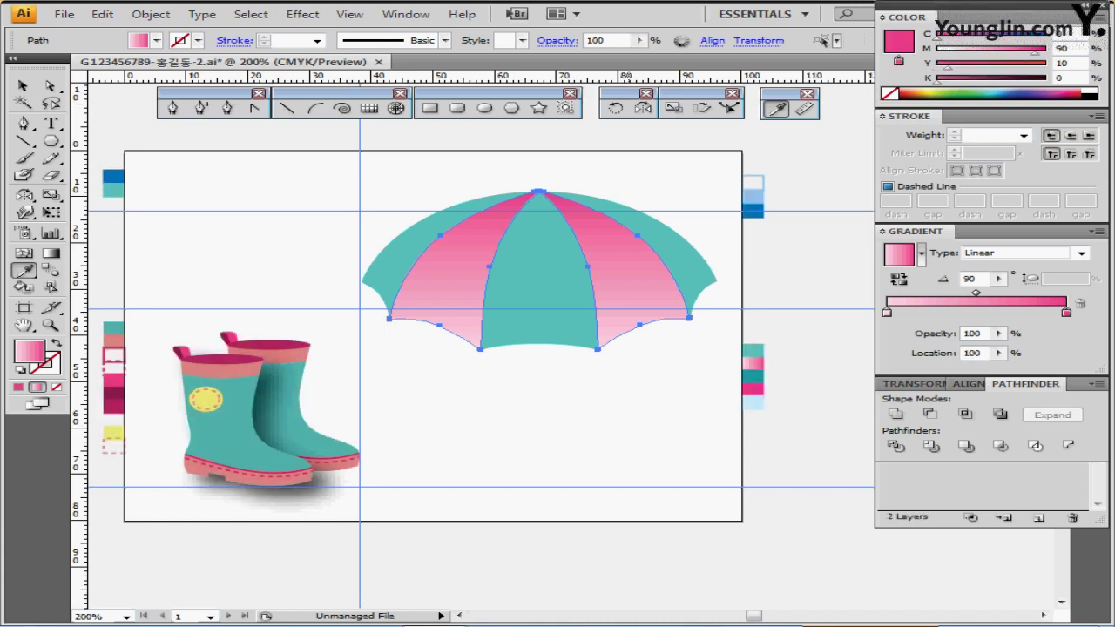
pyautogui.hotkey('ctrl', 'shift', 'a')
# Isolate the umbrella group, delete the stray pink slivers sticking out above its apex, and exit isolation mode
pyautogui.moveTo(568, 357); pyautogui.dragTo(585, 428)
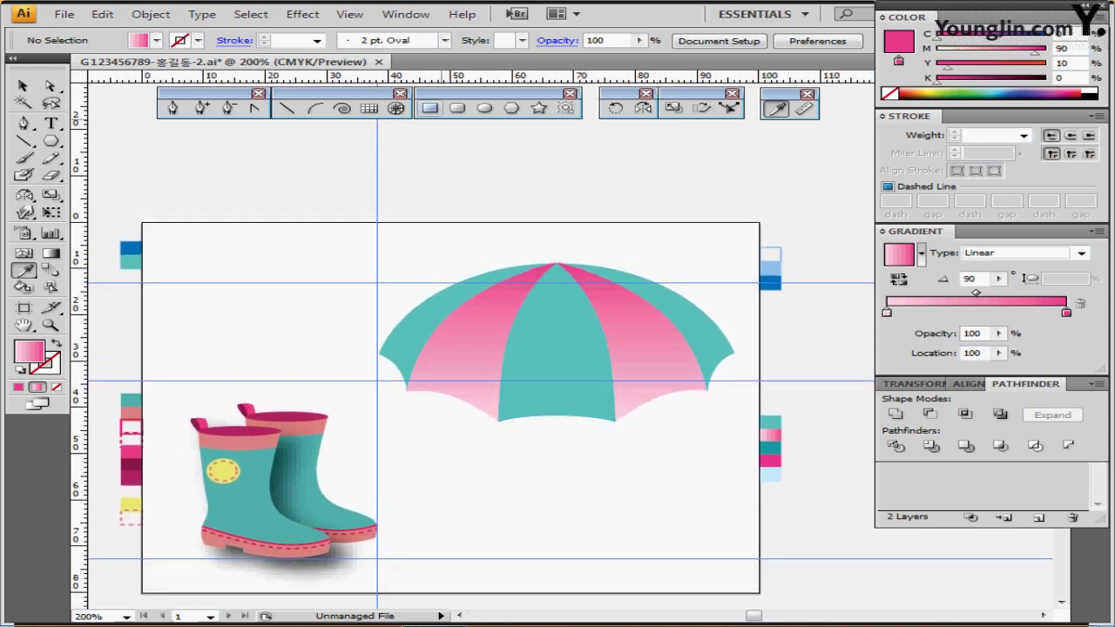
pyautogui.press('m')
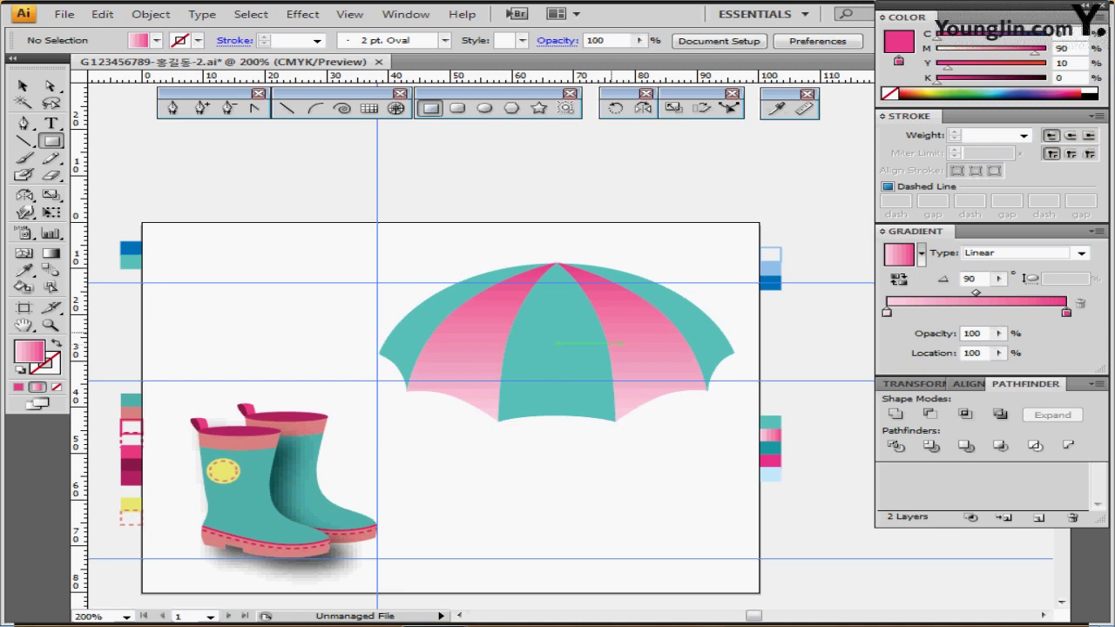
pyautogui.scroll(10, 608, 222)
pyautogui.scroll(-3, 463, 247)
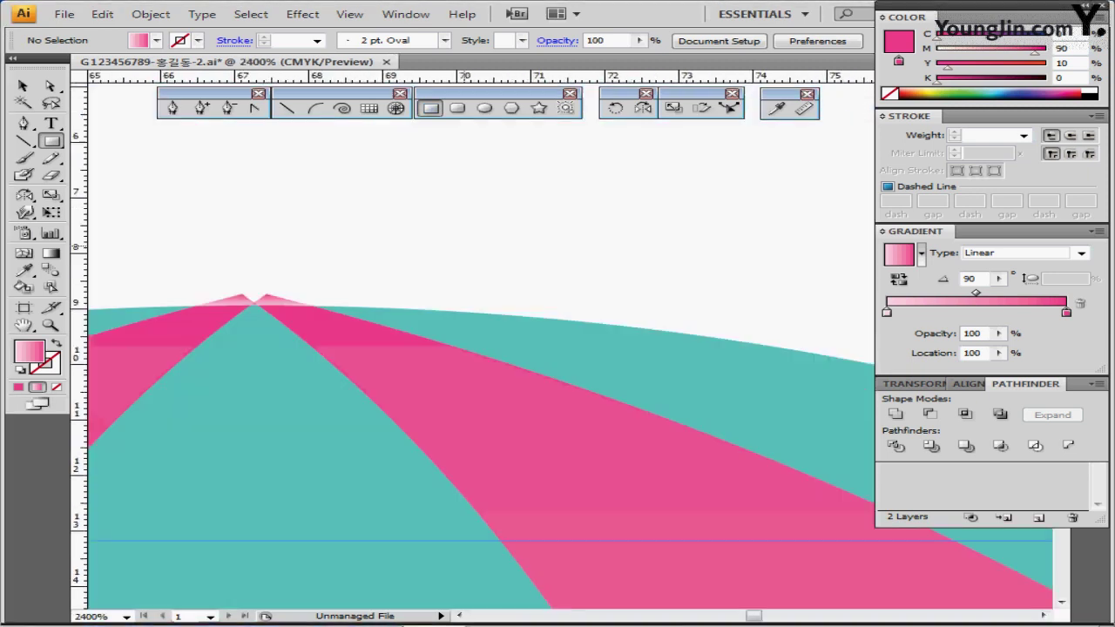
pyautogui.scroll(-2, 479, 348)
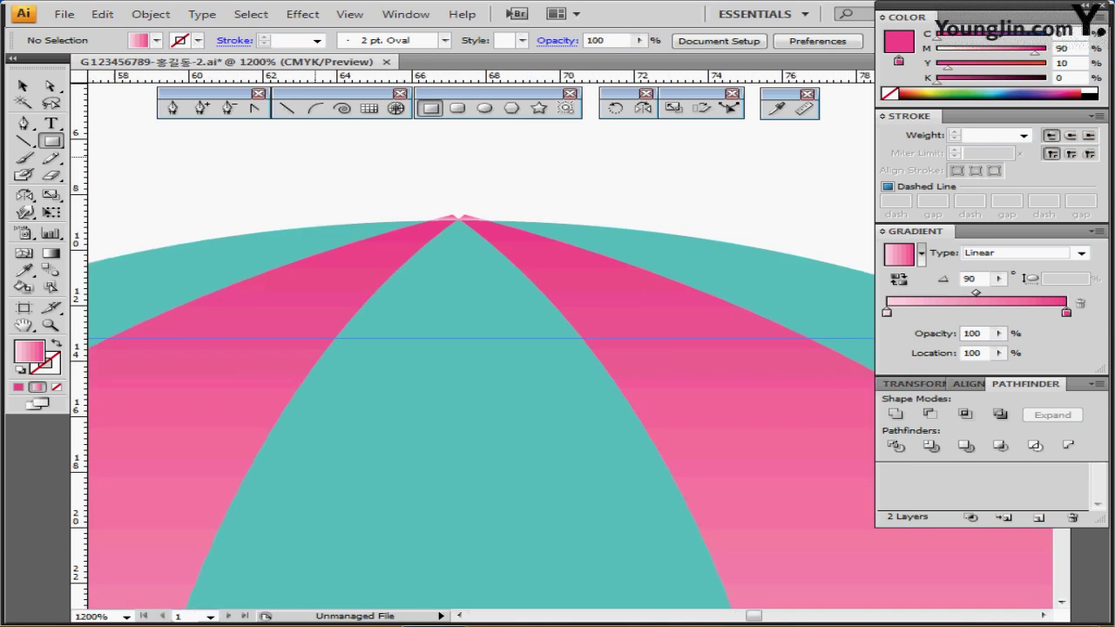
pyautogui.keyDown('ctrl'); pyautogui.moveTo(398, 189); pyautogui.dragTo(480, 218); pyautogui.keyUp('ctrl')
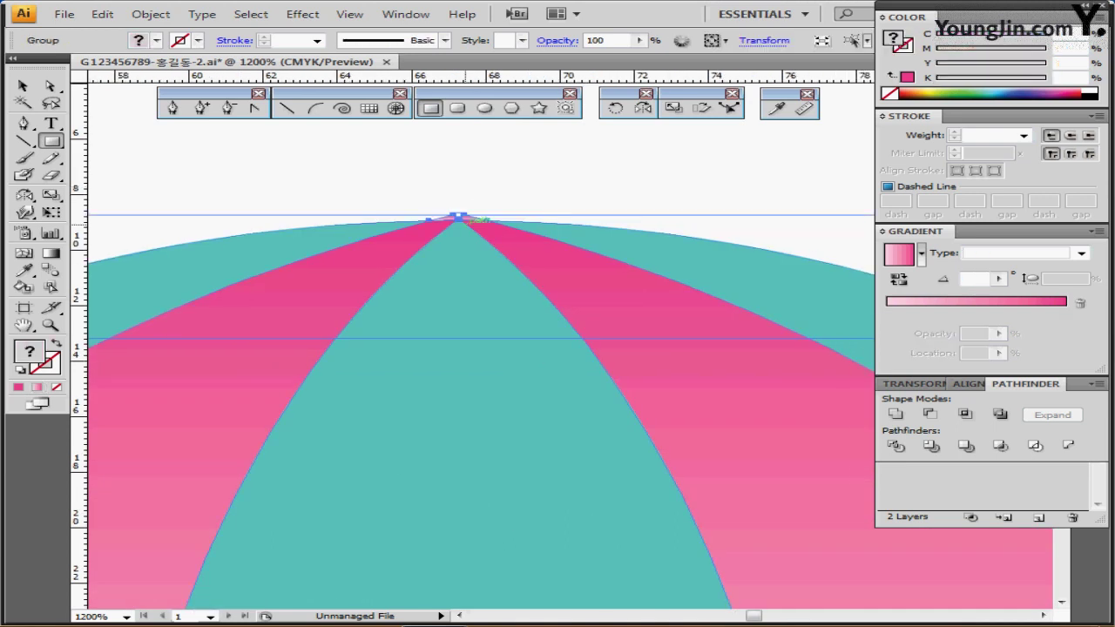
pyautogui.keyDown('ctrl'); pyautogui.doubleClick(475, 225); pyautogui.keyUp('ctrl')
pyautogui.moveTo(428, 187); pyautogui.dragTo(479, 217)
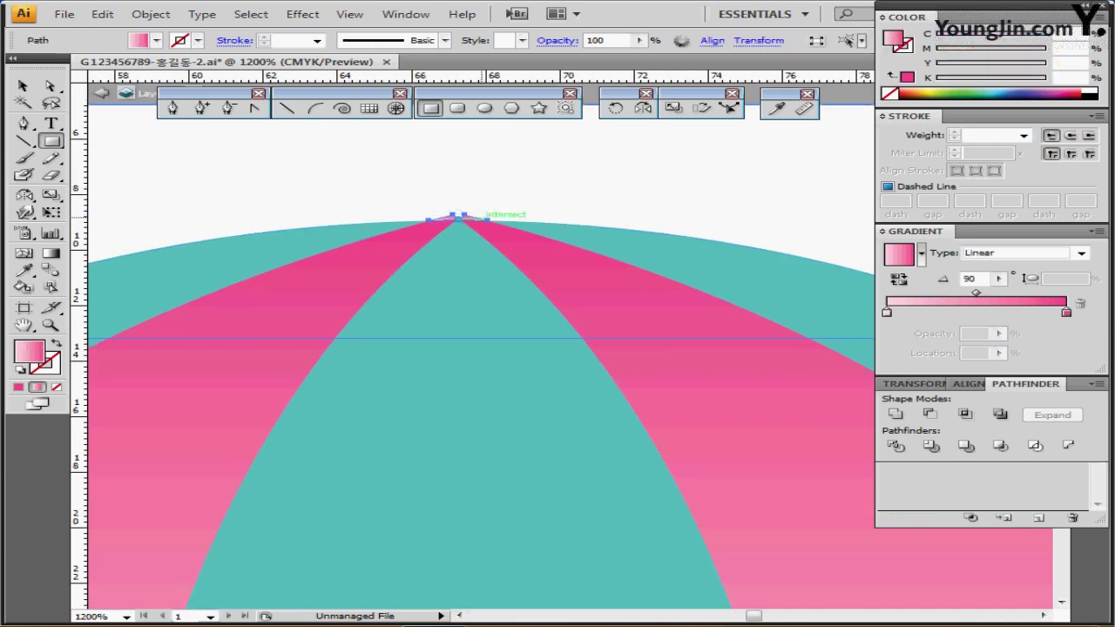
pyautogui.click(459, 212)
pyautogui.press('Escape')
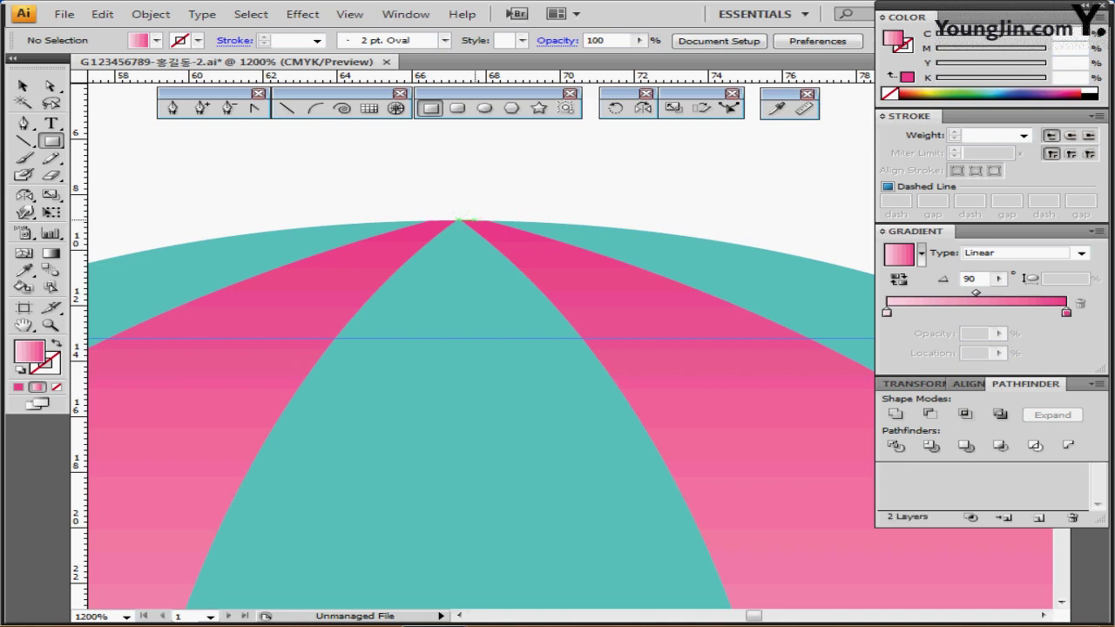
# Draw a rectangle about 4 mm wide and 2 mm high centred above the umbrella's apex in the solid pink swatch colour, and nudge it down
pyautogui.keyDown('ctrl'); pyautogui.keyDown('alt'); pyautogui.click(504, 239); pyautogui.keyUp('alt'); pyautogui.keyUp('ctrl')
pyautogui.keyDown('ctrl'); pyautogui.keyDown('alt'); pyautogui.click(518, 298); pyautogui.keyUp('alt'); pyautogui.keyUp('ctrl')
pyautogui.moveTo(627, 345); pyautogui.dragTo(536, 228)
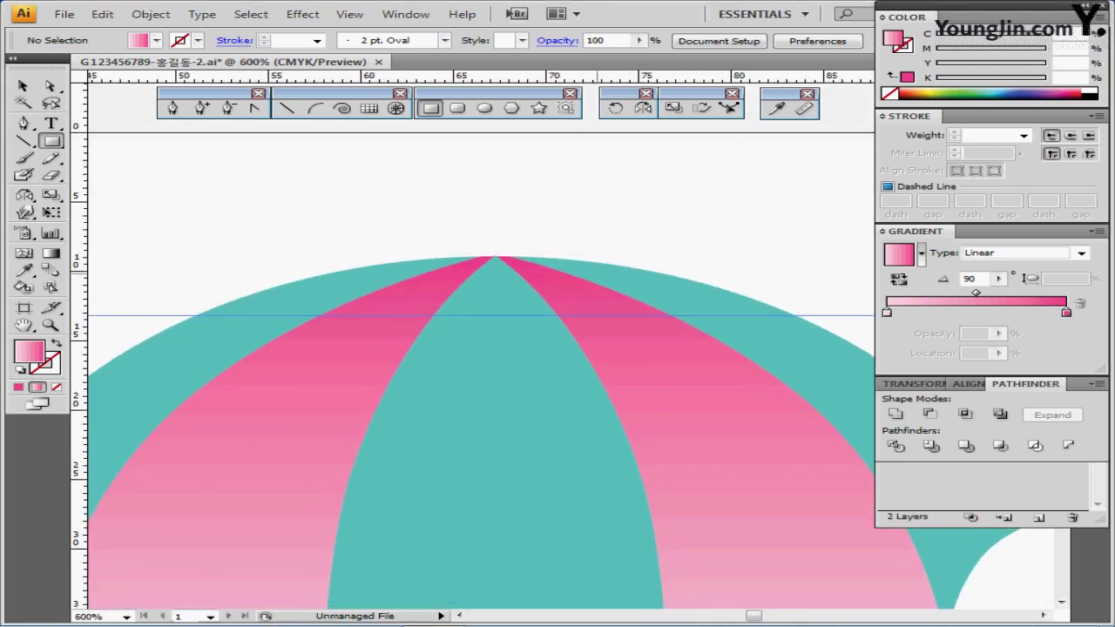
pyautogui.hotkey('ctrl', '-')
pyautogui.hotkey('ctrl', '-')
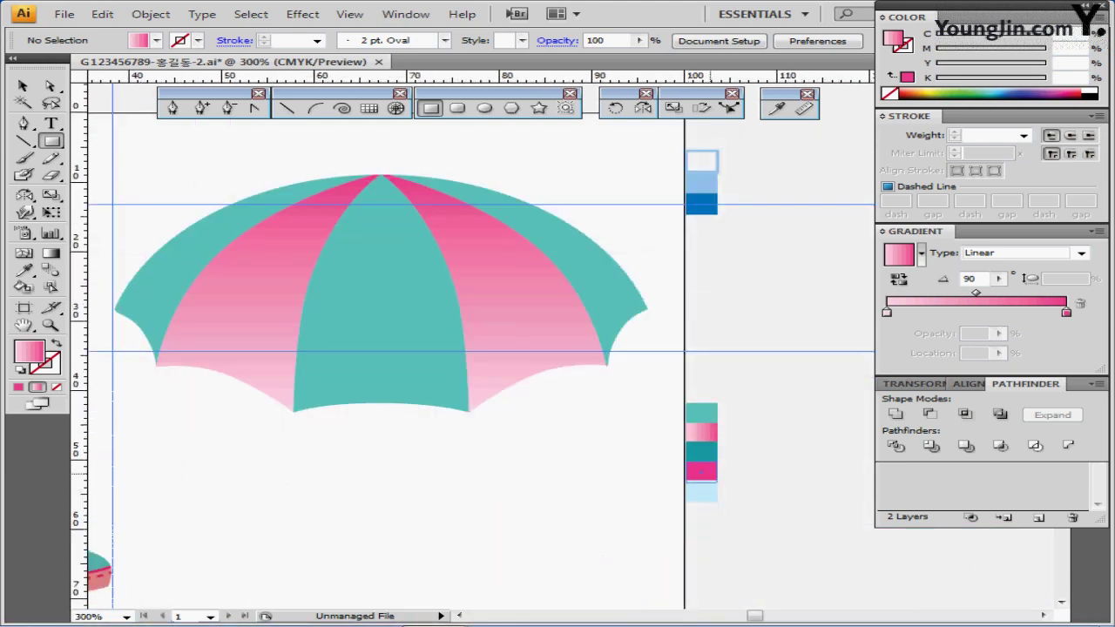
pyautogui.keyDown('ctrl'); pyautogui.click(710, 474); pyautogui.keyUp('ctrl')
pyautogui.hotkey('ctrl', 'shift', 'a')
pyautogui.keyDown('ctrl'); pyautogui.click(428, 203); pyautogui.keyUp('ctrl')
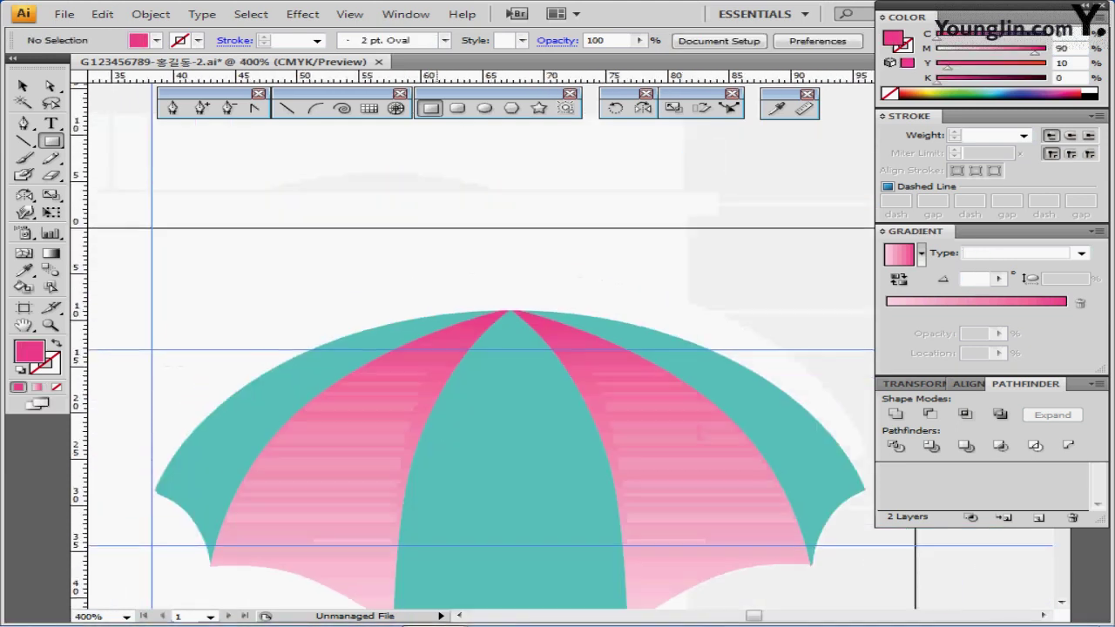
pyautogui.moveTo(510, 310); pyautogui.dragTo(451, 250)
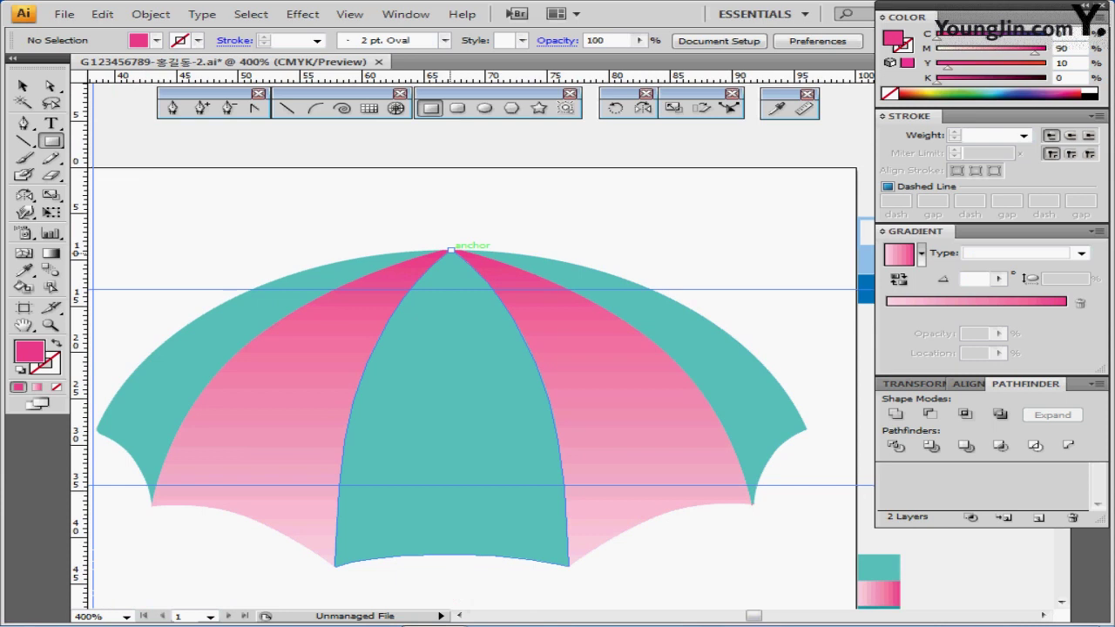
pyautogui.moveTo(451, 250); pyautogui.dragTo(452, 564)
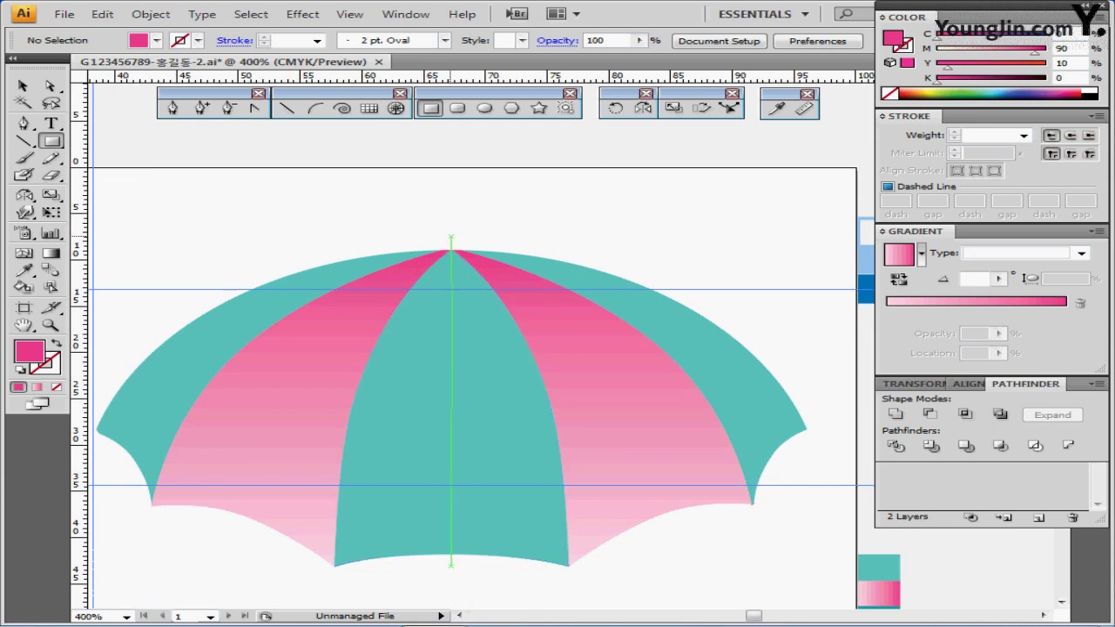
pyautogui.moveTo(451, 235); pyautogui.dragTo(474, 247)
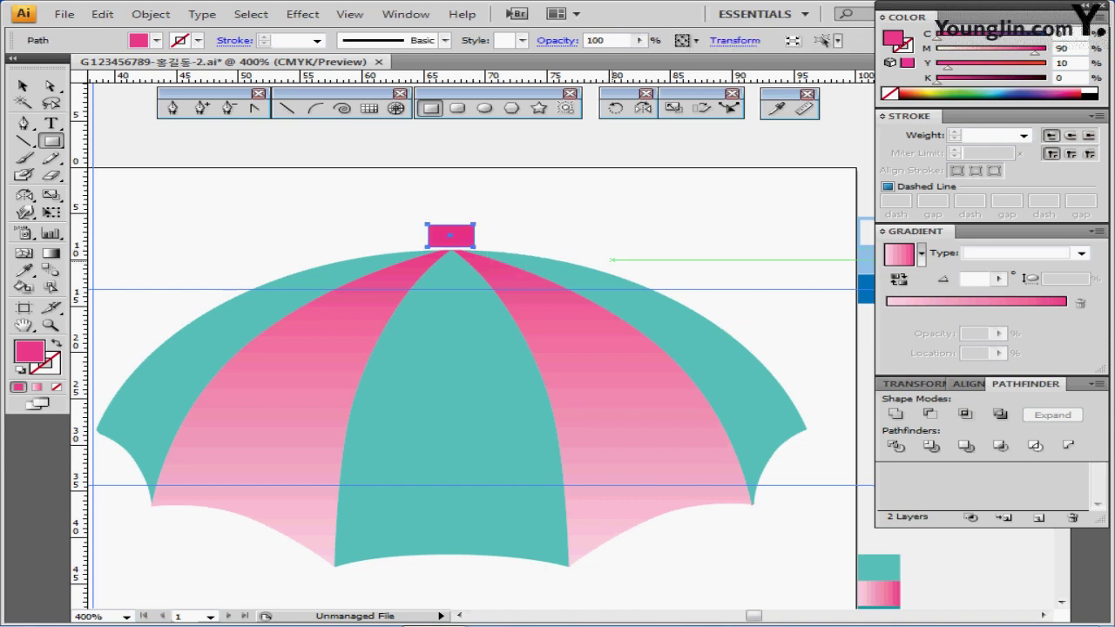
pyautogui.press('Down')
pyautogui.press('Down')
# Add an anchor point at the middle of the pink rectangle's bottom edge and move it down 0.8 mm
pyautogui.hotkey('ctrl', '+')
pyautogui.hotkey('ctrl', '+')
pyautogui.moveTo(564, 304); pyautogui.dragTo(512, 246)
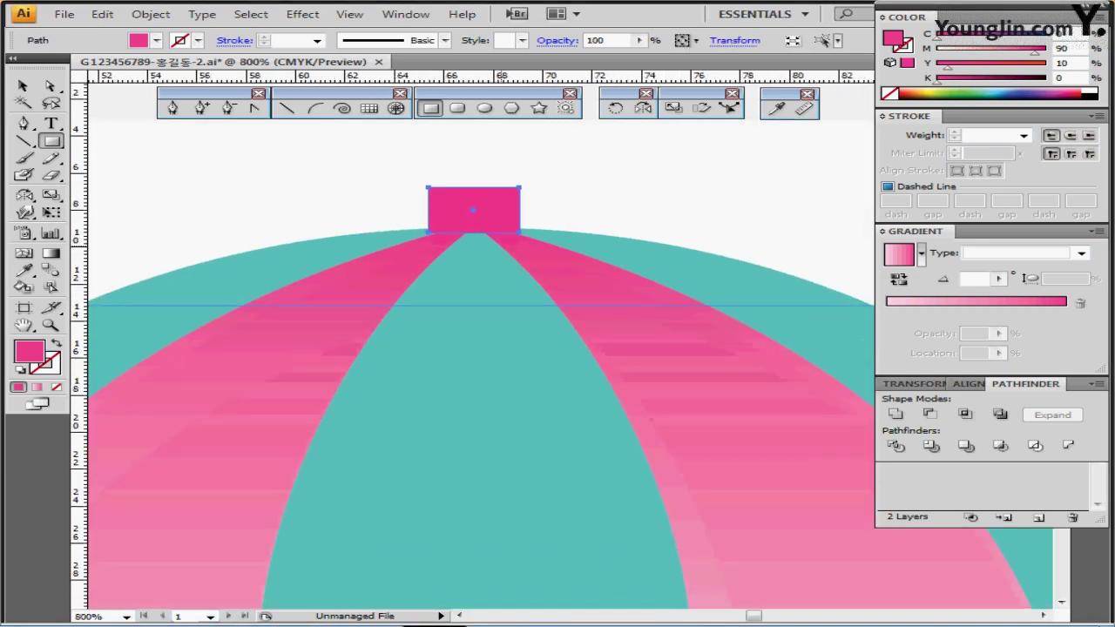
pyautogui.click(201, 108)
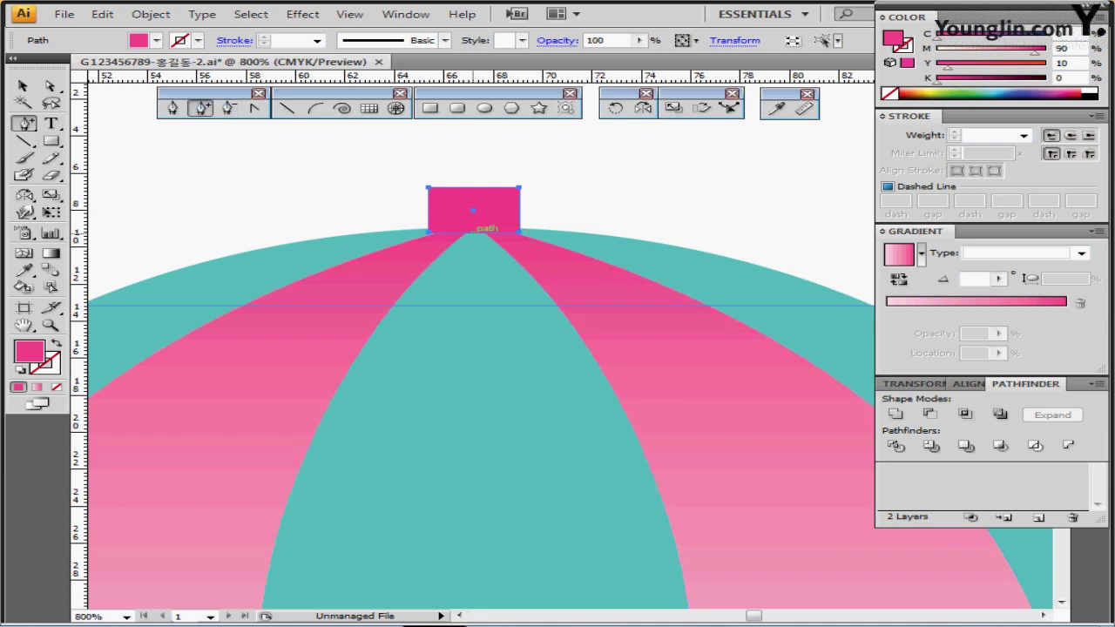
pyautogui.click(473, 231)
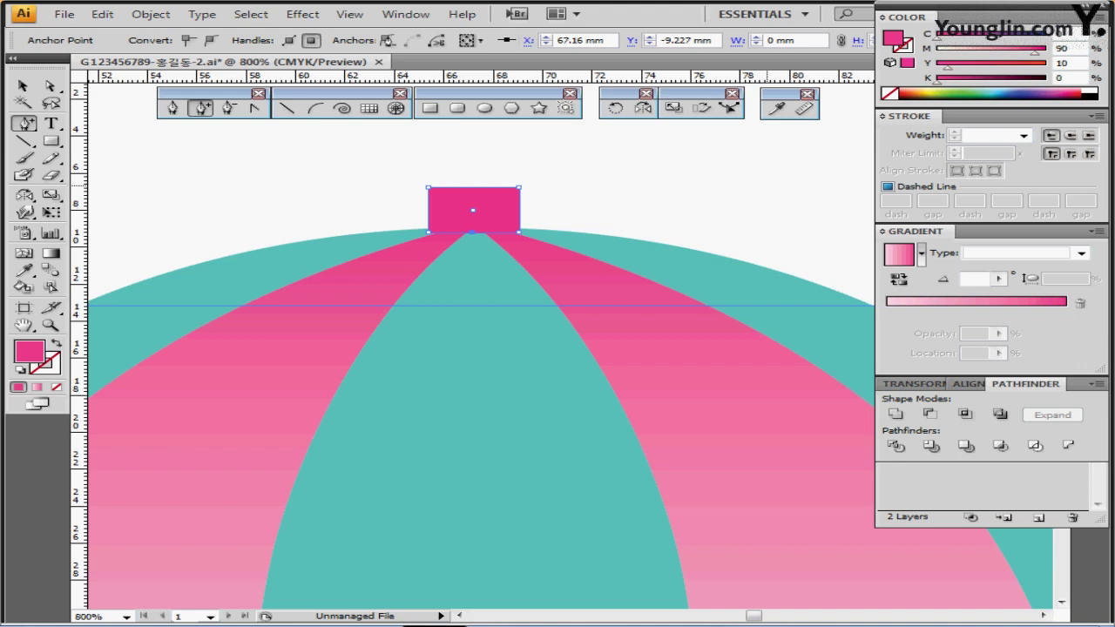
pyautogui.press('Down')
pyautogui.press('Down')
pyautogui.press('Down')
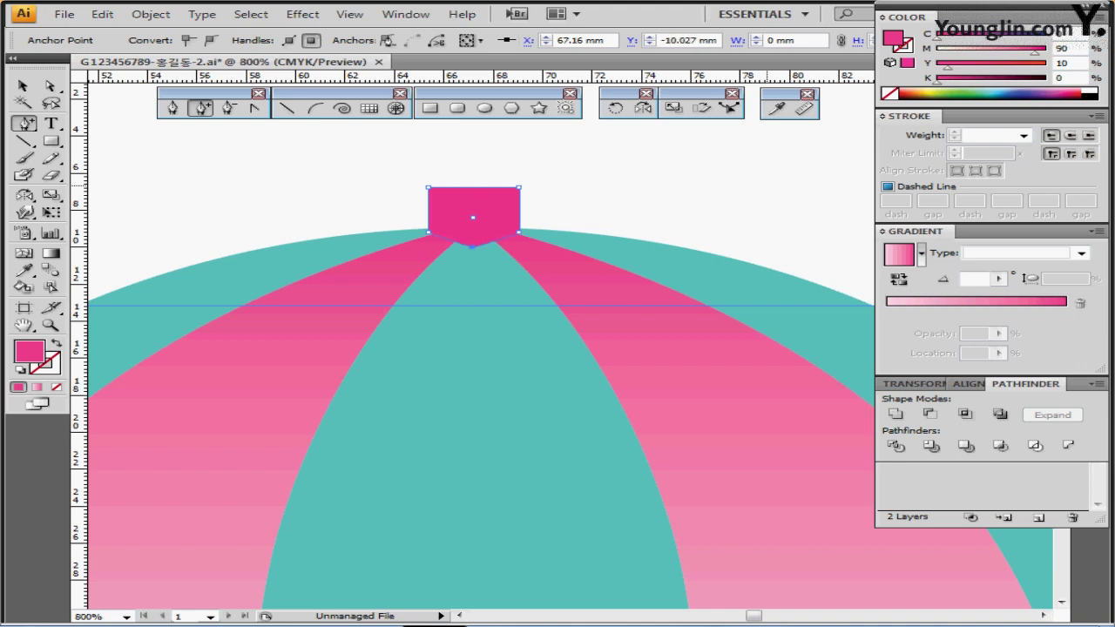
# Convert the bottom middle anchor of the pink cap to a smooth point and shorten its handles into a rounded base
pyautogui.click(255, 109)
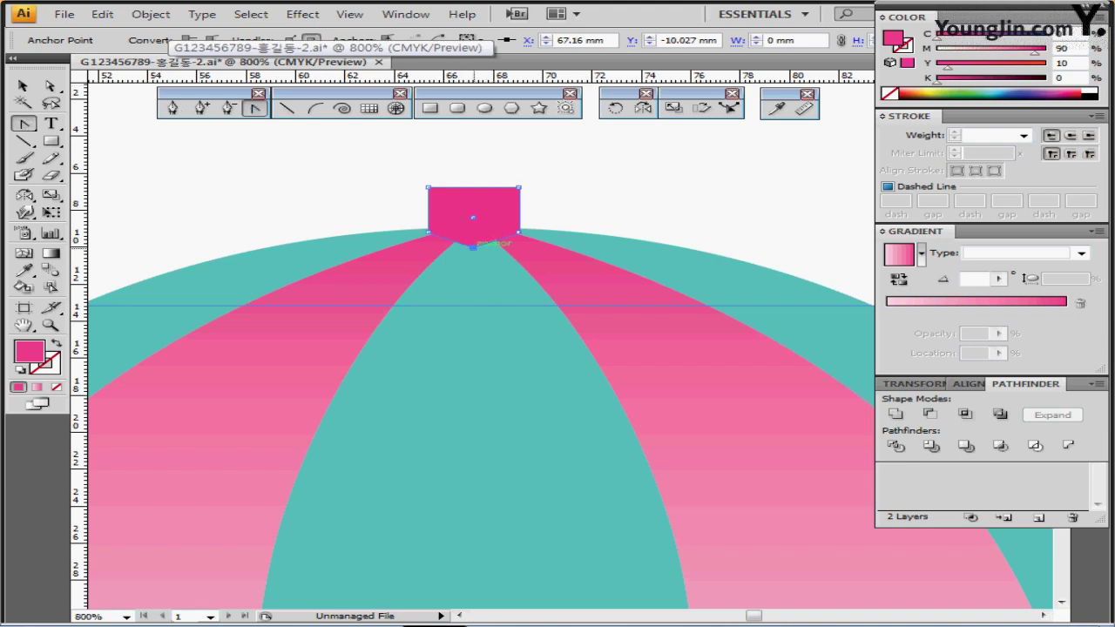
pyautogui.moveTo(472, 247); pyautogui.dragTo(505, 249)
pyautogui.click(411, 237)
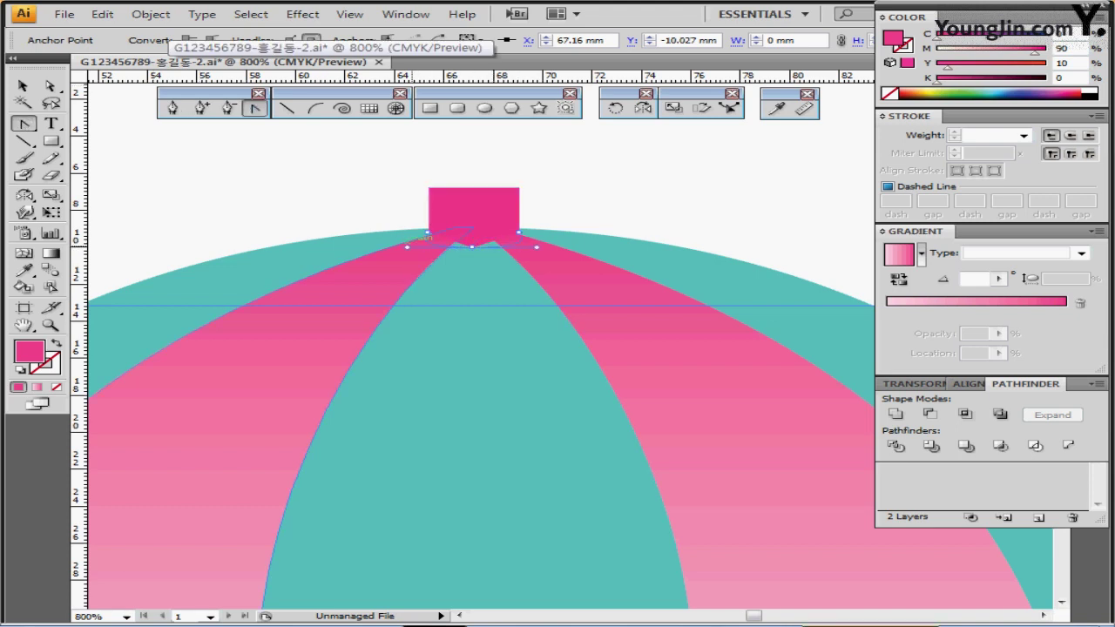
pyautogui.moveTo(406, 247); pyautogui.dragTo(427, 247)
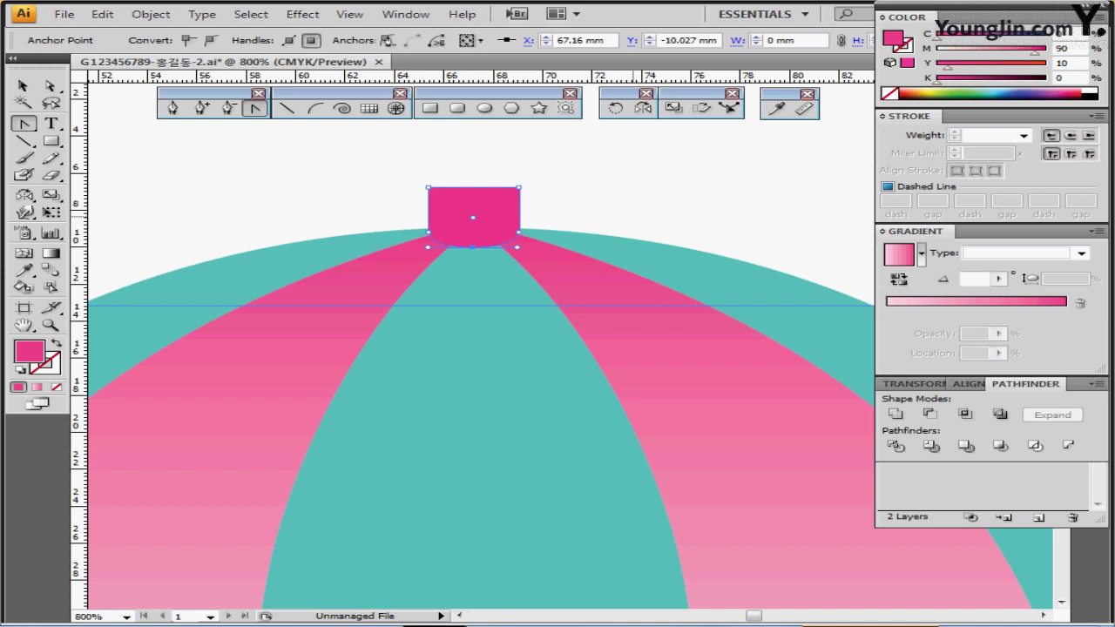
# Taper the pink cap by scaling its two top anchor points uniformly to 50%
pyautogui.click(50, 85)
pyautogui.moveTo(377, 157); pyautogui.dragTo(535, 193)
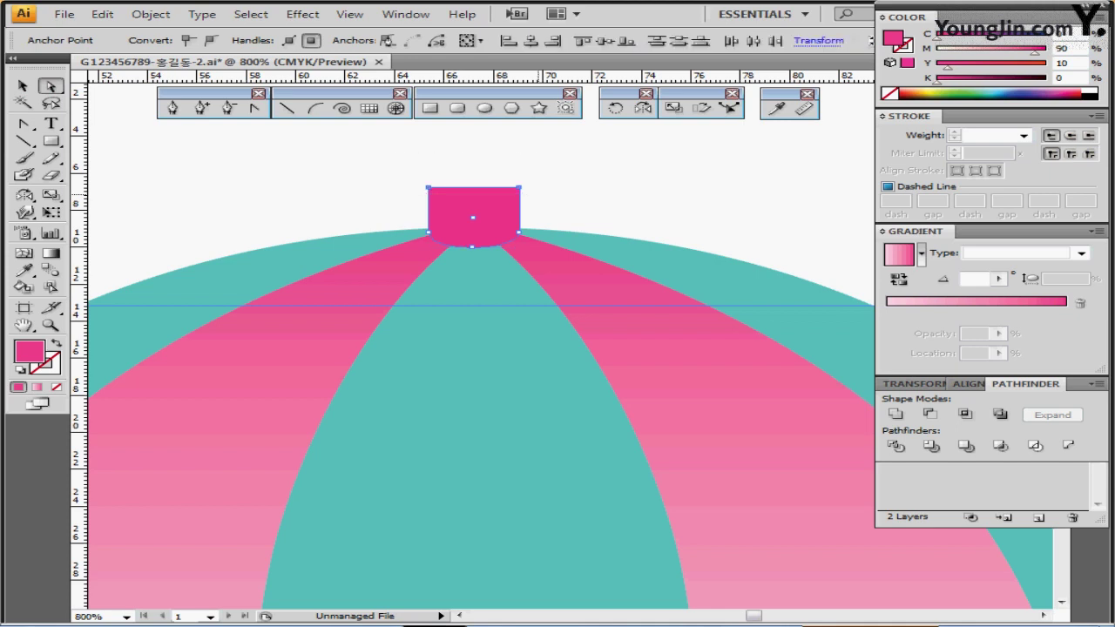
pyautogui.doubleClick(673, 107)
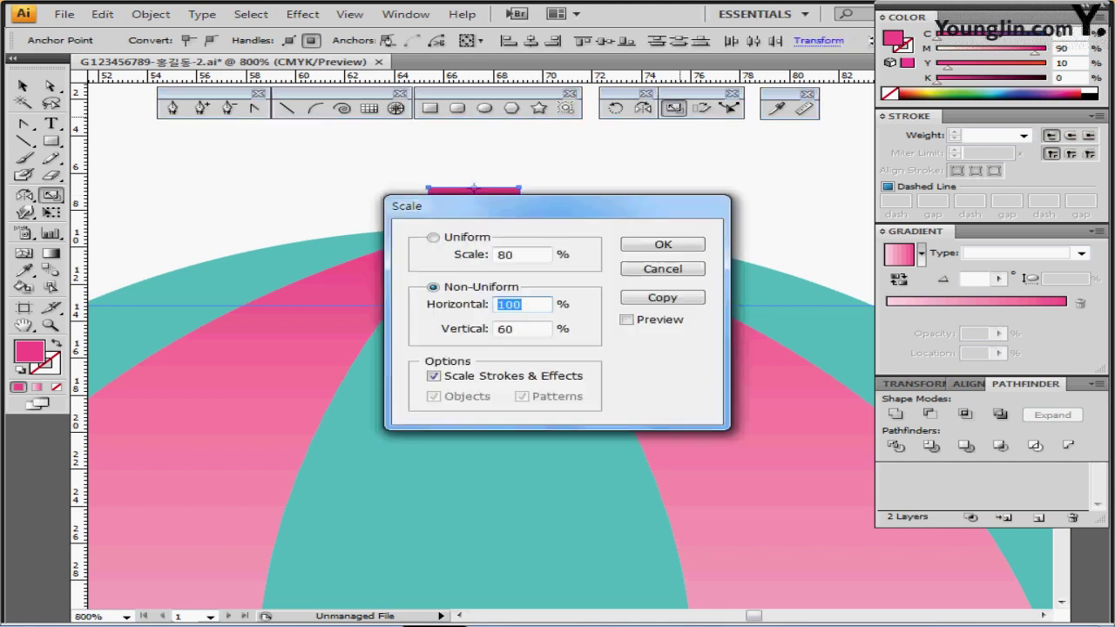
pyautogui.write('50')
pyautogui.doubleClick(506, 255)
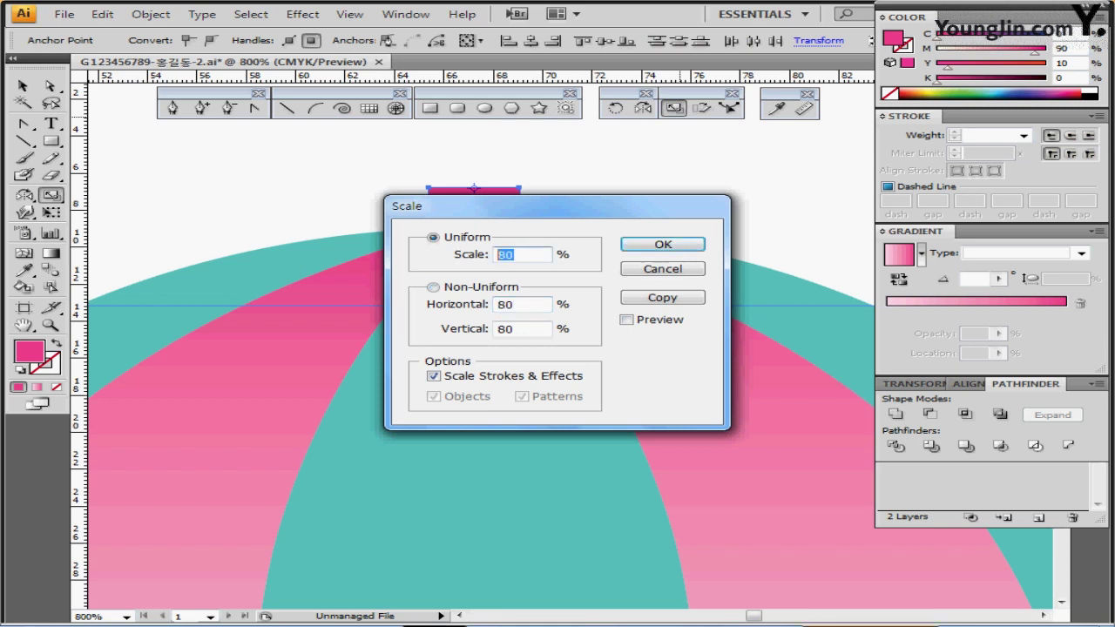
pyautogui.write('50')
pyautogui.press('Return')
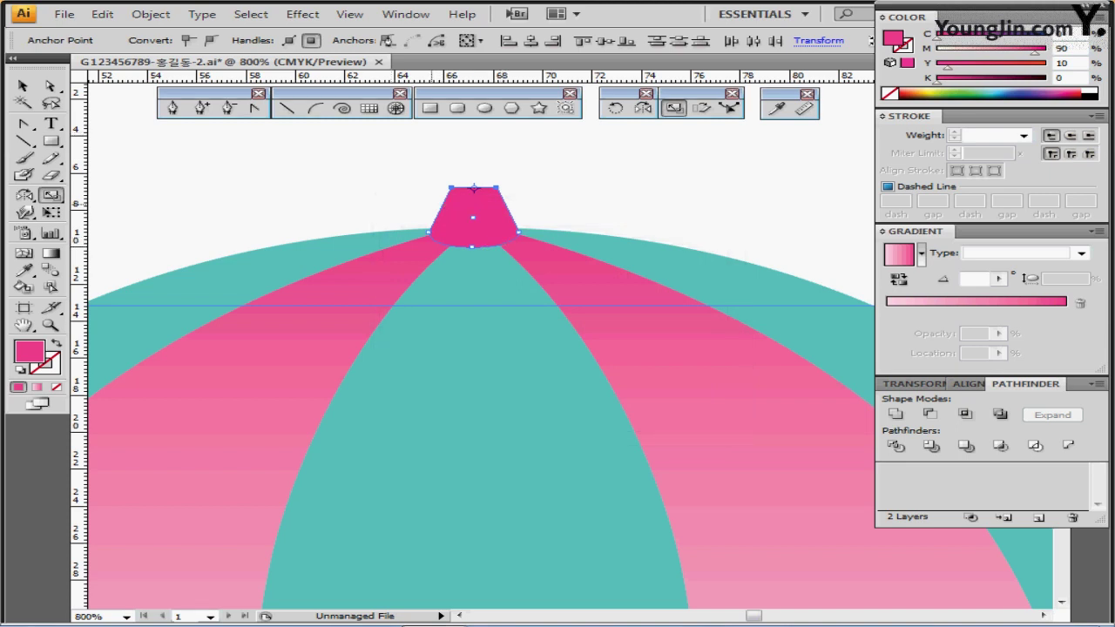
# Draw a small pink ellipse centred over the cap's narrow top edge as a knob and deselect it
pyautogui.moveTo(434, 220); pyautogui.dragTo(394, 268)
pyautogui.click(484, 107)
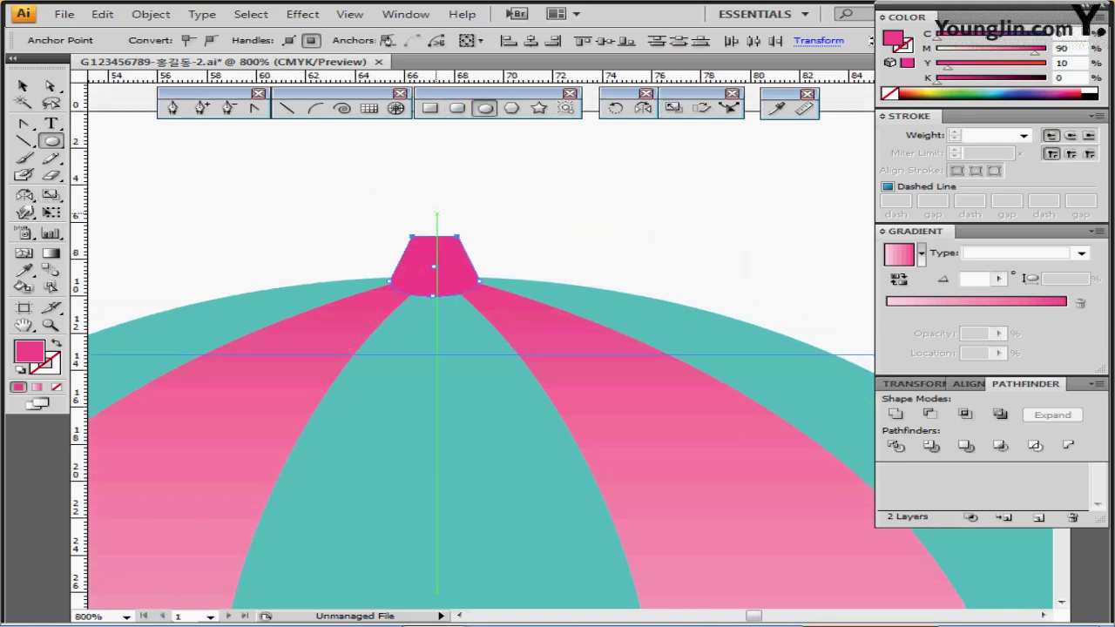
pyautogui.moveTo(433, 210); pyautogui.dragTo(486, 237)
pyautogui.click(24, 85)
pyautogui.click(356, 162)
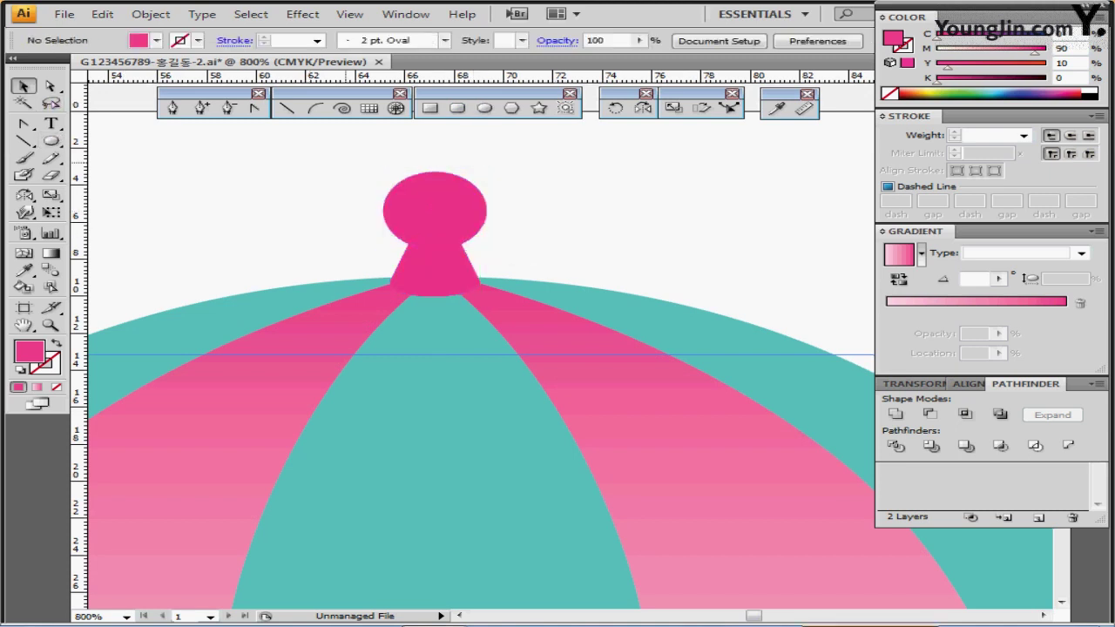
# Align the ellipse and cap on their horizontal centres, unite them into one shape, and deselect it
pyautogui.moveTo(347, 160); pyautogui.dragTo(450, 260)
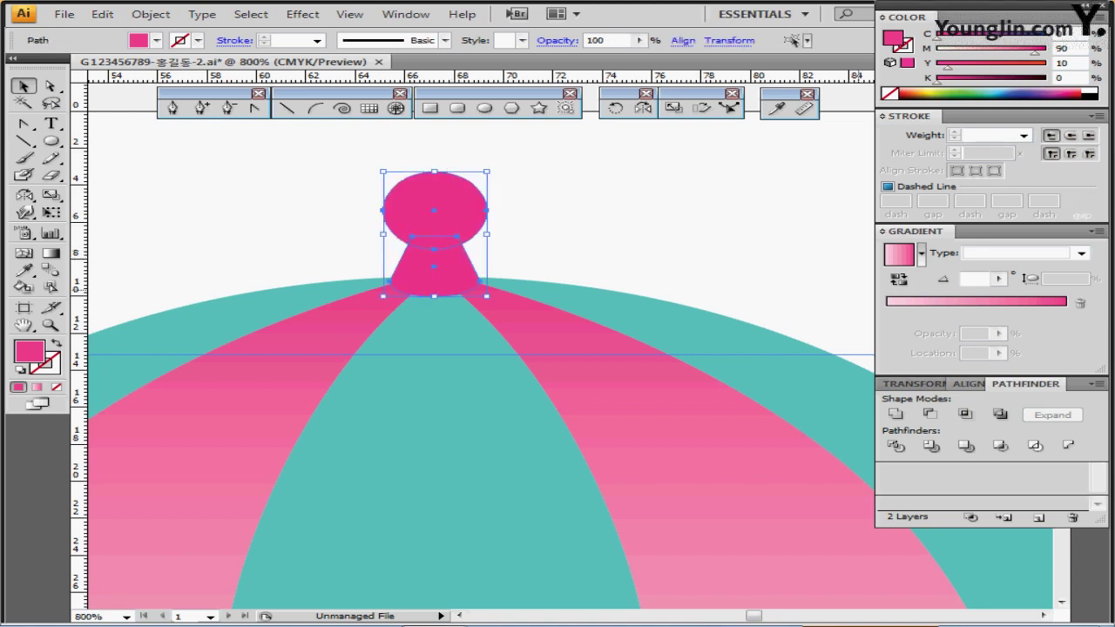
pyautogui.click(969, 384)
pyautogui.click(934, 413)
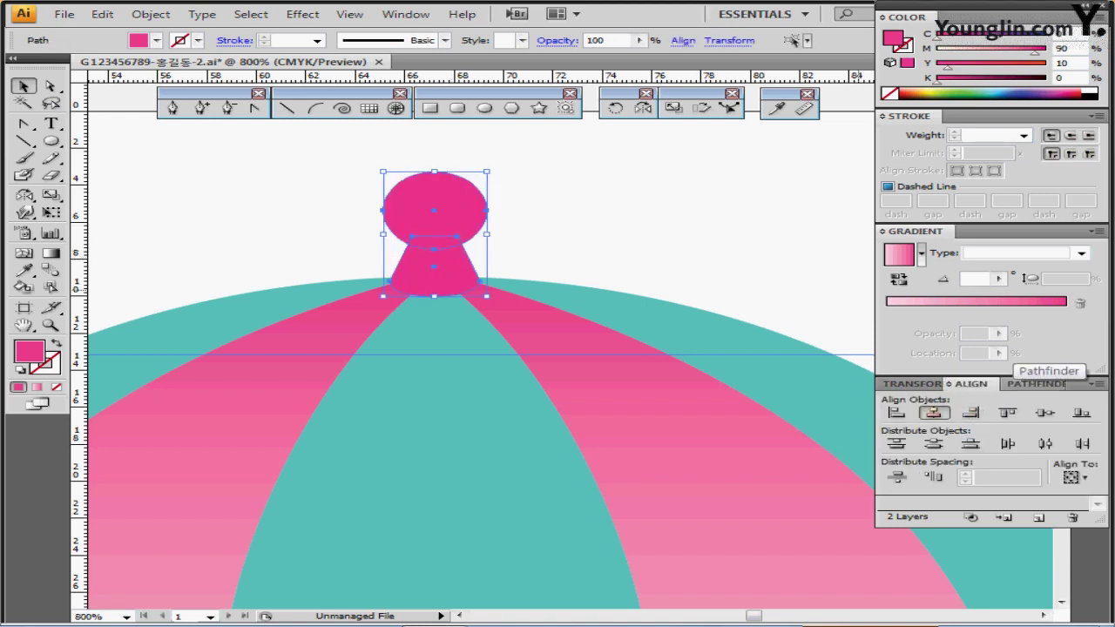
pyautogui.click(1036, 384)
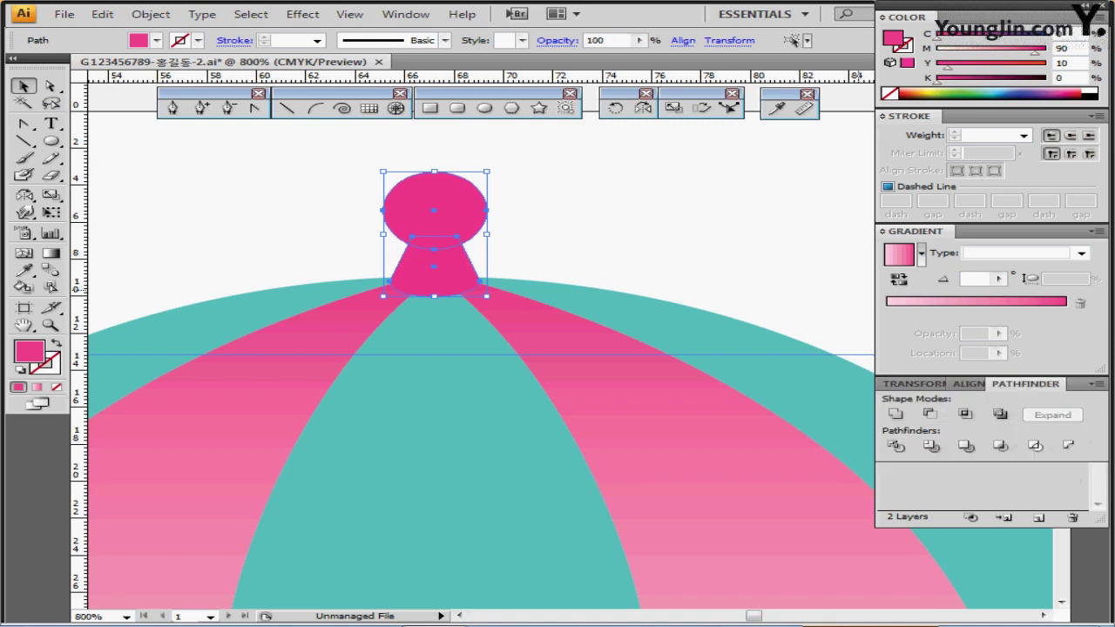
pyautogui.click(894, 414)
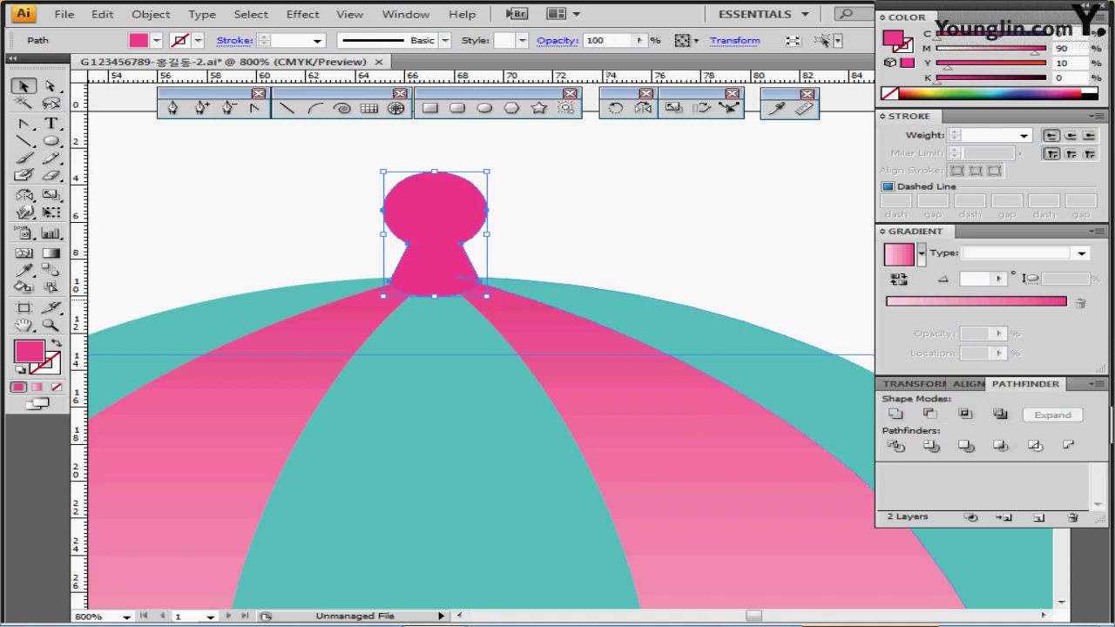
pyautogui.hotkey('ctrl', 'shift', 'b')
pyautogui.scroll(-4, 553, 269)
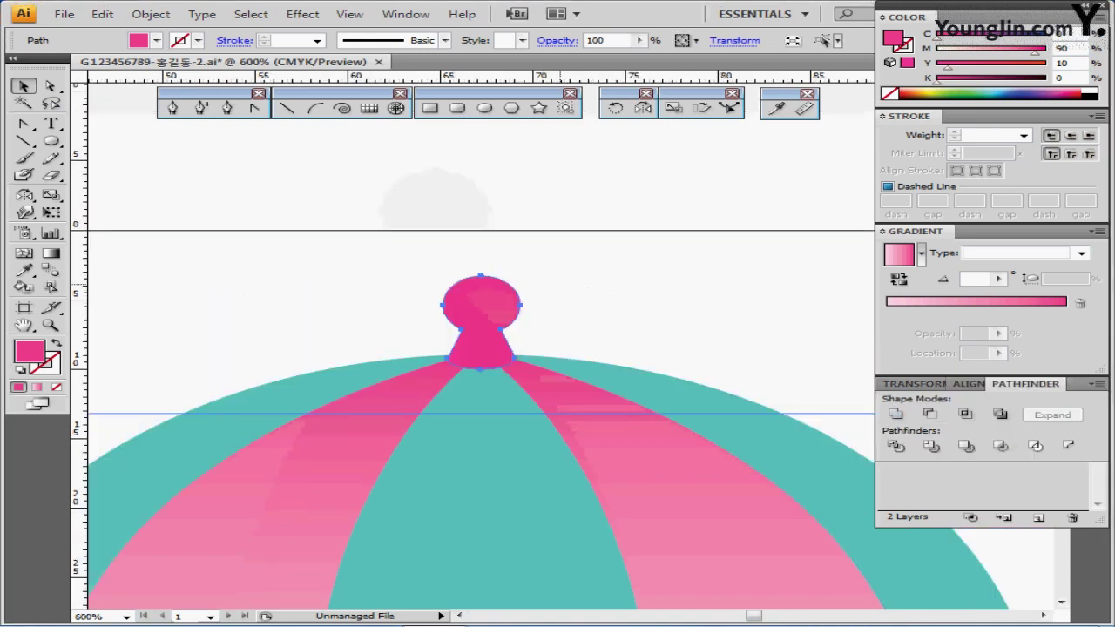
pyautogui.moveTo(559, 287); pyautogui.dragTo(450, 94)
pyautogui.moveTo(470, 239); pyautogui.dragTo(486, 218)
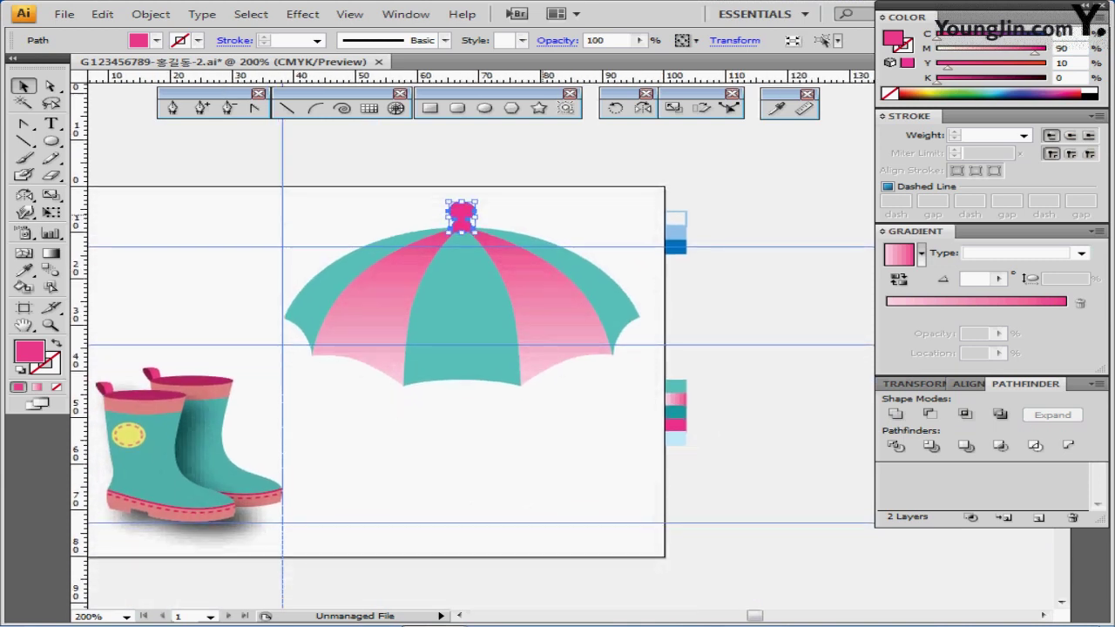
pyautogui.hotkey('ctrl', 'shift', 'a')
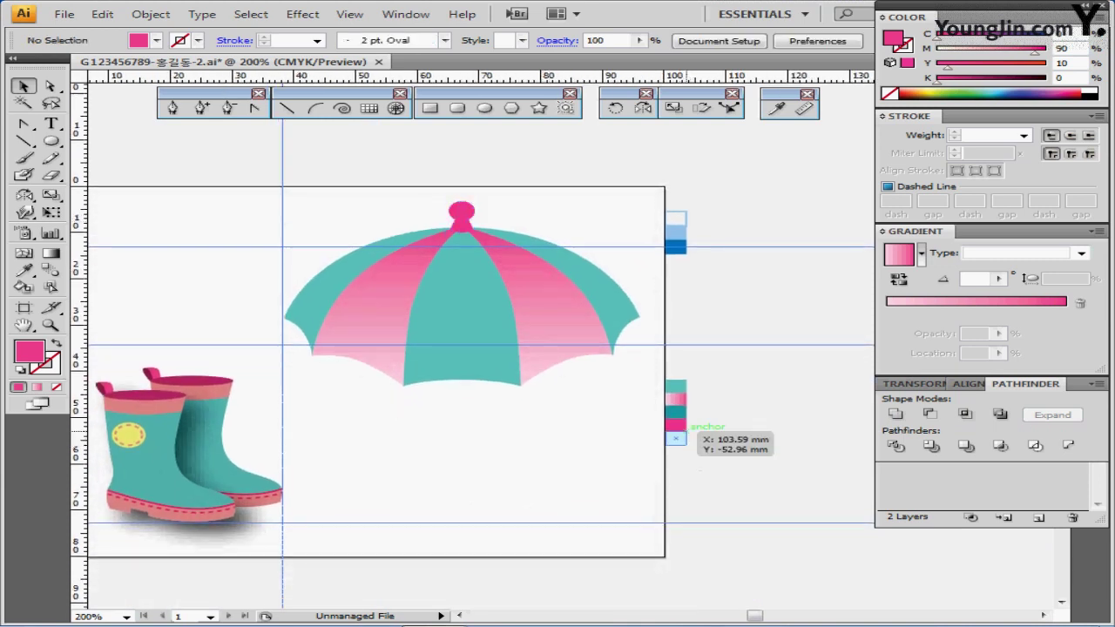
# Draw a narrow upright rectangle in the dark teal swatch colour below the umbrella's middle panel as the shaft, and shift it slightly right
pyautogui.click(678, 412)
pyautogui.hotkey('ctrl', 'shift', 'a')
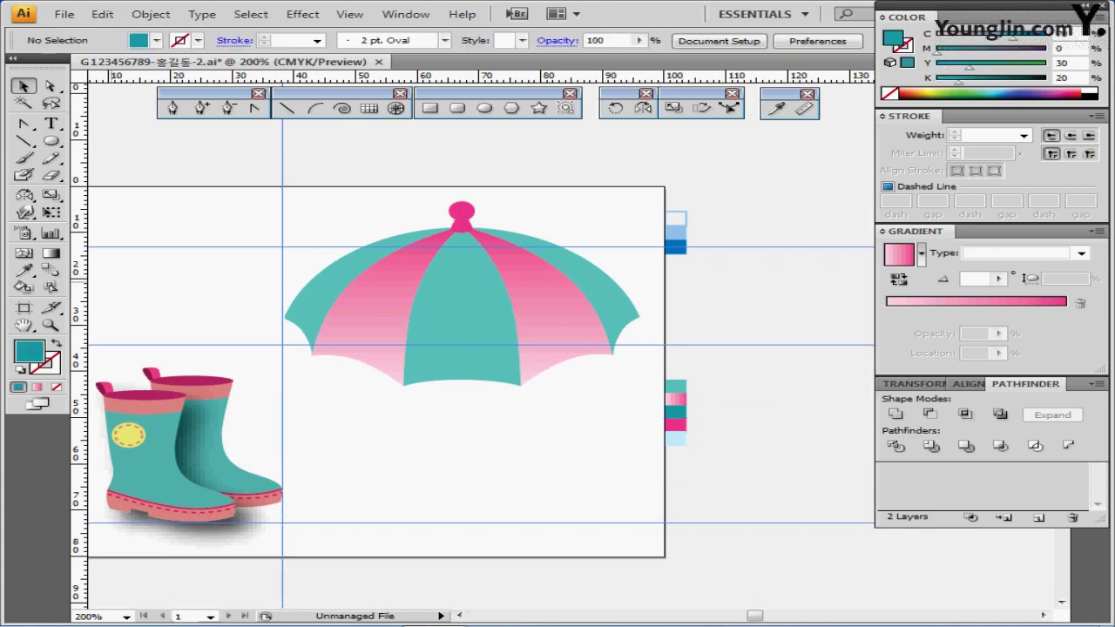
pyautogui.click(431, 108)
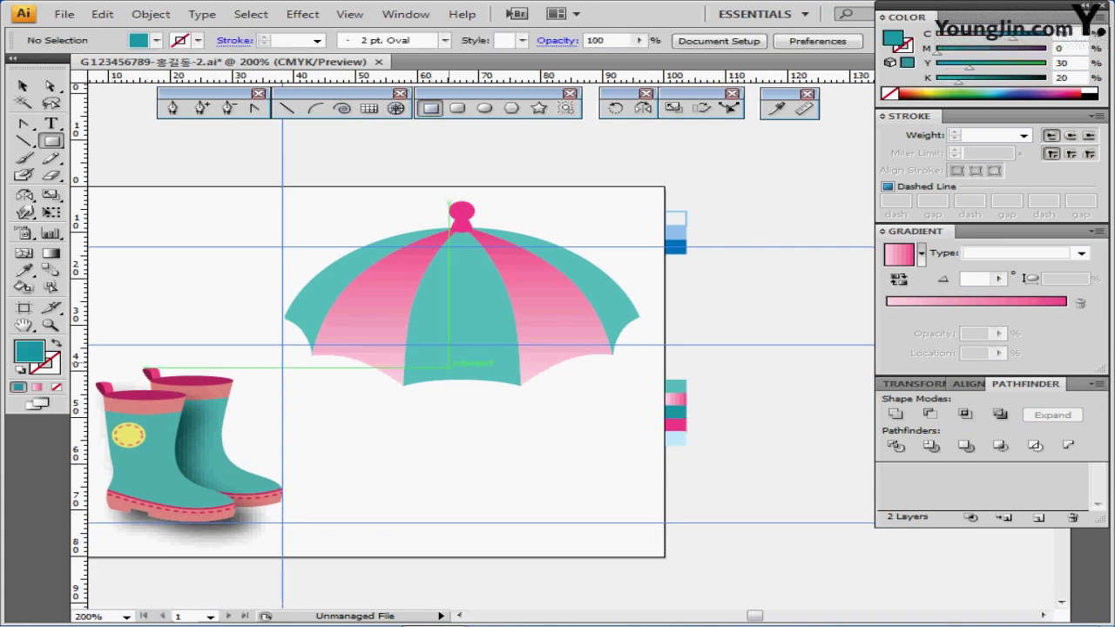
pyautogui.moveTo(456, 355); pyautogui.dragTo(467, 464)
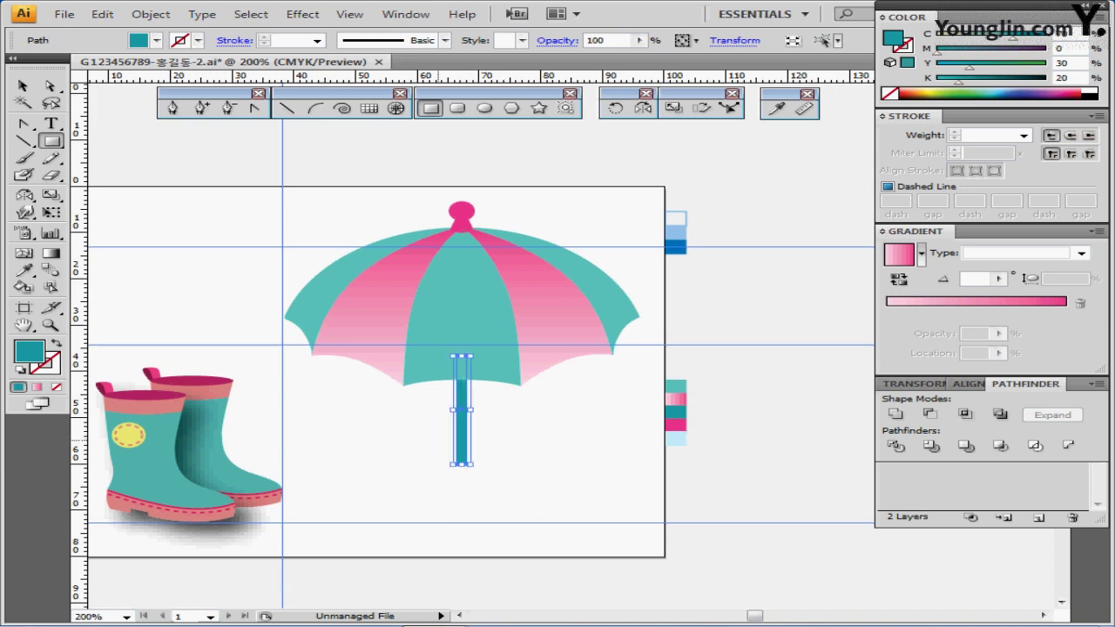
pyautogui.moveTo(454, 409); pyautogui.dragTo(459, 409)
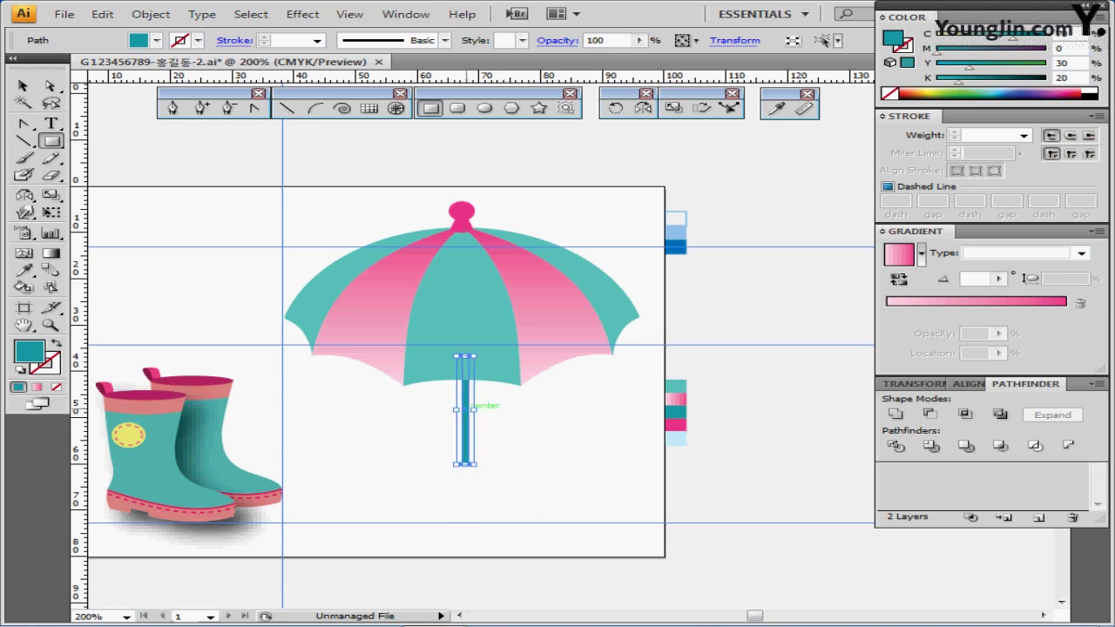
# Draw a rounded rectangle about 2.7 mm wide and 8.6 mm high in the solid pink swatch colour over the shaft's lower end
pyautogui.keyDown('ctrl'); pyautogui.click(640, 419); pyautogui.keyUp('ctrl')
pyautogui.keyDown('ctrl'); pyautogui.click(681, 425); pyautogui.keyUp('ctrl')
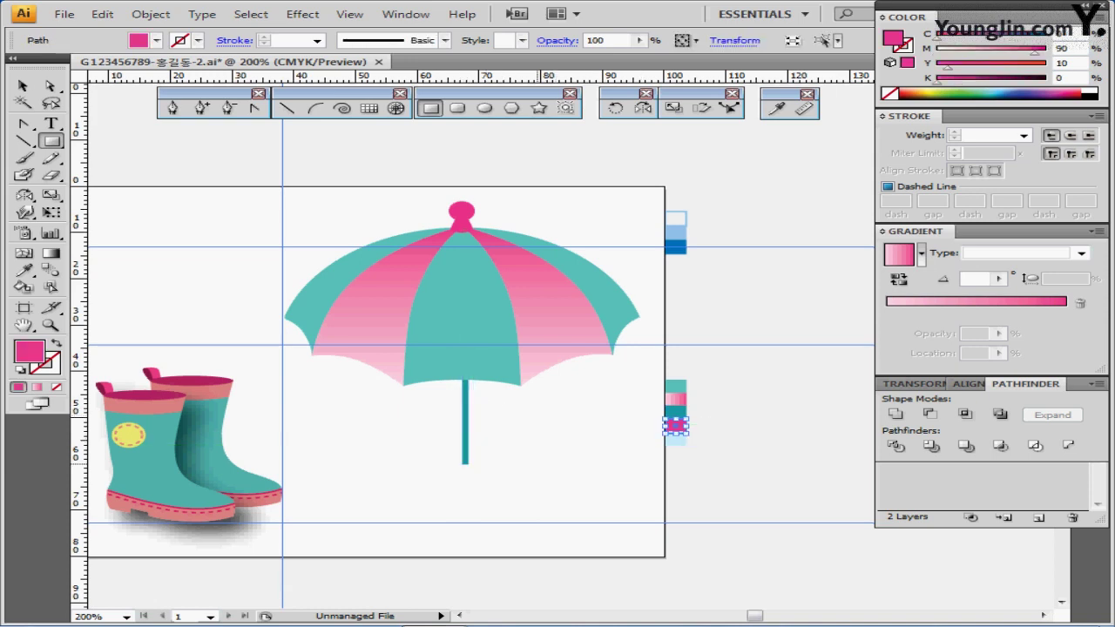
pyautogui.keyDown('ctrl'); pyautogui.click(631, 434); pyautogui.keyUp('ctrl')
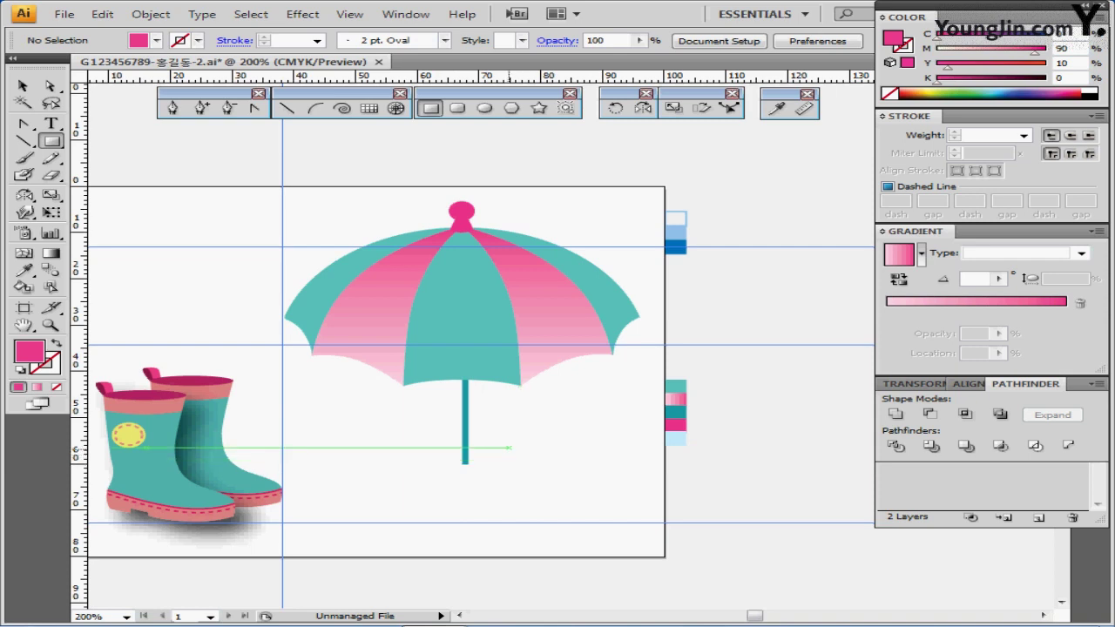
pyautogui.keyDown('ctrl'); pyautogui.click(501, 453); pyautogui.keyUp('ctrl')
pyautogui.moveTo(542, 446); pyautogui.dragTo(537, 421)
pyautogui.moveTo(516, 413); pyautogui.dragTo(531, 408)
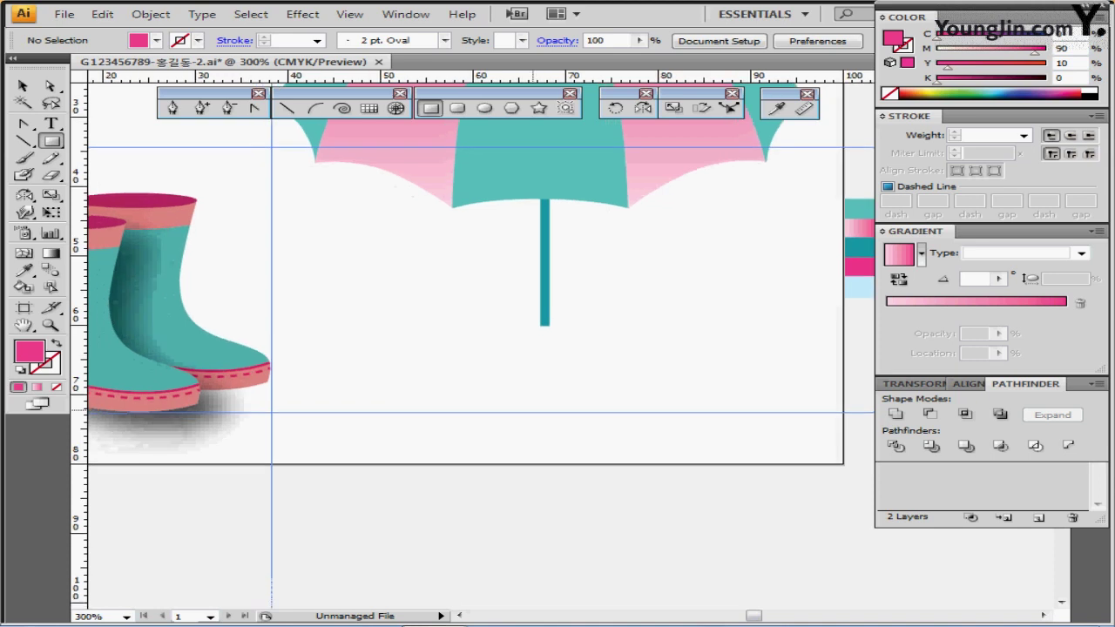
pyautogui.click(457, 108)
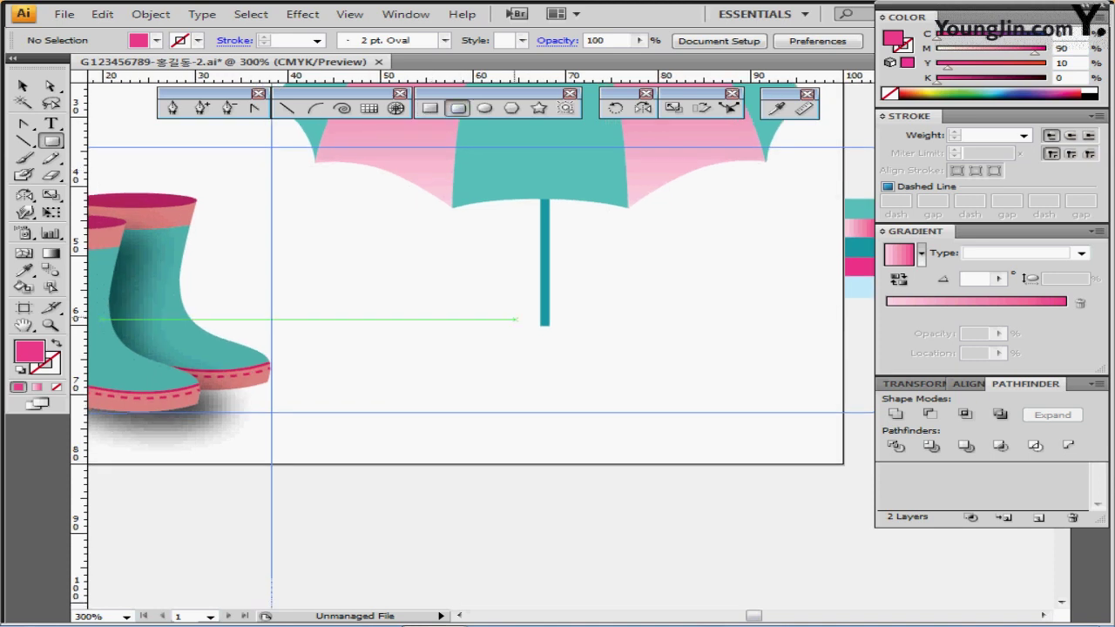
pyautogui.moveTo(527, 320); pyautogui.dragTo(554, 378)
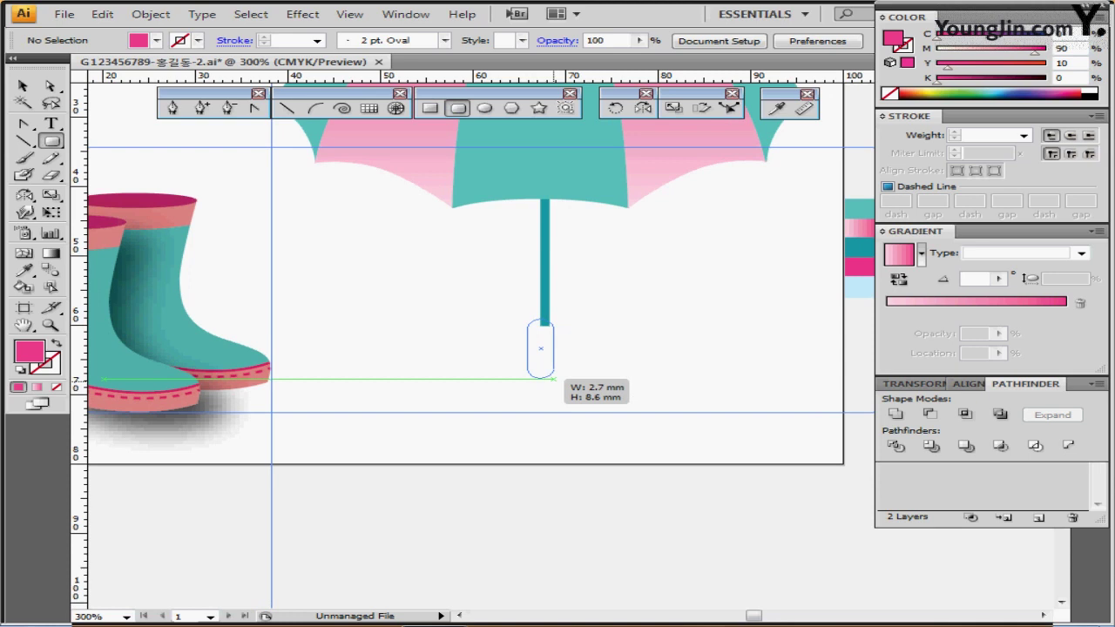
pyautogui.moveTo(554, 378); pyautogui.dragTo(554, 378)
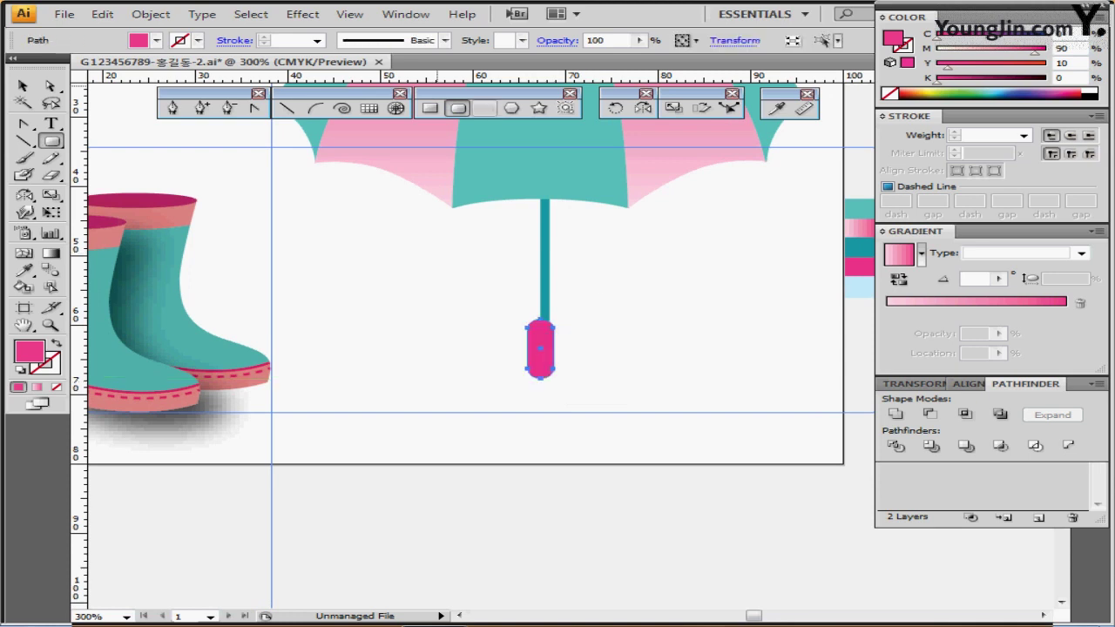
# Draw a flat pink ellipse across the grip's lower end and unite both shapes into one handle
pyautogui.click(485, 108)
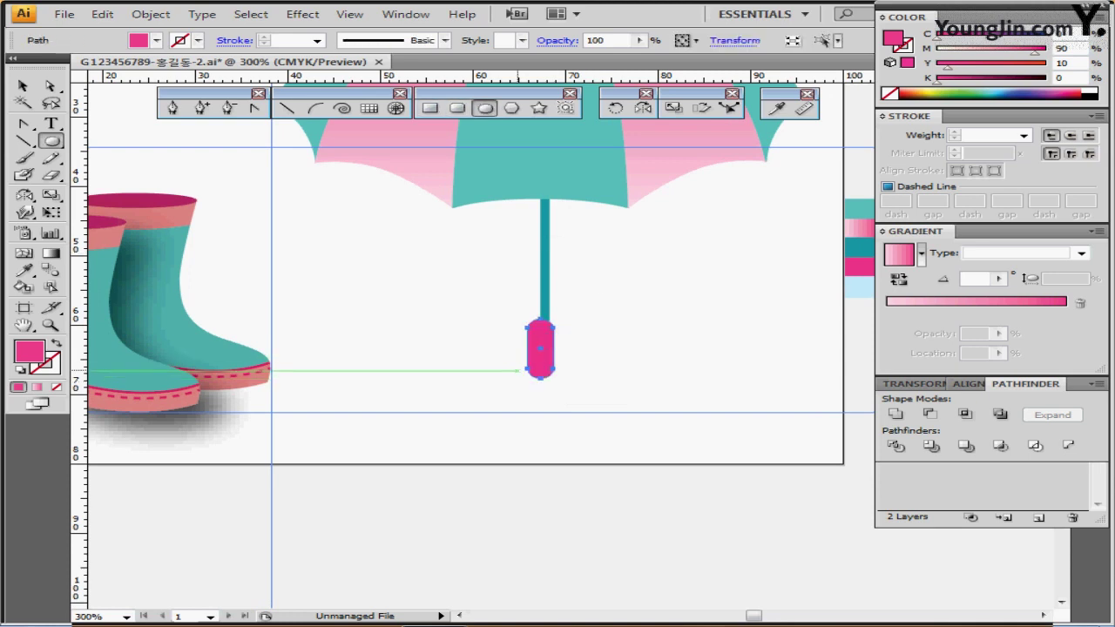
pyautogui.moveTo(518, 373)
pyautogui.mouseDown()
pyautogui.moveTo(565, 384)
pyautogui.moveTo(475, 395)
pyautogui.moveTo(537, 303)
pyautogui.moveTo(487, 379)
pyautogui.mouseUp()
pyautogui.hotkey('ctrl', 'shift', 'a')
pyautogui.keyDown('ctrl'); pyautogui.keyDown('alt'); pyautogui.click(529, 403); pyautogui.keyUp('alt'); pyautogui.keyUp('ctrl')
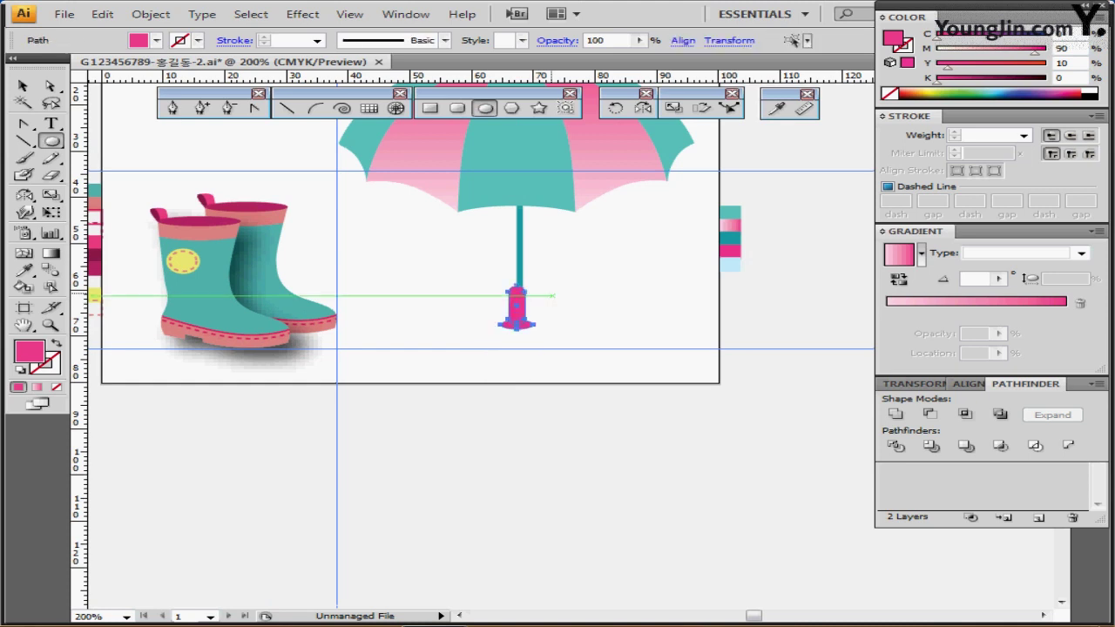
pyautogui.click(970, 383)
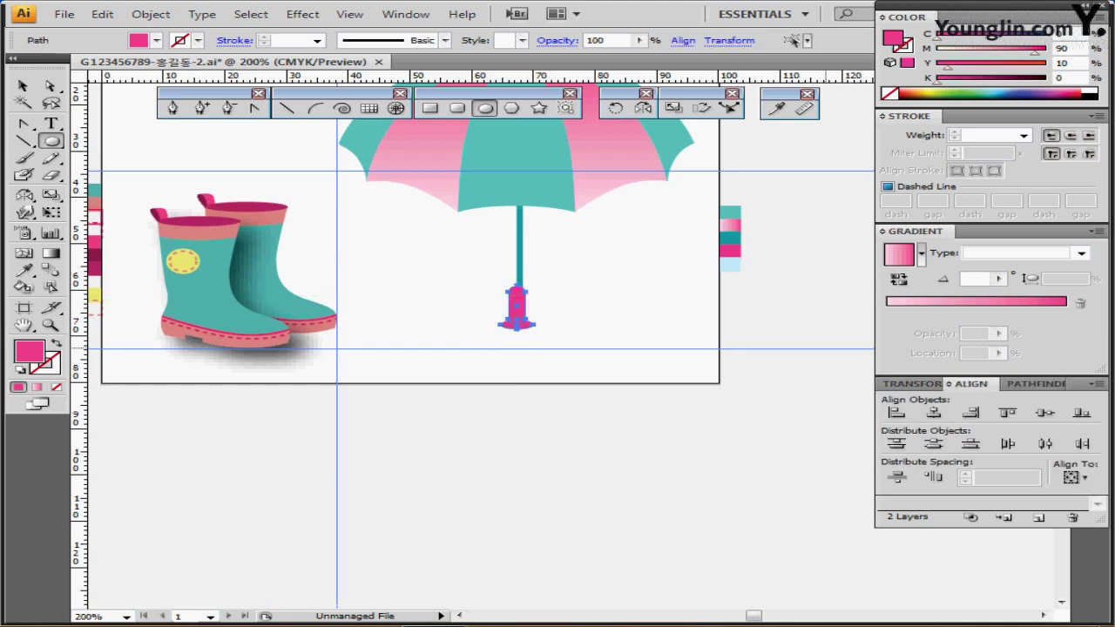
pyautogui.click(1025, 383)
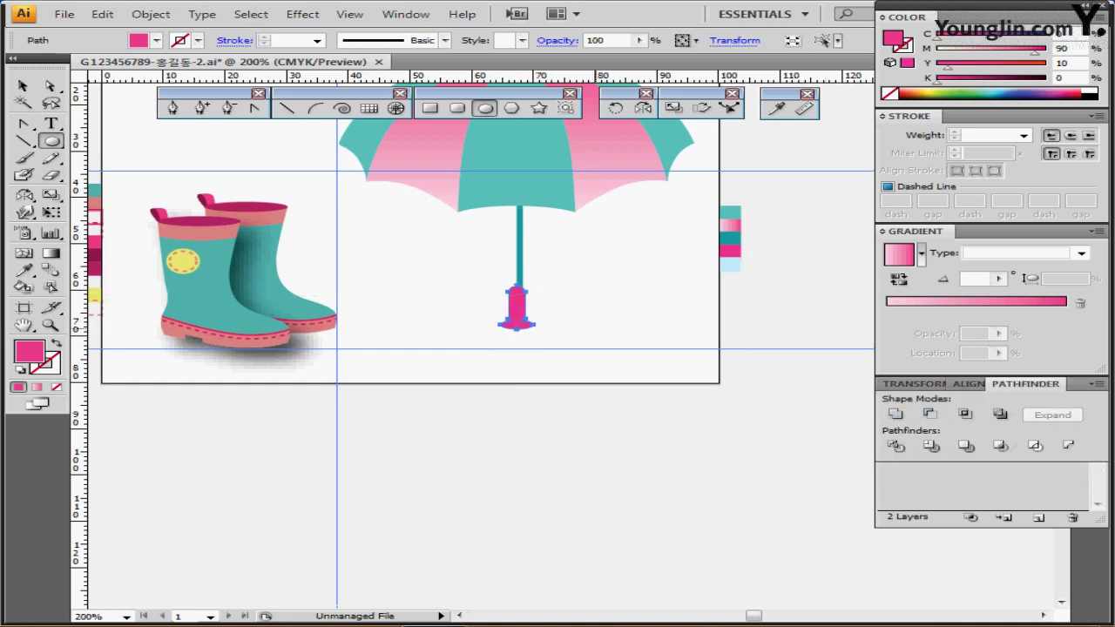
# Align the canopy, cap, shaft and handle on their horizontal centres and group them as one umbrella
pyautogui.hotkey('ctrl', '-')
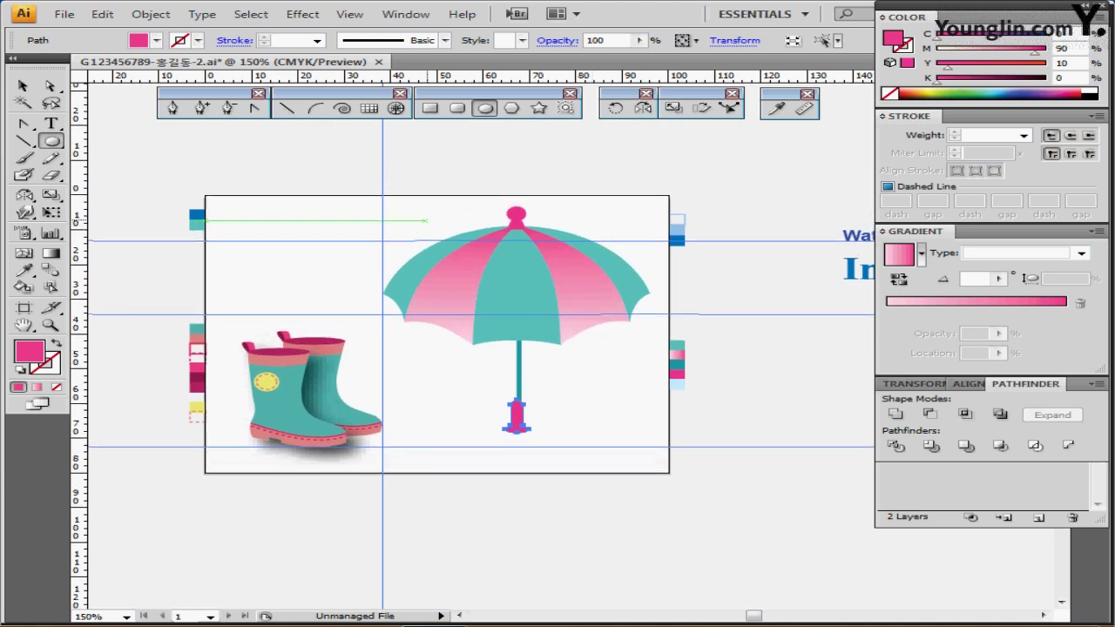
pyautogui.moveTo(440, 179); pyautogui.dragTo(572, 449)
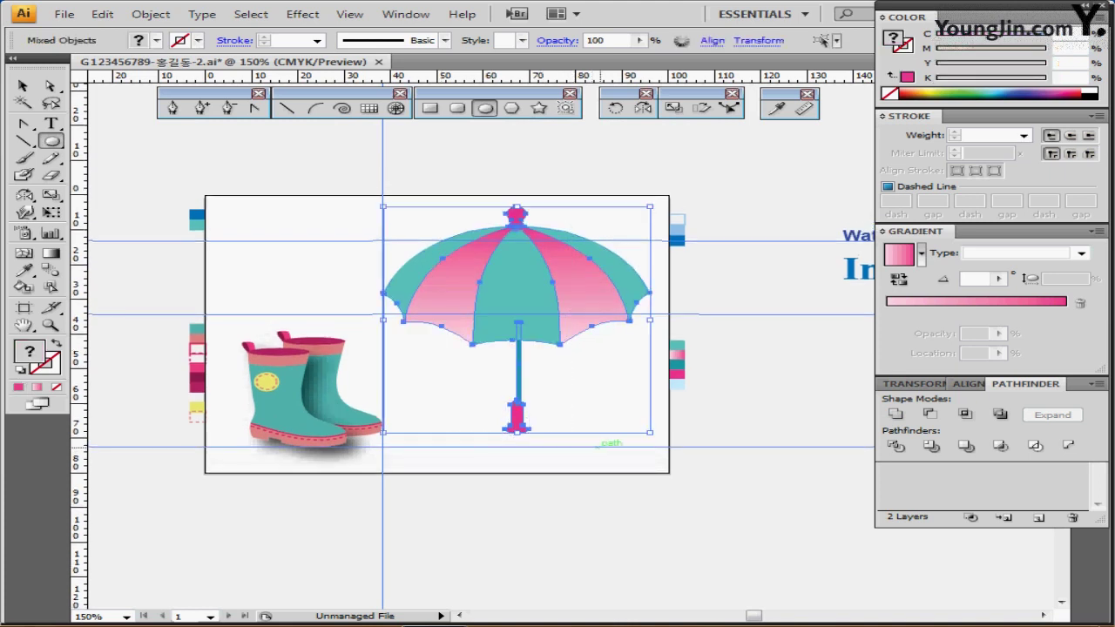
pyautogui.click(970, 383)
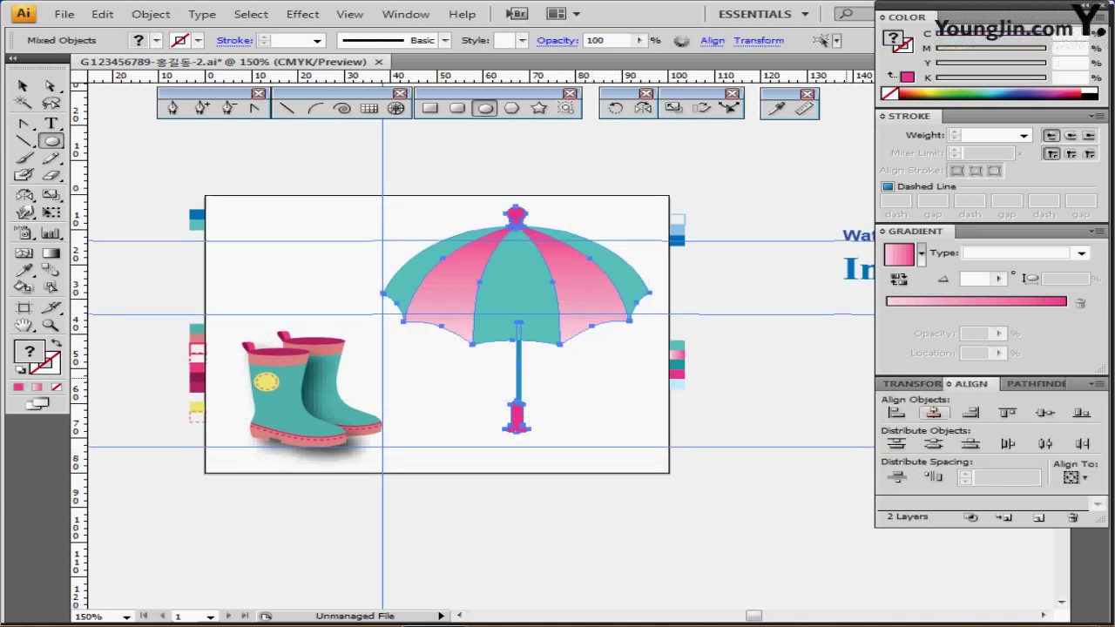
pyautogui.click(932, 412)
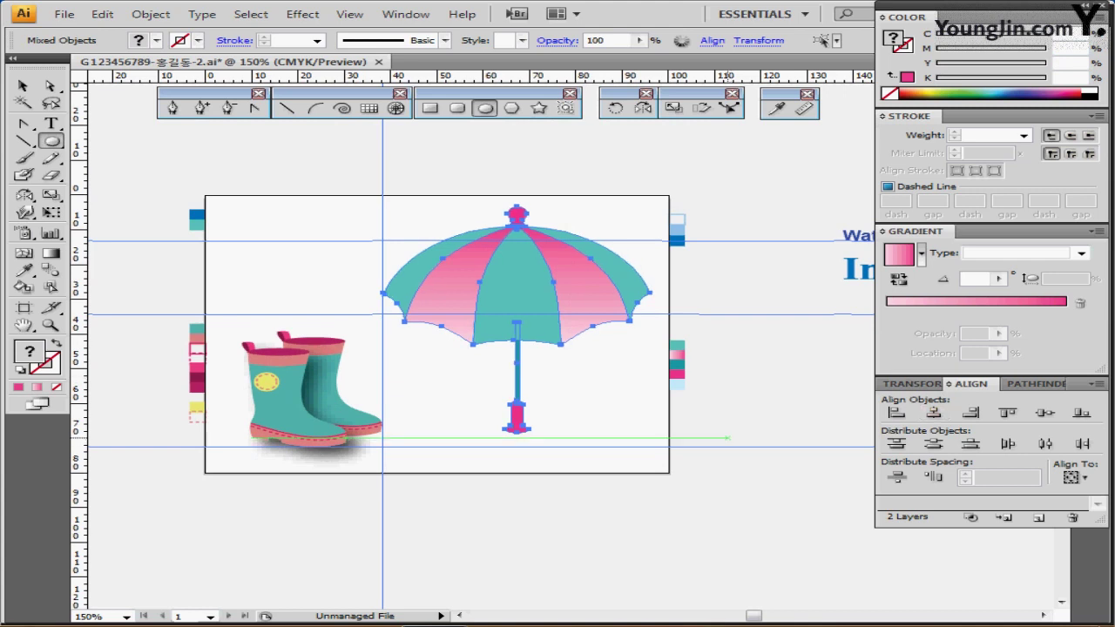
pyautogui.press('ctrl')
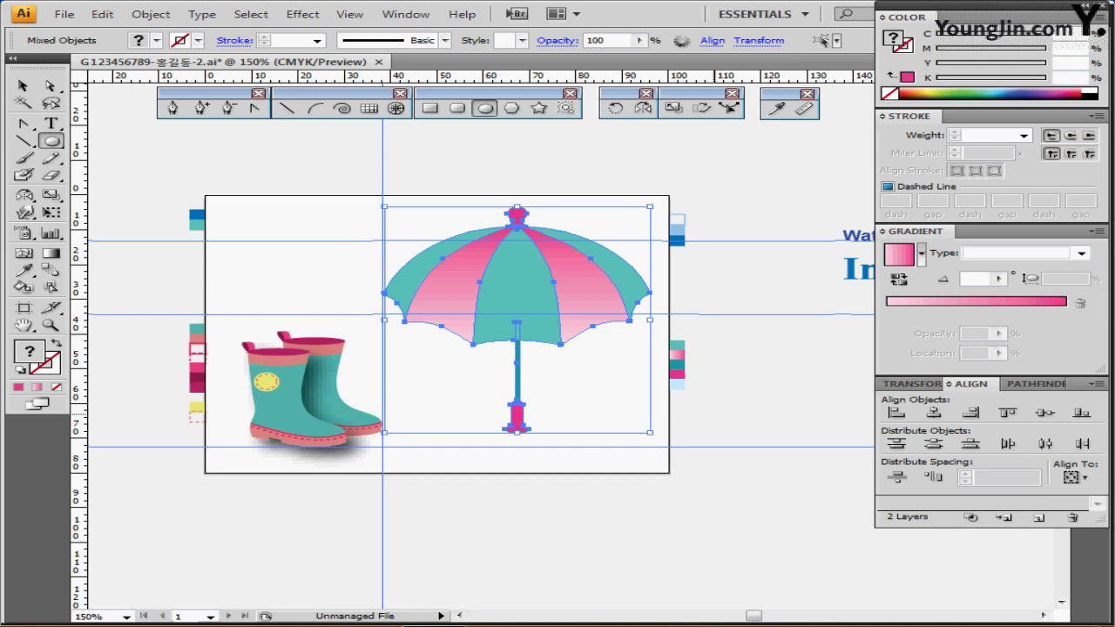
pyautogui.hotkey('ctrl', 'g')
pyautogui.hotkey('ctrl', 'shift', 'b')
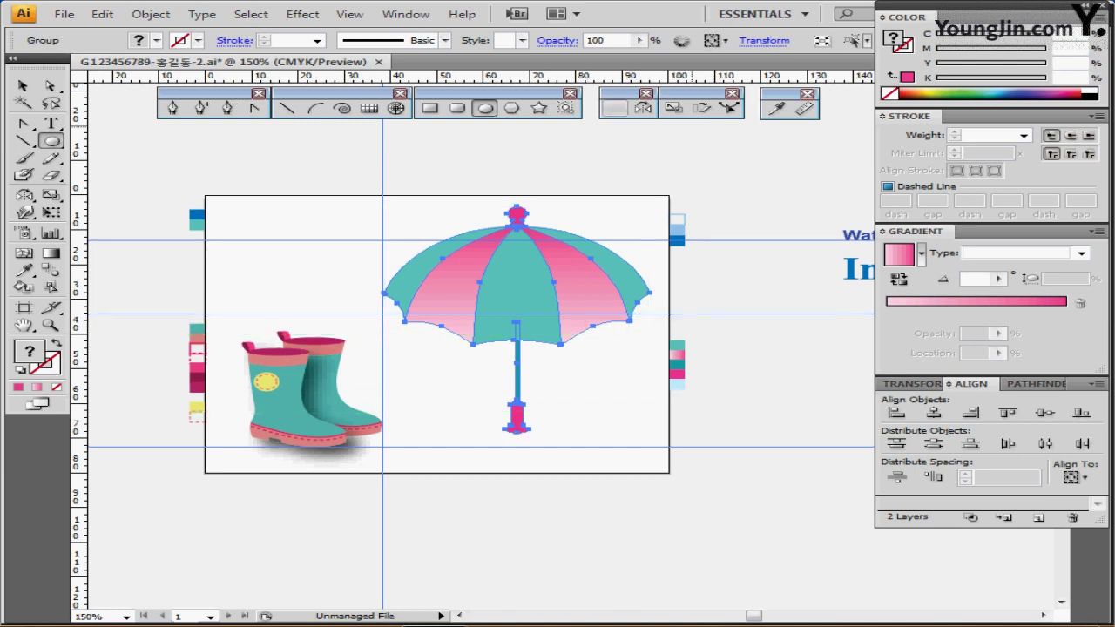
# Rotate the umbrella group by -50° and move it down so its handle lies beside the boots
pyautogui.press('r')
pyautogui.keyDown('alt'); pyautogui.click(630, 318); pyautogui.keyUp('alt')
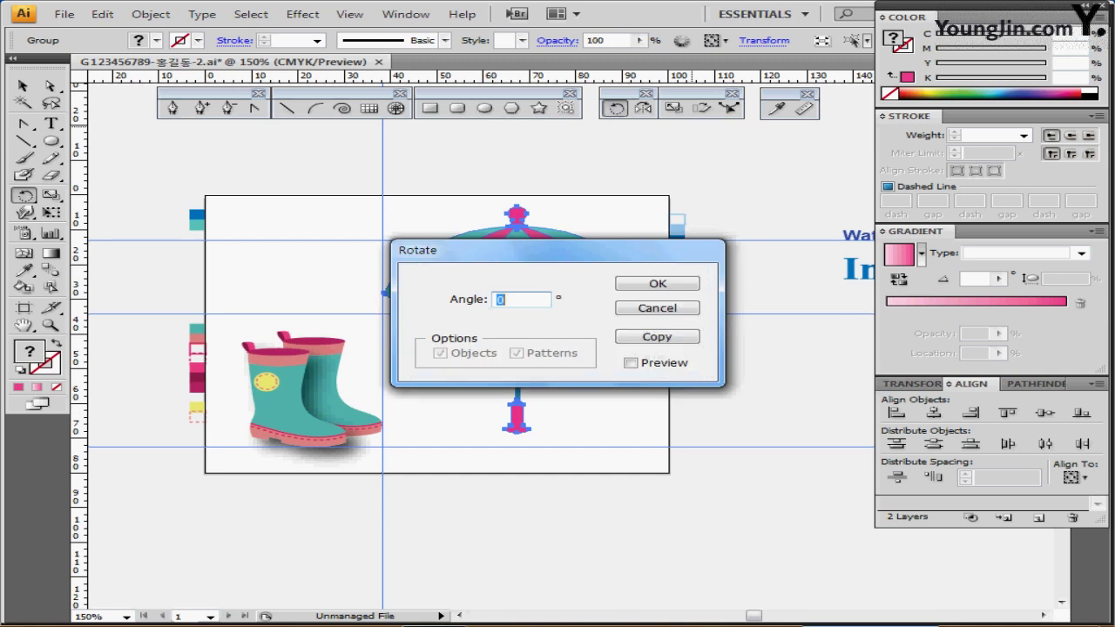
pyautogui.write('-50')
pyautogui.press('Return')
pyautogui.moveTo(593, 399)
pyautogui.mouseDown()
pyautogui.moveTo(526, 261)
pyautogui.moveTo(585, 343)
pyautogui.moveTo(581, 393)
pyautogui.mouseUp()
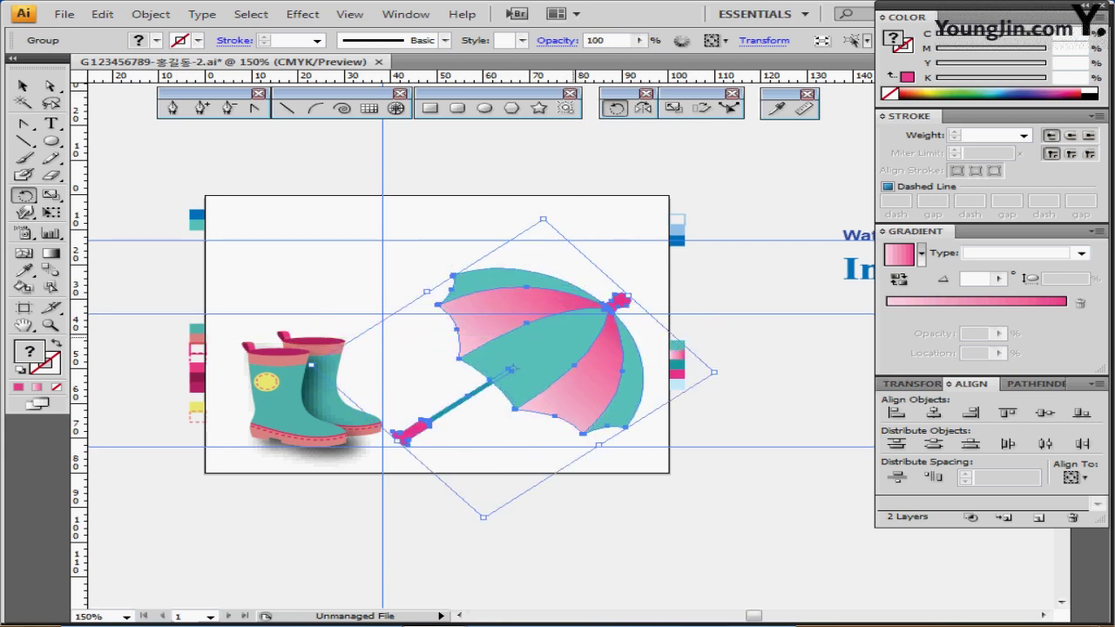
# Nudge the umbrella group slightly to the right, away from the boots, and deselect it
pyautogui.moveTo(576, 338)
pyautogui.mouseDown()
pyautogui.moveTo(587, 343)
pyautogui.moveTo(584, 334)
pyautogui.mouseUp()
pyautogui.keyDown('ctrl'); pyautogui.click(538, 229); pyautogui.keyUp('ctrl')
pyautogui.moveTo(567, 244); pyautogui.dragTo(562, 210)
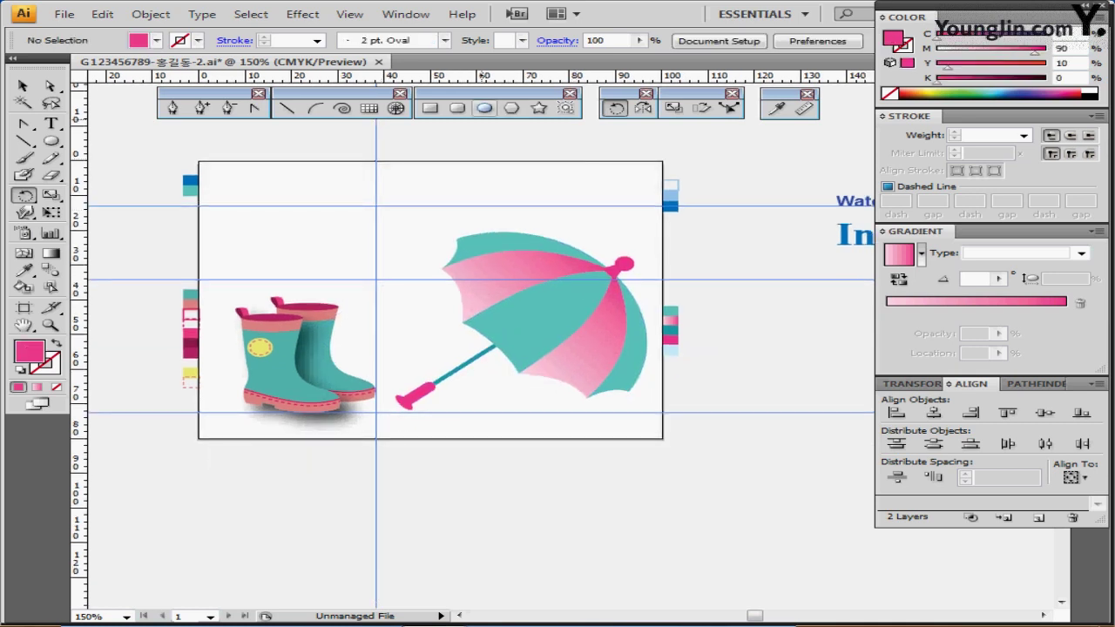
# Draw an ellipse 48 mm wide and 13 mm high over the umbrella handle in the pale blue swatch colour
pyautogui.click(483, 109)
pyautogui.keyDown('ctrl'); pyautogui.click(670, 350); pyautogui.keyUp('ctrl')
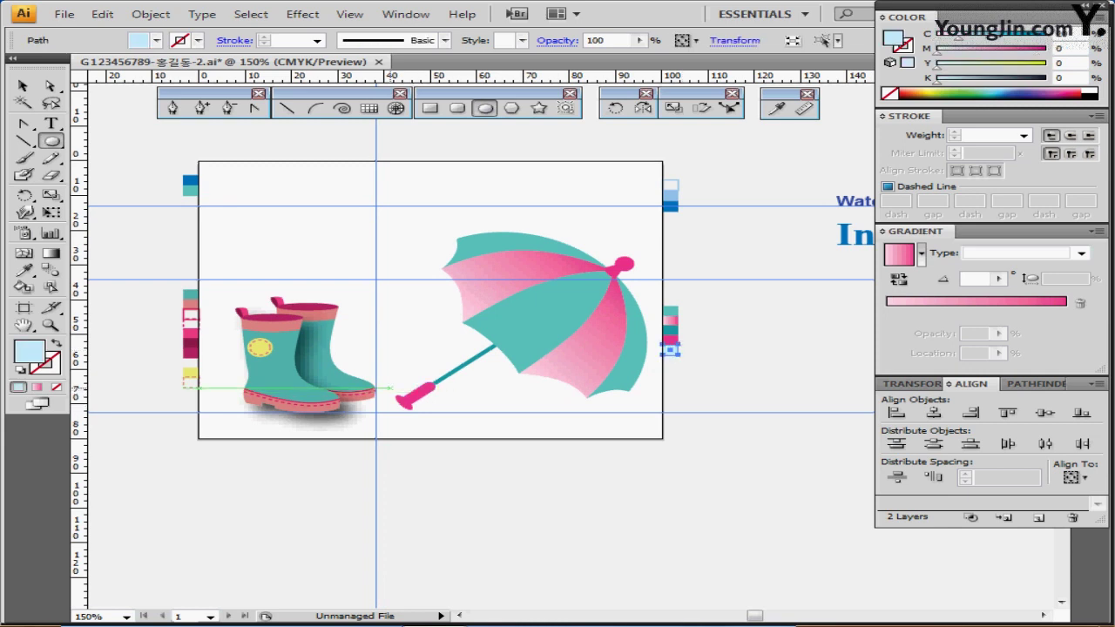
pyautogui.click(383, 374)
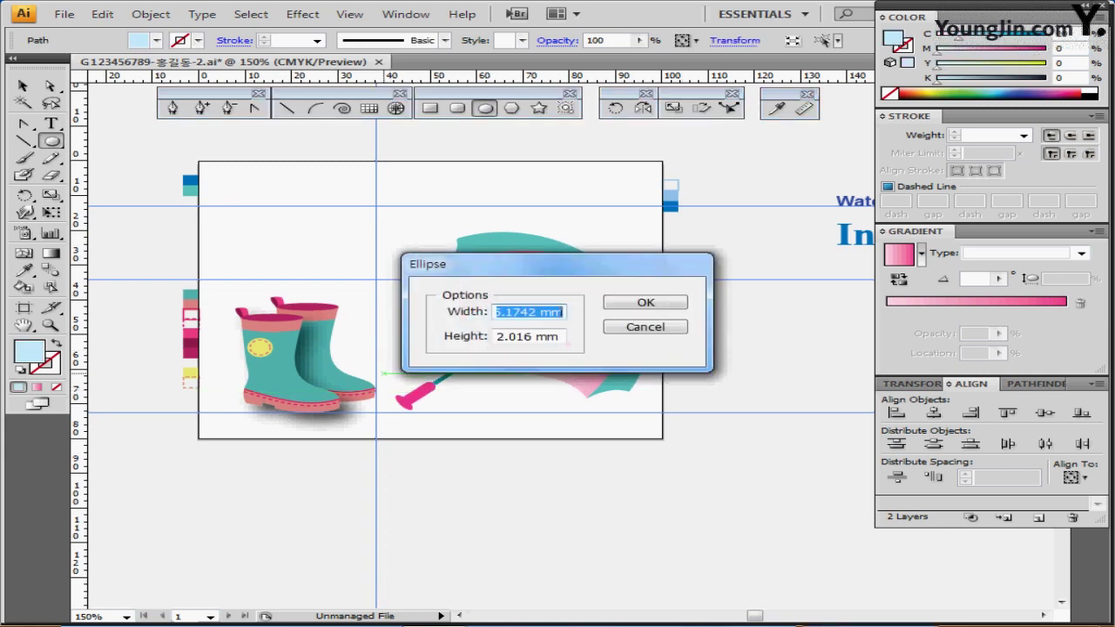
pyautogui.write('48')
pyautogui.press('Tab')
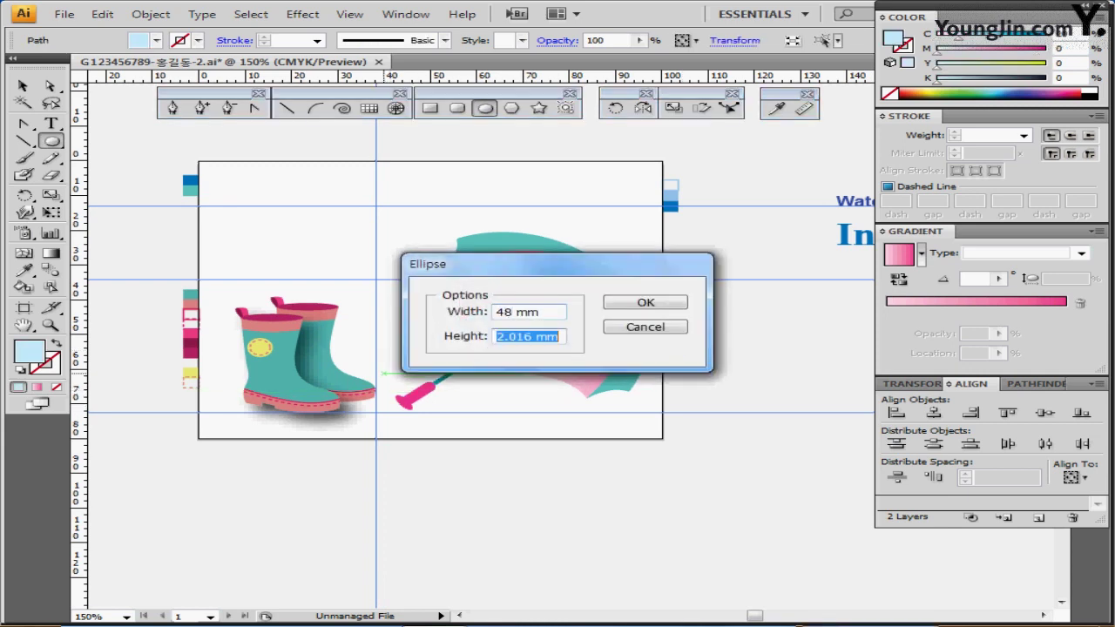
pyautogui.write('10')
pyautogui.press('Return')
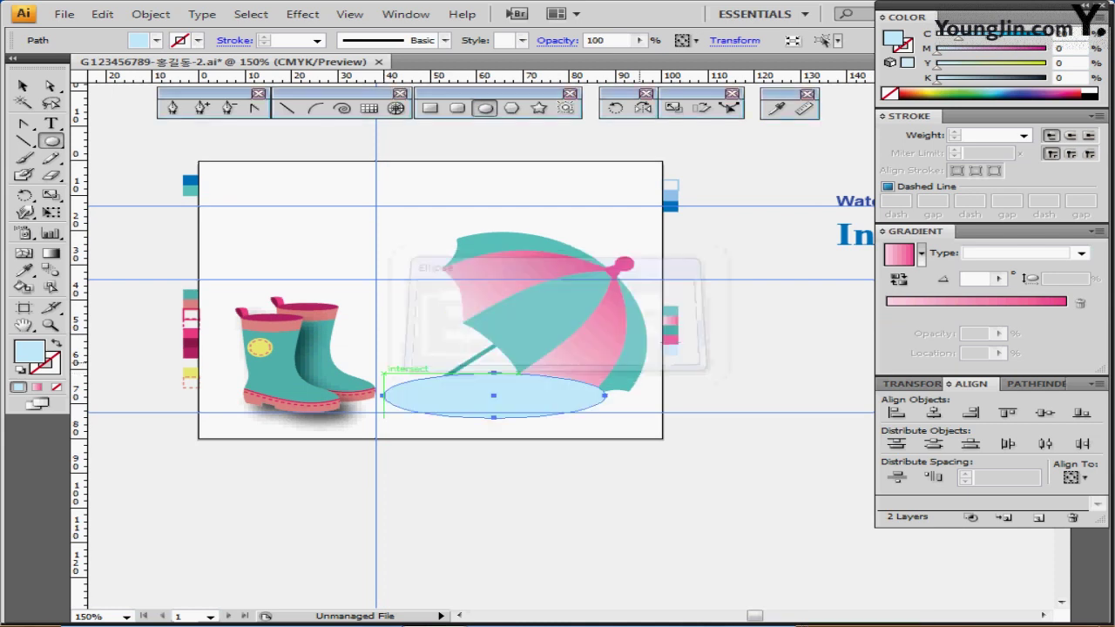
# Move the pale blue ellipse left under the boots and umbrella handle, send it to the back and deselect it
pyautogui.moveTo(550, 392); pyautogui.dragTo(461, 399)
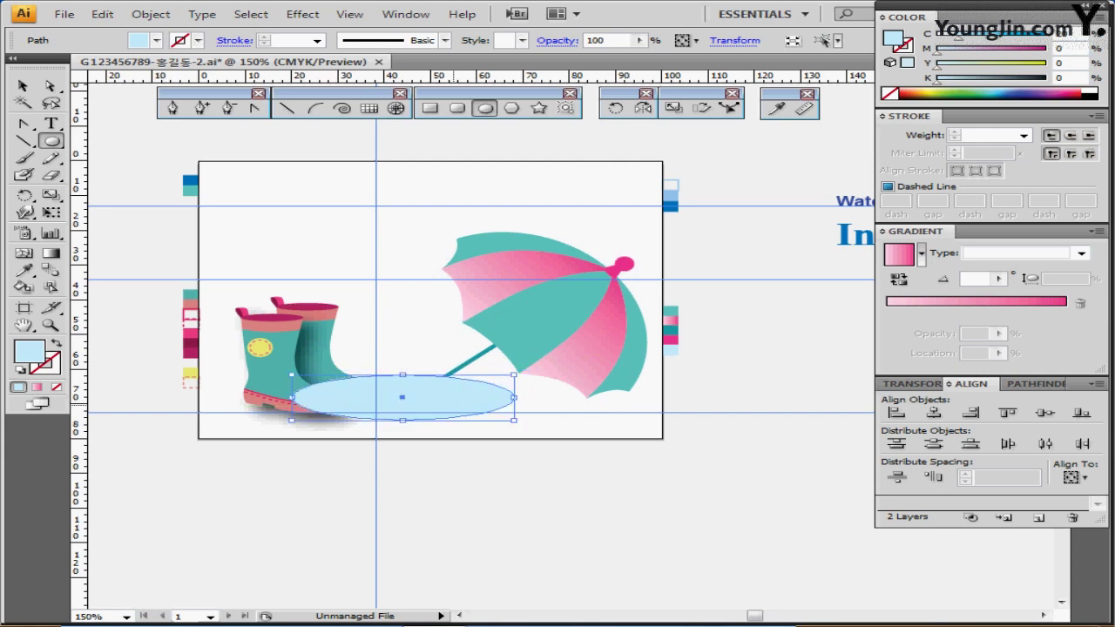
pyautogui.hotkey('ctrl', 'shift', '[')
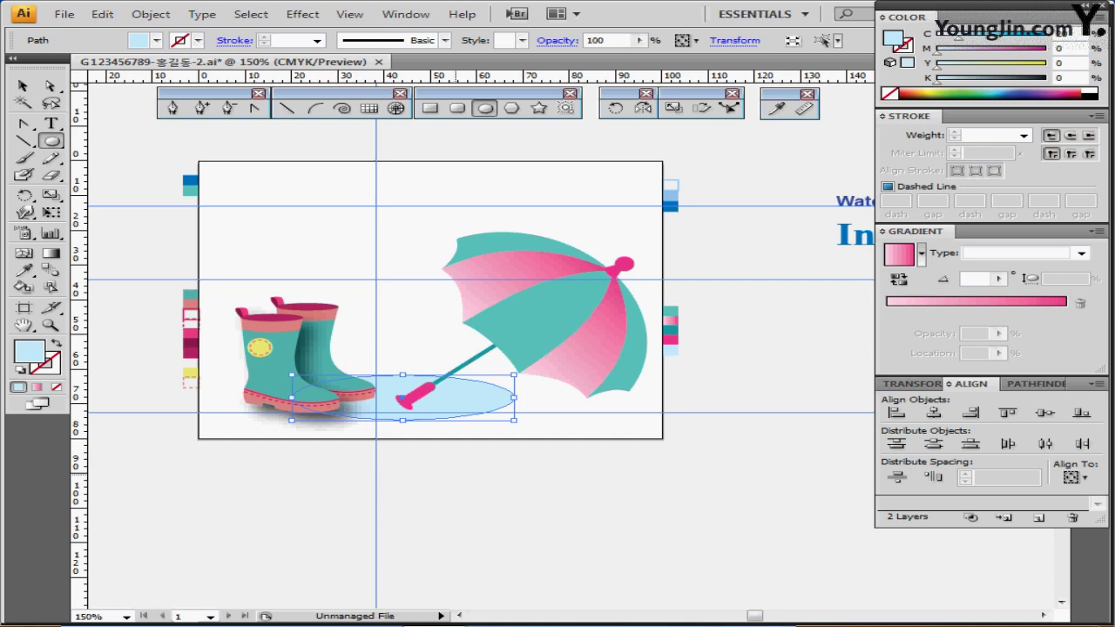
pyautogui.hotkey('ctrl', 'shift', 'a')
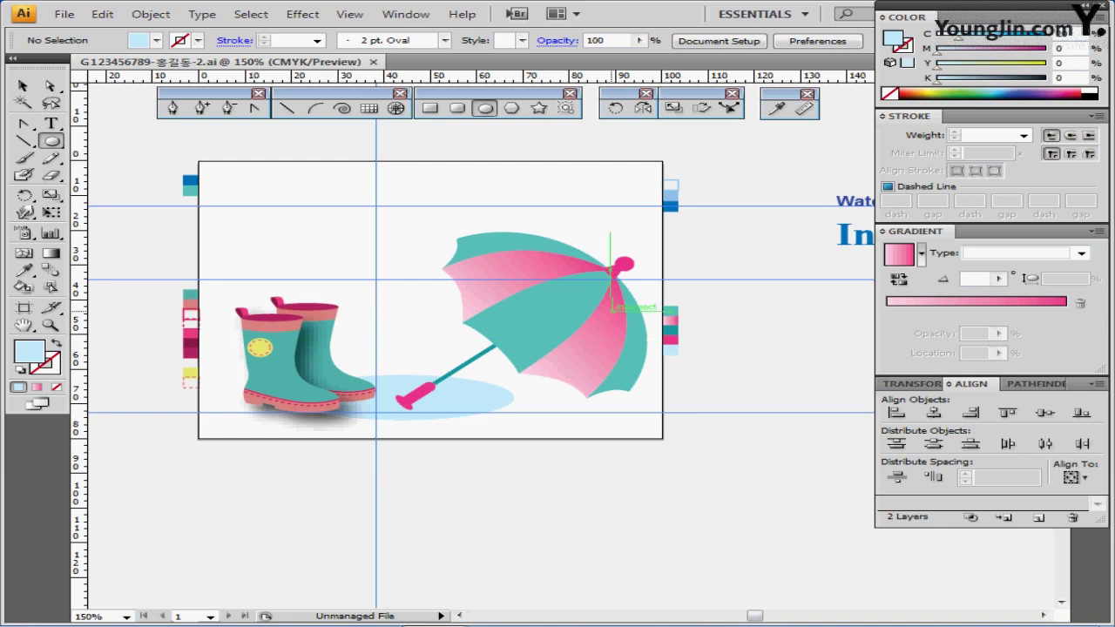
# Draw a 15 mm circle with the blue-outlined swatch's style above the umbrella, plus a concentric circle about 12.5 mm wide filled in that blue
pyautogui.hotkey('ctrl', '+')
pyautogui.hotkey('ctrl', '+')
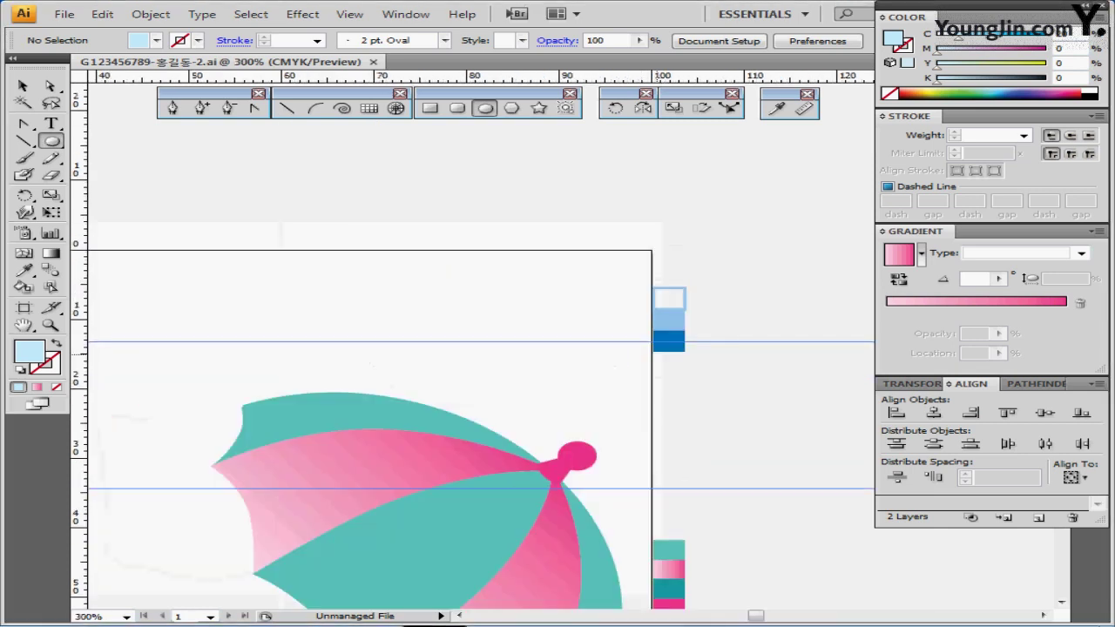
pyautogui.moveTo(656, 283); pyautogui.dragTo(757, 225)
pyautogui.keyDown('ctrl'); pyautogui.click(768, 230); pyautogui.keyUp('ctrl')
pyautogui.hotkey('ctrl', 'shift', 'a')
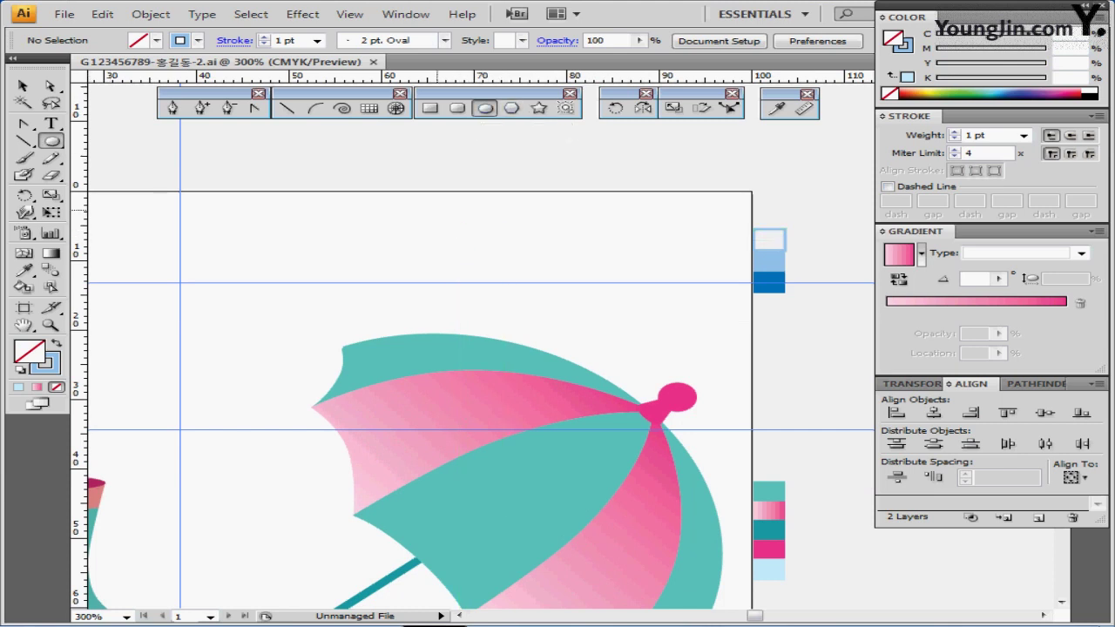
pyautogui.click(480, 214)
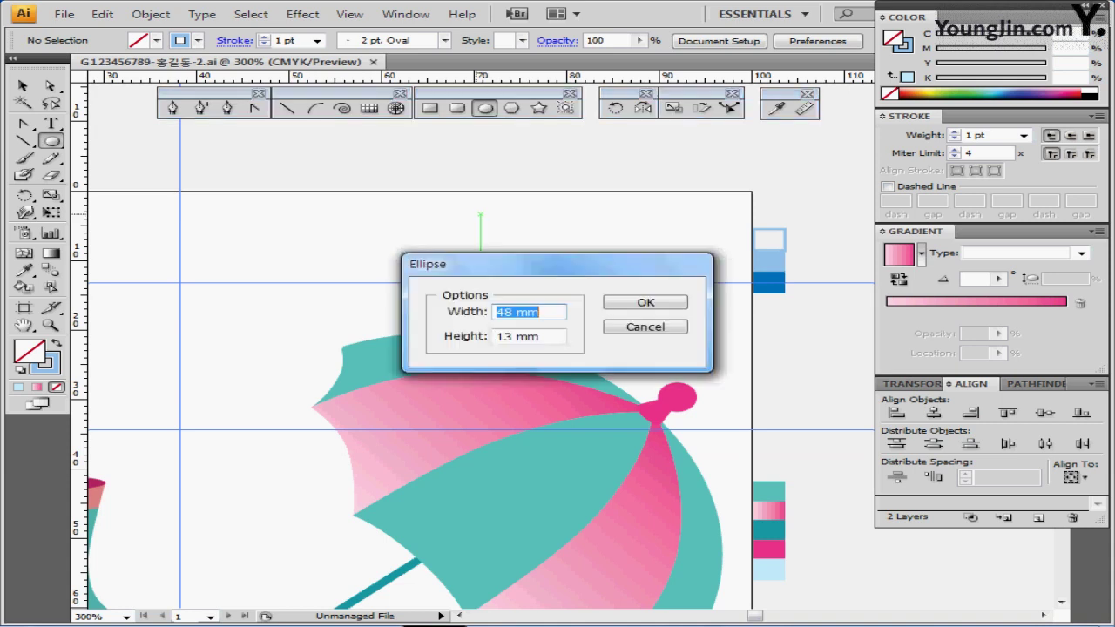
pyautogui.write('15')
pyautogui.press('Tab')
pyautogui.write('15')
pyautogui.press('Return')
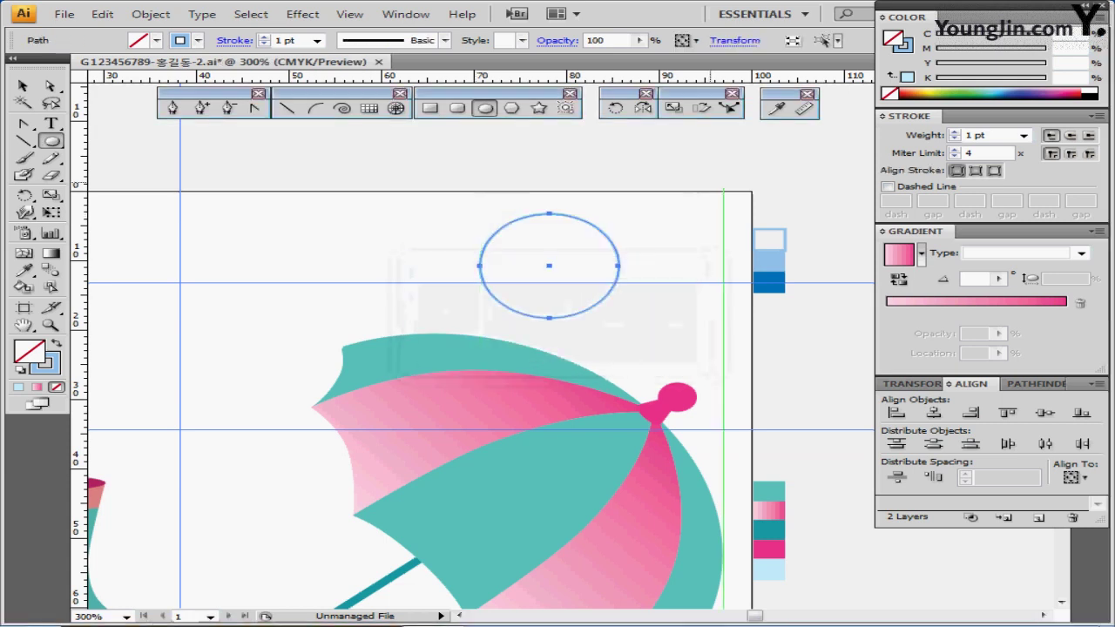
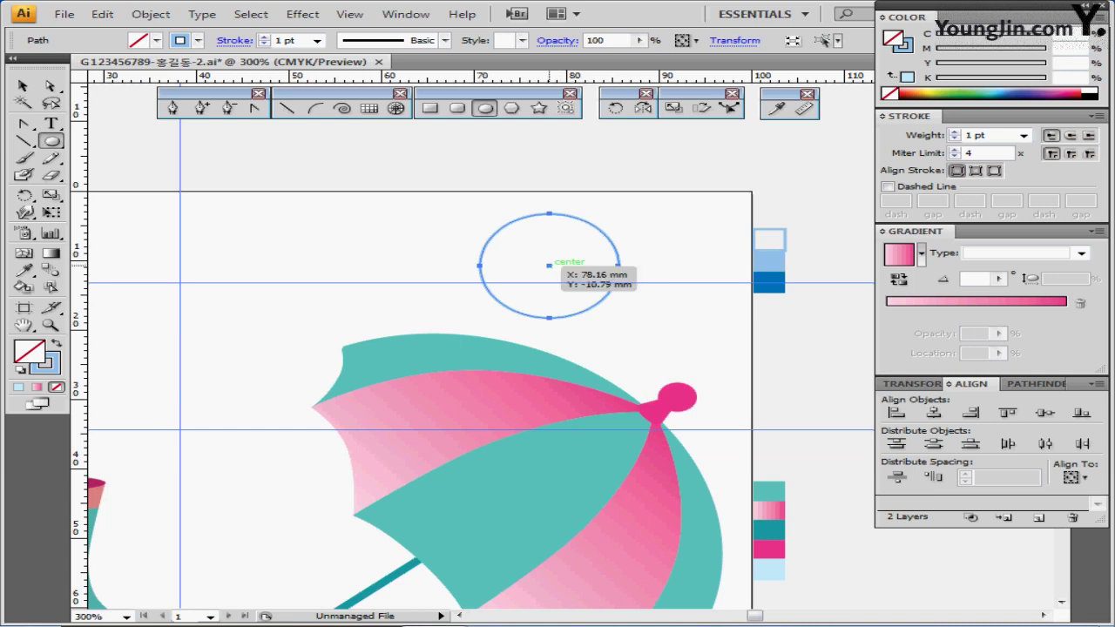
pyautogui.moveTo(549, 265)
pyautogui.mouseDown()
pyautogui.moveTo(578, 218)
pyautogui.moveTo(581, 286)
pyautogui.moveTo(608, 307)
pyautogui.mouseUp()
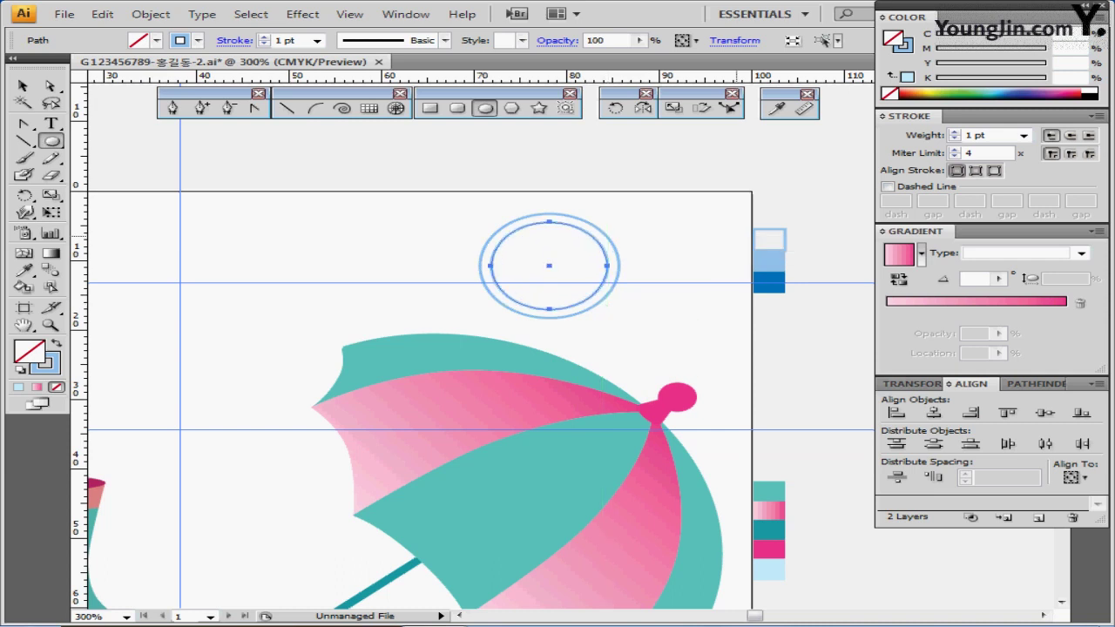
pyautogui.hotkey('shift', 'x')
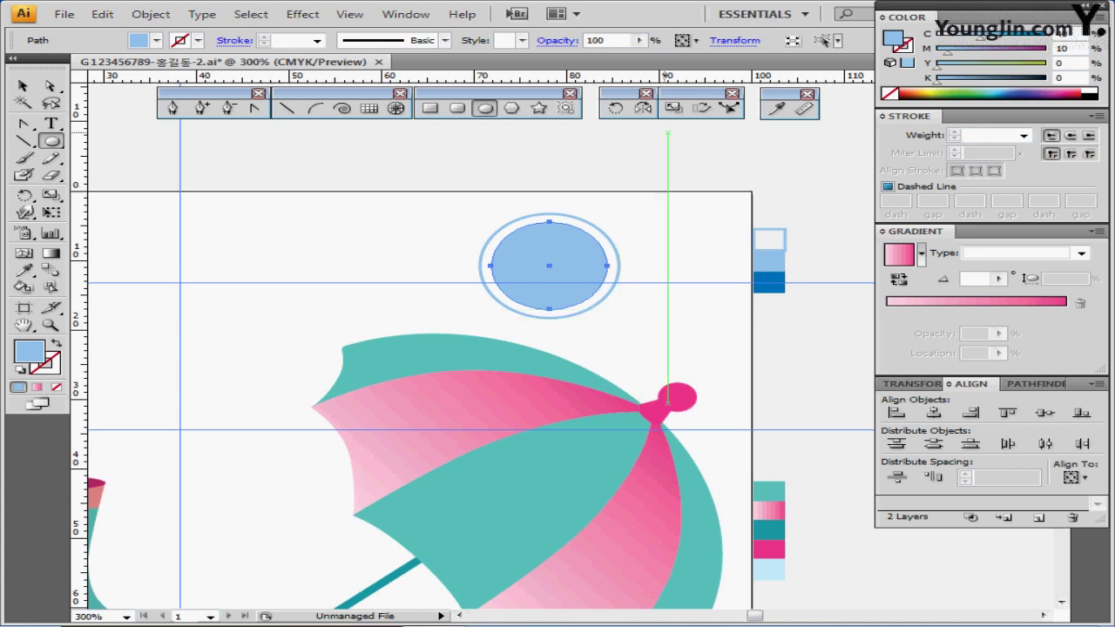
# Draw a 5 mm circle in the dark blue swatch colour and place it in the lower right part of the filled circle
pyautogui.keyDown('ctrl'); pyautogui.click(769, 285); pyautogui.keyUp('ctrl')
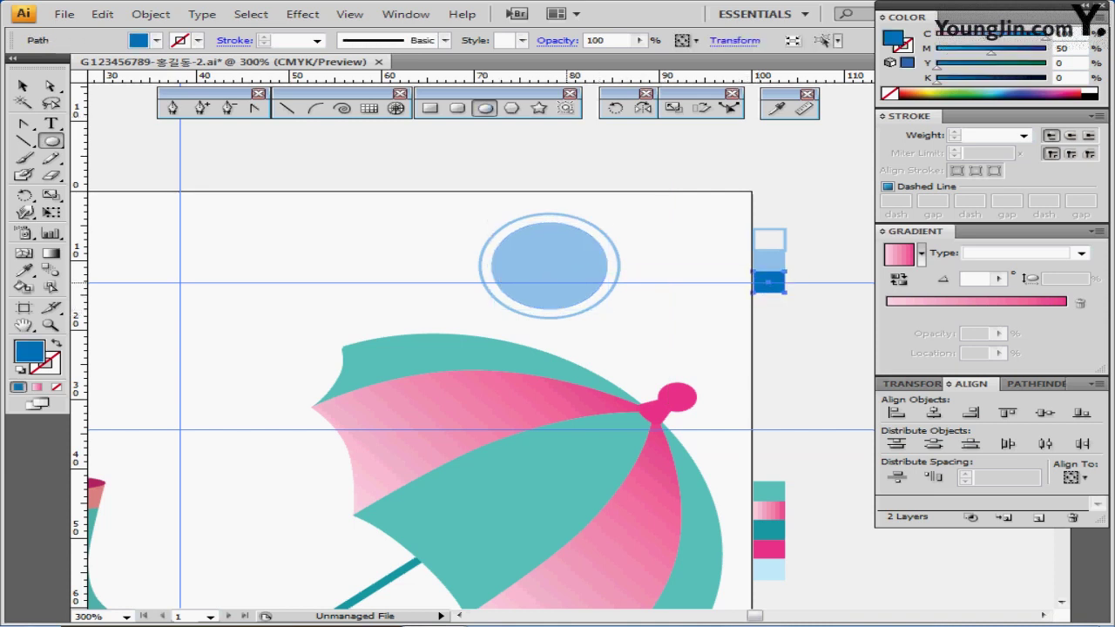
pyautogui.keyDown('ctrl'); pyautogui.click(588, 282); pyautogui.keyUp('ctrl')
pyautogui.keyDown('ctrl'); pyautogui.click(587, 329); pyautogui.keyUp('ctrl')
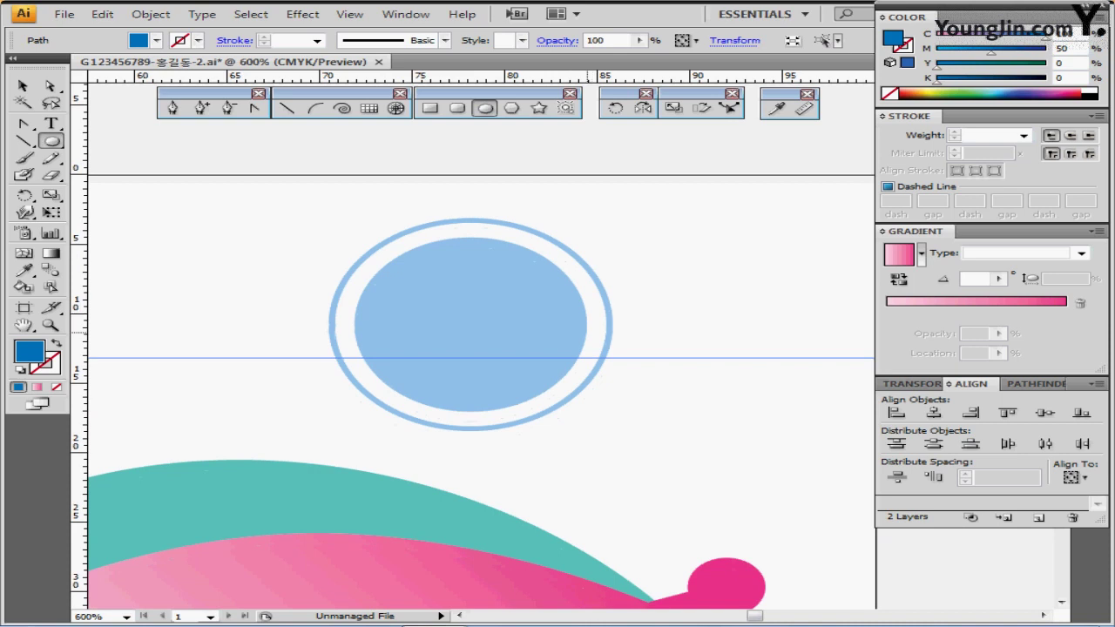
pyautogui.keyDown('ctrl'); pyautogui.click(589, 330); pyautogui.keyUp('ctrl')
pyautogui.moveTo(590, 328)
pyautogui.mouseDown()
pyautogui.moveTo(611, 312)
pyautogui.moveTo(584, 309)
pyautogui.mouseUp()
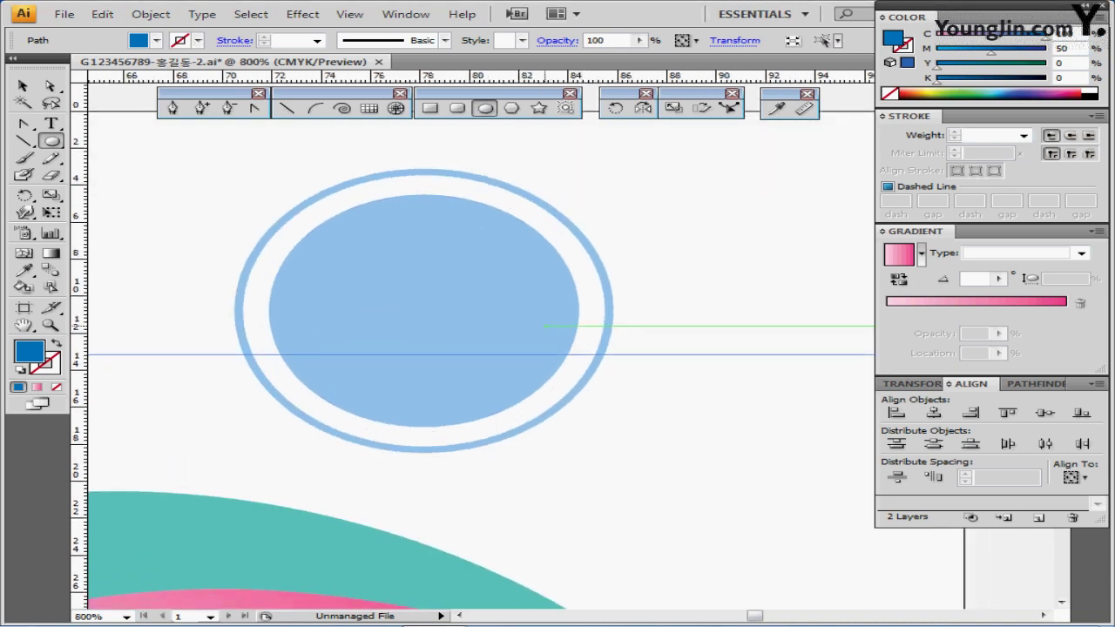
pyautogui.click(491, 349)
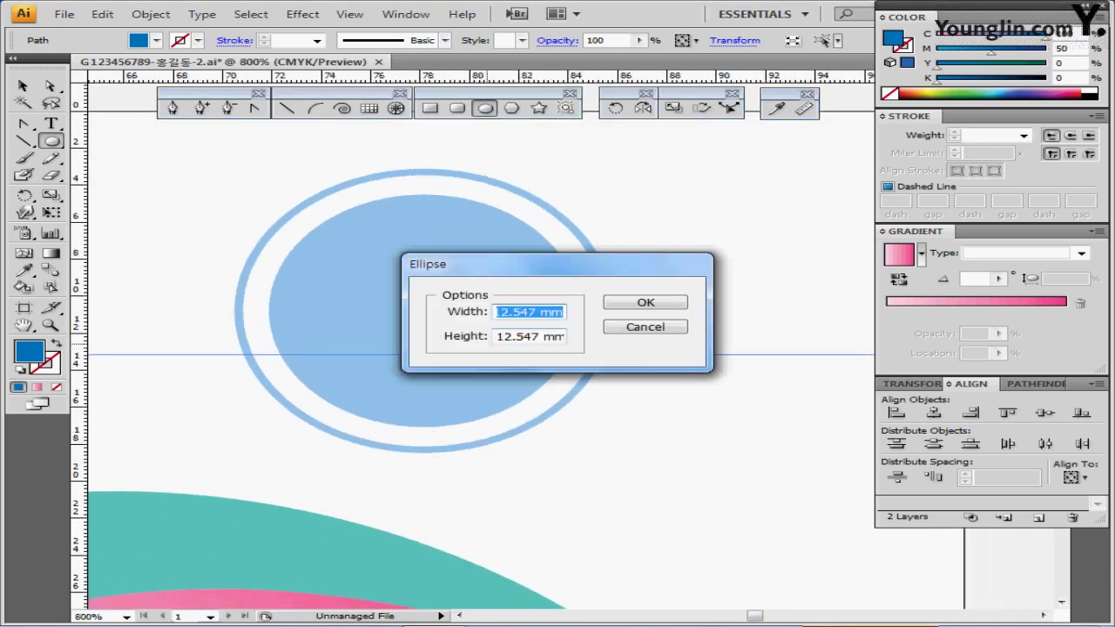
pyautogui.write('5')
pyautogui.press('Tab')
pyautogui.write('3.7')
pyautogui.press('Return')
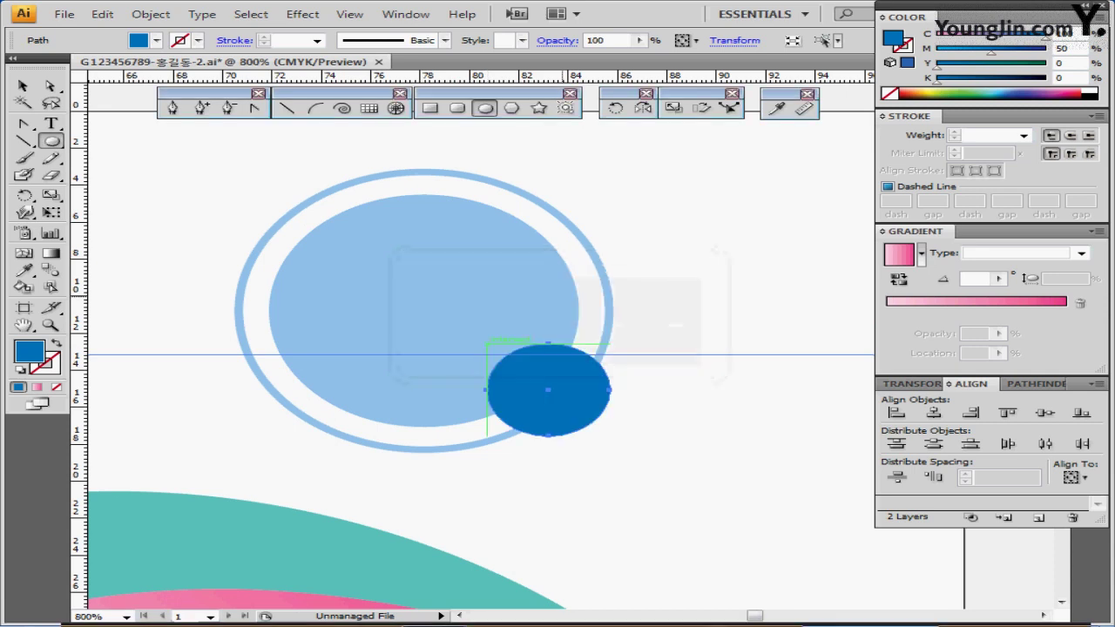
pyautogui.moveTo(569, 394); pyautogui.dragTo(465, 343)
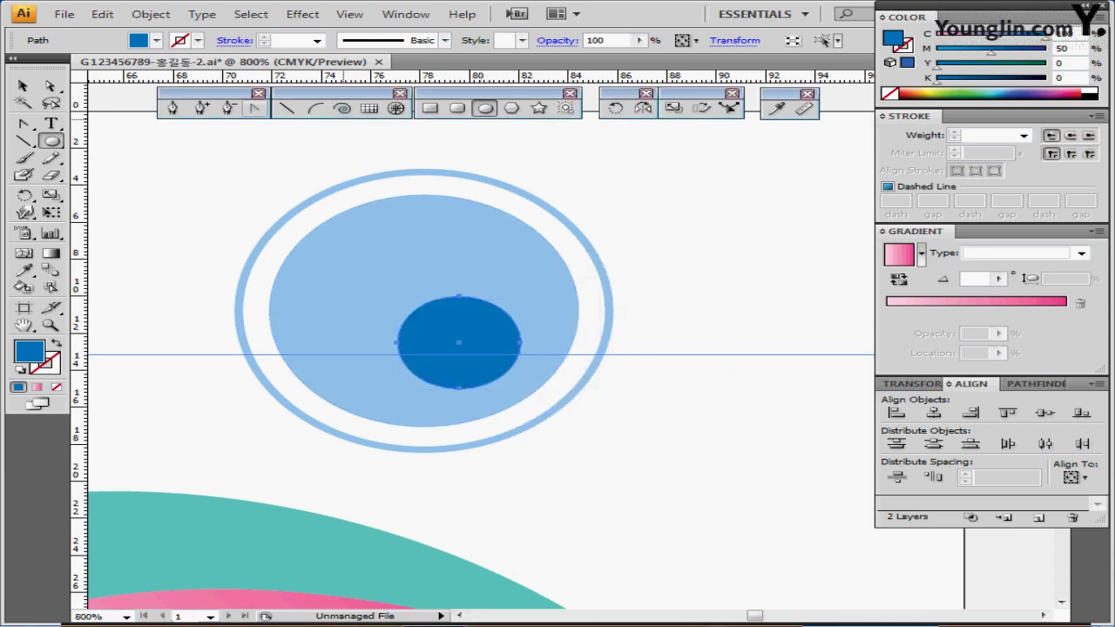
# Convert the dark blue circle's top anchor to a corner point and pull it up to form a water drop
pyautogui.click(255, 107)
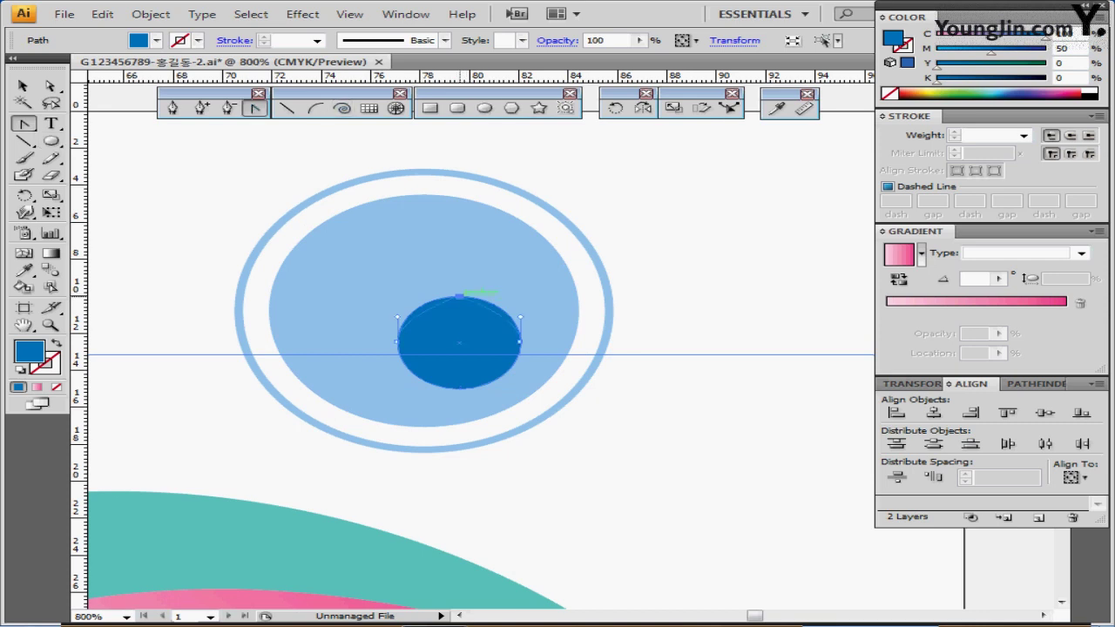
pyautogui.click(459, 296)
pyautogui.moveTo(459, 297); pyautogui.dragTo(459, 264)
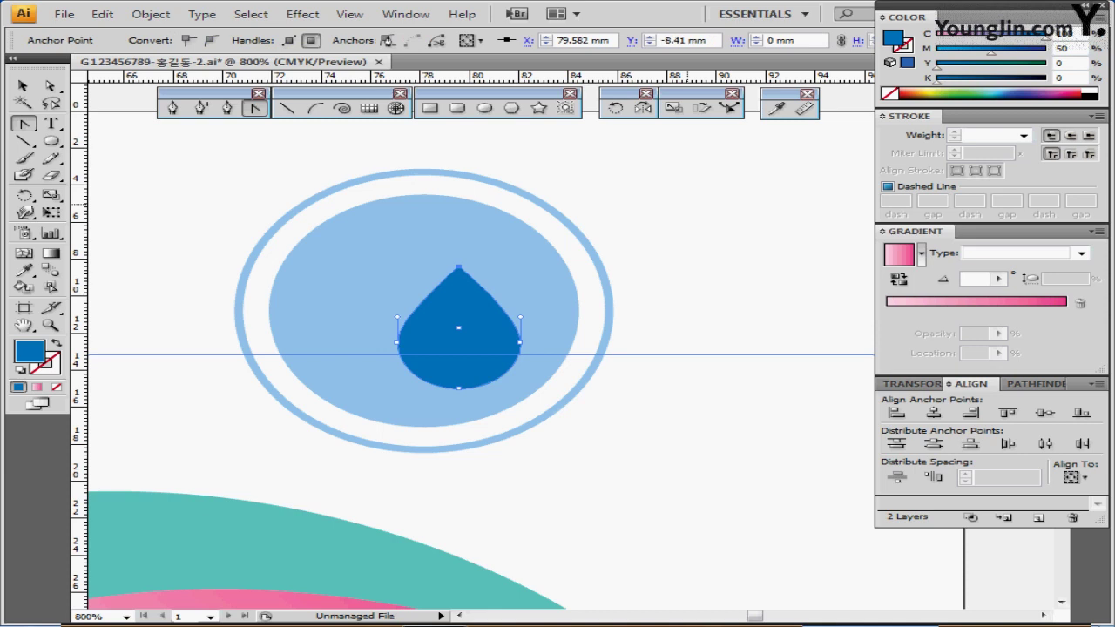
# Make a copy of the dark blue drop scaled uniformly to 130% and move it up and left of the original
pyautogui.hotkey('ctrl', '-')
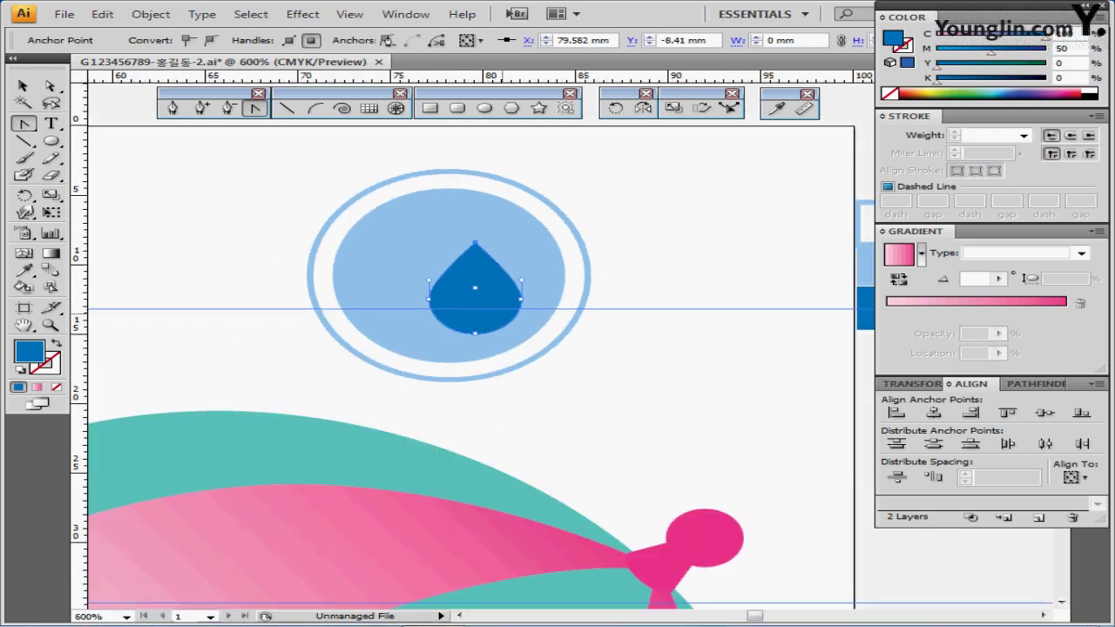
pyautogui.moveTo(470, 313); pyautogui.dragTo(430, 321)
pyautogui.keyDown('ctrl'); pyautogui.click(400, 319); pyautogui.keyUp('ctrl')
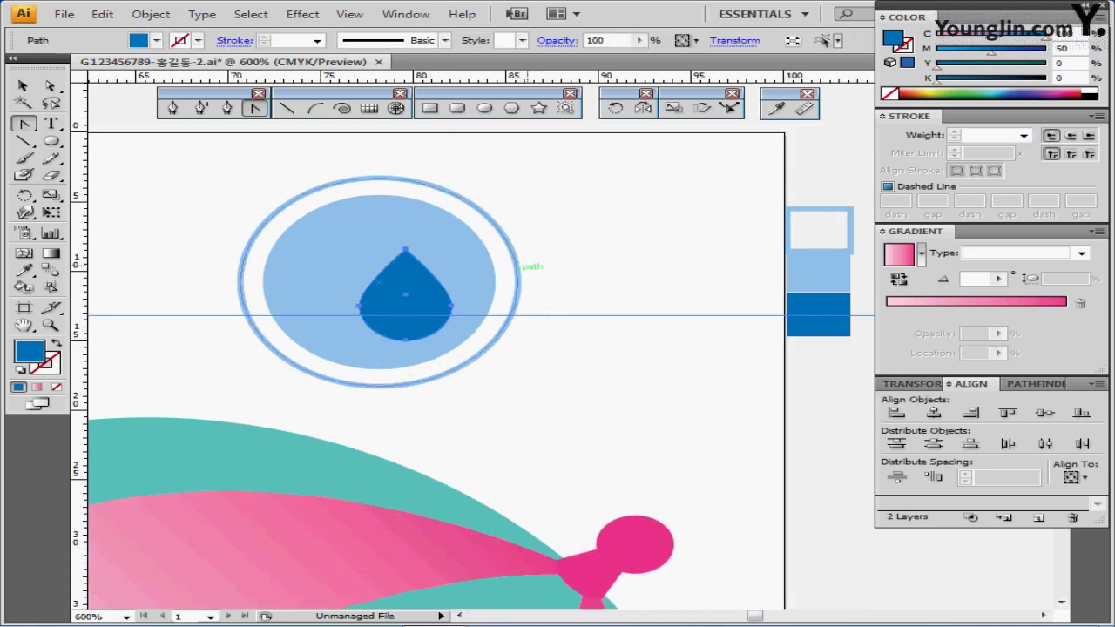
pyautogui.click(673, 107)
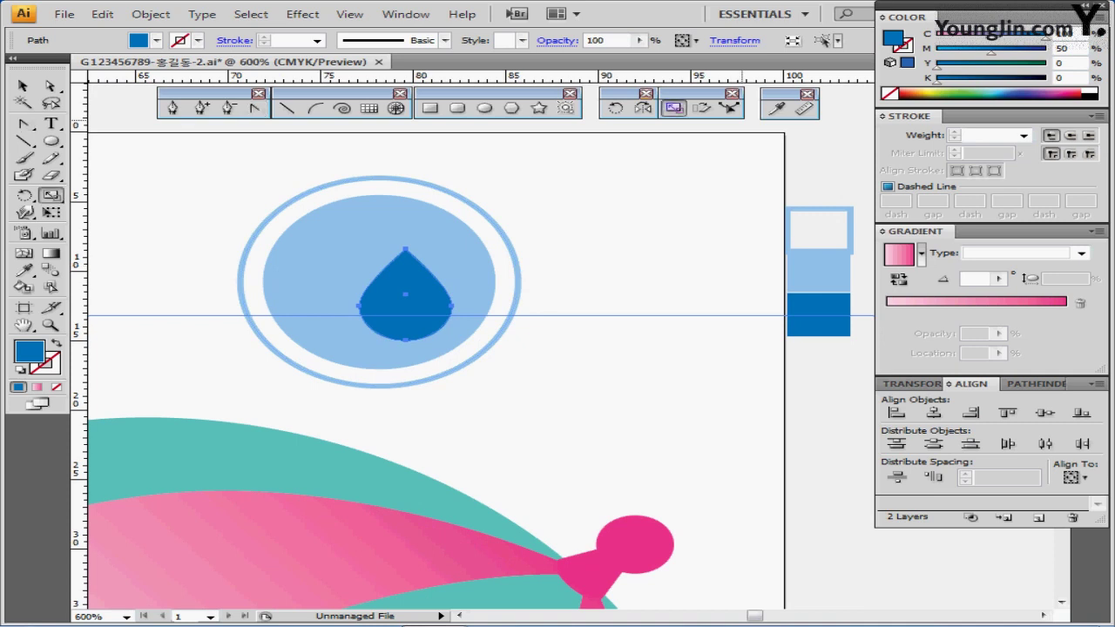
pyautogui.keyDown('alt'); pyautogui.click(407, 294); pyautogui.keyUp('alt')
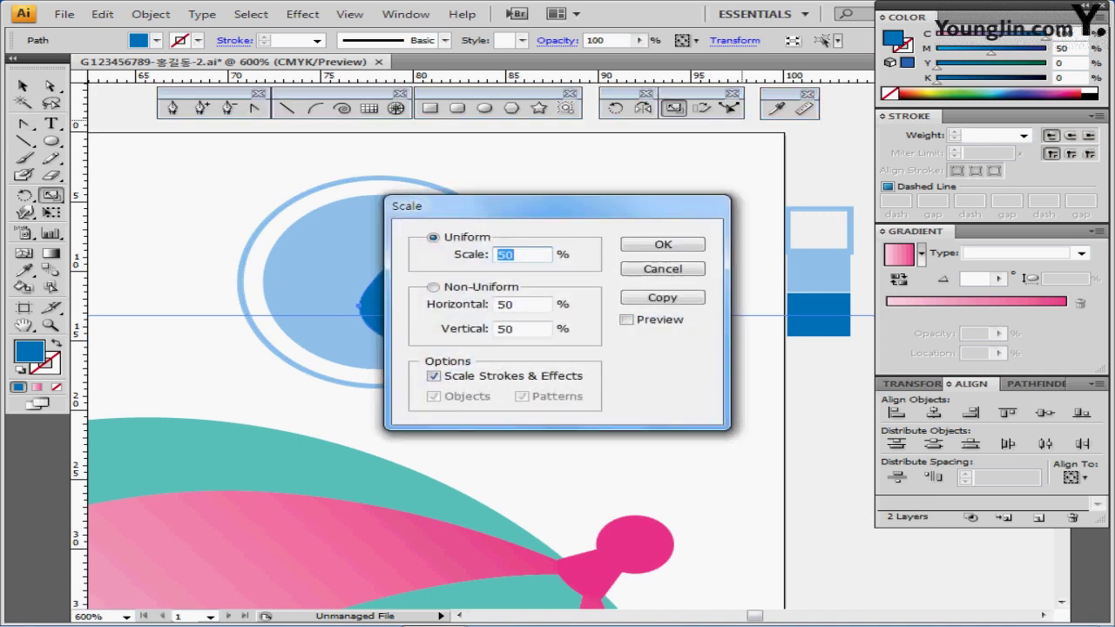
pyautogui.write('130')
pyautogui.click(662, 298)
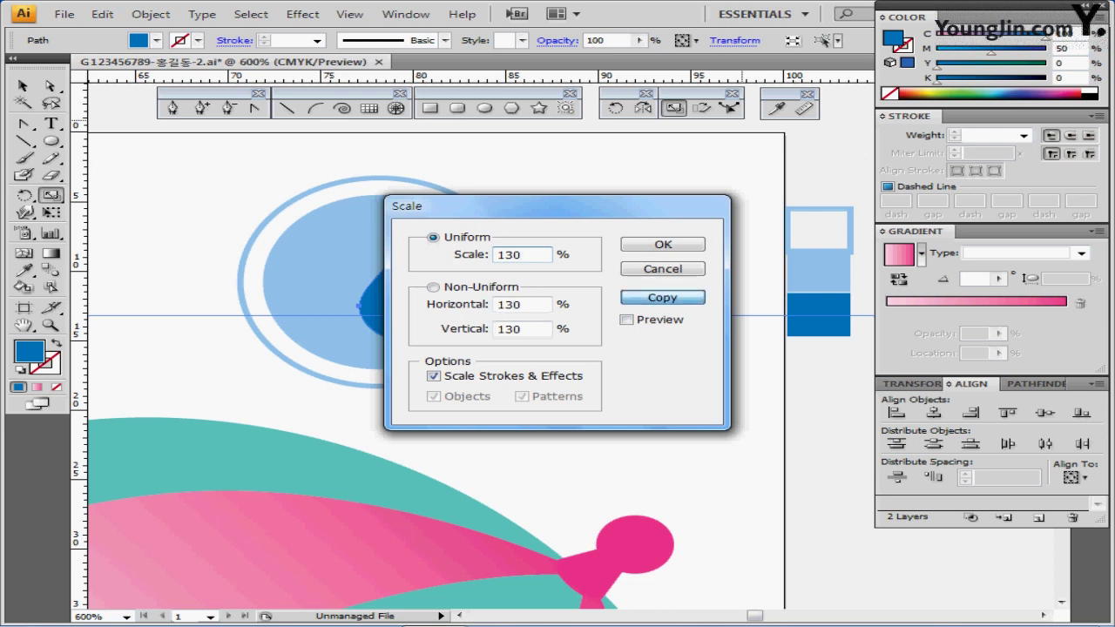
pyautogui.click(661, 297)
pyautogui.moveTo(394, 295); pyautogui.dragTo(353, 277)
# Give the larger drop no fill and a 1 pt white stroke, and nudge it slightly to the right
pyautogui.press('d')
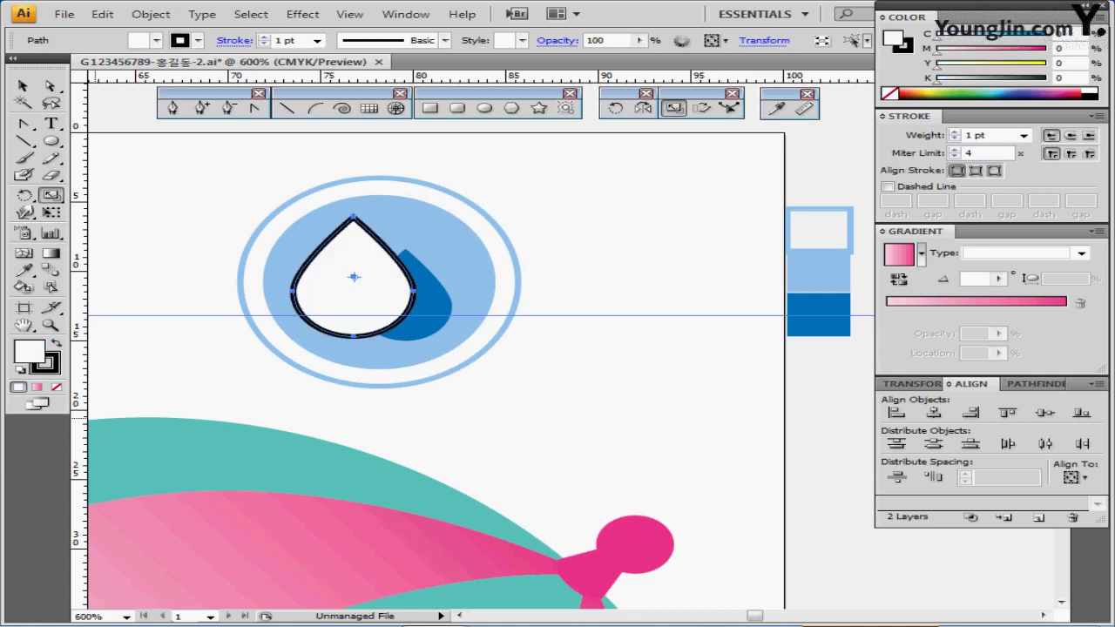
pyautogui.hotkey('shift', 'x')
pyautogui.press('/')
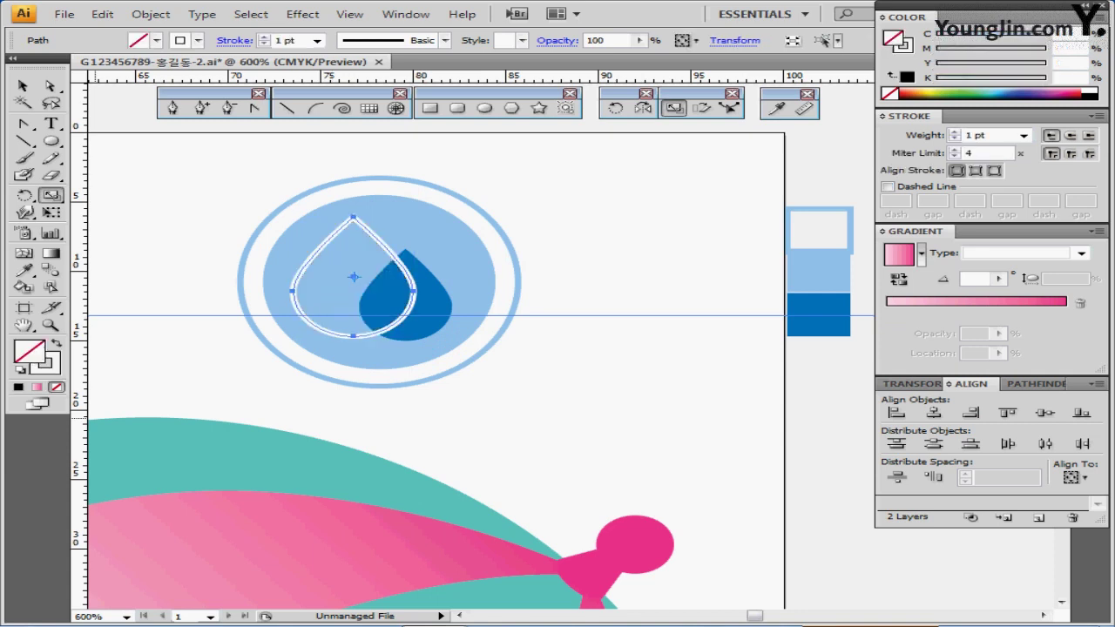
pyautogui.press('x')
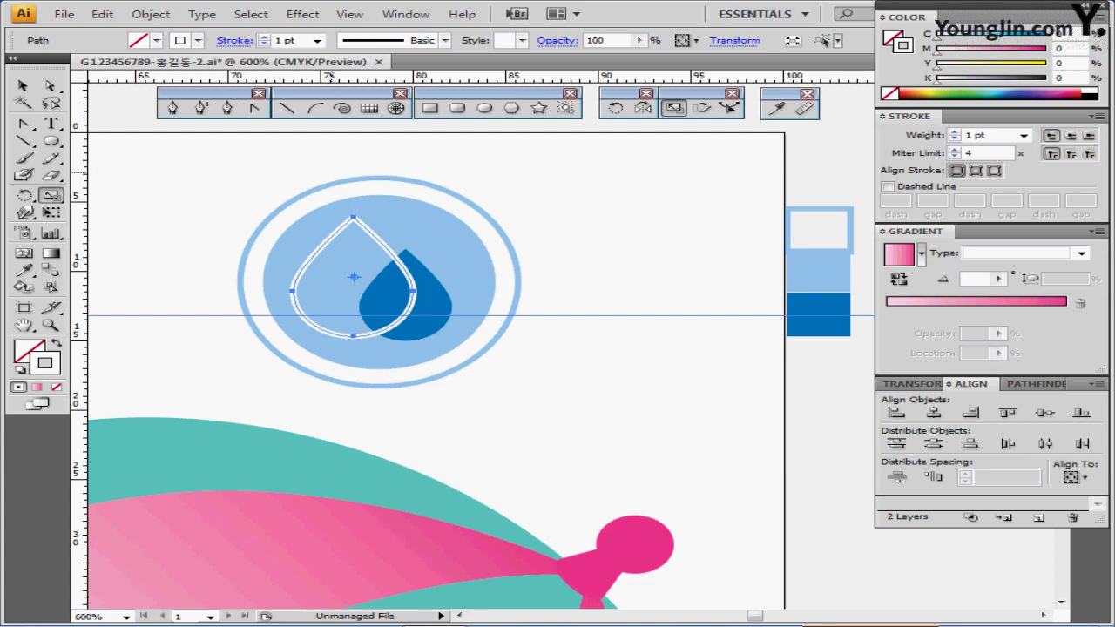
pyautogui.press('Right')
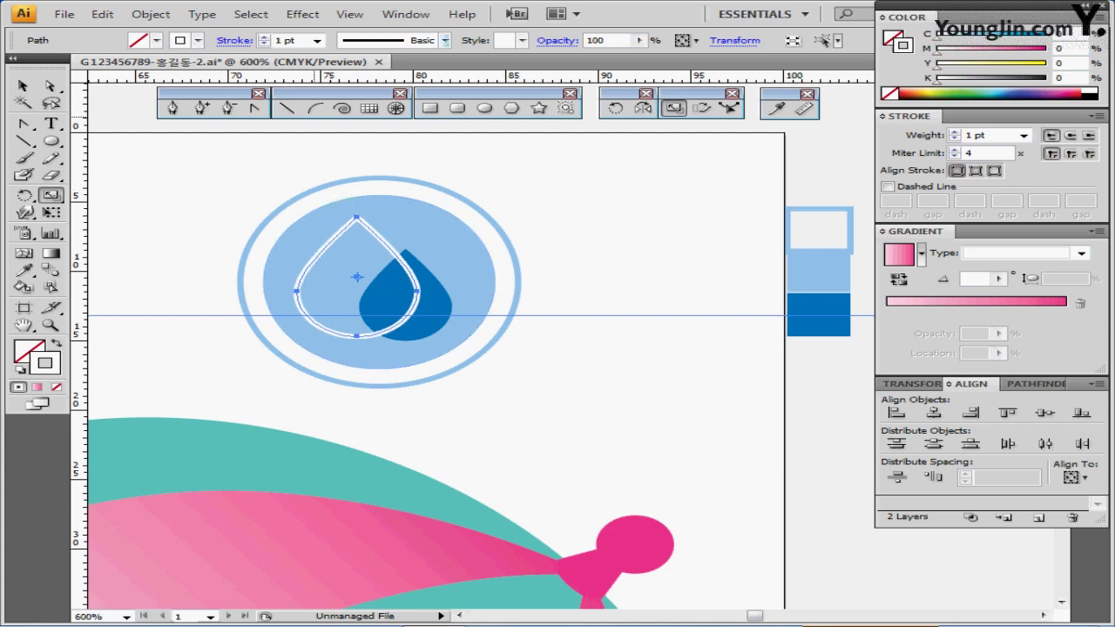
# Apply the Charcoal - Feather brush from the Artistic_ChalkCharcoalPencil library to the white drop outline
pyautogui.click(445, 40)
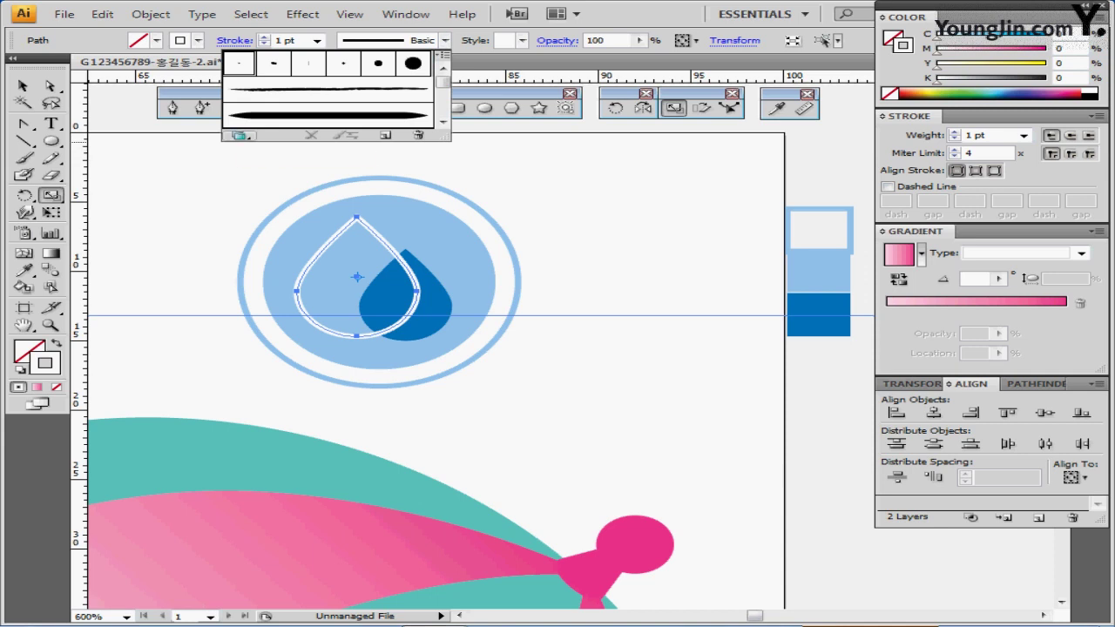
pyautogui.click(238, 135)
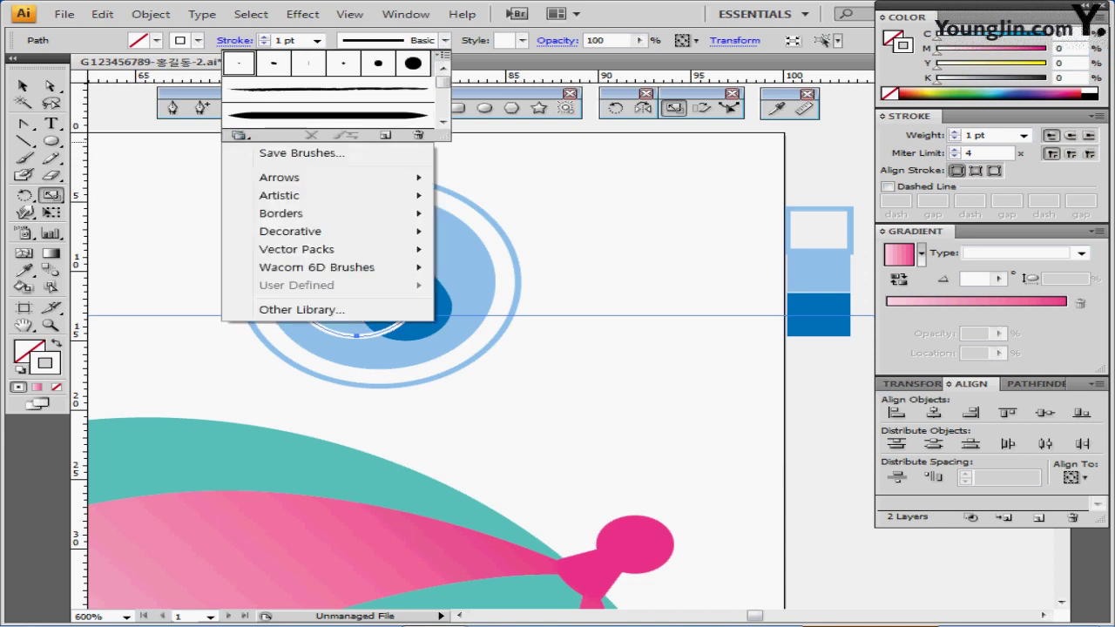
pyautogui.moveTo(278, 195)
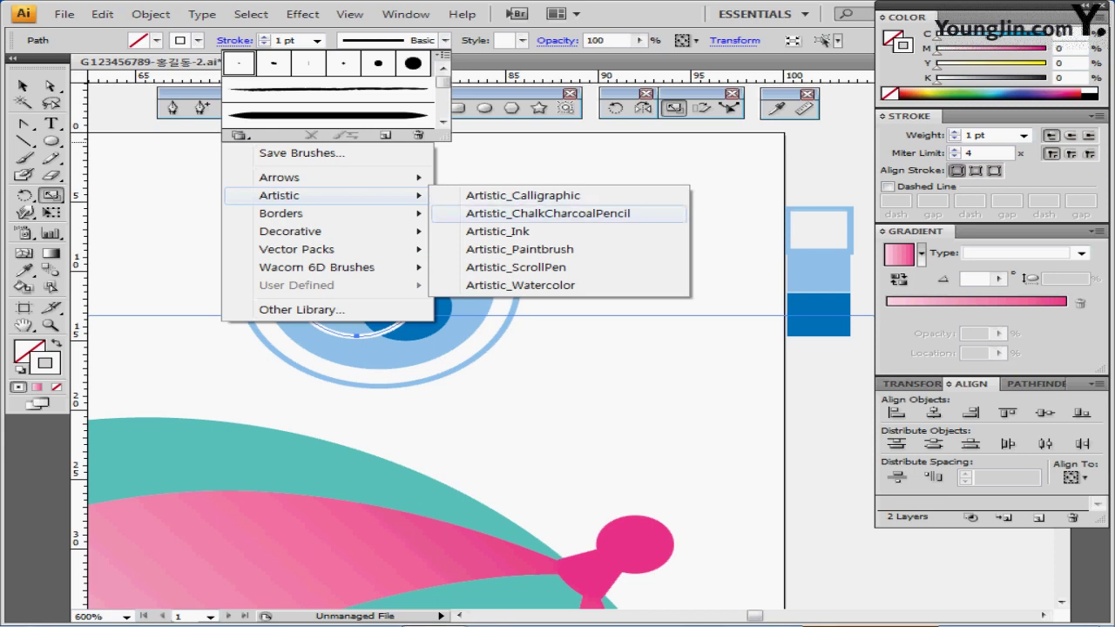
pyautogui.click(547, 213)
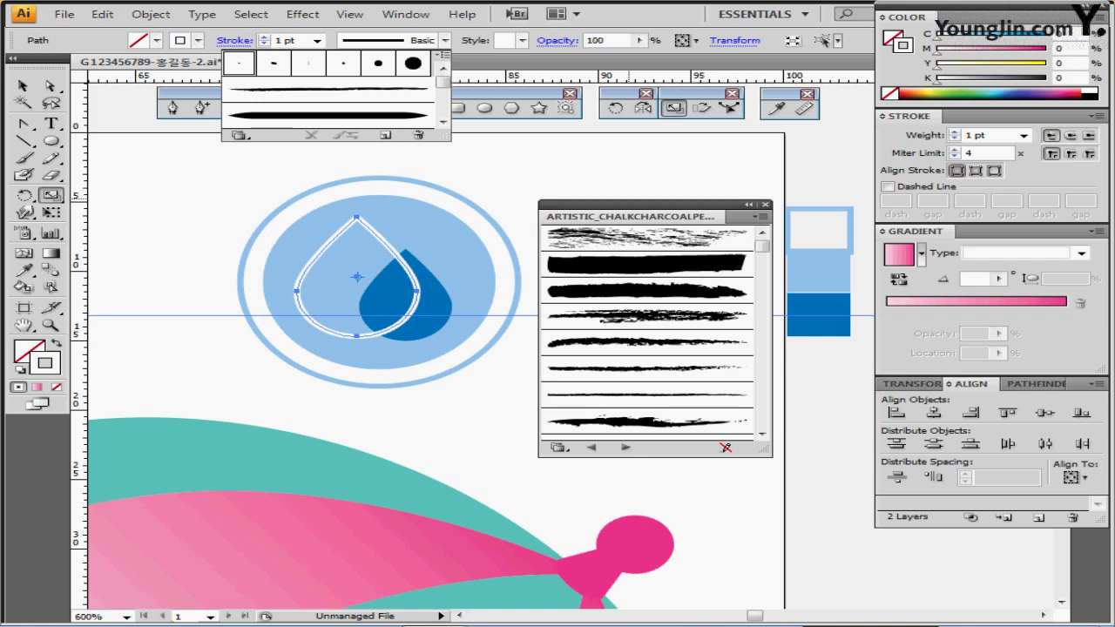
pyautogui.moveTo(631, 205); pyautogui.dragTo(636, 175)
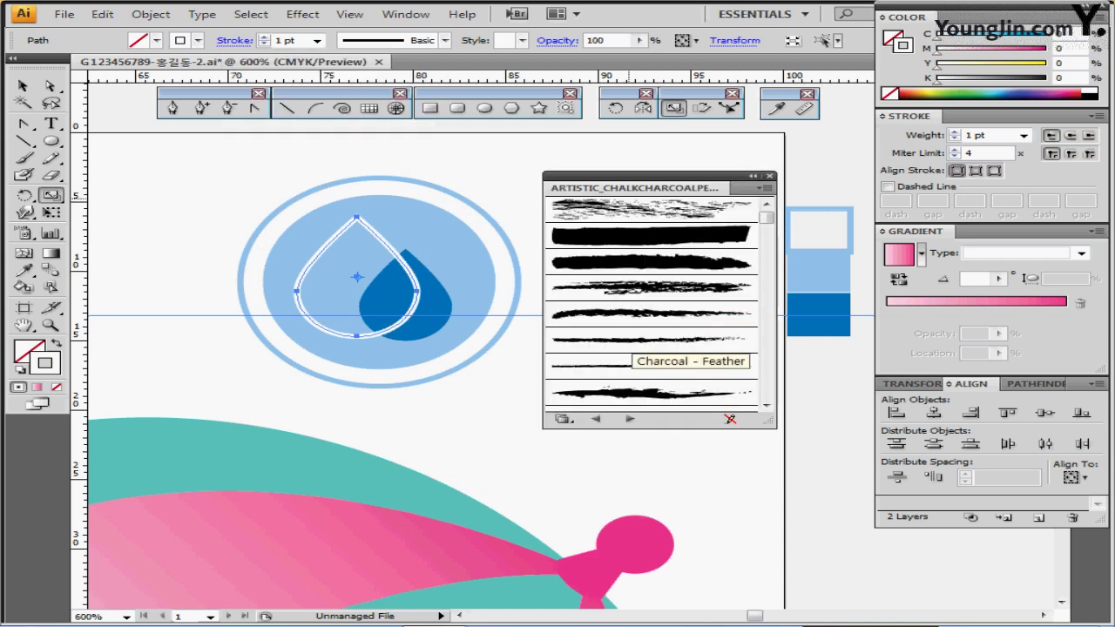
pyautogui.click(610, 364)
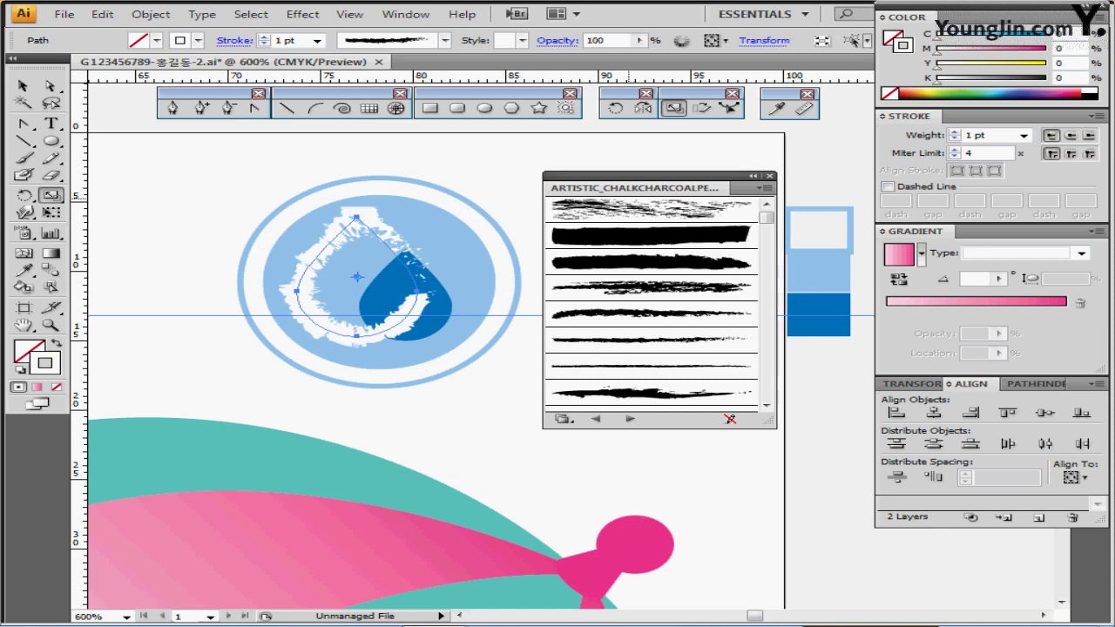
# Move the brush library clear of the artwork and set the white drop outline's stroke weight to 0.5 pt
pyautogui.moveTo(653, 176); pyautogui.dragTo(725, 529)
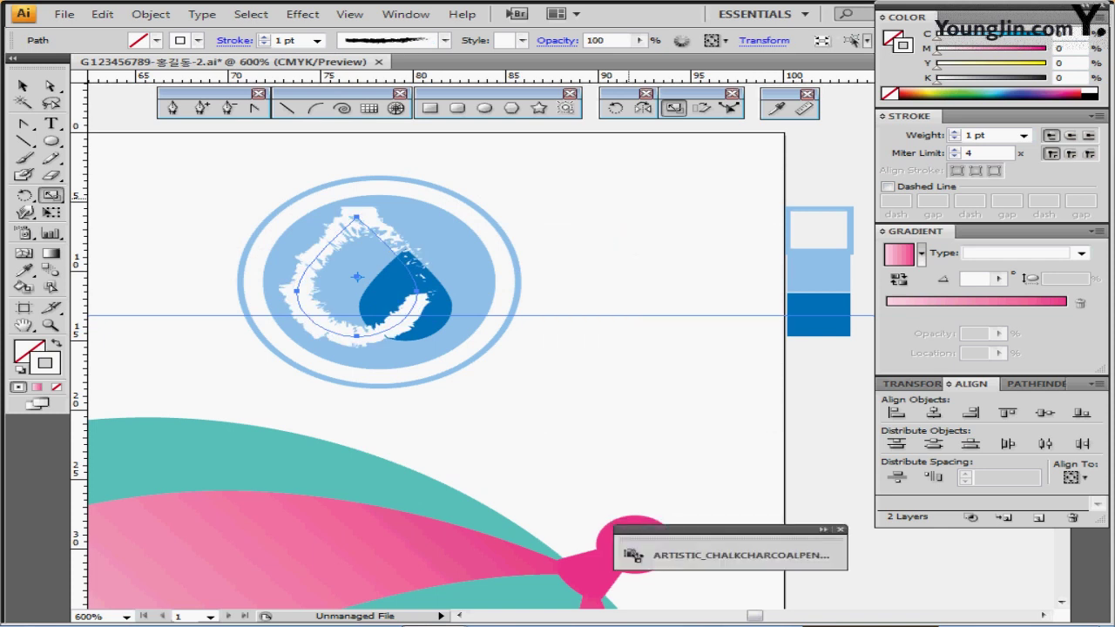
pyautogui.click(1023, 135)
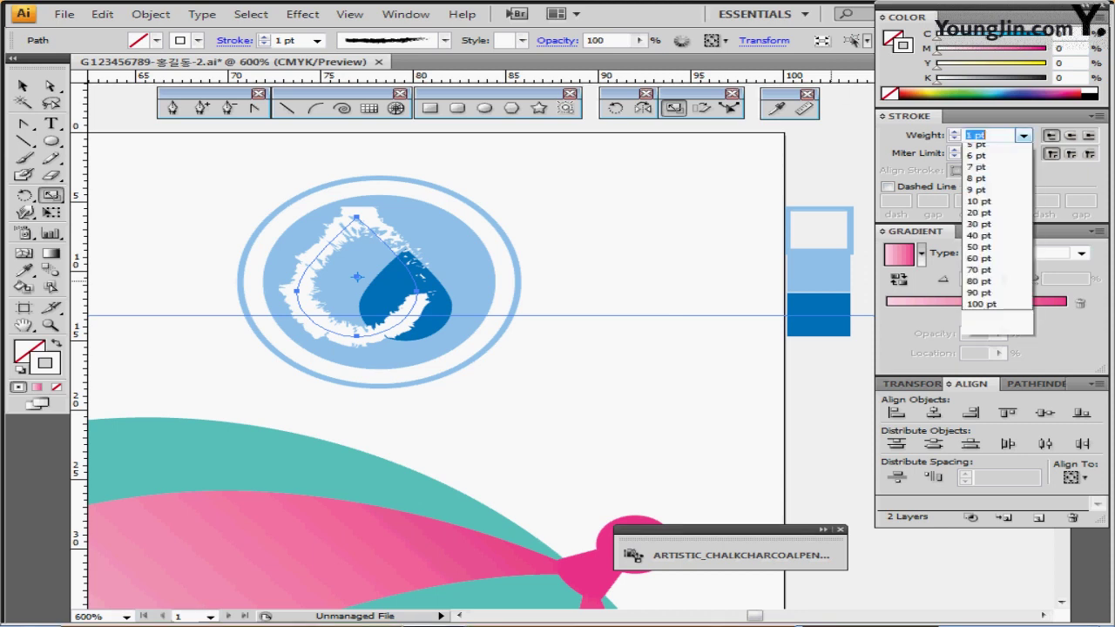
pyautogui.click(979, 161)
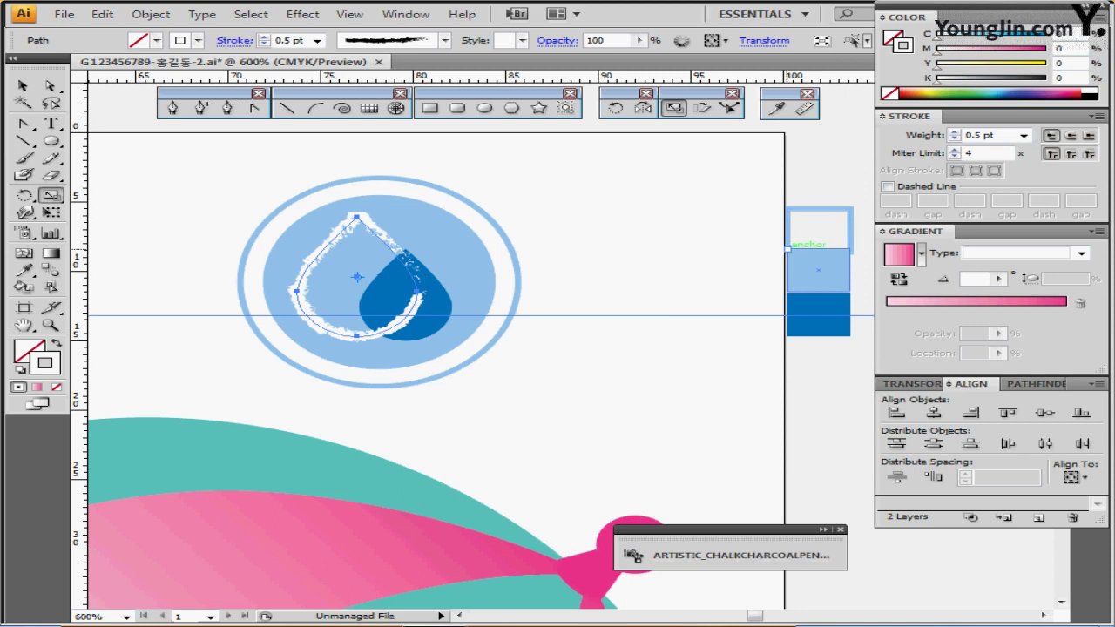
# Shift the dark blue drop slightly right and down within the emblem, and clear the selection
pyautogui.scroll(-2, 592, 329)
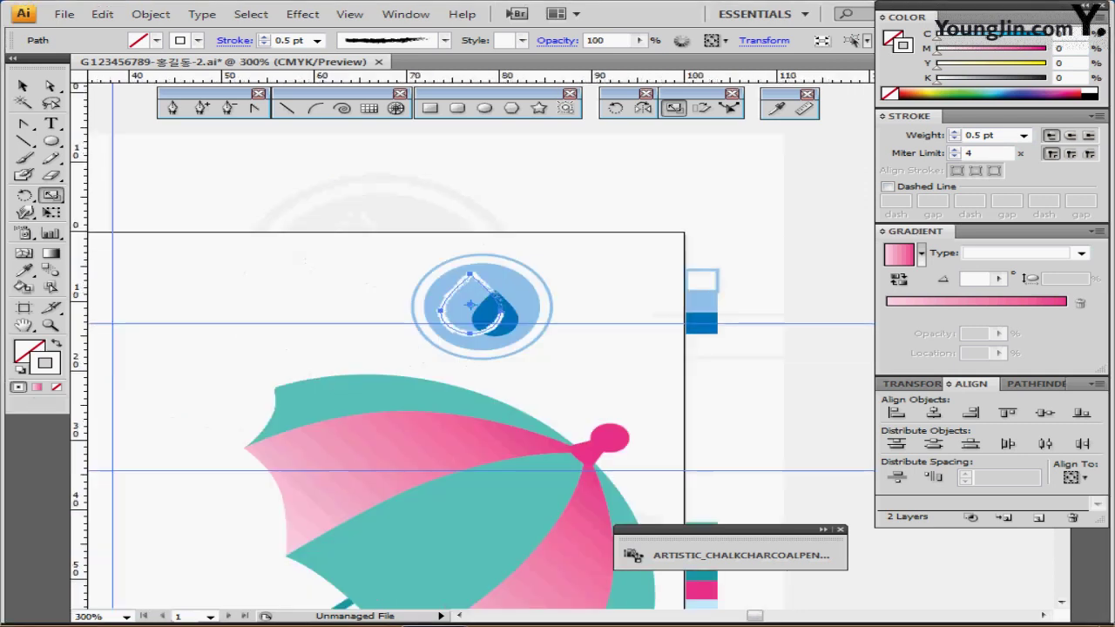
pyautogui.moveTo(452, 363); pyautogui.dragTo(479, 356)
pyautogui.scroll(1, 514, 355)
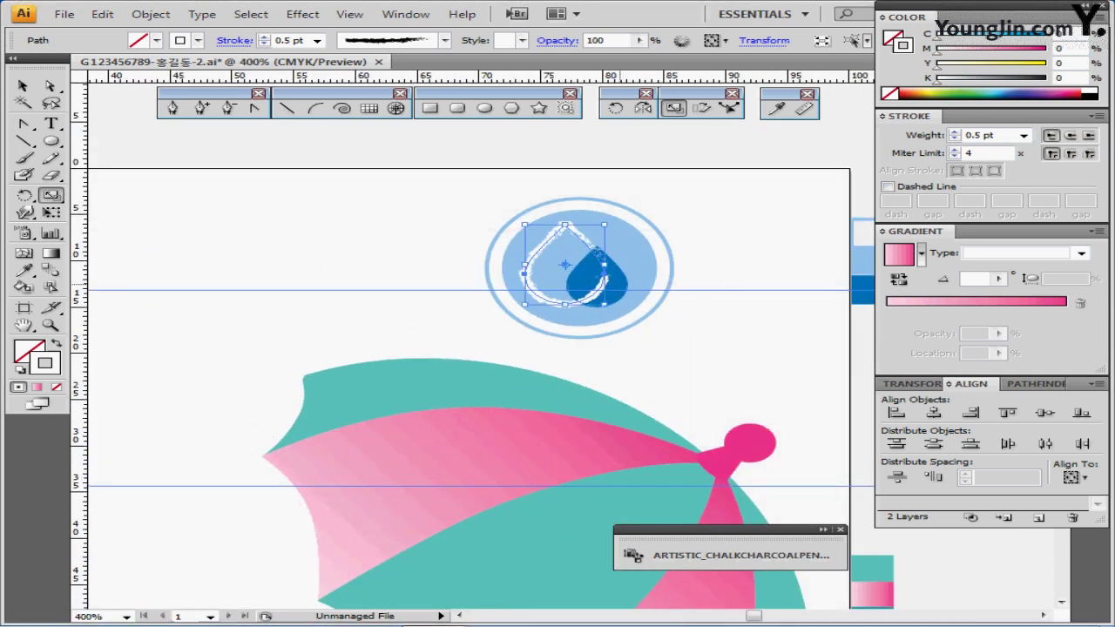
pyautogui.moveTo(619, 285); pyautogui.dragTo(599, 277)
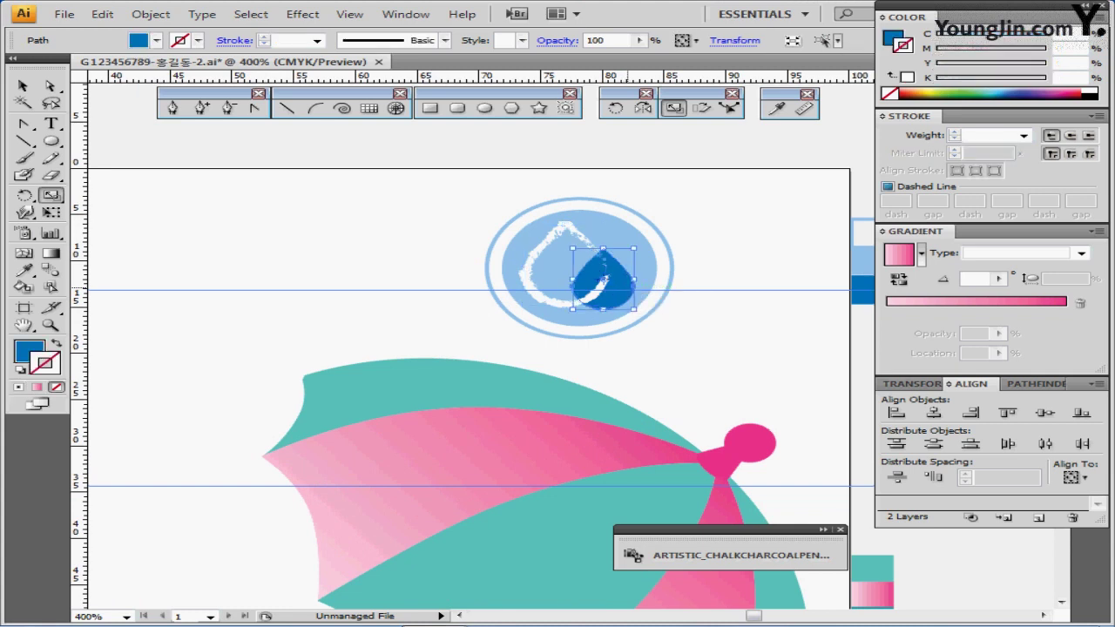
pyautogui.hotkey('ctrl', 'shift', 'a')
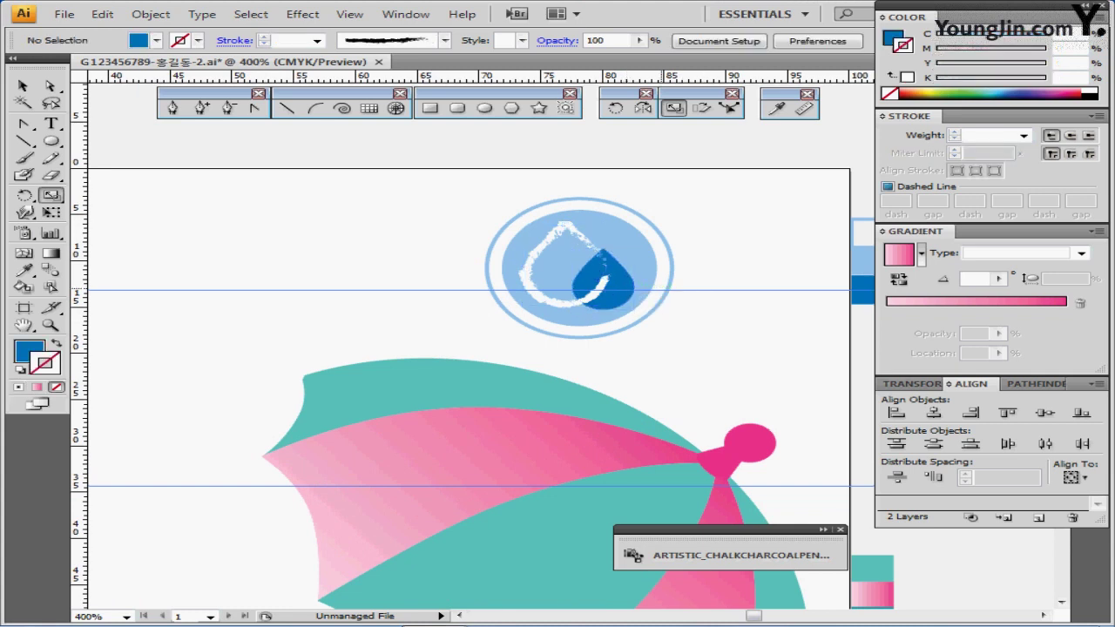
# Bring the "In the rain" title from outside the artboard into the space above the boots, left of the drop emblem
pyautogui.hotkey('ctrl', '-')
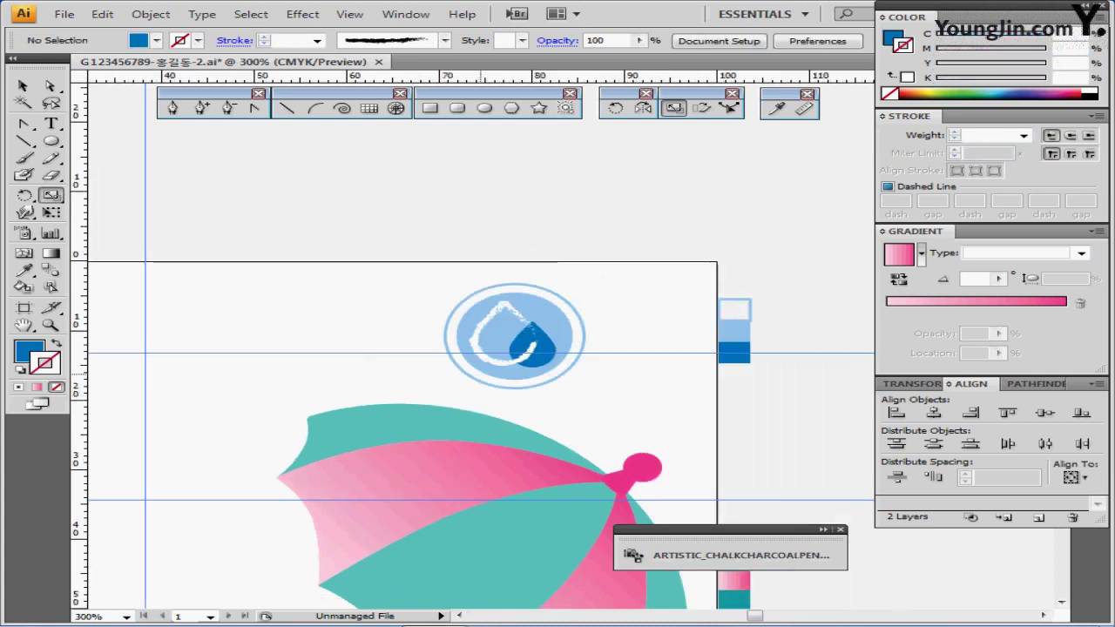
pyautogui.moveTo(471, 370); pyautogui.dragTo(623, 282)
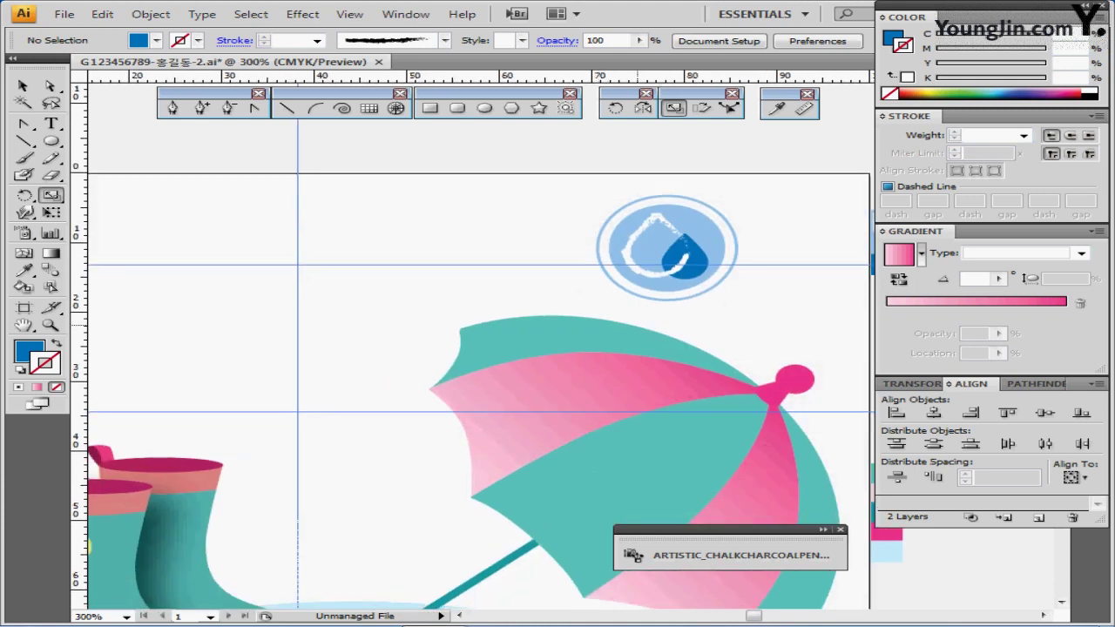
pyautogui.hotkey('ctrl', '-')
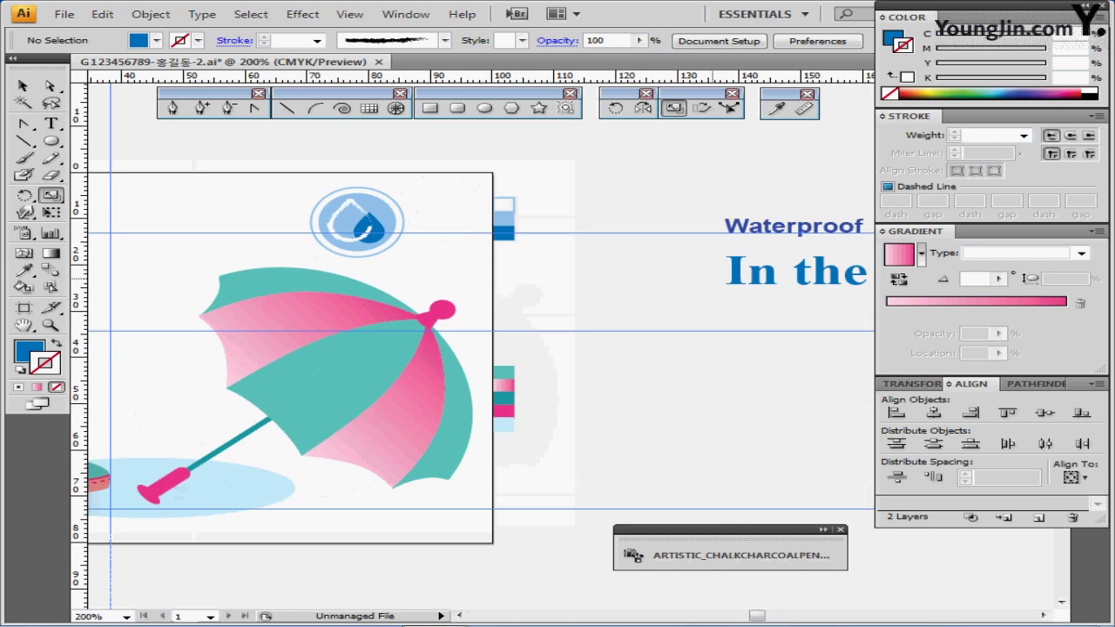
pyautogui.moveTo(782, 277); pyautogui.dragTo(153, 225)
pyautogui.moveTo(215, 321); pyautogui.dragTo(574, 341)
pyautogui.moveTo(453, 251); pyautogui.dragTo(455, 250)
pyautogui.moveTo(578, 244); pyautogui.dragTo(366, 258)
# Convert the "In the rain" title to outlines and nudge it up and slightly to the right
pyautogui.rightClick(494, 252)
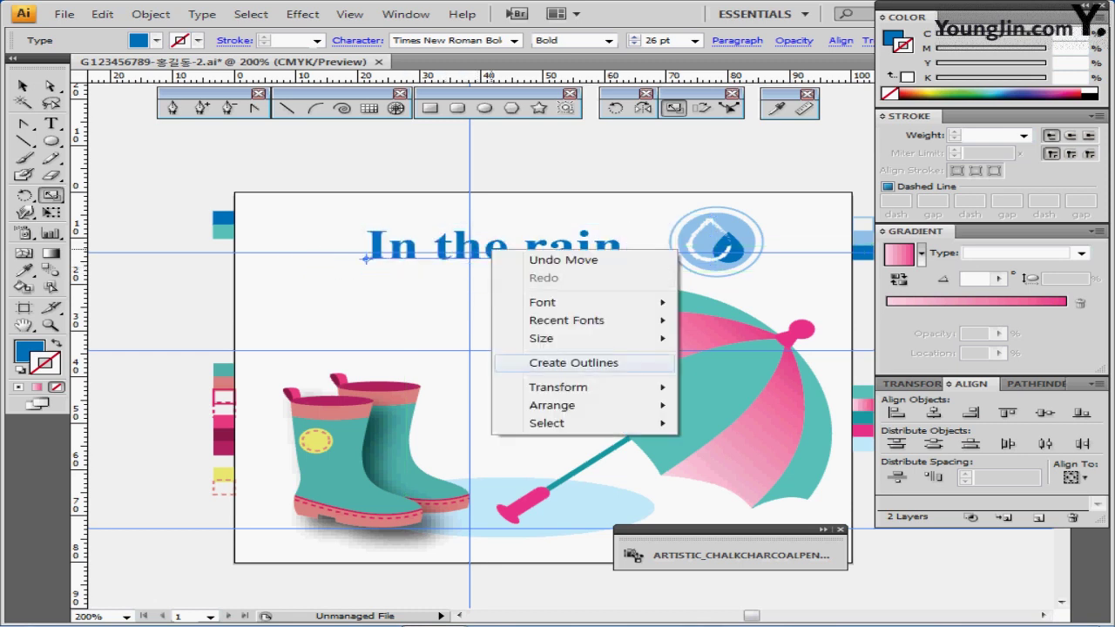
pyautogui.click(573, 362)
pyautogui.press('Up')
pyautogui.press('Up')
pyautogui.press('Up')
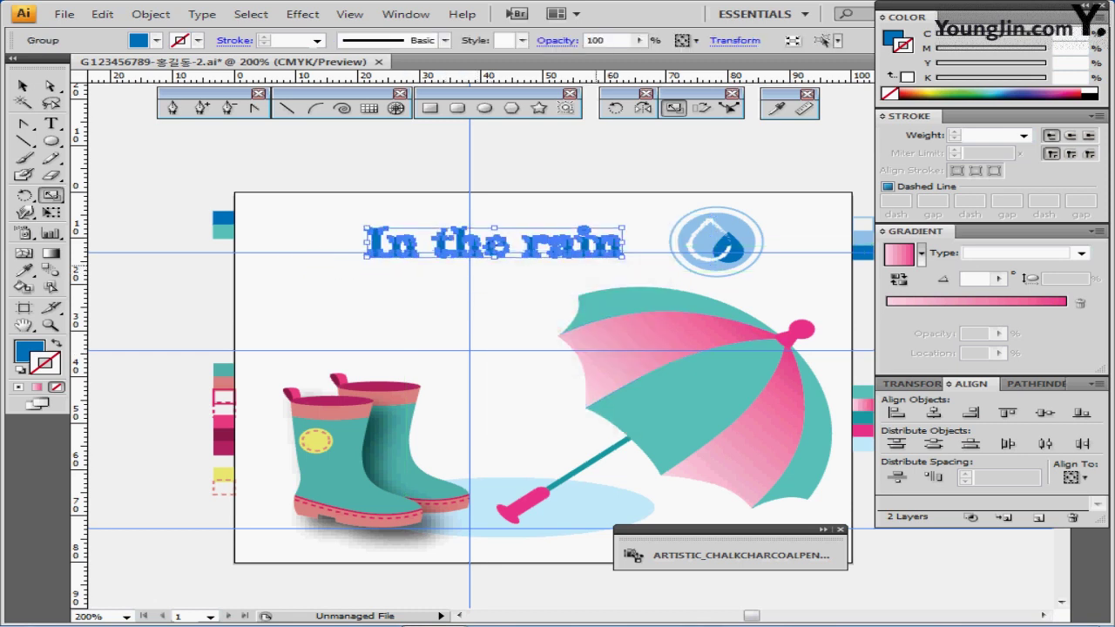
pyautogui.press('Right')
pyautogui.press('Right')
pyautogui.press('Up')
pyautogui.press('Up')
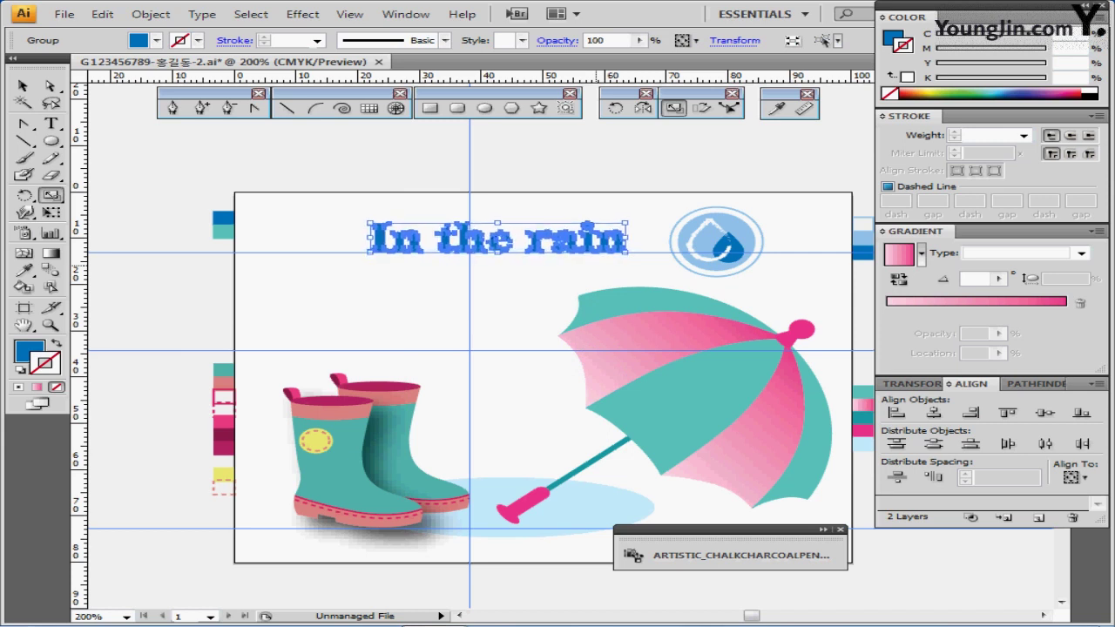
# Nudge the outlined title slightly down onto the upper horizontal guide and deselect it
pyautogui.hotkey('ctrl', '+')
pyautogui.hotkey('ctrl', '+')
pyautogui.hotkey('ctrl', '+')
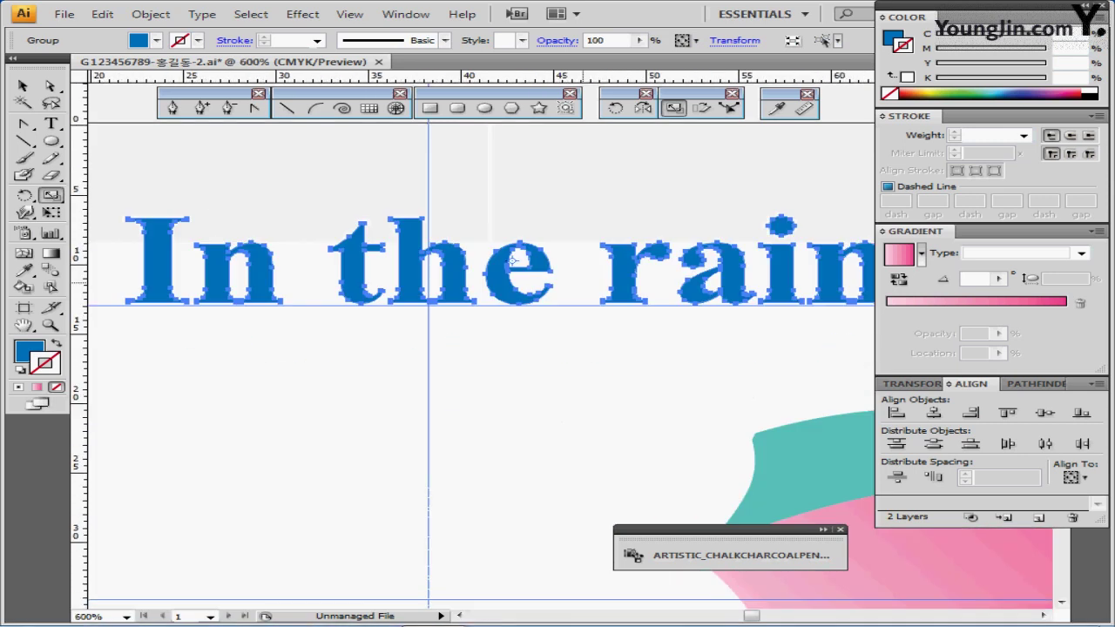
pyautogui.press('Down')
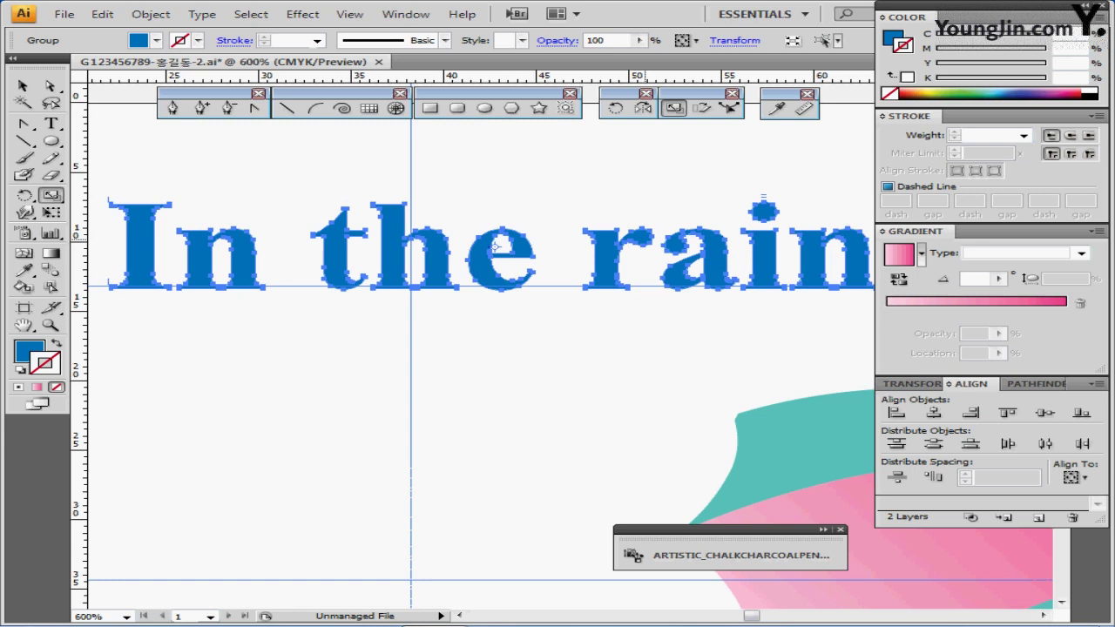
pyautogui.hotkey('ctrl', '-')
pyautogui.moveTo(622, 322); pyautogui.dragTo(572, 249)
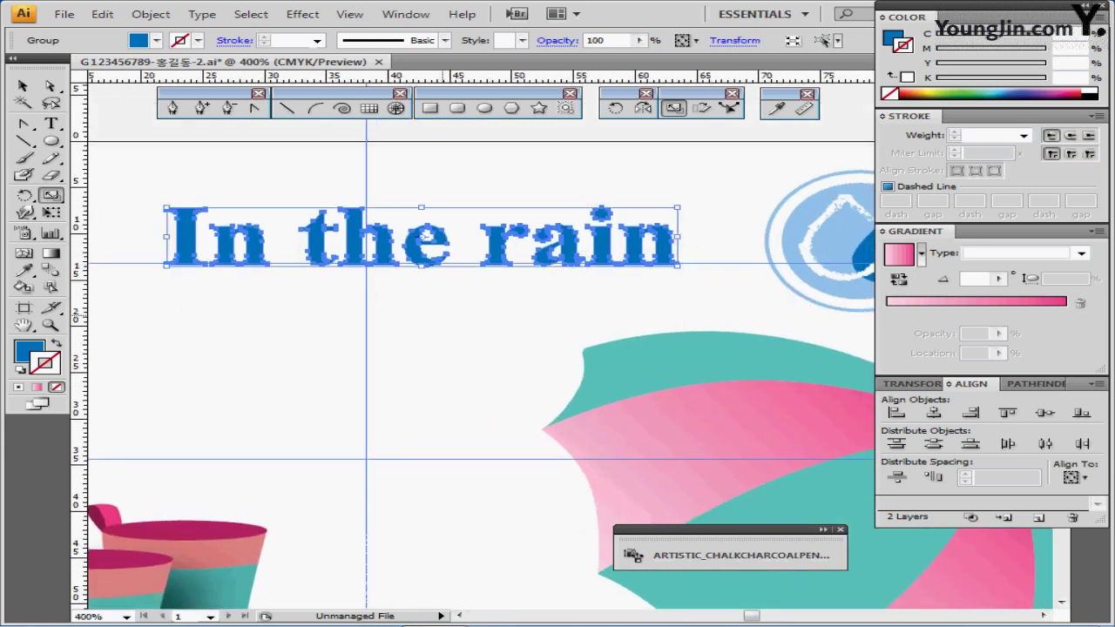
pyautogui.keyDown('ctrl'); pyautogui.click(389, 330); pyautogui.keyUp('ctrl')
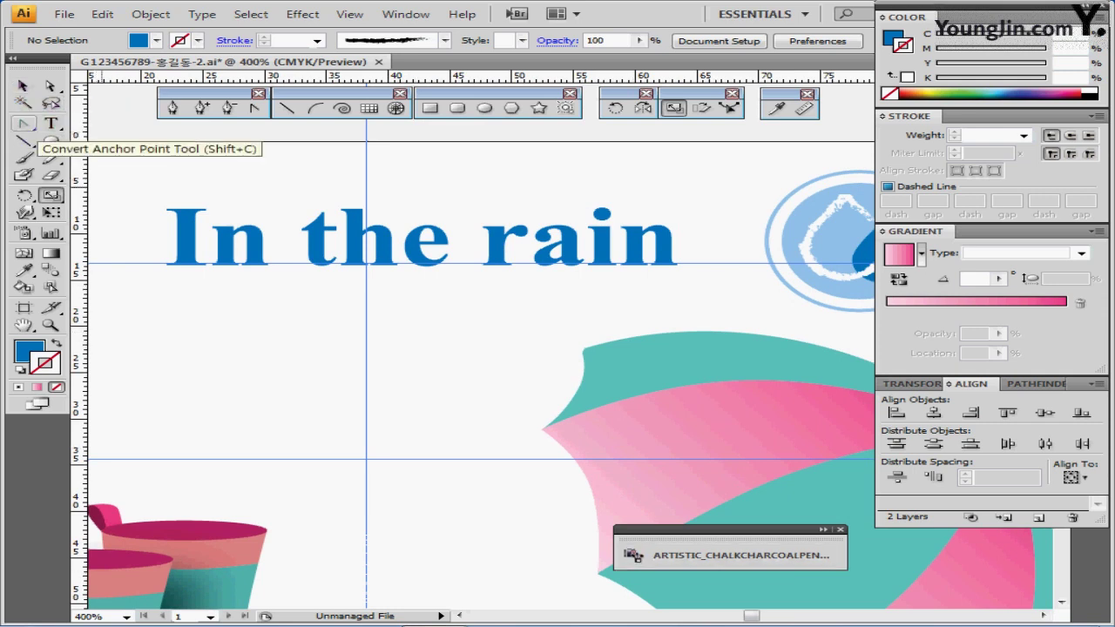
# Draw a wavy Pen line about 49 mm wide across the whole "In the rain" title, with no fill and a 1 pt black stroke
pyautogui.press('p')
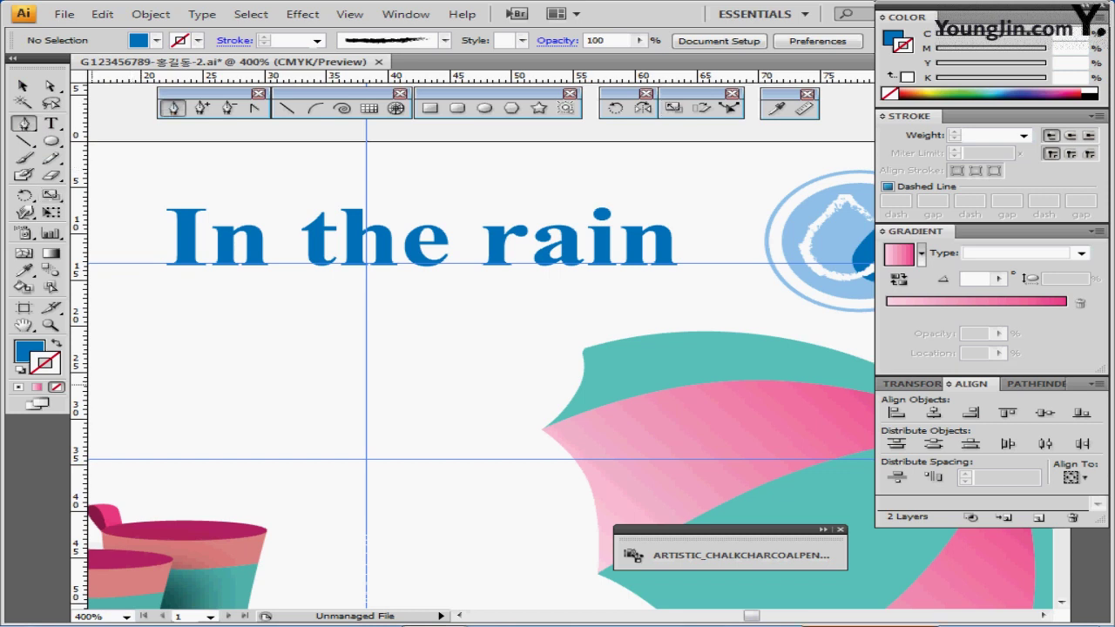
pyautogui.click(29, 351)
pyautogui.hotkey('shift', 'x')
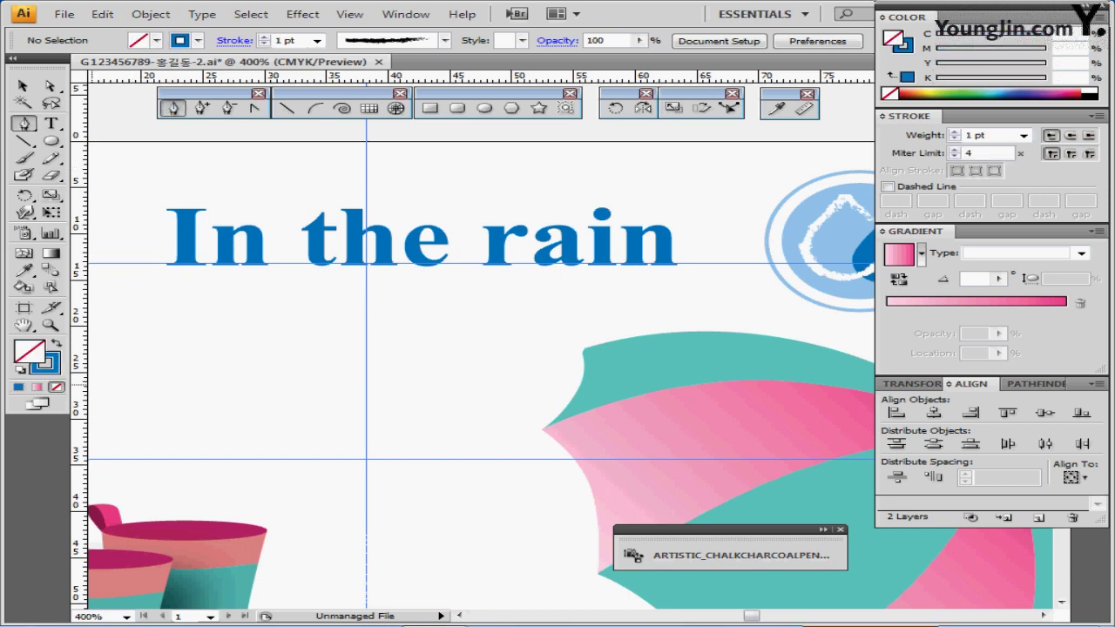
pyautogui.press('d')
pyautogui.click(57, 387)
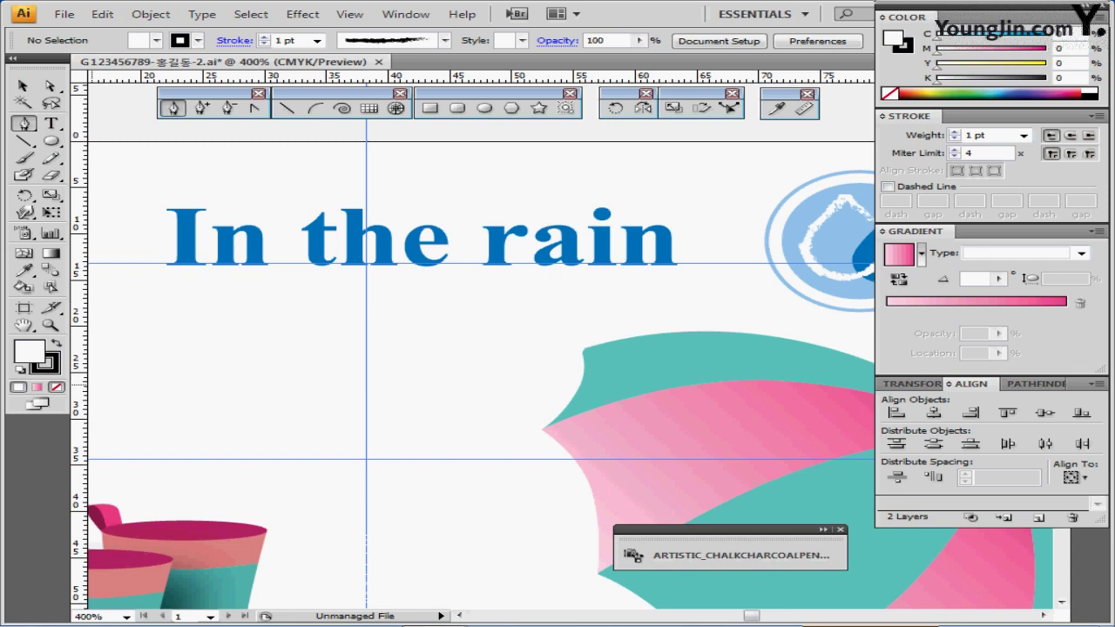
pyautogui.moveTo(179, 246); pyautogui.dragTo(195, 266)
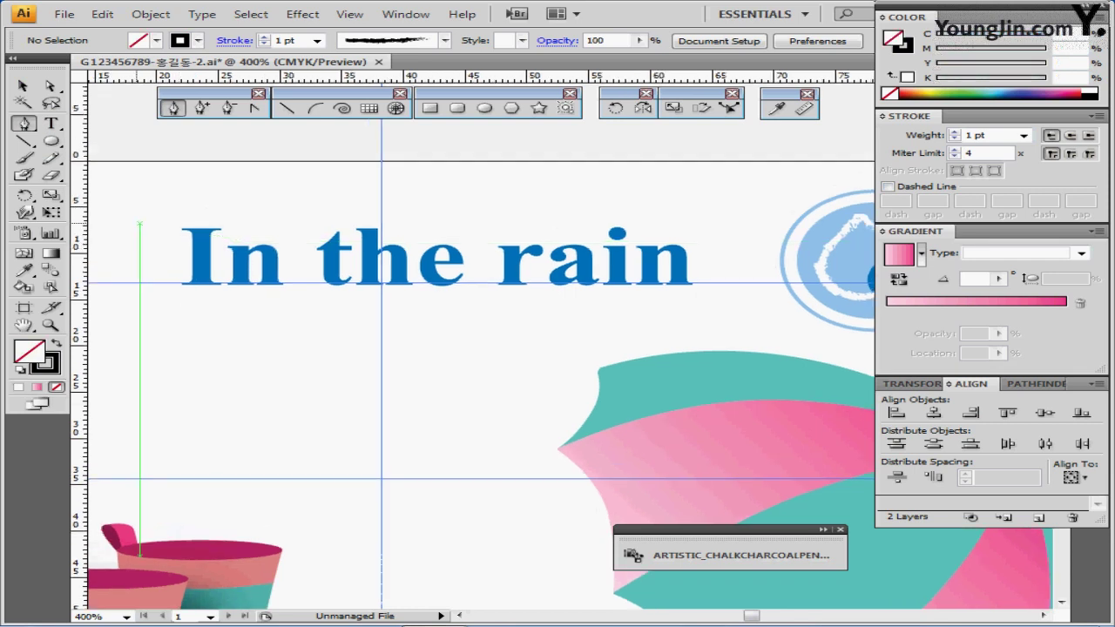
pyautogui.moveTo(138, 226)
pyautogui.mouseDown()
pyautogui.moveTo(274, 273)
pyautogui.moveTo(307, 268)
pyautogui.mouseUp()
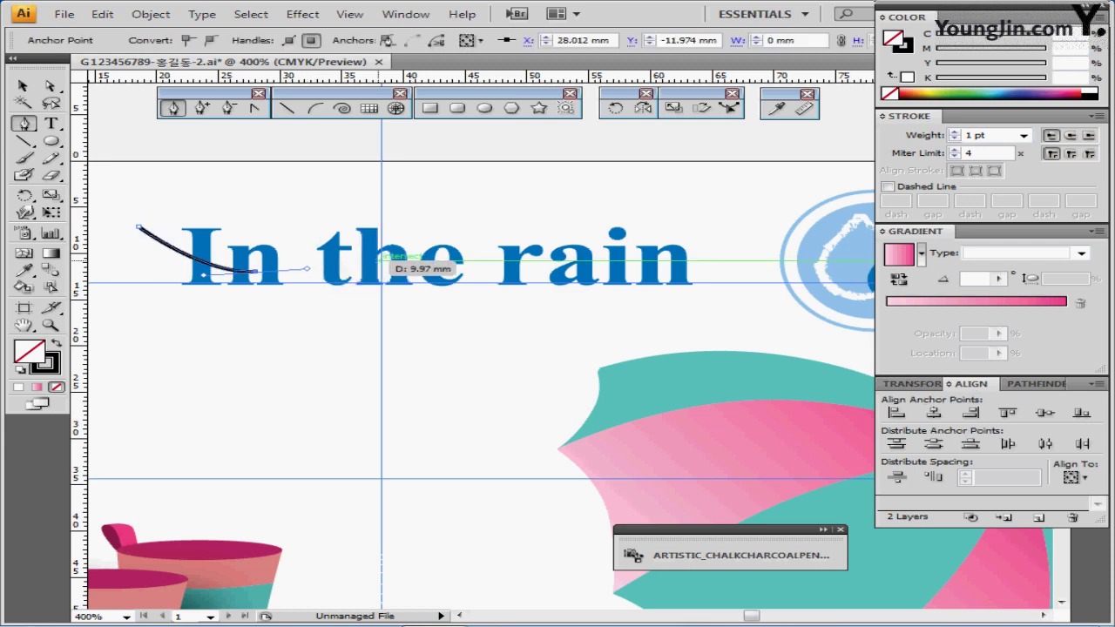
pyautogui.moveTo(381, 259); pyautogui.dragTo(414, 261)
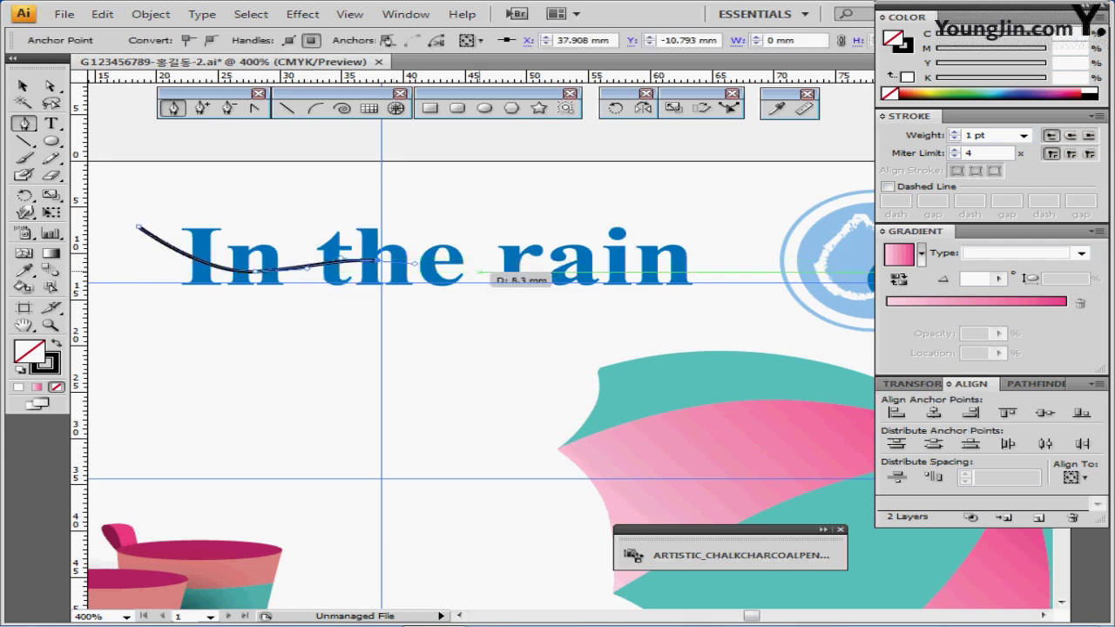
pyautogui.moveTo(481, 273); pyautogui.dragTo(601, 256)
pyautogui.moveTo(663, 271); pyautogui.dragTo(695, 275)
pyautogui.moveTo(749, 237); pyautogui.dragTo(743, 234)
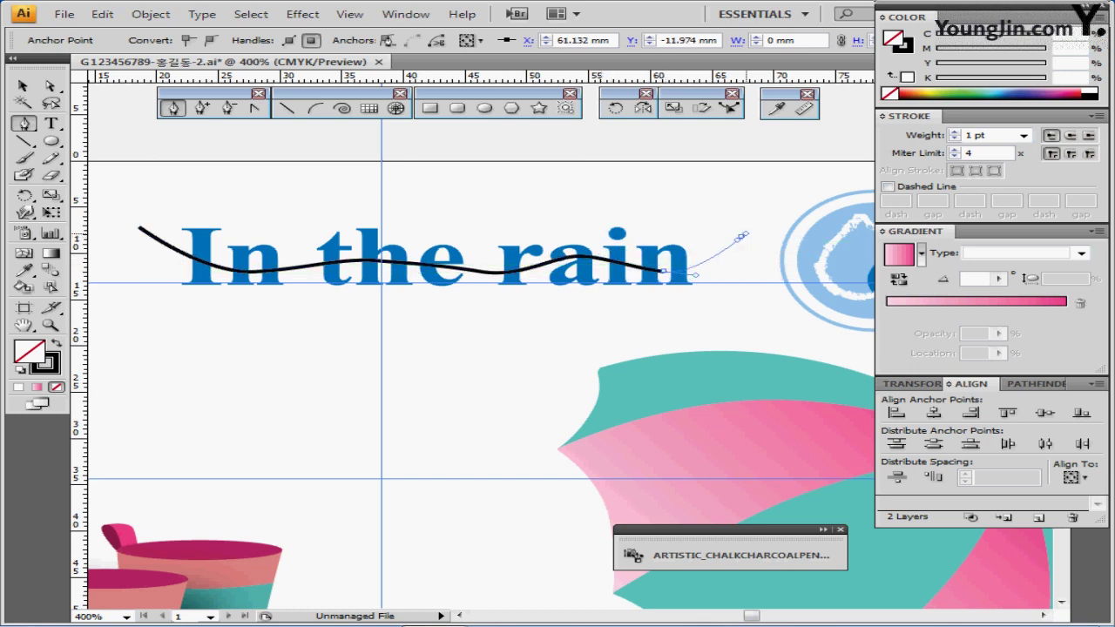
# Split the outlined "In the rain" letters along the wavy line with Pathfinder Divide, then deselect the result
pyautogui.hotkey('ctrl', '-')
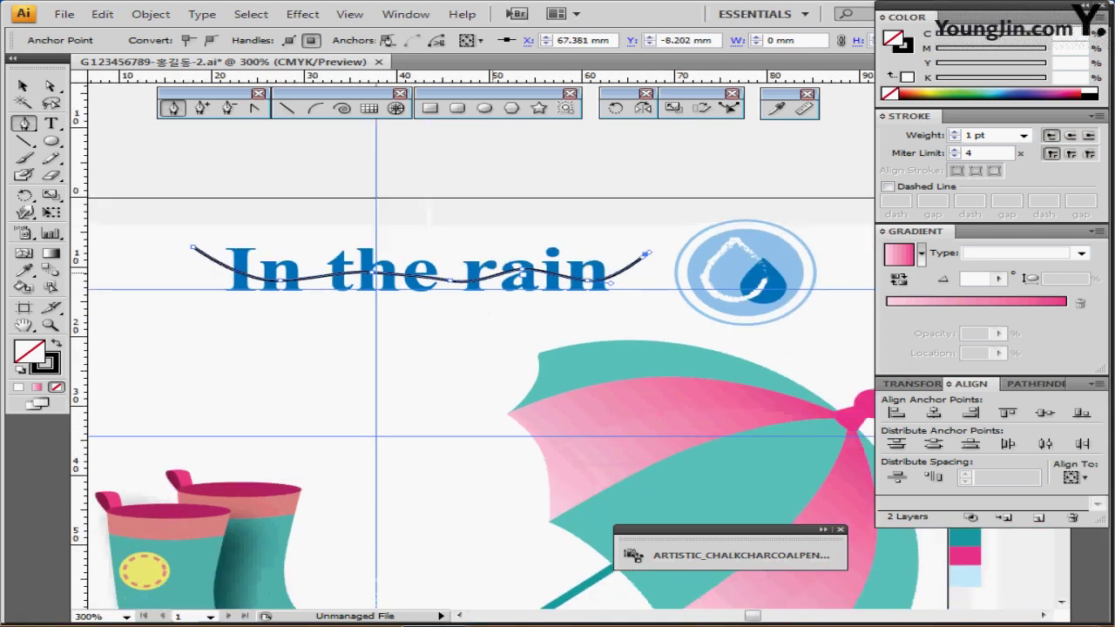
pyautogui.moveTo(363, 428); pyautogui.dragTo(355, 426)
pyautogui.moveTo(477, 256); pyautogui.dragTo(489, 256)
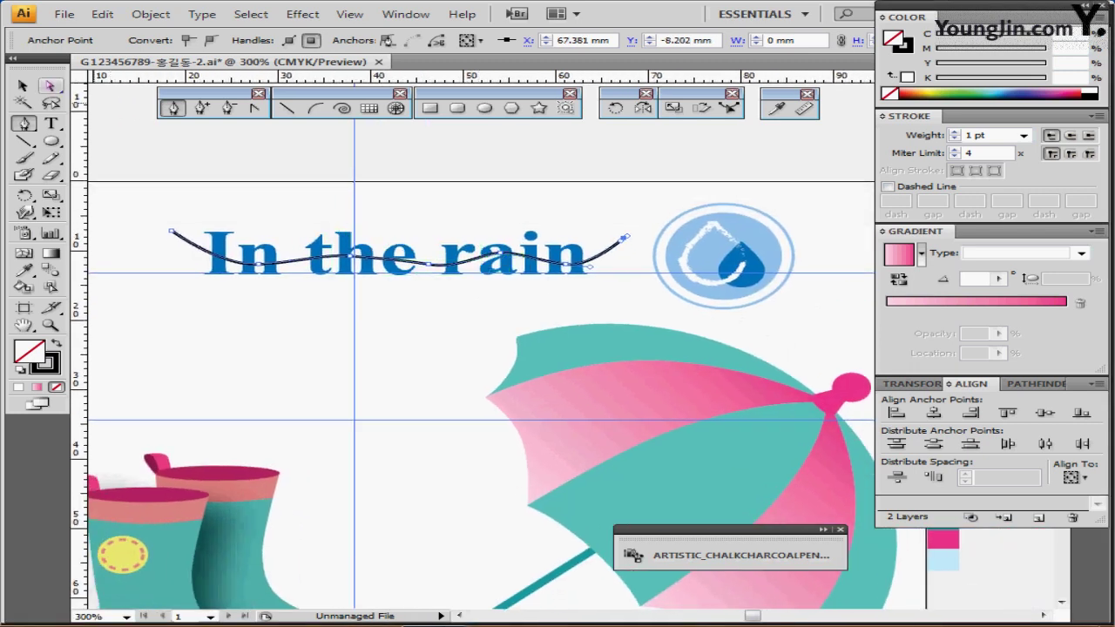
pyautogui.press('v')
pyautogui.moveTo(159, 181); pyautogui.dragTo(468, 285)
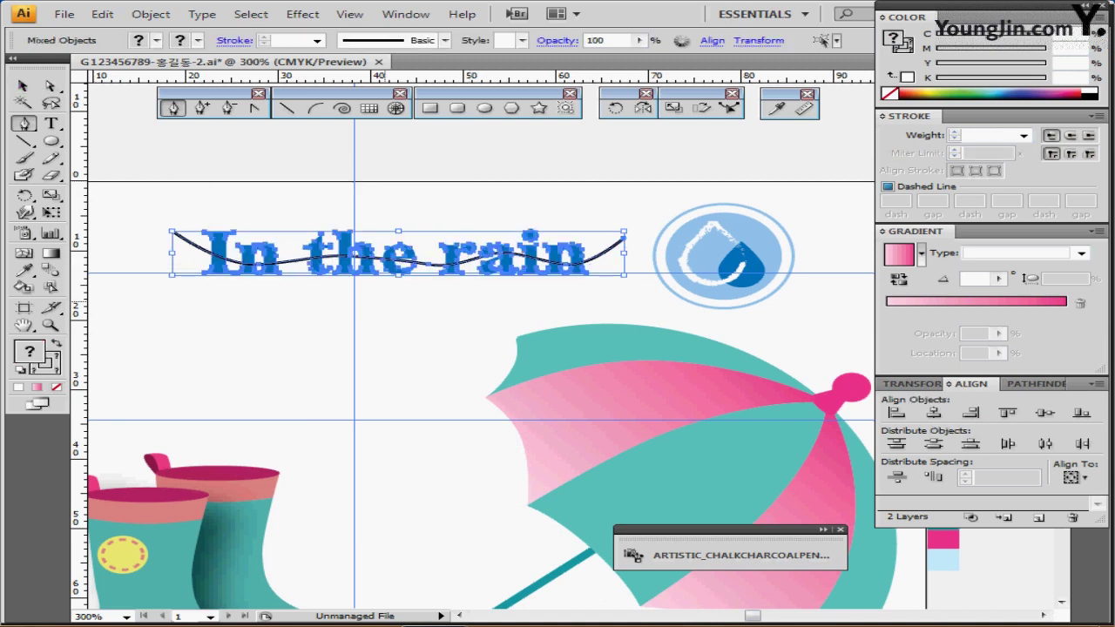
pyautogui.hotkey('ctrl', 'shift', 'b')
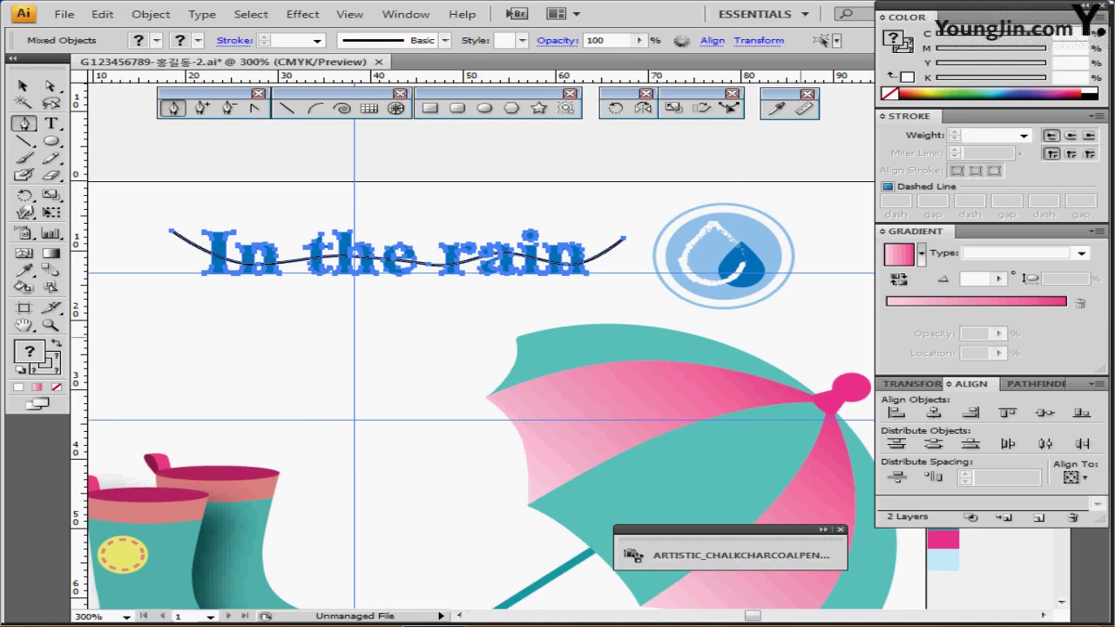
pyautogui.press('F7')
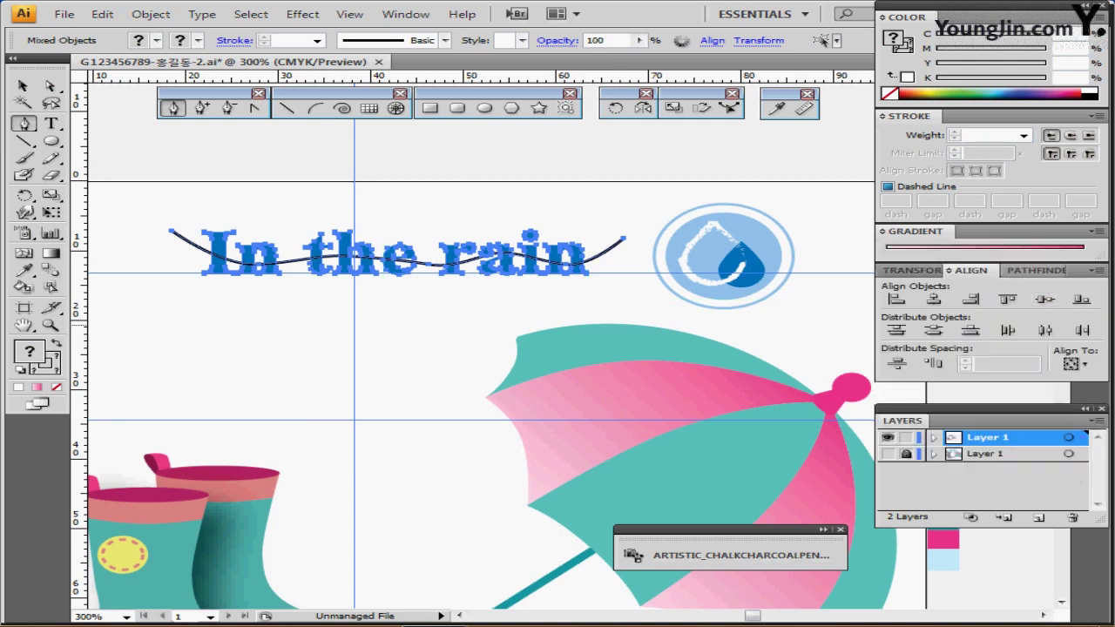
pyautogui.hotkey('ctrl', 'shift', 'F9')
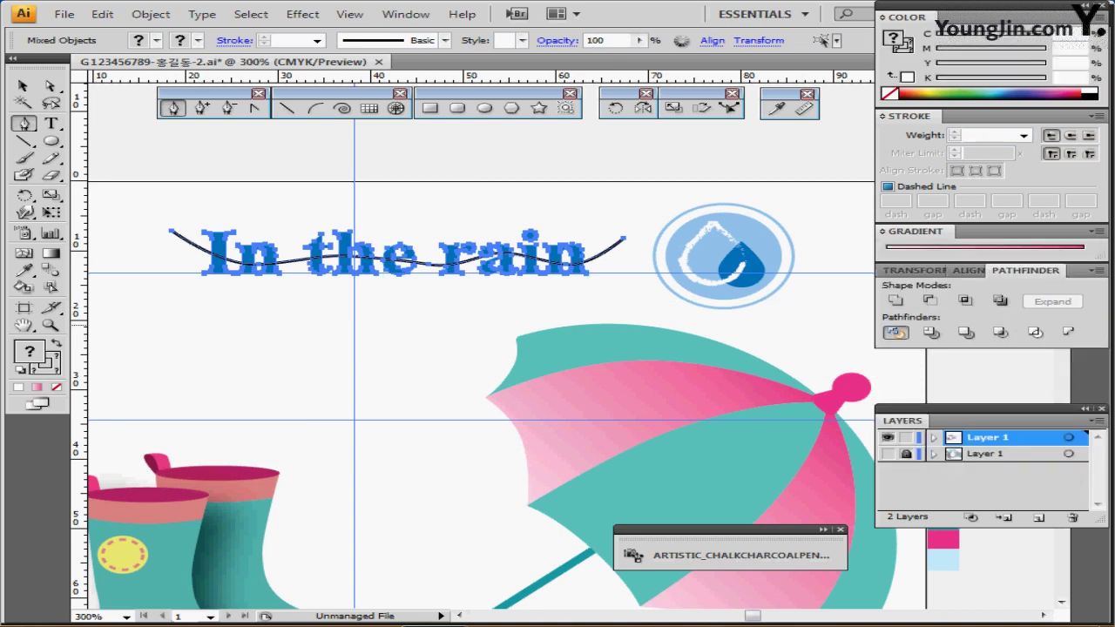
pyautogui.click(895, 331)
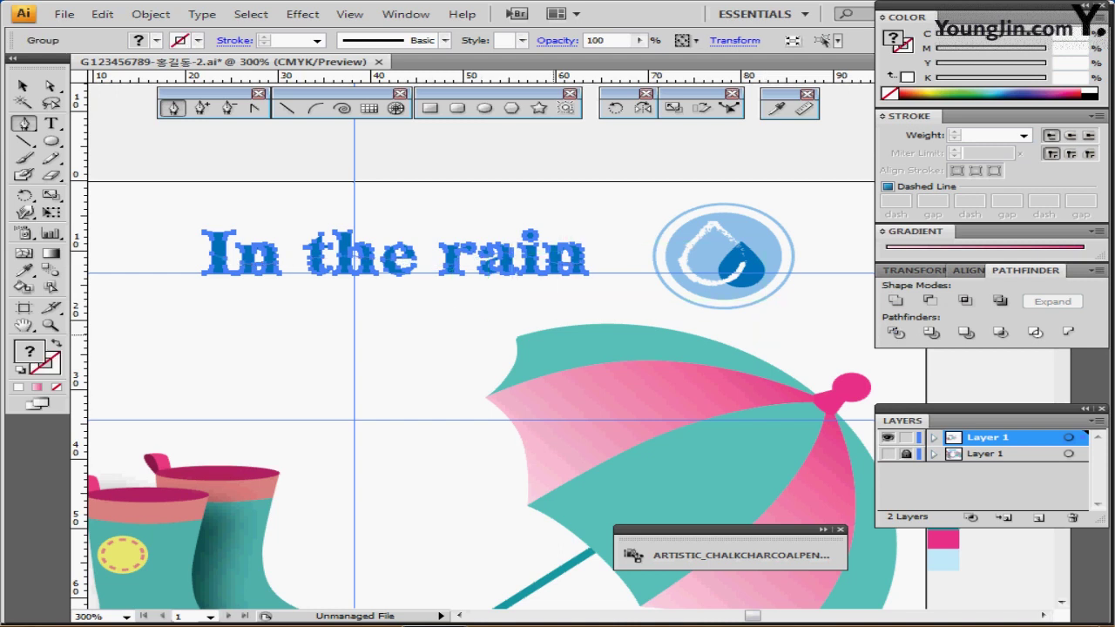
pyautogui.moveTo(545, 317); pyautogui.dragTo(545, 293)
pyautogui.keyDown('ctrl'); pyautogui.click(613, 190); pyautogui.keyUp('ctrl')
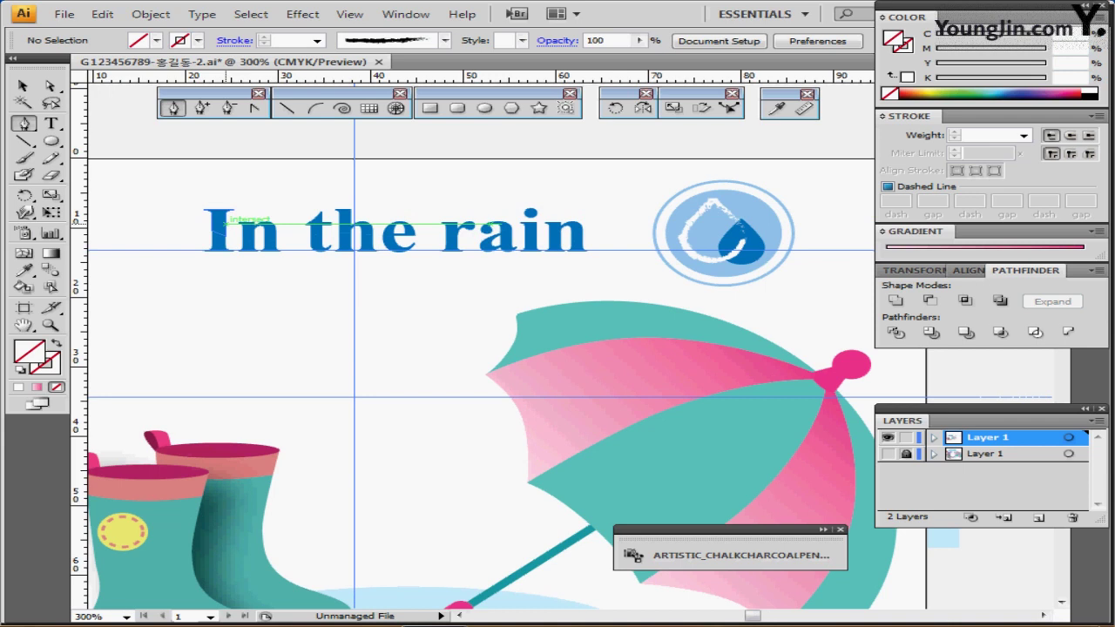
# Isolate the divided title group and fill the upper letter pieces with the light blue sampled from the swatch beside the artboard
pyautogui.doubleClick(225, 225)
pyautogui.moveTo(176, 185); pyautogui.dragTo(605, 222)
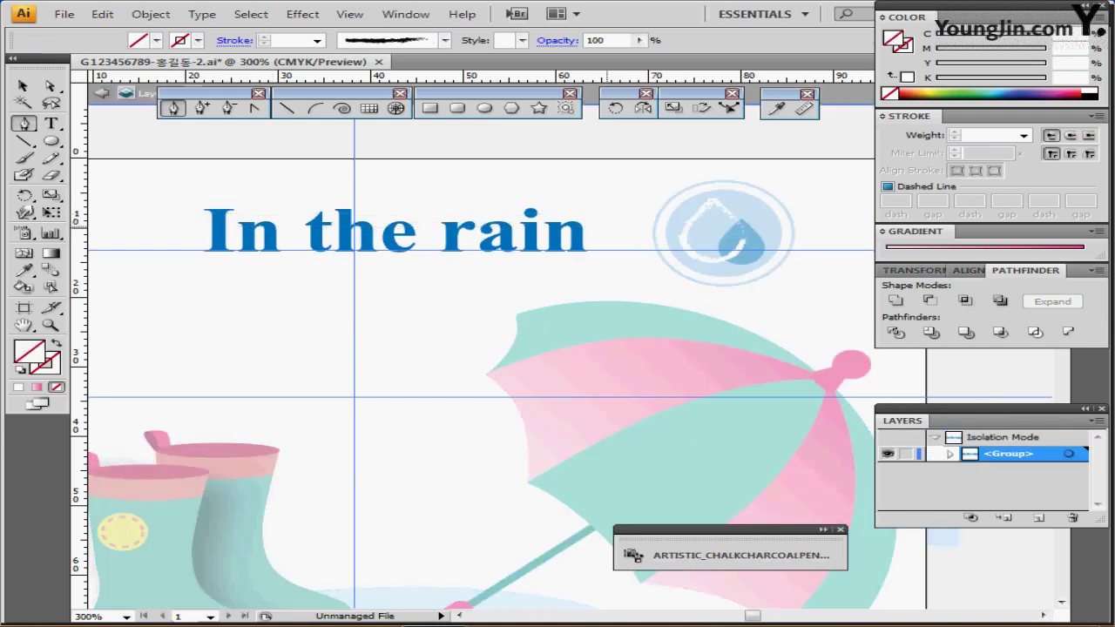
pyautogui.hotkey('ctrl', 'shift', 'b')
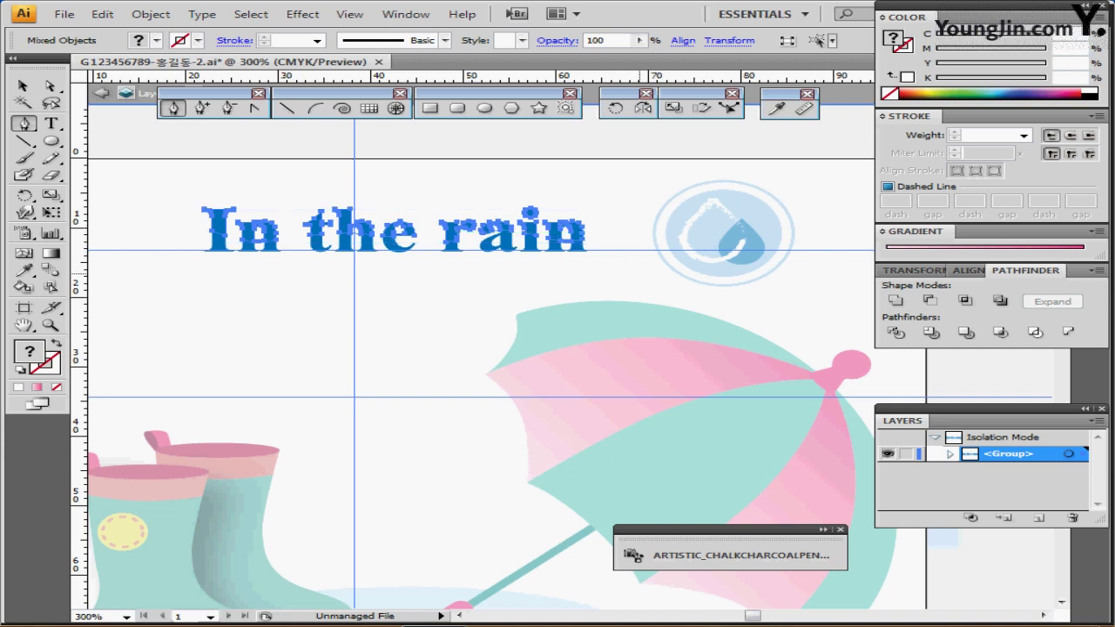
pyautogui.hotkey('ctrl', '-')
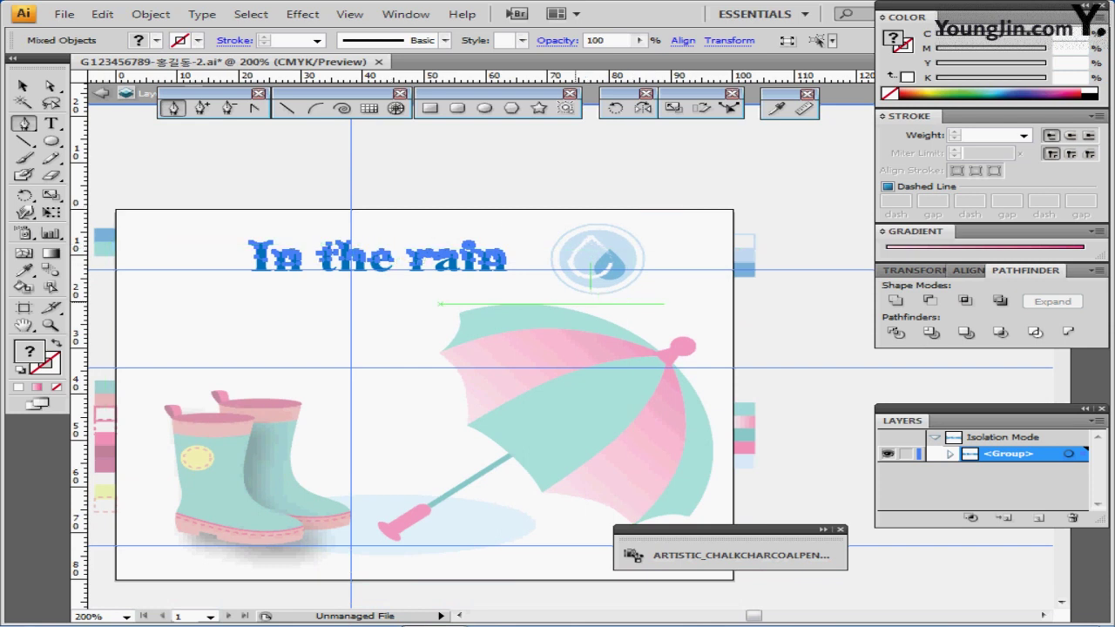
pyautogui.press('i')
pyautogui.click(743, 254)
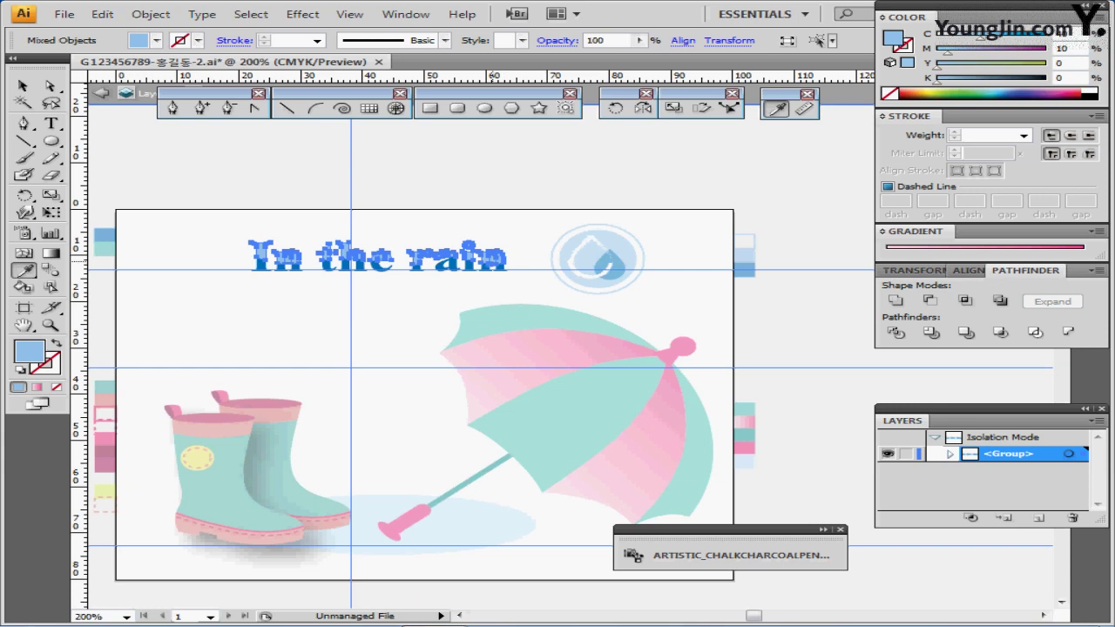
pyautogui.scroll(2, 494, 259)
pyautogui.scroll(1, 493, 260)
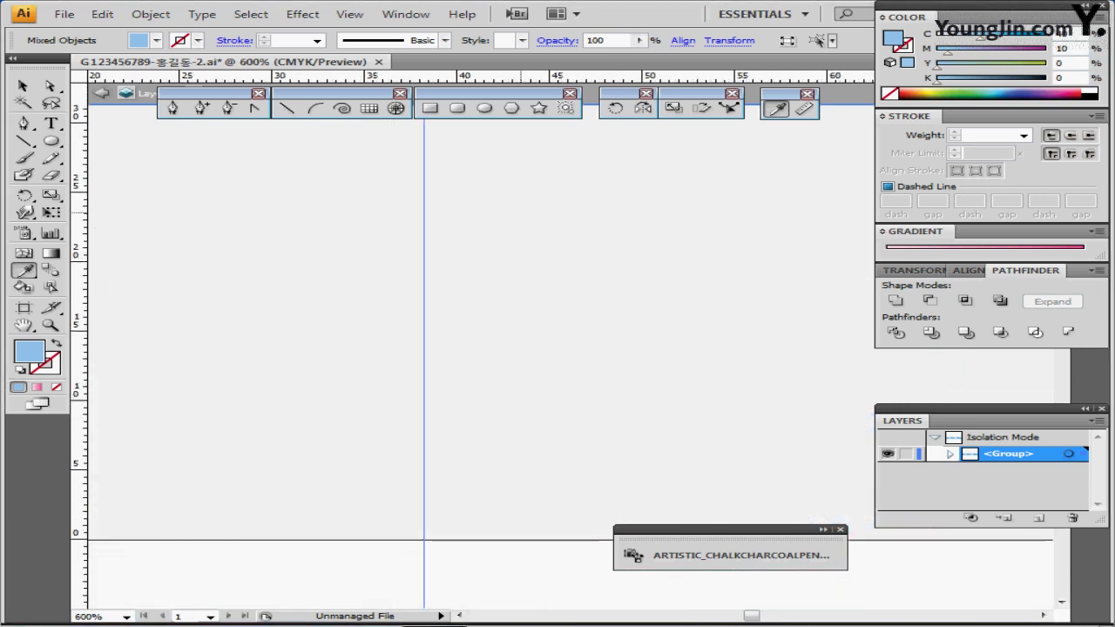
pyautogui.scroll(2, 538, 262)
pyautogui.scroll(-2, 540, 264)
pyautogui.hotkey('ctrl', '-')
pyautogui.hotkey('ctrl', '-')
pyautogui.hotkey('ctrl', '-')
pyautogui.hotkey('ctrl', '-')
pyautogui.hotkey('ctrl', '-')
pyautogui.hotkey('ctrl', '-')
pyautogui.hotkey('ctrl', '-')
pyautogui.hotkey('ctrl', '-')
pyautogui.hotkey('ctrl', '-')
pyautogui.hotkey('ctrl', '-')
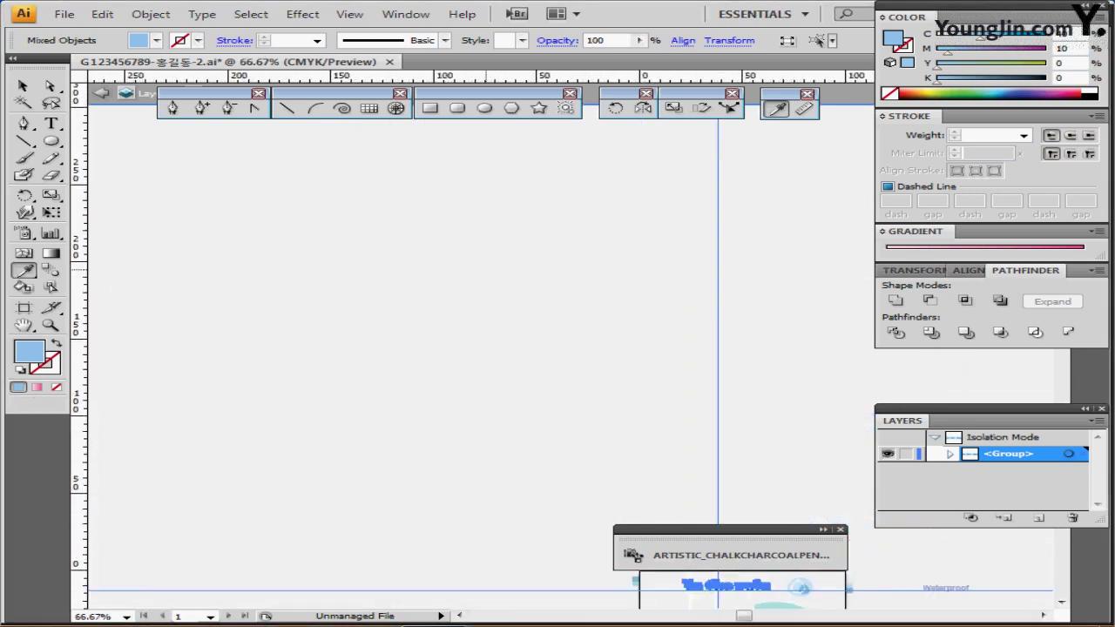
pyautogui.scroll(-2, 487, 270)
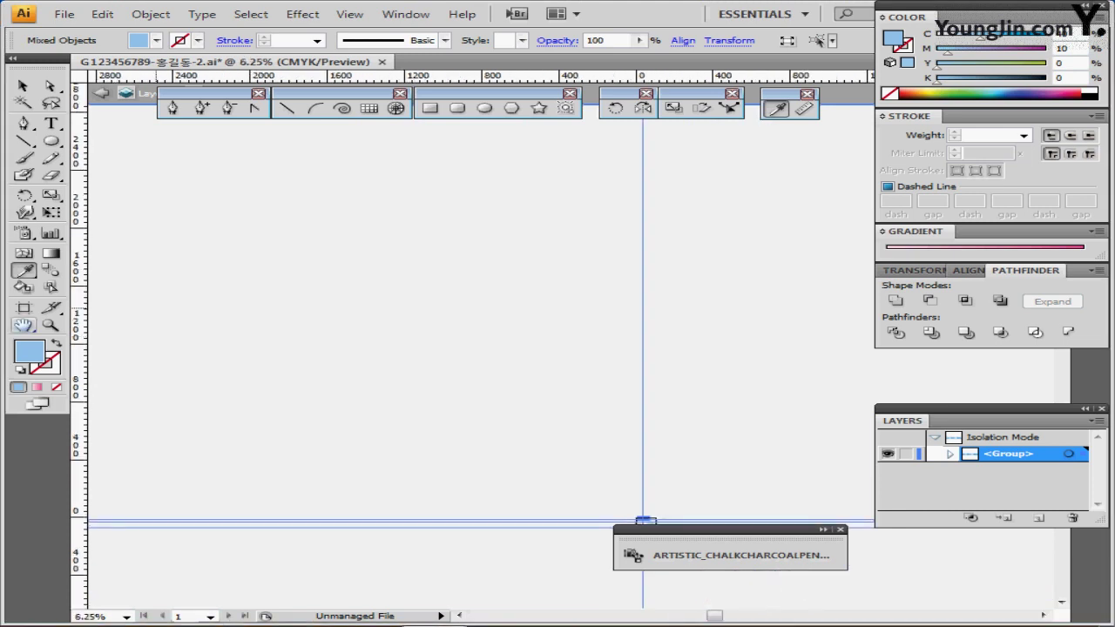
pyautogui.doubleClick(24, 325)
pyautogui.moveTo(488, 165); pyautogui.dragTo(471, 240)
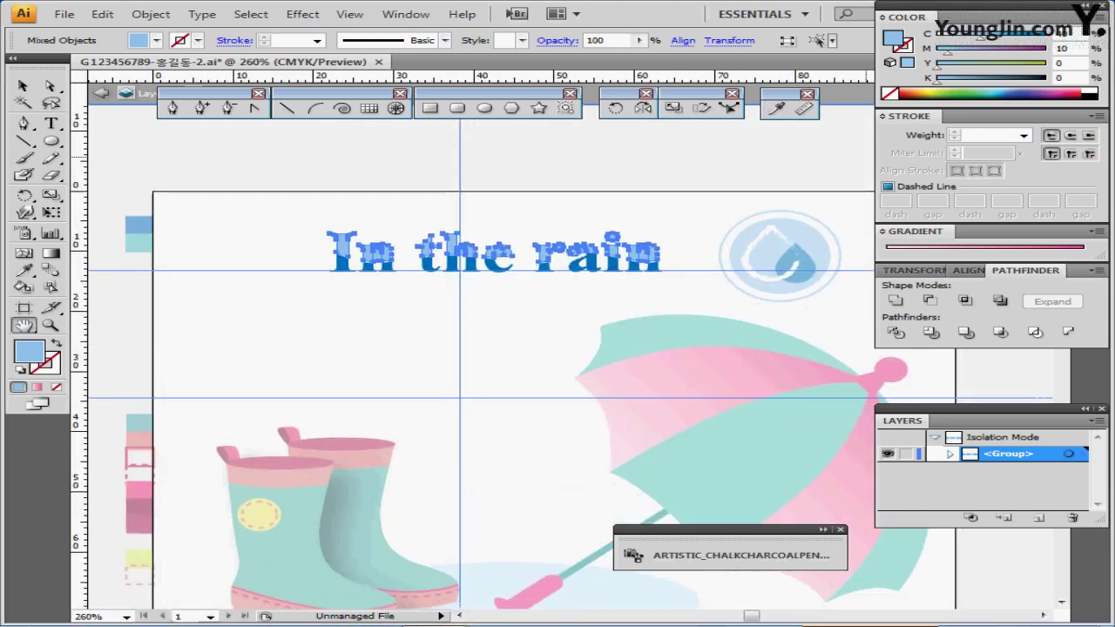
# Delete the light blue filler pieces inside the upper openings of the "n" in "In" and the "h" and "e" in "the"
pyautogui.scroll(2, 623, 289)
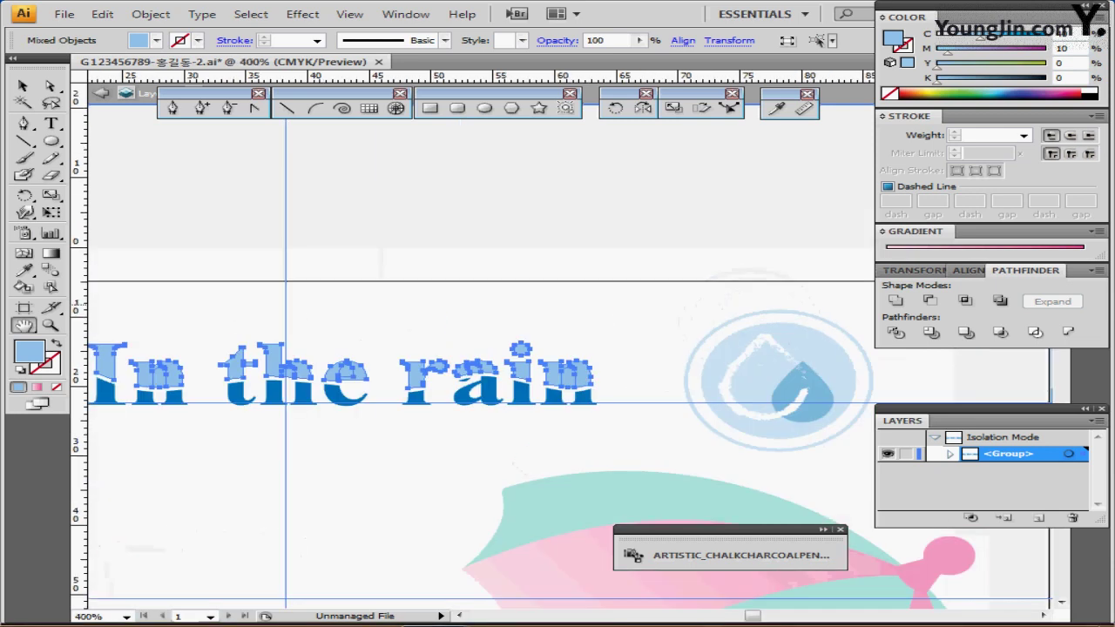
pyautogui.scroll(1, 468, 392)
pyautogui.moveTo(370, 396); pyautogui.dragTo(475, 326)
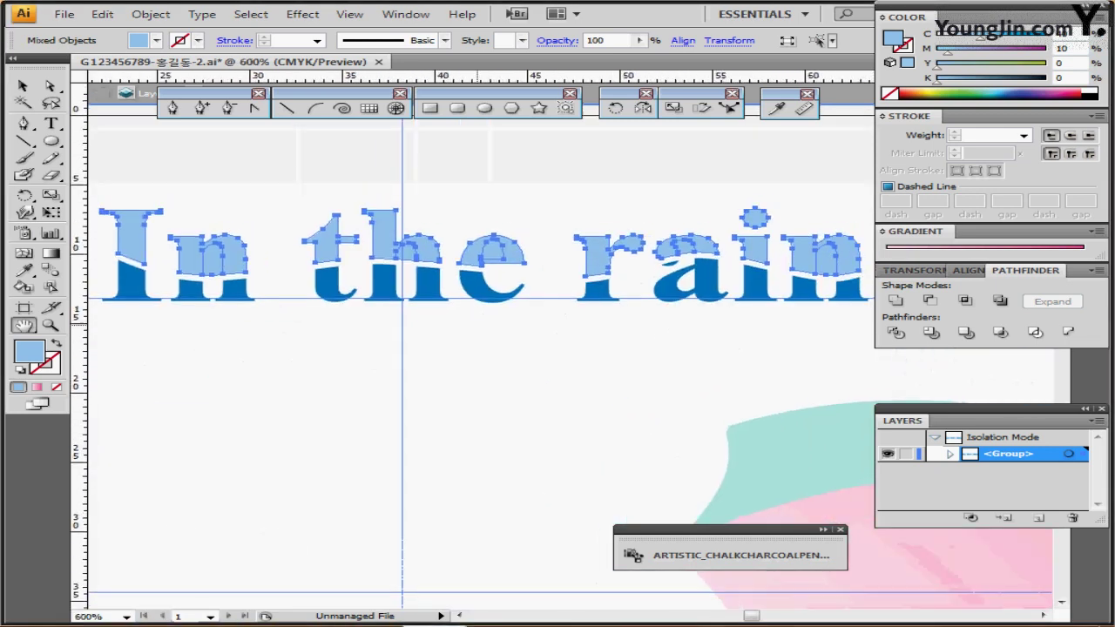
pyautogui.click(51, 86)
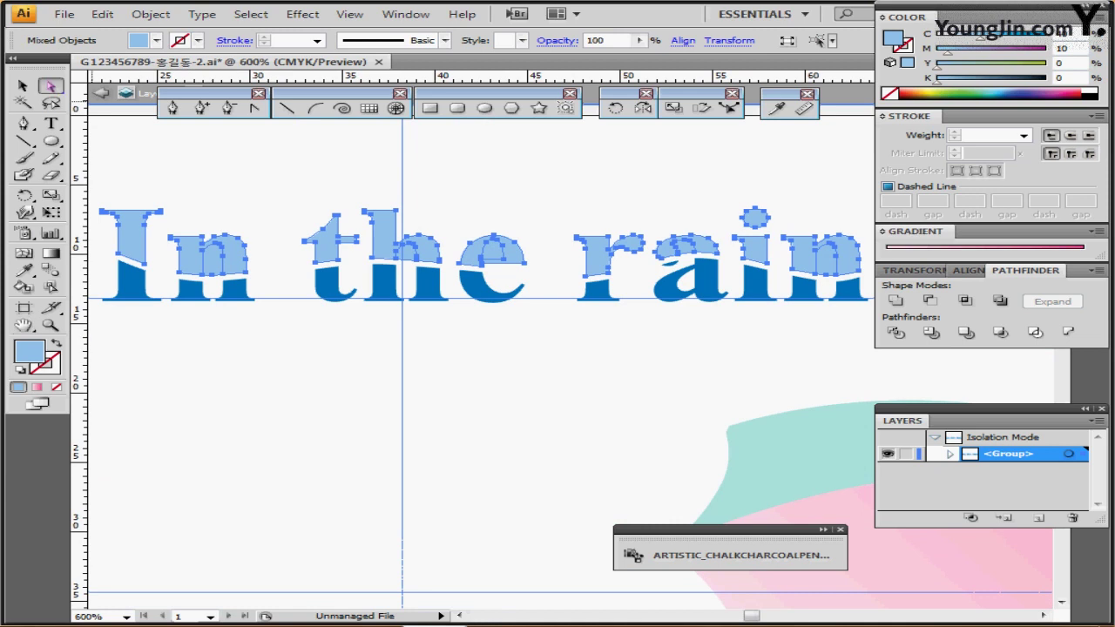
pyautogui.click(209, 188)
pyautogui.click(214, 259)
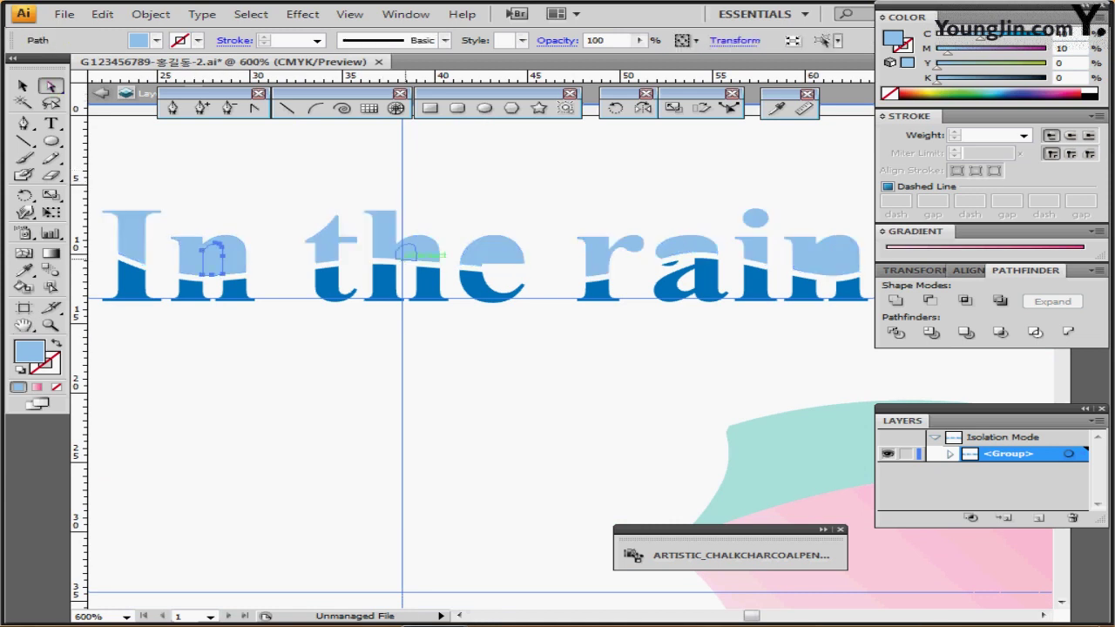
pyautogui.keyDown('shift'); pyautogui.click(405, 253); pyautogui.keyUp('shift')
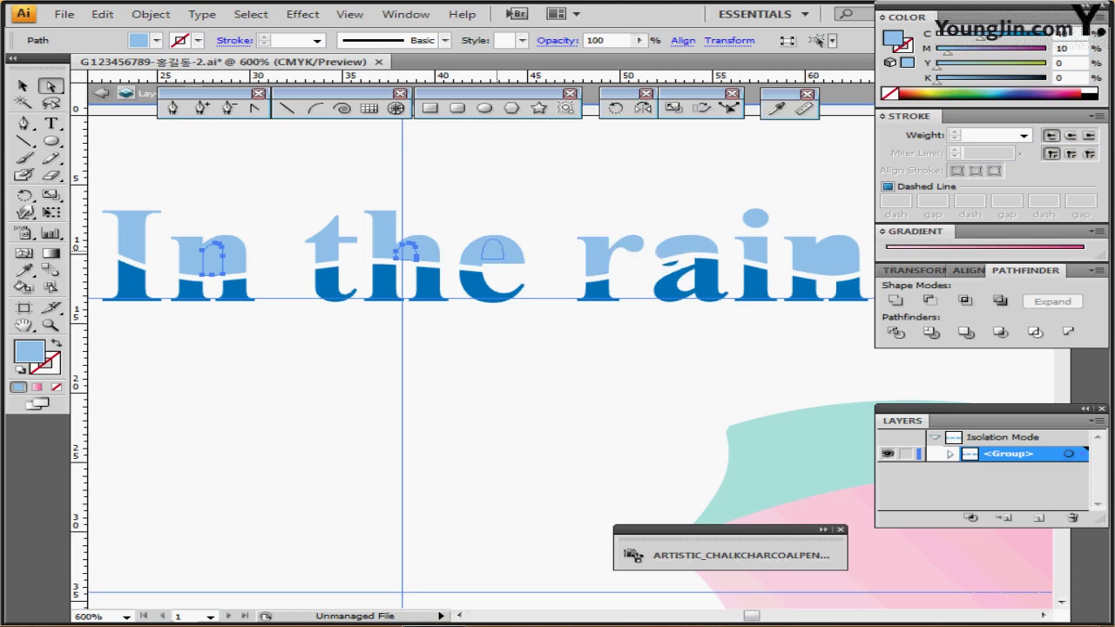
pyautogui.keyDown('shift'); pyautogui.click(492, 249); pyautogui.keyUp('shift')
pyautogui.press('Delete')
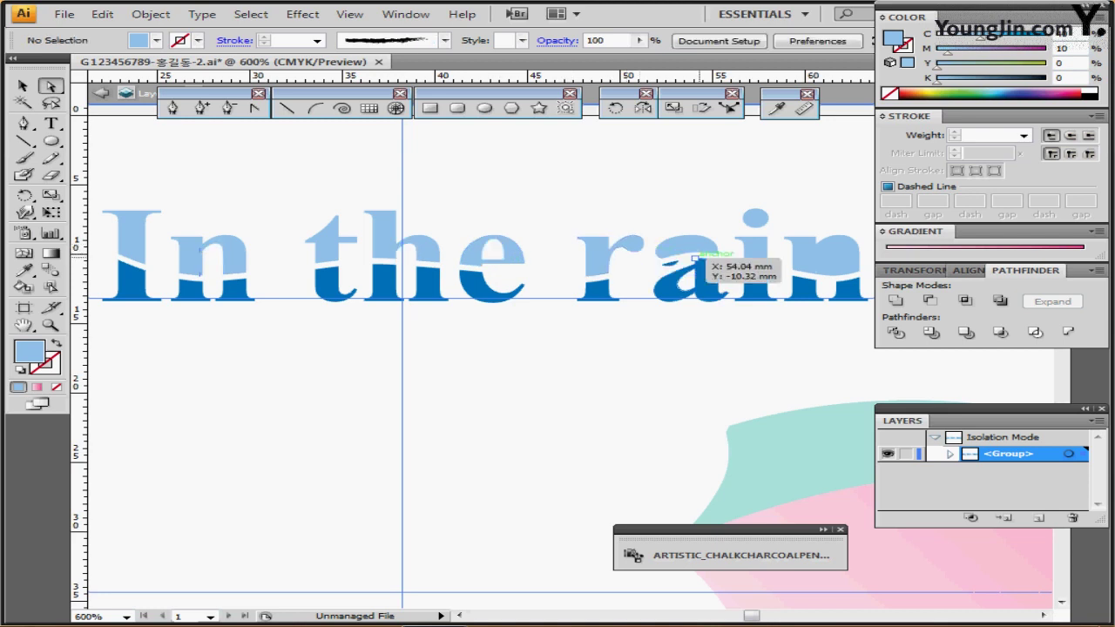
# Delete the filler pieces inside the "a" and "n" of "rain" and leave isolation mode
pyautogui.click(686, 250)
pyautogui.keyDown('shift'); pyautogui.click(823, 254); pyautogui.keyUp('shift')
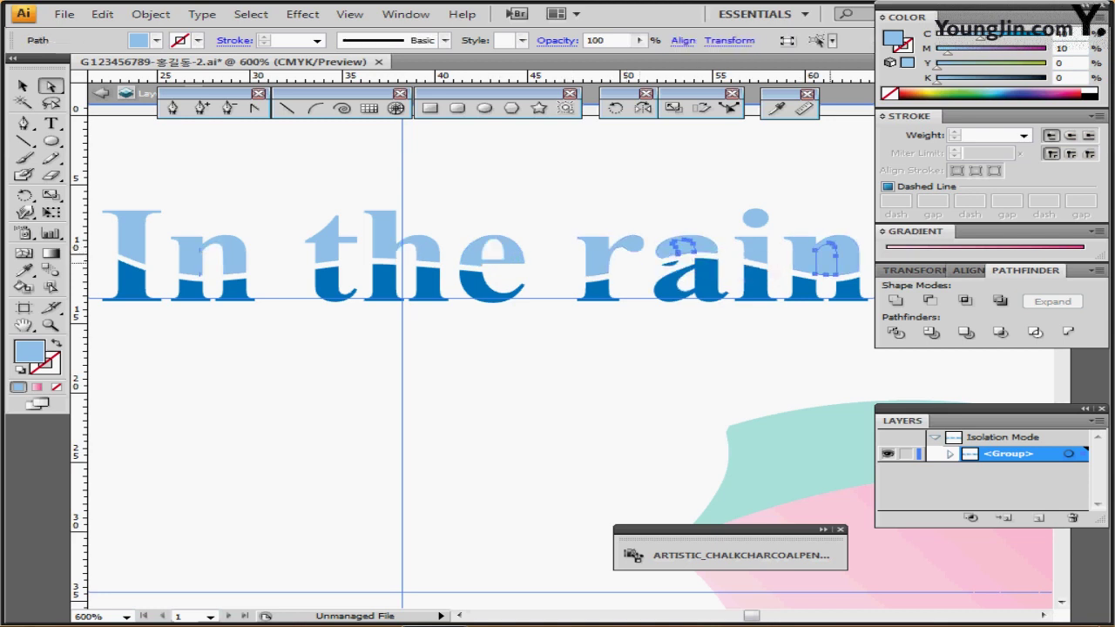
pyautogui.press('Delete')
pyautogui.moveTo(745, 315); pyautogui.dragTo(722, 180)
pyautogui.scroll(-2, 669, 276)
pyautogui.doubleClick(607, 223)
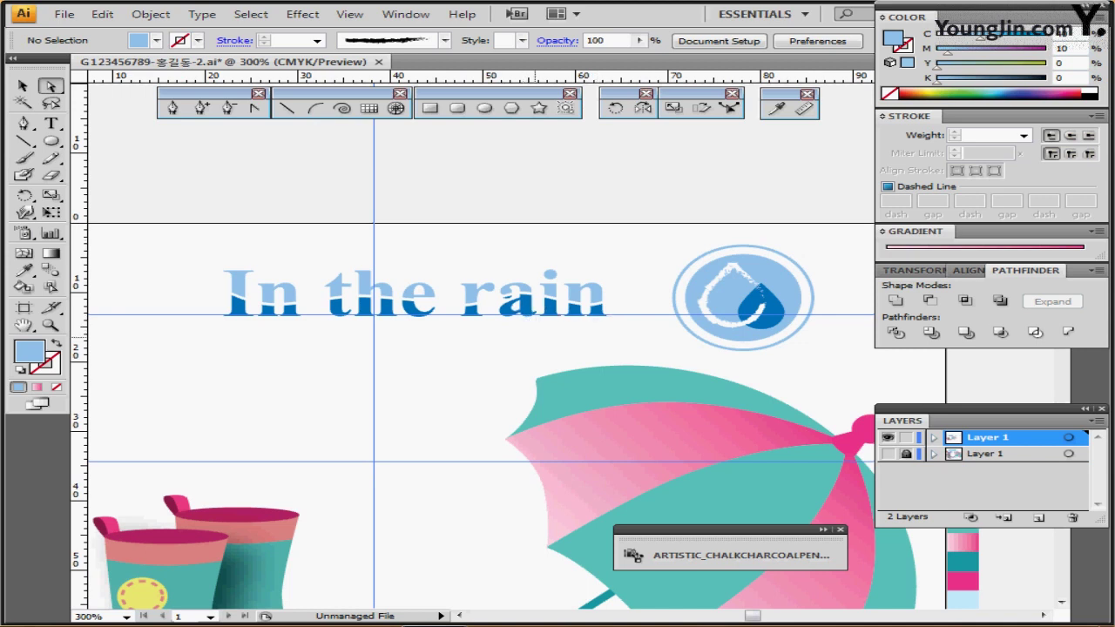
# Expand the floating chalk brush library and switch it to the Decorative_Banners and Seals library
pyautogui.hotkey('ctrl', '-')
pyautogui.press('v')
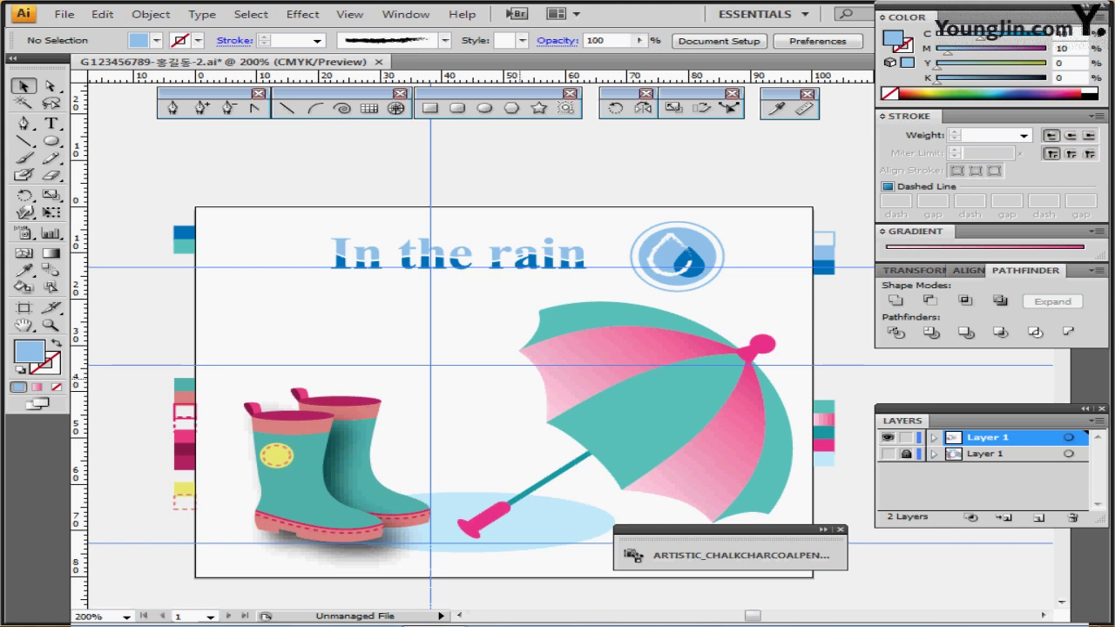
pyautogui.moveTo(679, 523); pyautogui.dragTo(582, 446)
pyautogui.moveTo(697, 530); pyautogui.dragTo(649, 262)
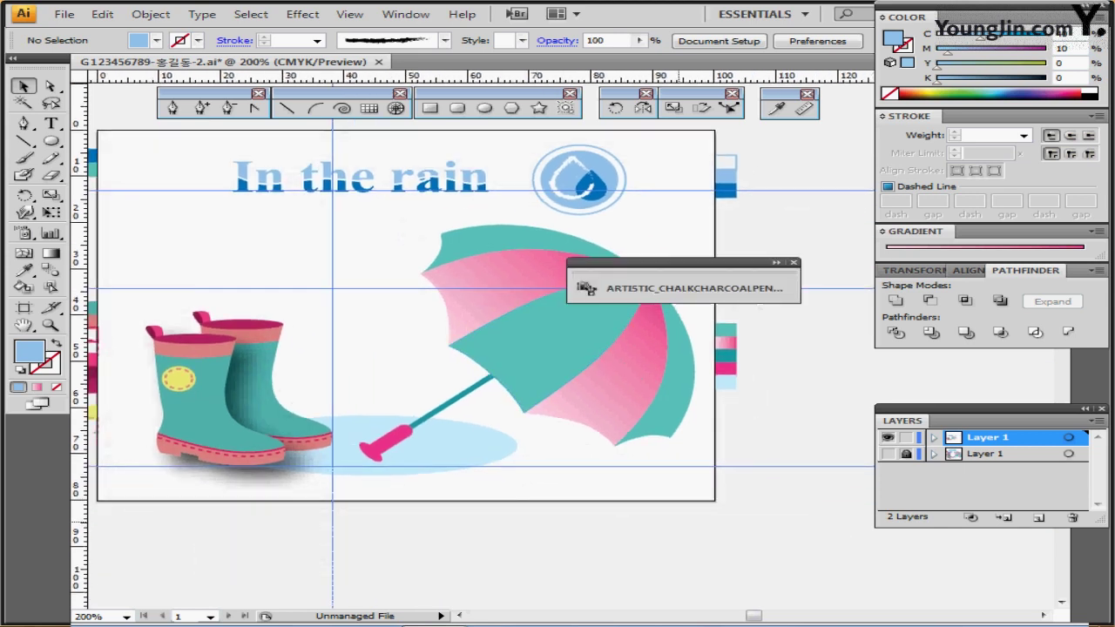
pyautogui.click(776, 262)
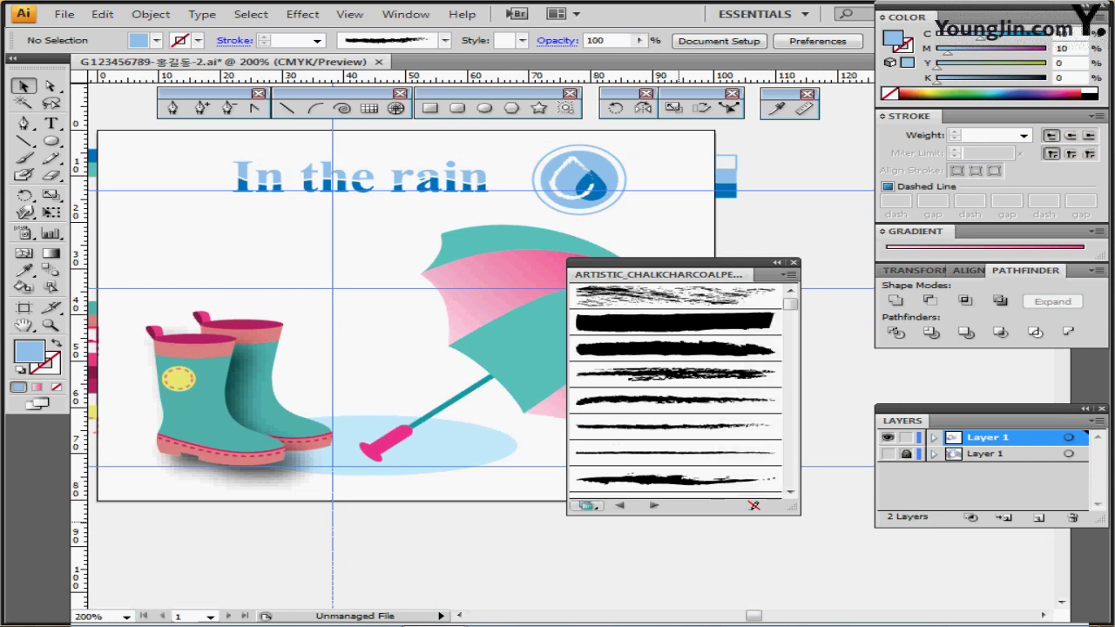
pyautogui.click(587, 505)
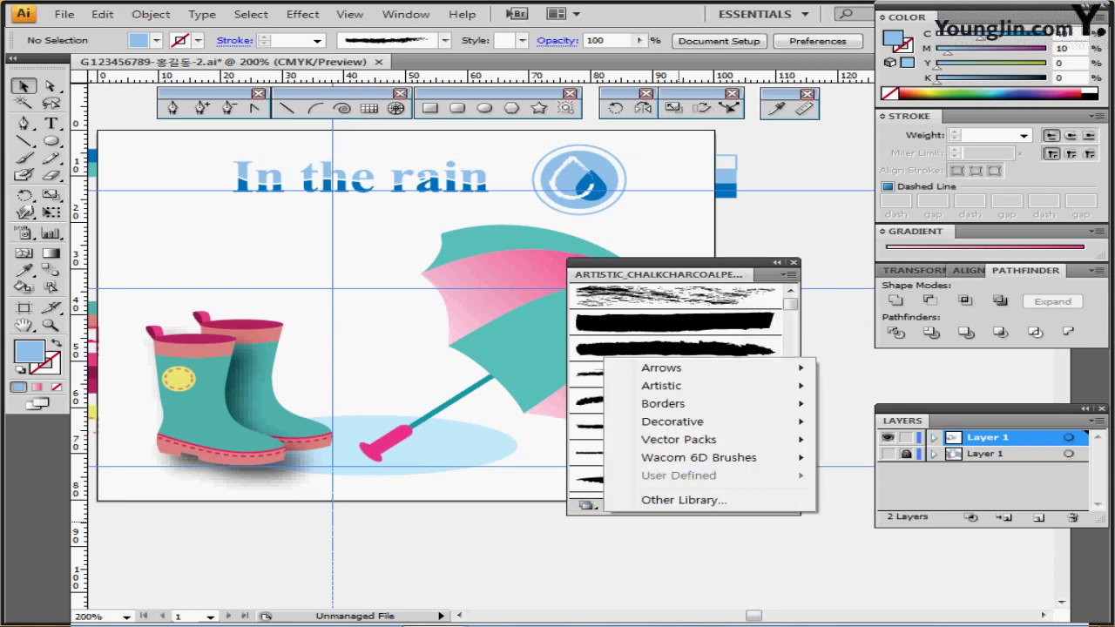
pyautogui.moveTo(672, 421)
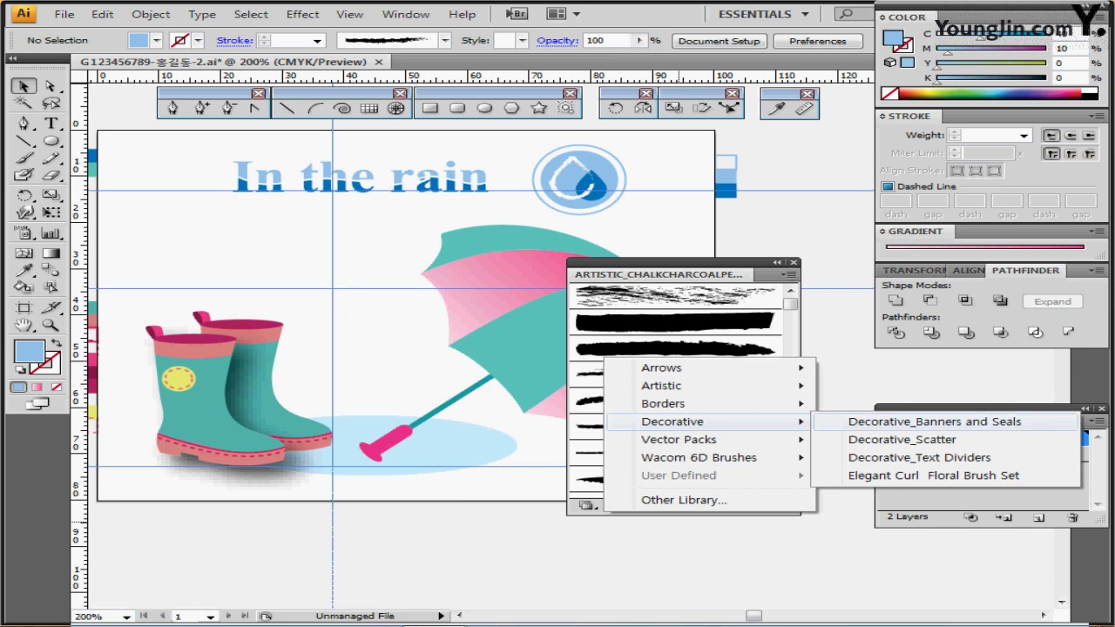
pyautogui.click(934, 422)
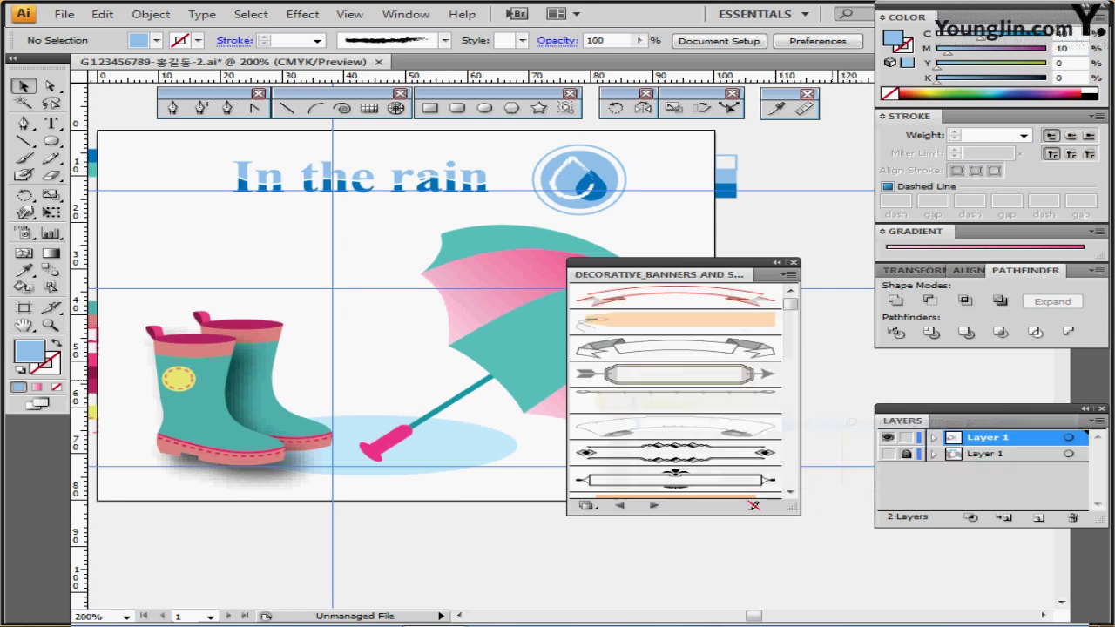
# Choose the light blue banner brush with the red tip and activate the Pen tool
pyautogui.scroll(-4, 676, 392)
pyautogui.scroll(-4, 676, 392)
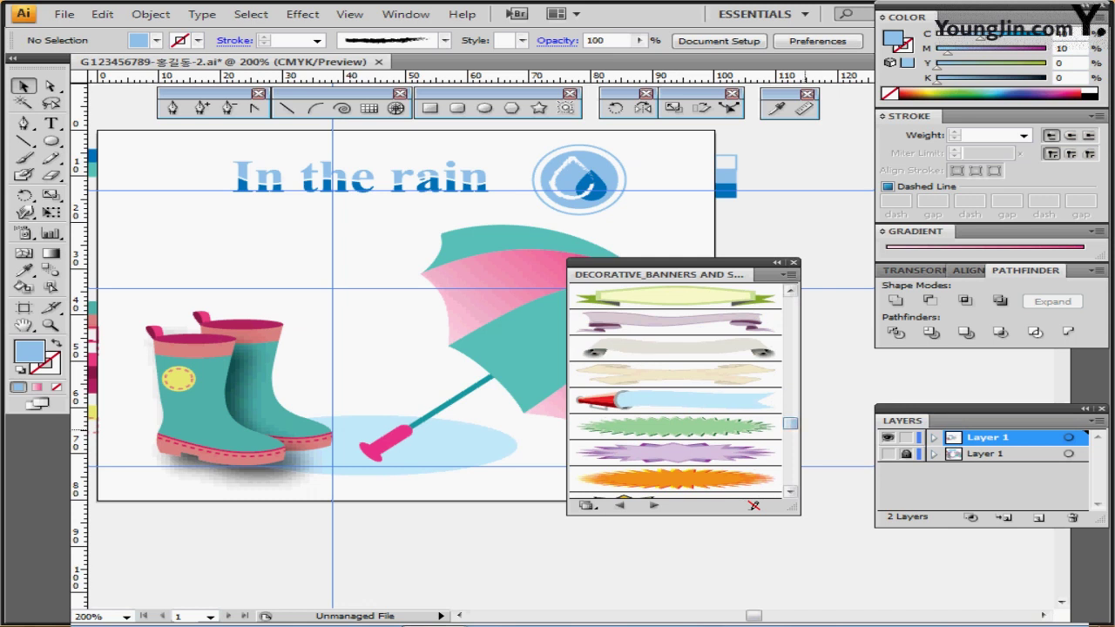
pyautogui.click(676, 400)
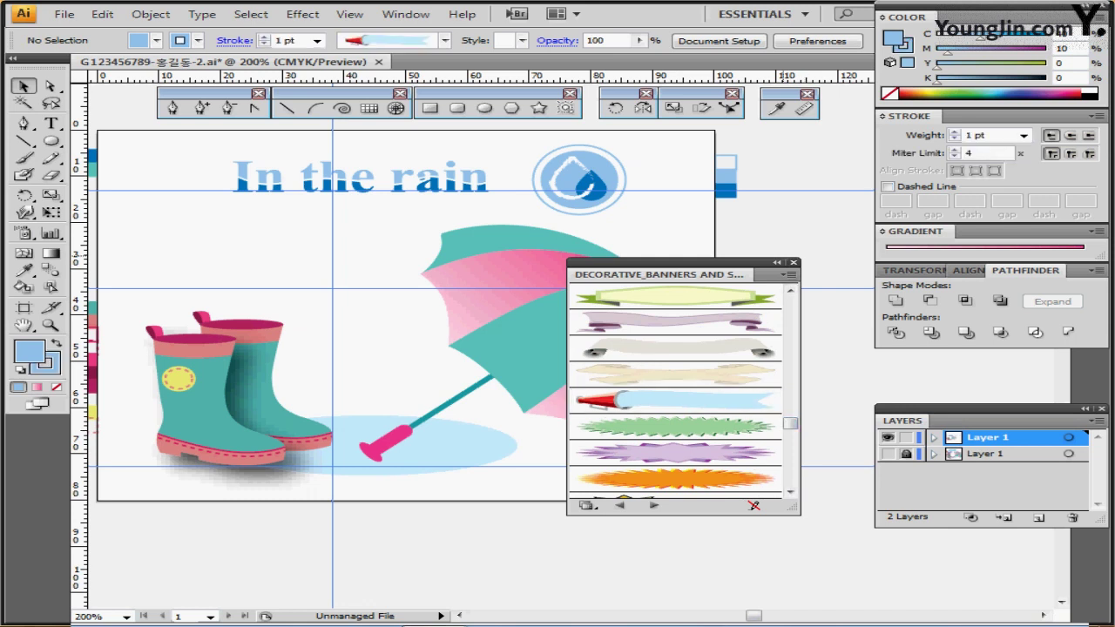
pyautogui.click(793, 262)
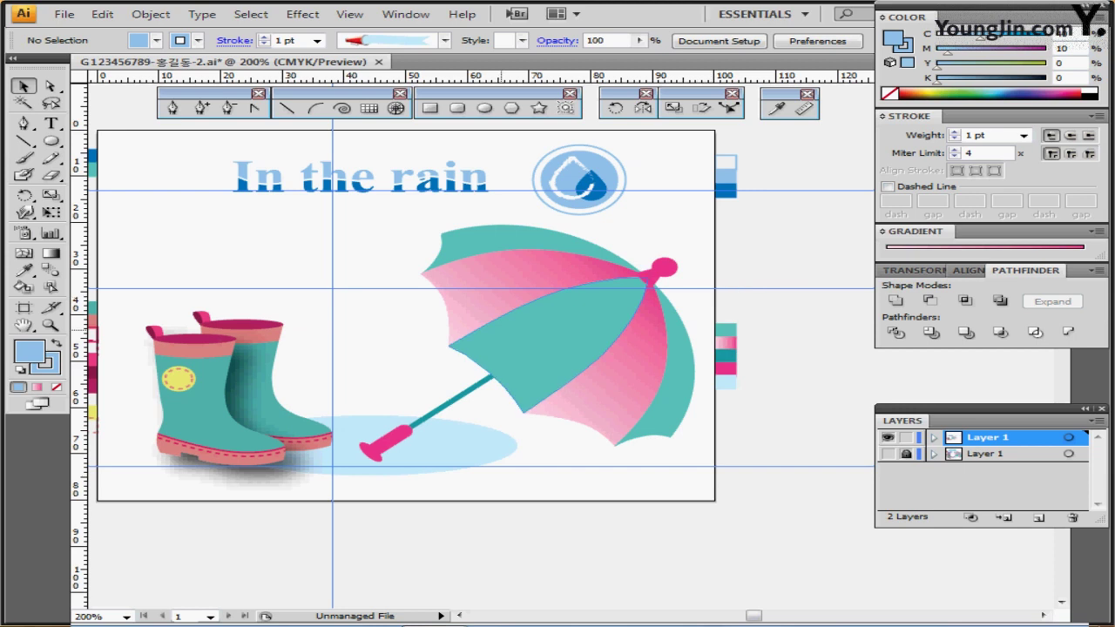
pyautogui.moveTo(502, 324); pyautogui.dragTo(556, 335)
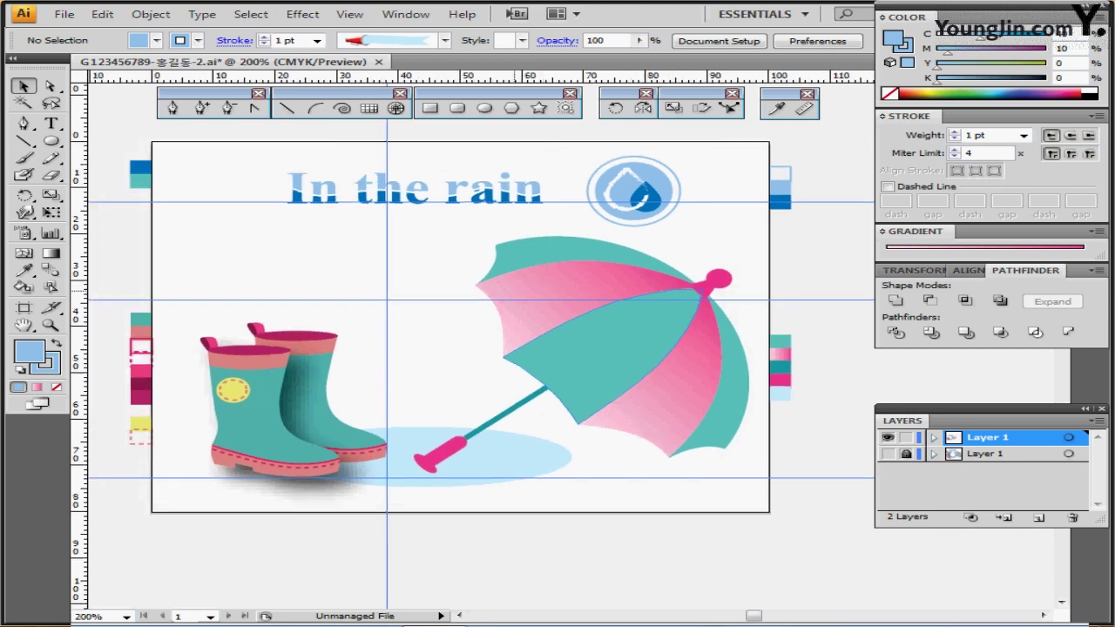
pyautogui.click(173, 107)
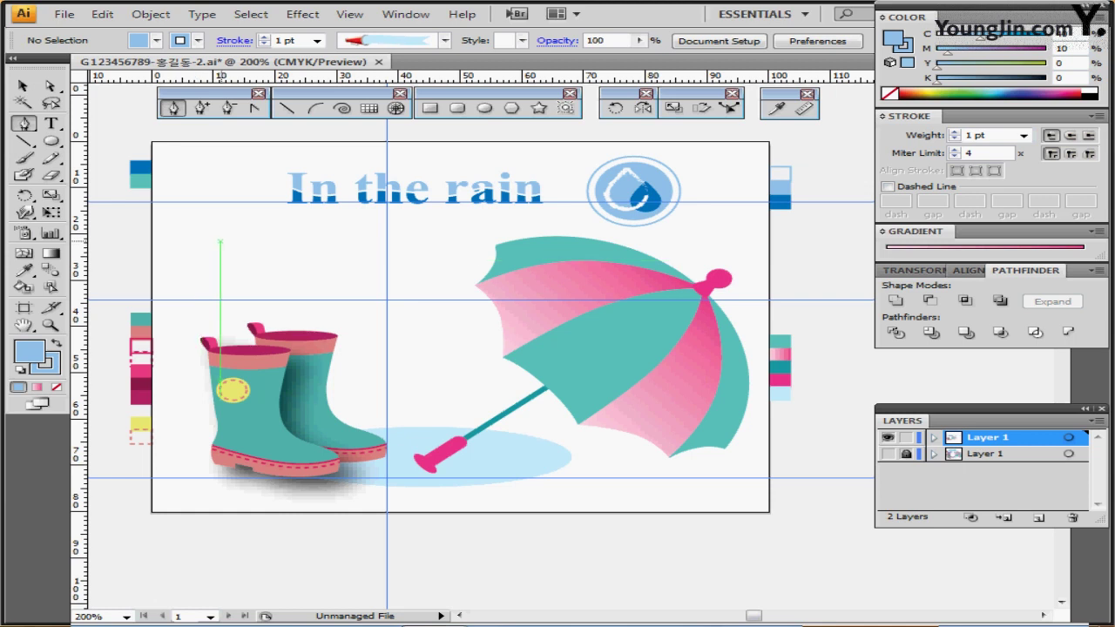
# Draw a wavy three-point banner brush path above the boots with a 0.5 pt stroke and no fill
pyautogui.click(219, 235)
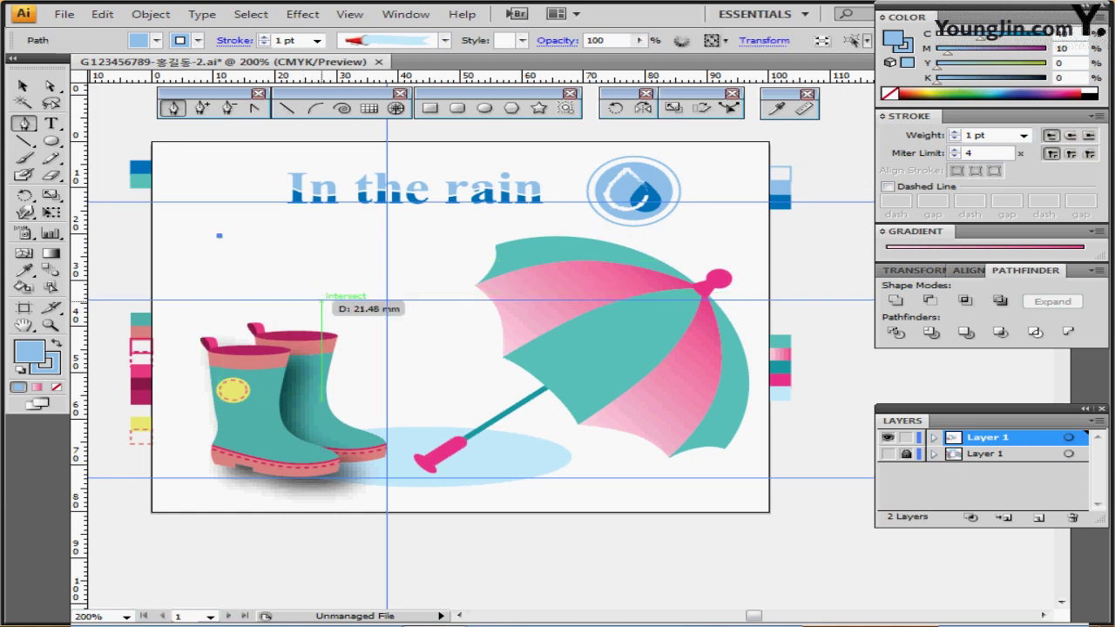
pyautogui.moveTo(296, 276); pyautogui.dragTo(423, 255)
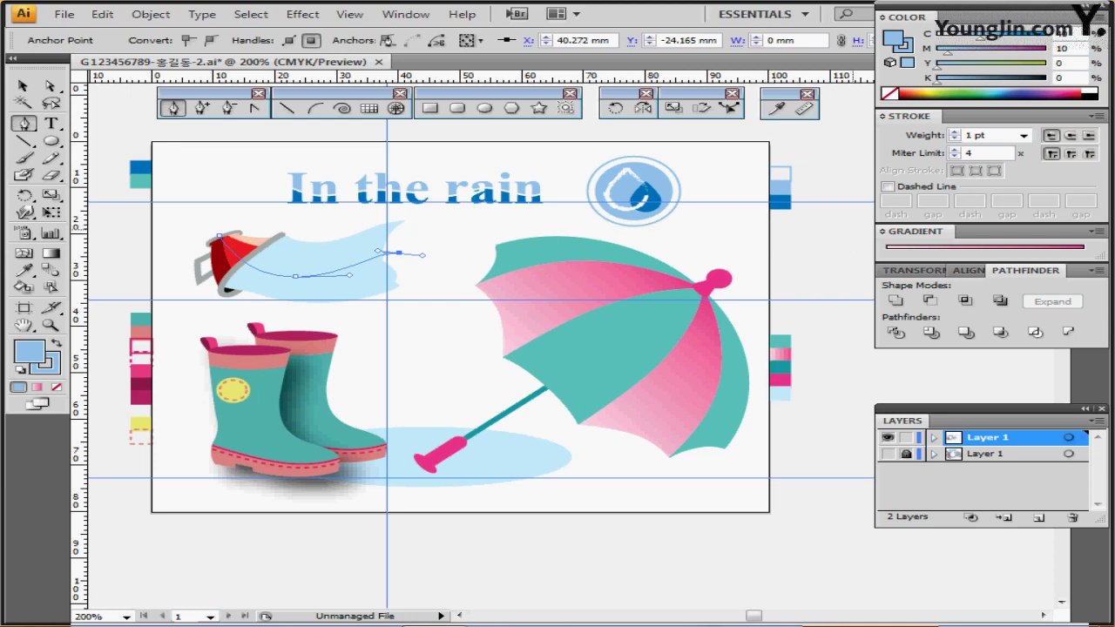
pyautogui.click(1023, 135)
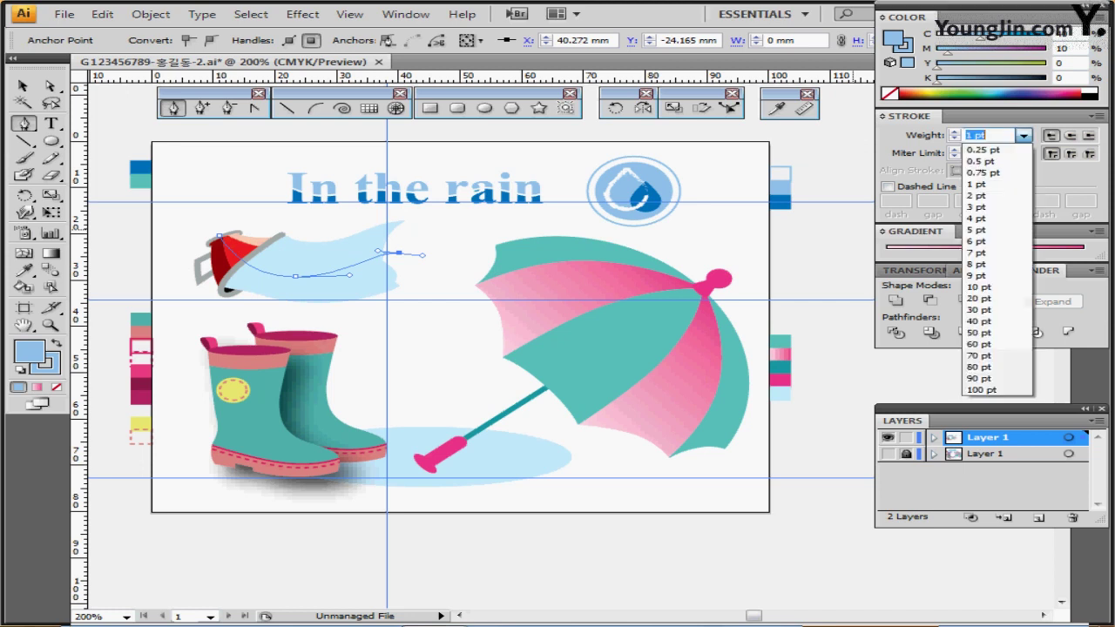
pyautogui.click(976, 157)
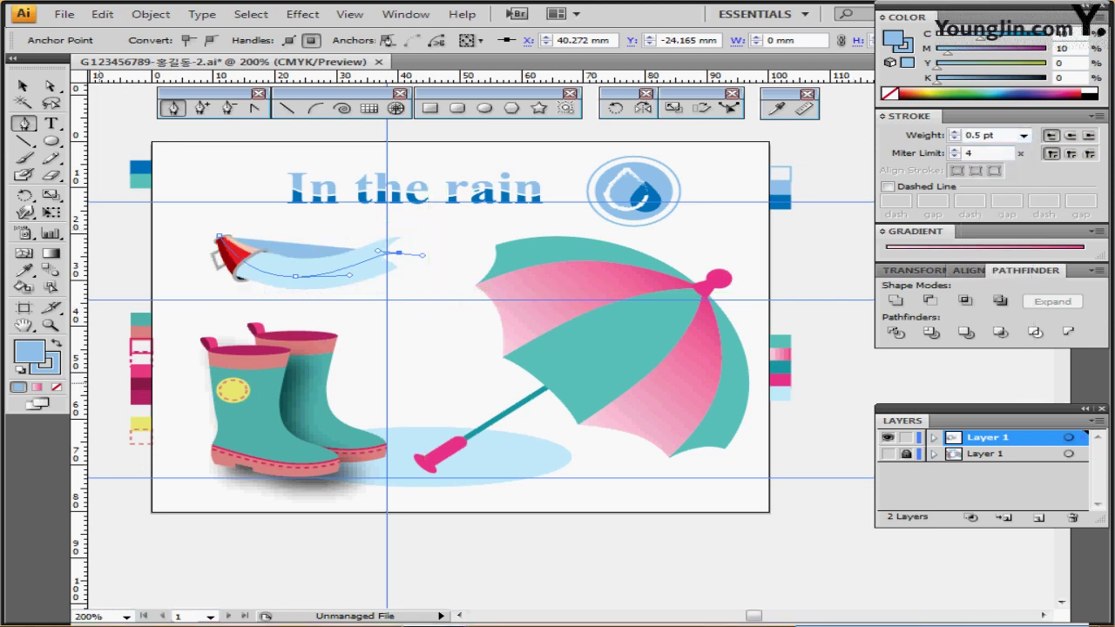
pyautogui.click(56, 387)
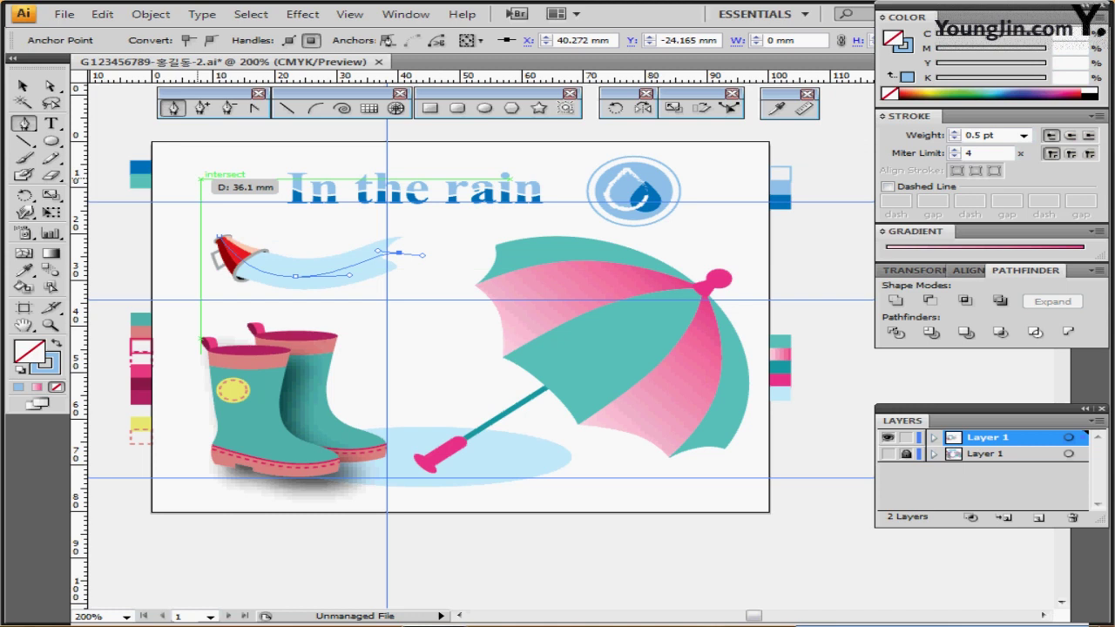
pyautogui.keyDown('ctrl'); pyautogui.click(378, 315); pyautogui.keyUp('ctrl')
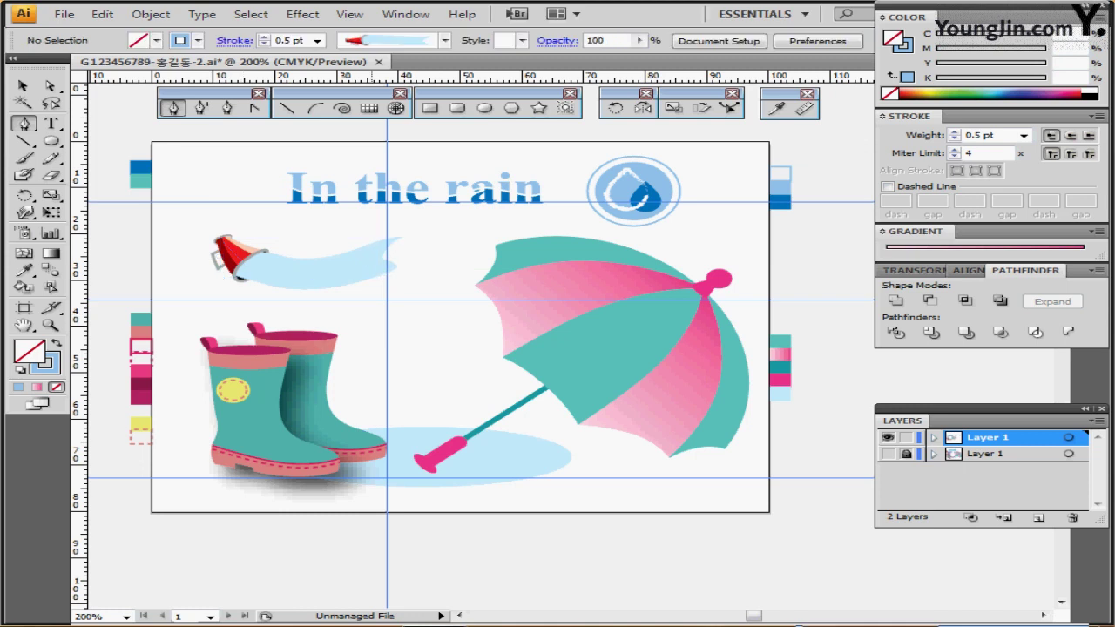
# Draw a curved path with the default black stroke and no fill along the lower part of the light blue ribbon
pyautogui.keyDown('ctrl'); pyautogui.click(405, 296); pyautogui.keyUp('ctrl')
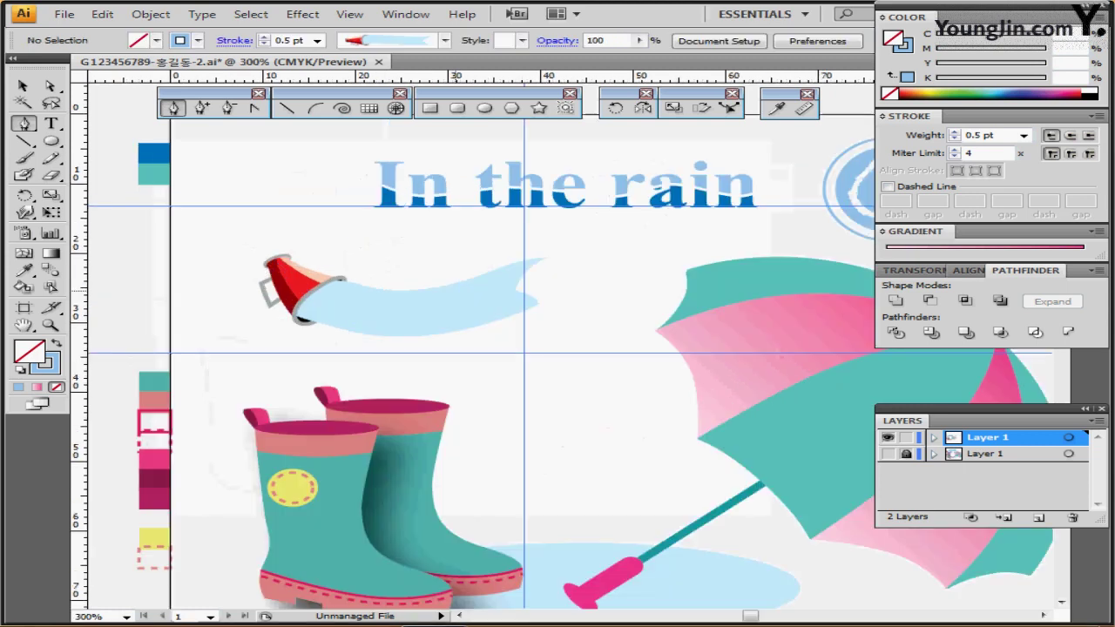
pyautogui.keyDown('ctrl'); pyautogui.click(518, 331); pyautogui.keyUp('ctrl')
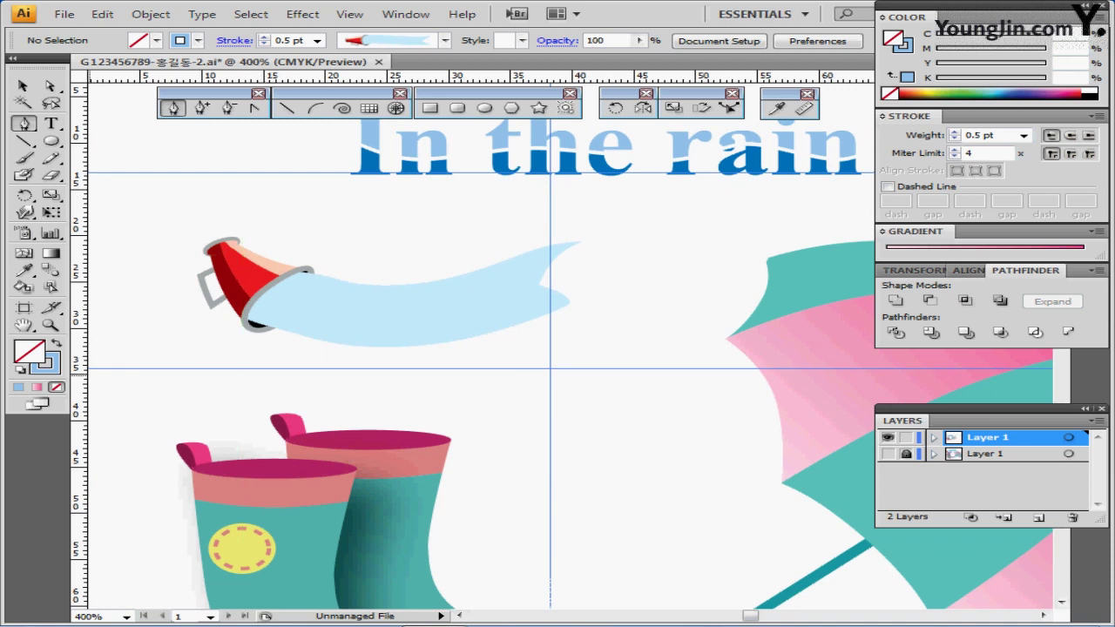
pyautogui.click(20, 371)
pyautogui.click(56, 387)
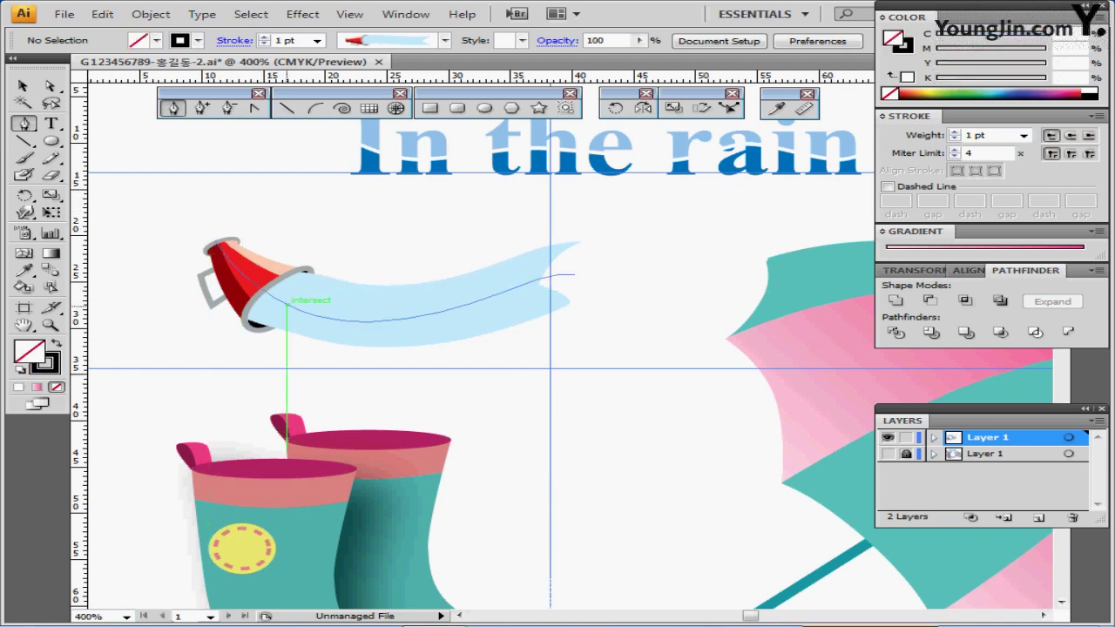
pyautogui.hotkey('ctrl', 'z')
pyautogui.click(275, 312)
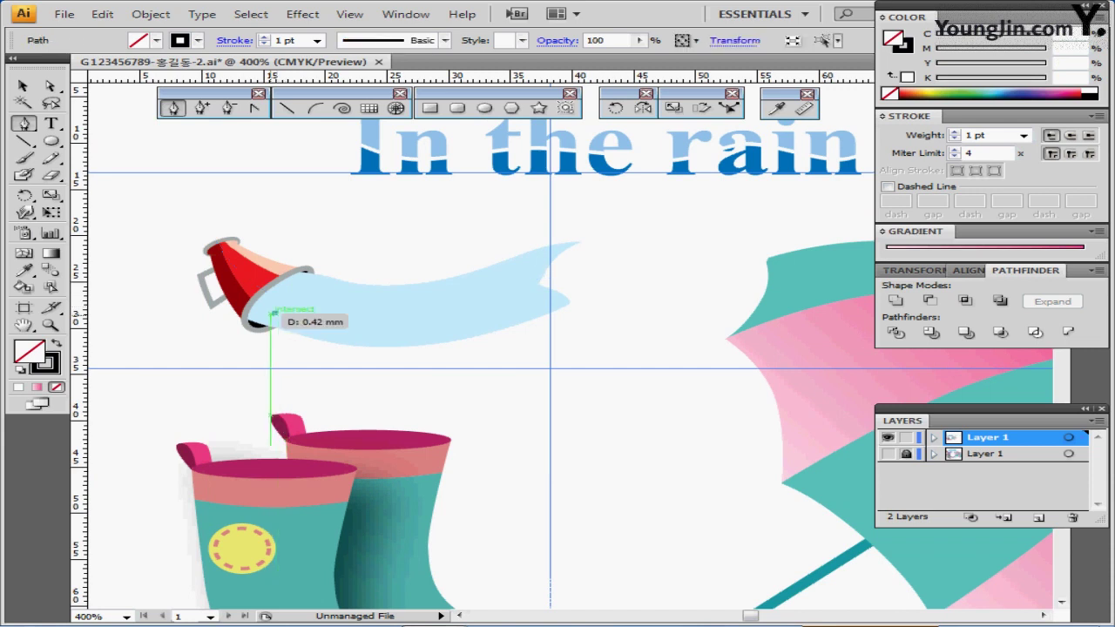
pyautogui.moveTo(395, 330); pyautogui.dragTo(459, 320)
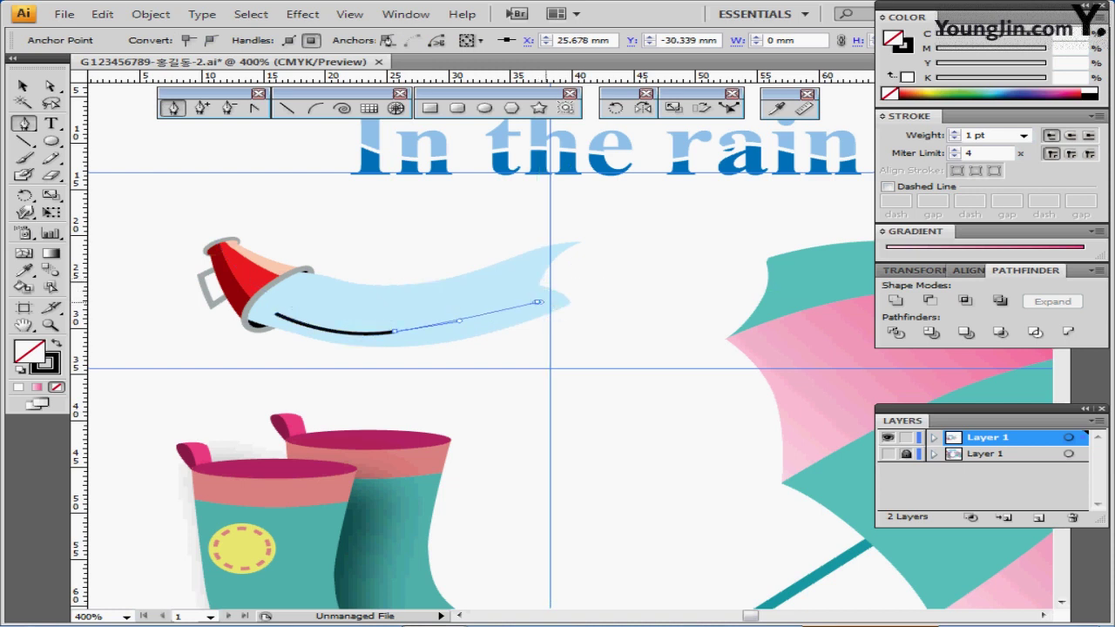
pyautogui.moveTo(537, 302); pyautogui.dragTo(550, 298)
# Cut the whole "Waterproof" text lying outside the artboard
pyautogui.hotkey('ctrl', '-')
pyautogui.hotkey('ctrl', '-')
pyautogui.hotkey('ctrl', '-')
pyautogui.hotkey('ctrl', '-')
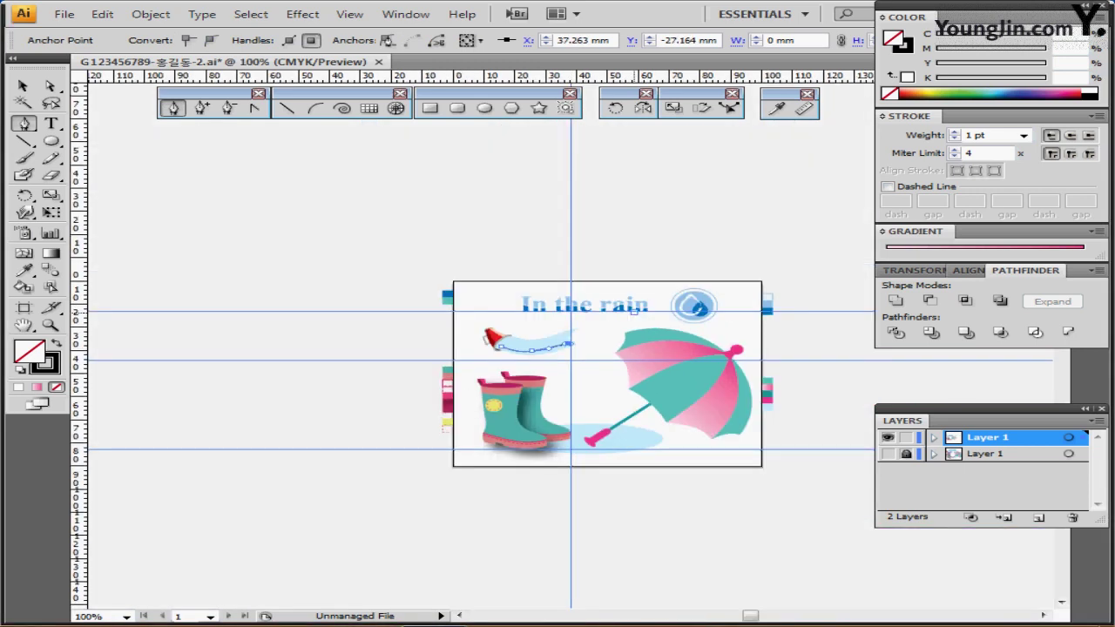
pyautogui.moveTo(634, 312); pyautogui.dragTo(459, 228)
pyautogui.press('t')
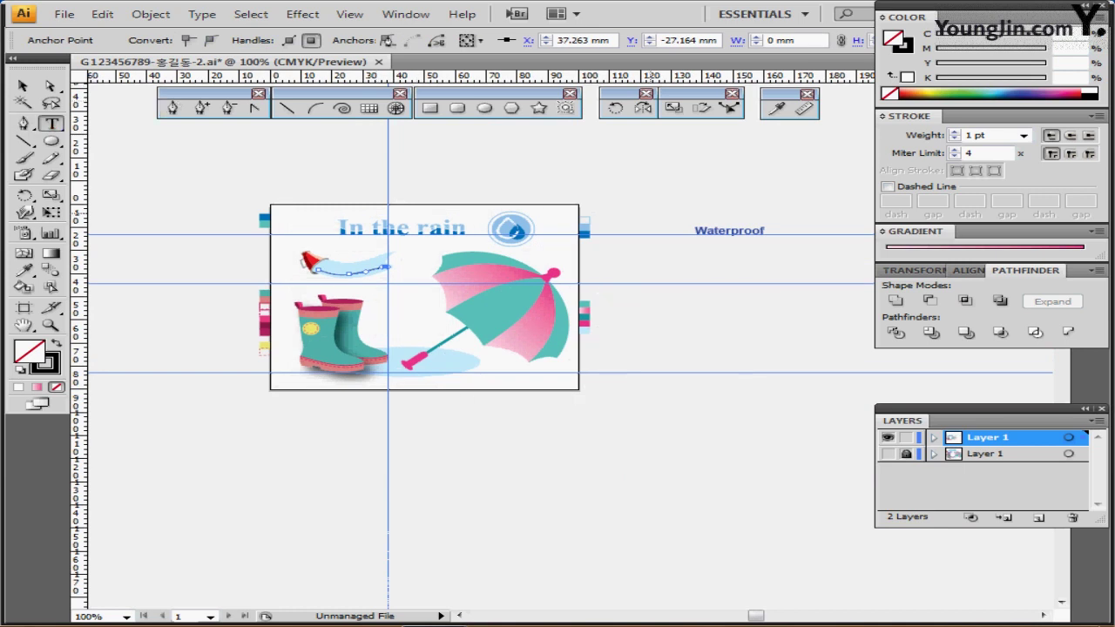
pyautogui.click(724, 231)
pyautogui.hotkey('ctrl', 'a')
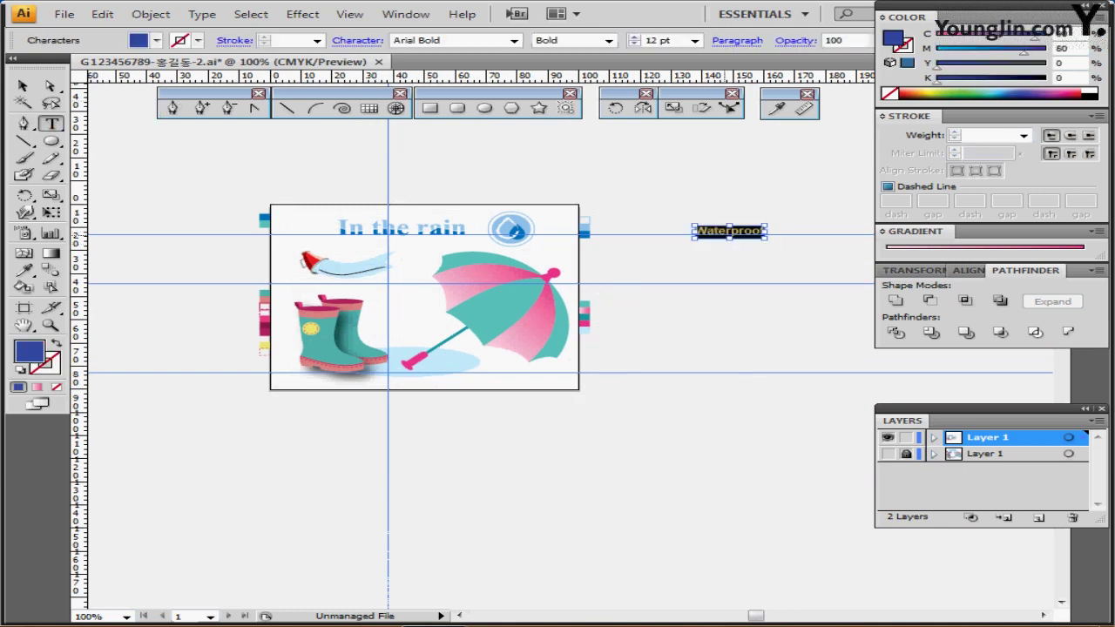
pyautogui.hotkey('ctrl', 'x')
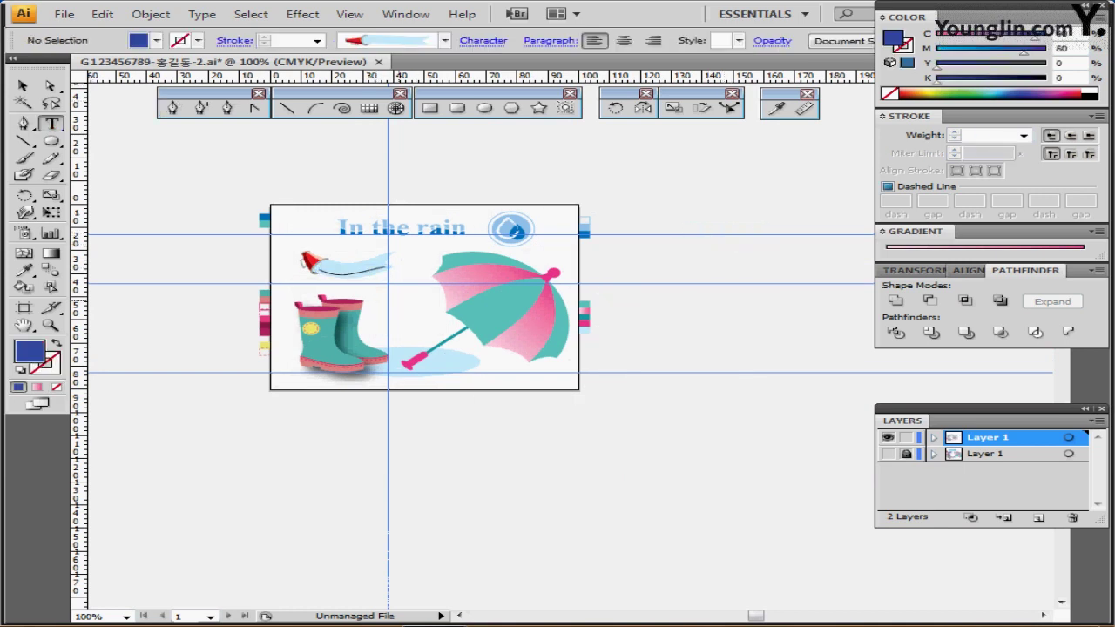
# Paste "Waterproof" onto the black curve on the ribbon with the Type on a Path tool
pyautogui.keyDown('ctrl'); pyautogui.click(392, 303); pyautogui.keyUp('ctrl')
pyautogui.keyDown('ctrl'); pyautogui.click(523, 346); pyautogui.keyUp('ctrl')
pyautogui.keyDown('ctrl'); pyautogui.click(534, 346); pyautogui.keyUp('ctrl')
pyautogui.moveTo(534, 347); pyautogui.dragTo(468, 381)
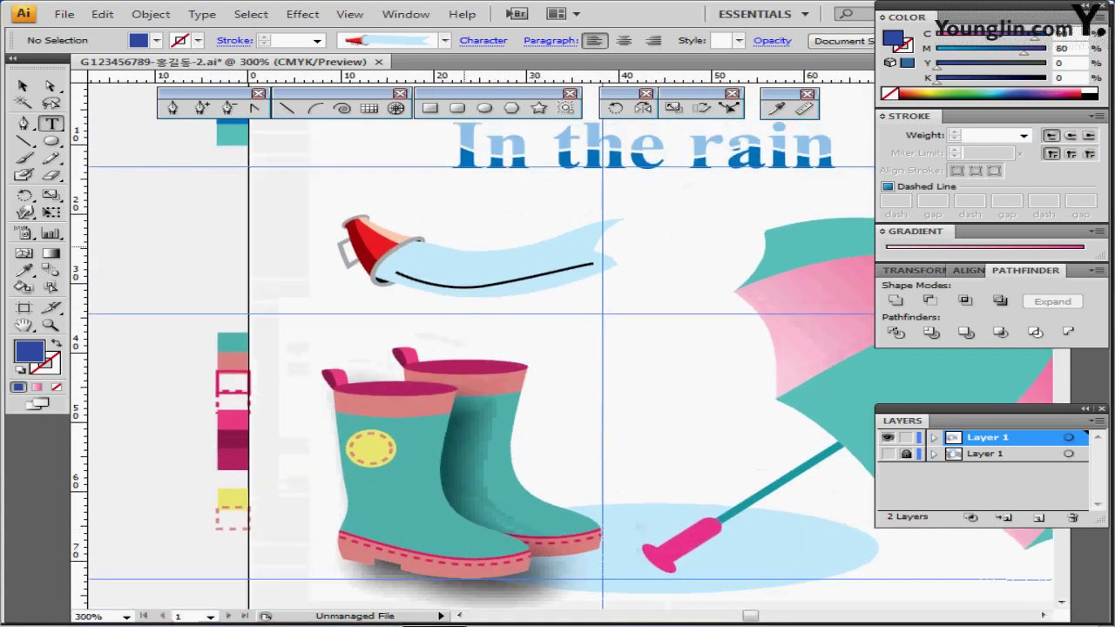
pyautogui.click(51, 124)
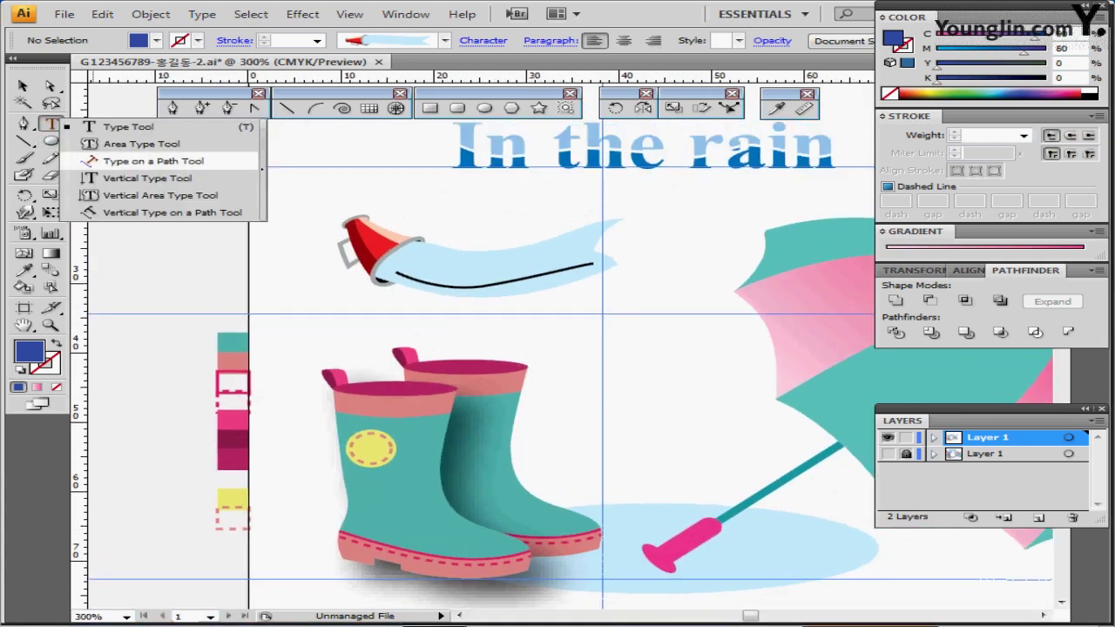
pyautogui.click(153, 161)
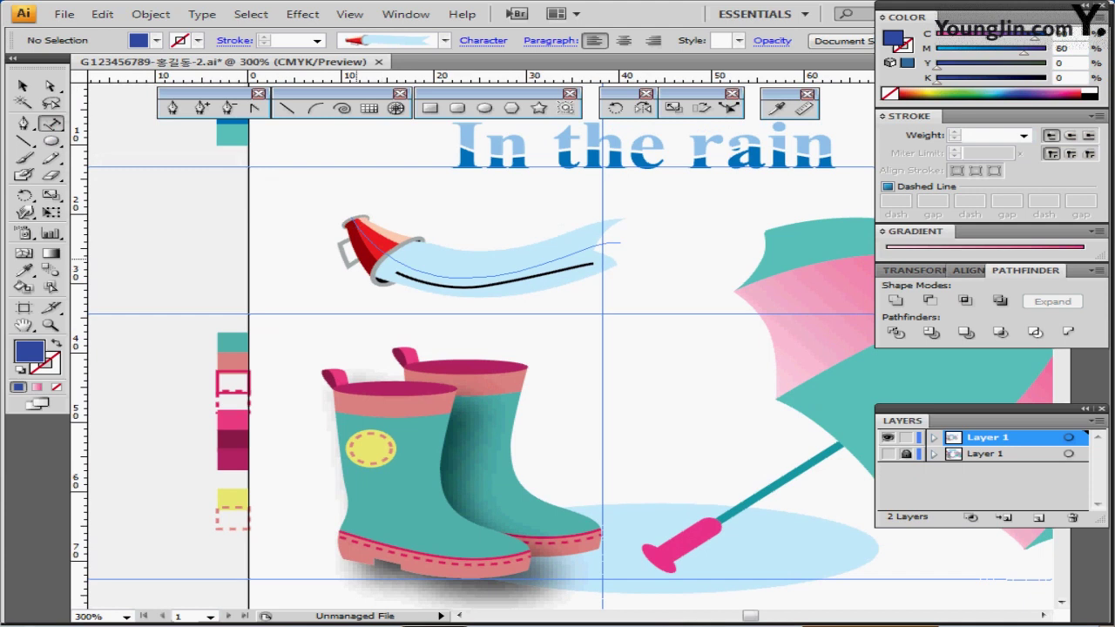
pyautogui.click(411, 275)
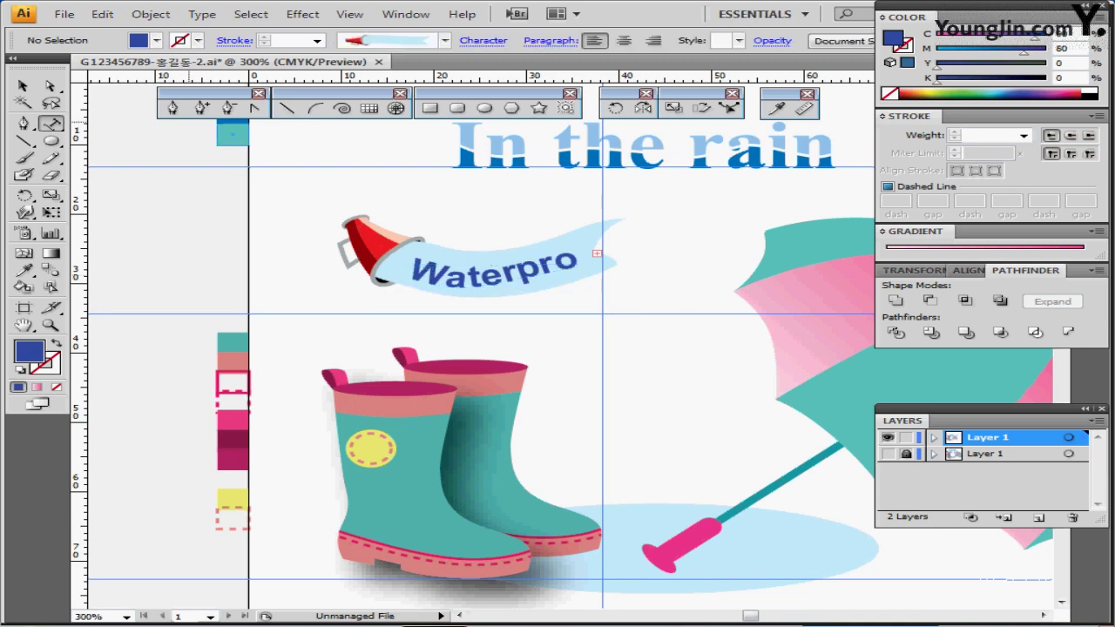
# Extend the text path's ends to about X 13.3 mm and 39.2 mm and lower its middle anchor to about Y -31 mm
pyautogui.click(50, 86)
pyautogui.click(593, 262)
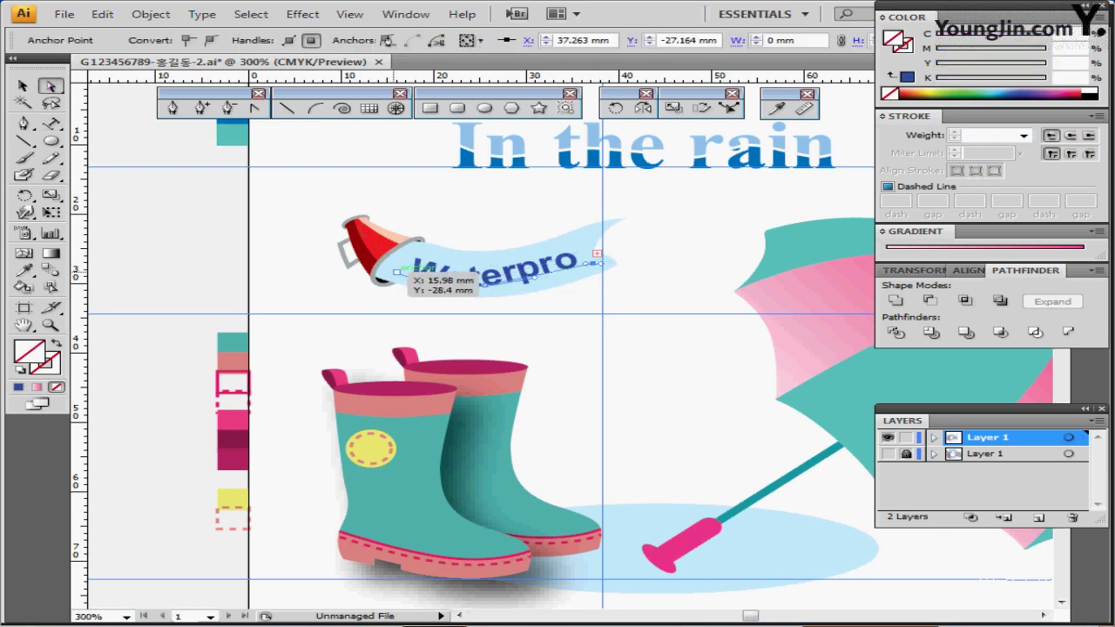
pyautogui.moveTo(396, 272); pyautogui.dragTo(376, 264)
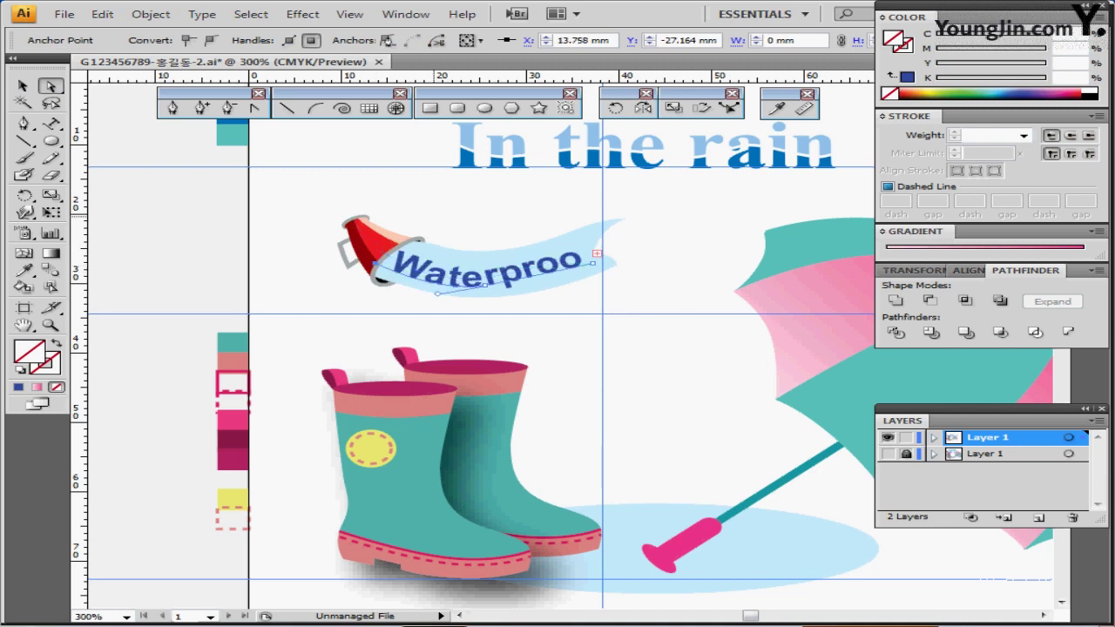
pyautogui.moveTo(597, 253); pyautogui.dragTo(617, 258)
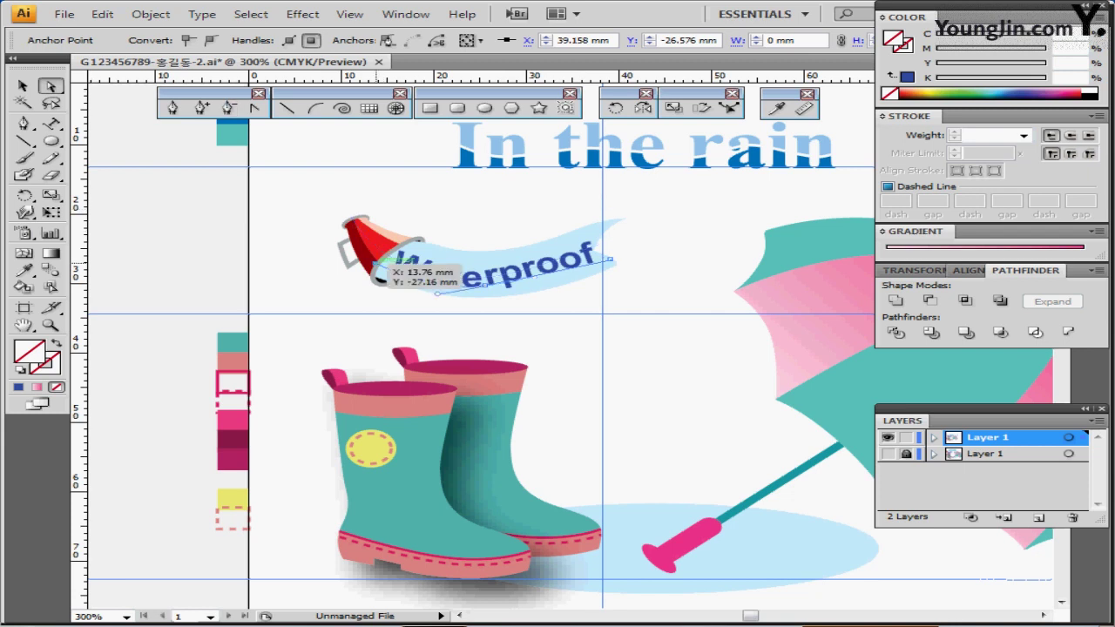
pyautogui.moveTo(375, 264); pyautogui.dragTo(371, 258)
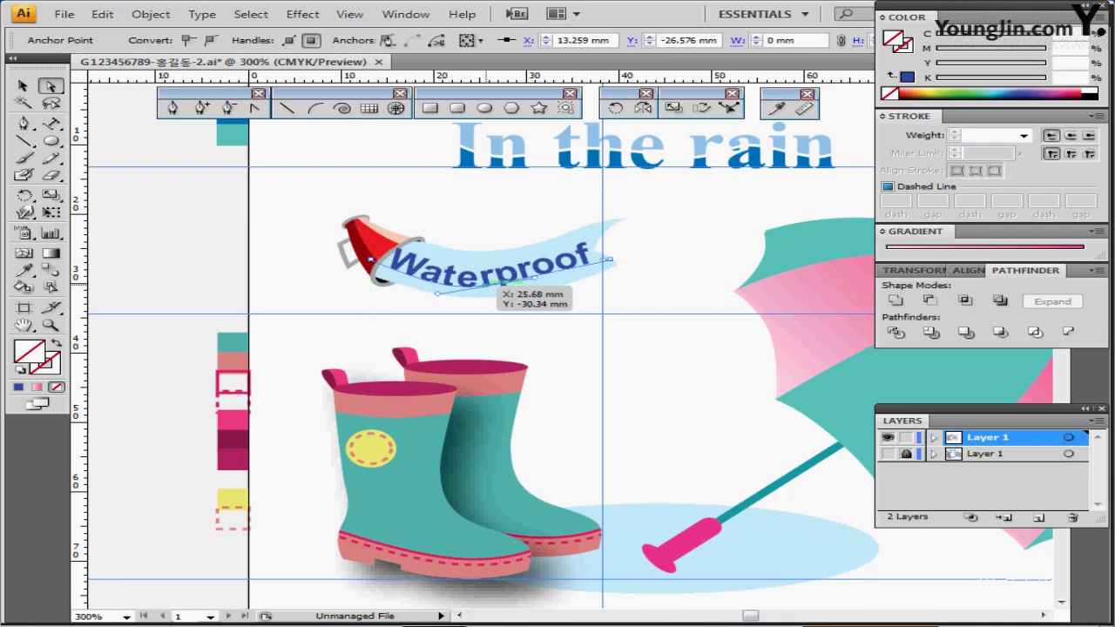
pyautogui.click(486, 284)
pyautogui.moveTo(486, 284); pyautogui.dragTo(554, 283)
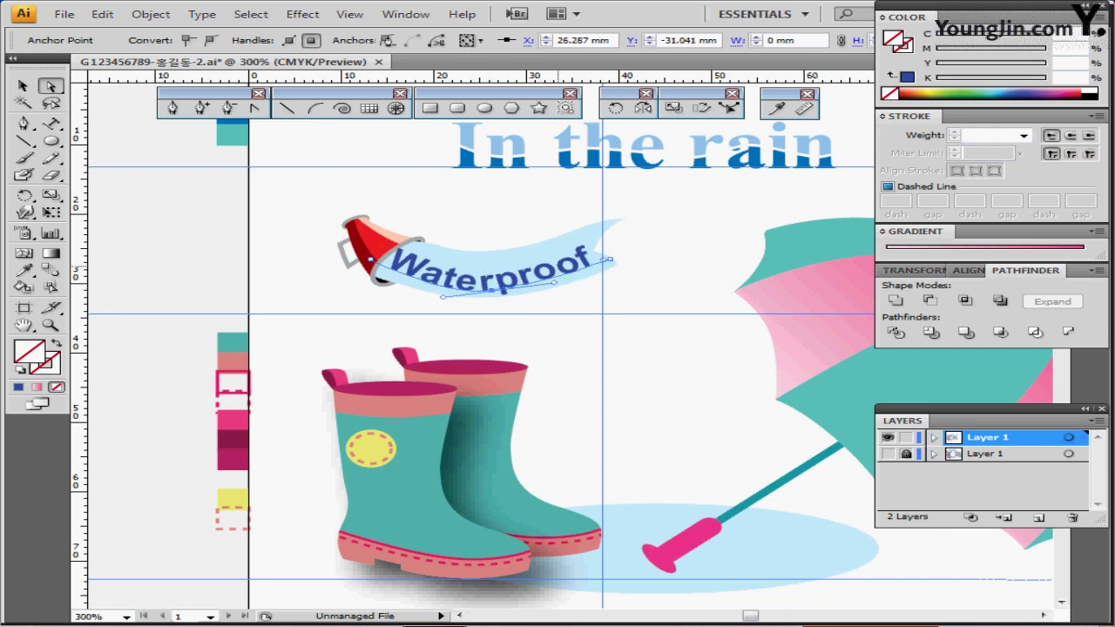
# Move the tail-end anchor of the banner brush path outward to lengthen the ribbon
pyautogui.click(615, 242)
pyautogui.click(620, 242)
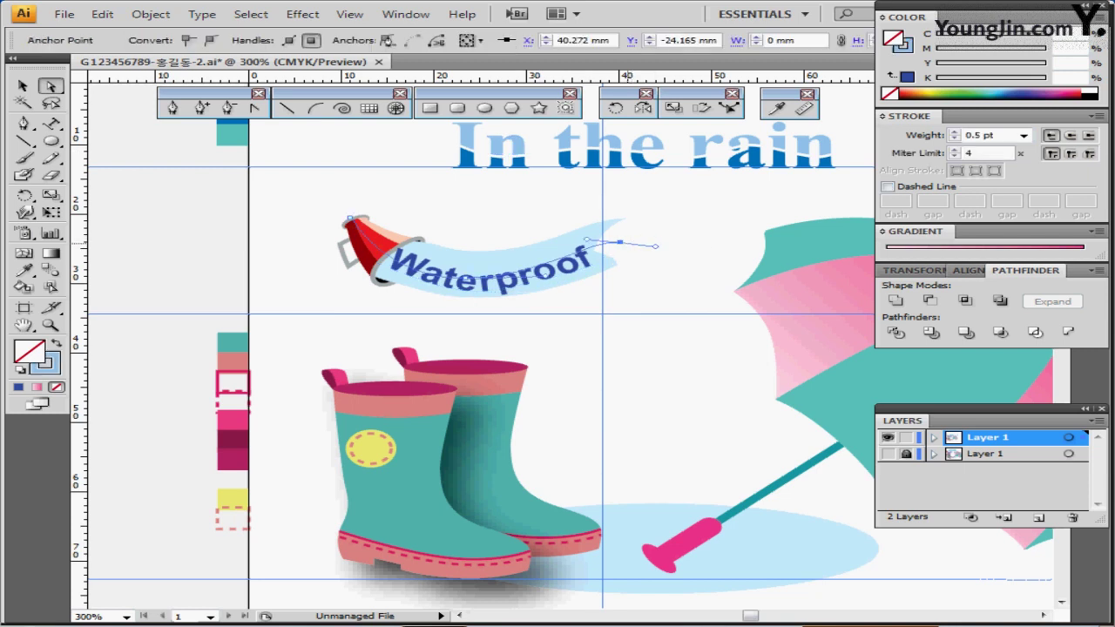
pyautogui.moveTo(619, 242); pyautogui.dragTo(647, 241)
# Shift the "Waterproof" text slightly along its path toward the ribbon's tail and deselect it
pyautogui.click(492, 259)
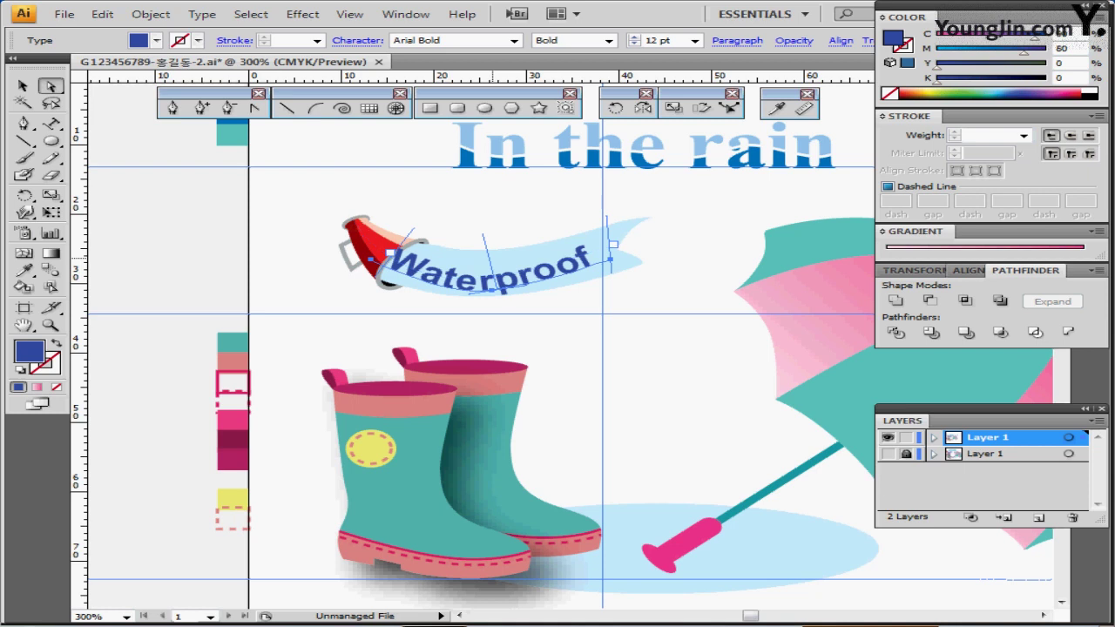
pyautogui.moveTo(493, 260)
pyautogui.mouseDown()
pyautogui.moveTo(505, 259)
pyautogui.moveTo(491, 260)
pyautogui.mouseUp()
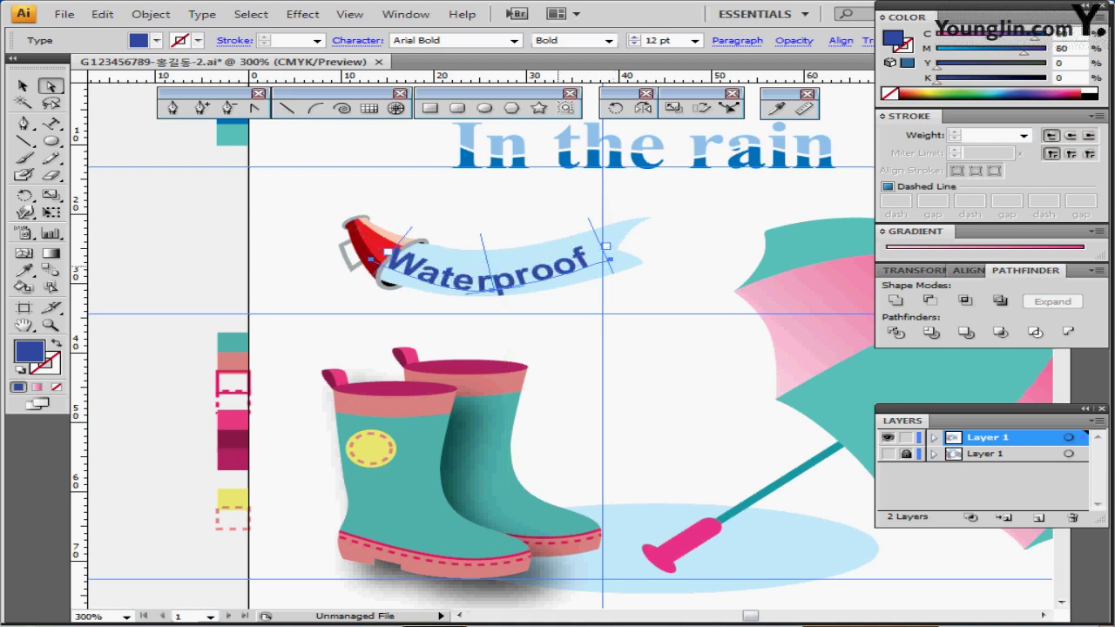
pyautogui.moveTo(523, 275); pyautogui.dragTo(531, 277)
pyautogui.click(572, 323)
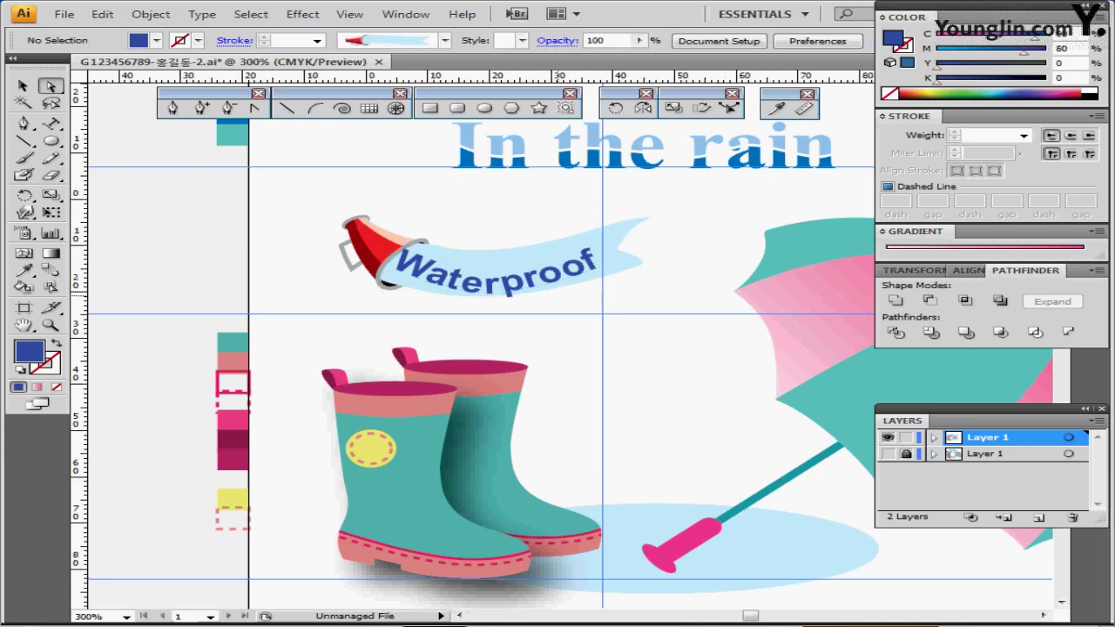
pyautogui.scroll(-2, 566, 305)
pyautogui.moveTo(635, 379); pyautogui.dragTo(459, 251)
pyautogui.click(410, 247)
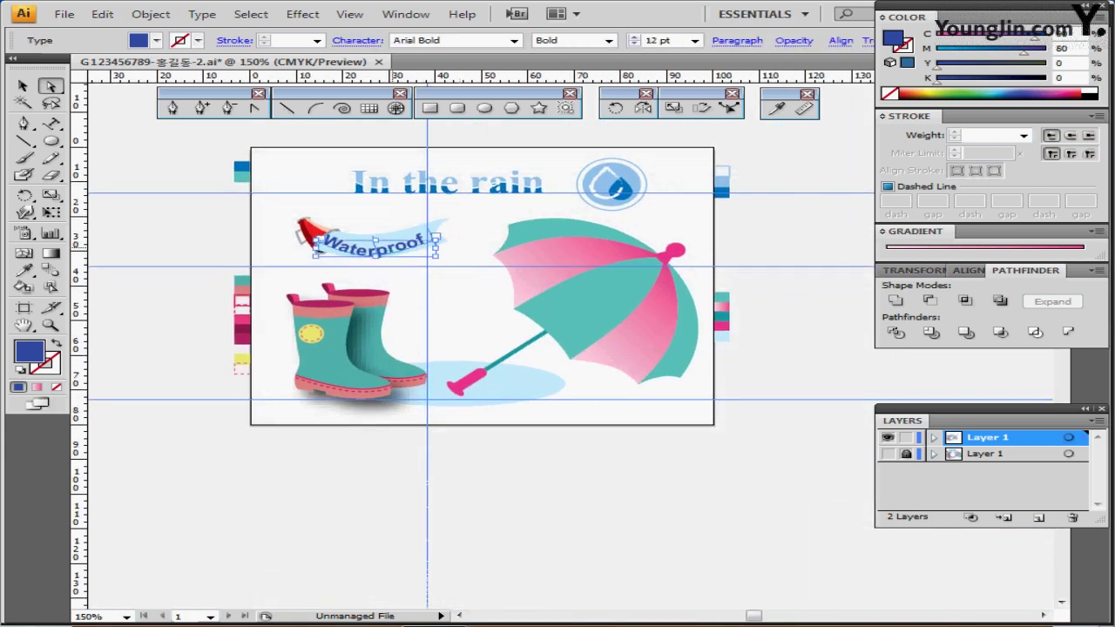
pyautogui.hotkey('ctrl', 'z')
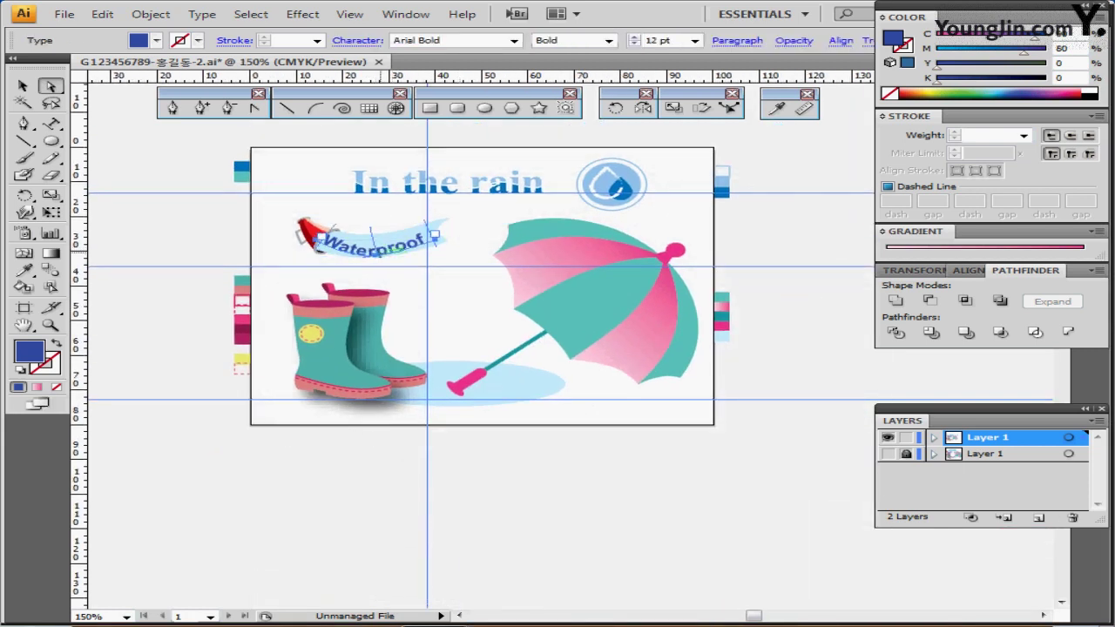
pyautogui.hotkey('ctrl', 'shift', 'a')
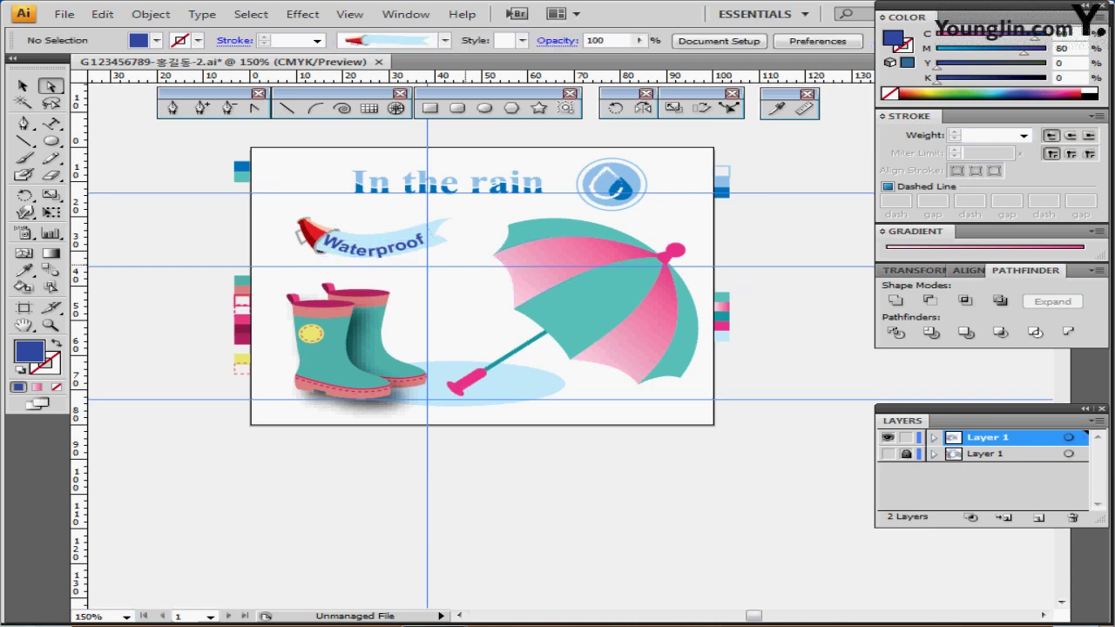
# Hide the guides and fit the artboard in the window to inspect the finished illustration
pyautogui.hotkey('ctrl', '+')
pyautogui.moveTo(519, 277); pyautogui.dragTo(417, 241)
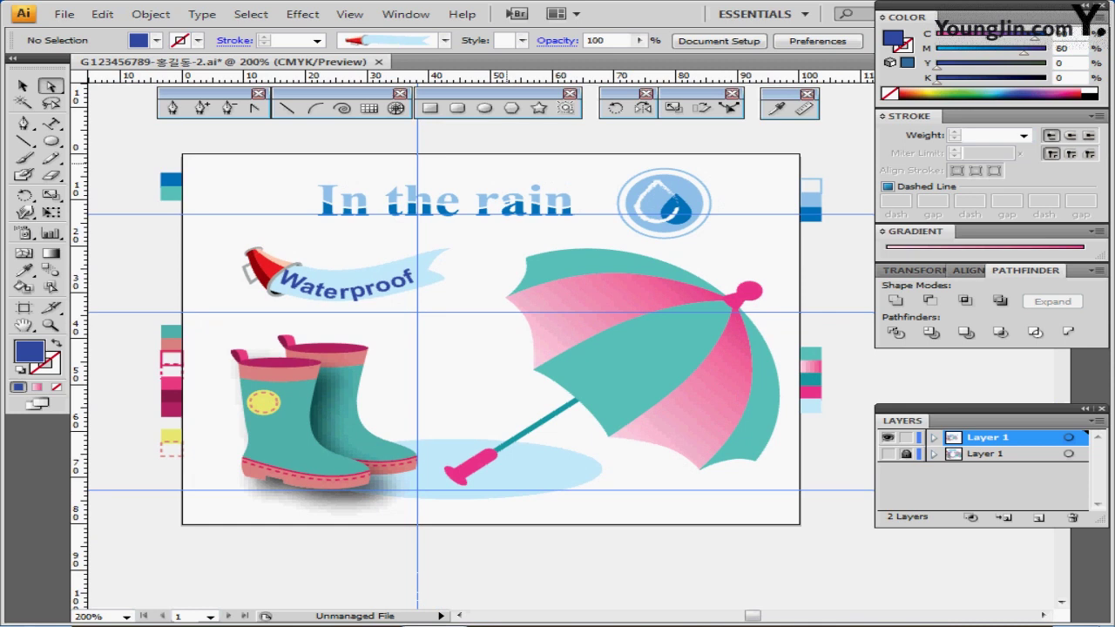
pyautogui.hotkey('ctrl', ';')
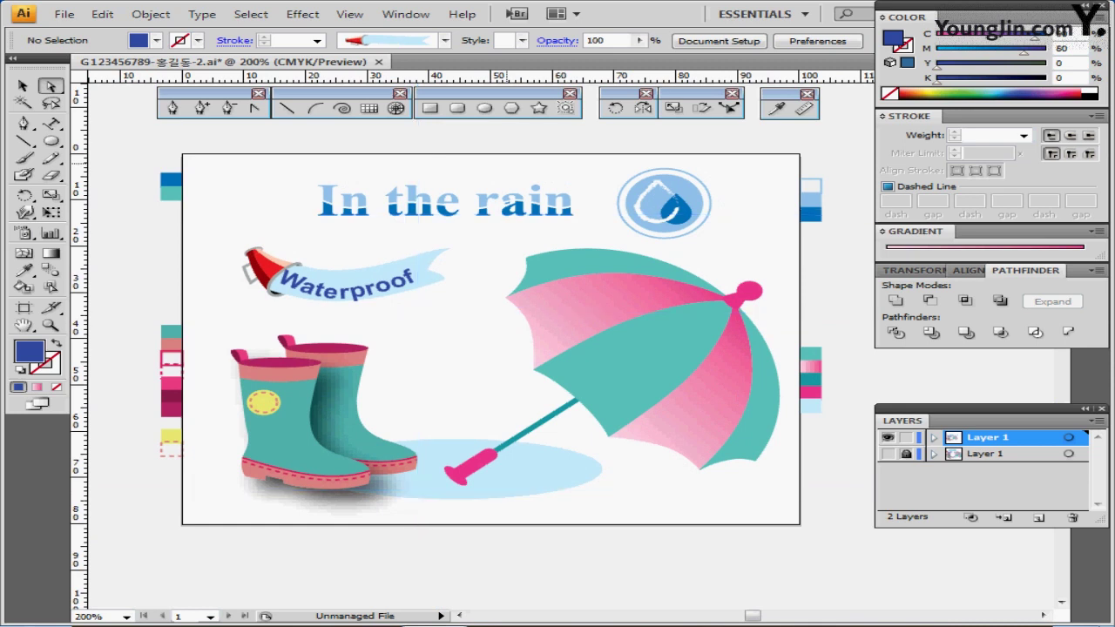
pyautogui.hotkey('ctrl', '0')
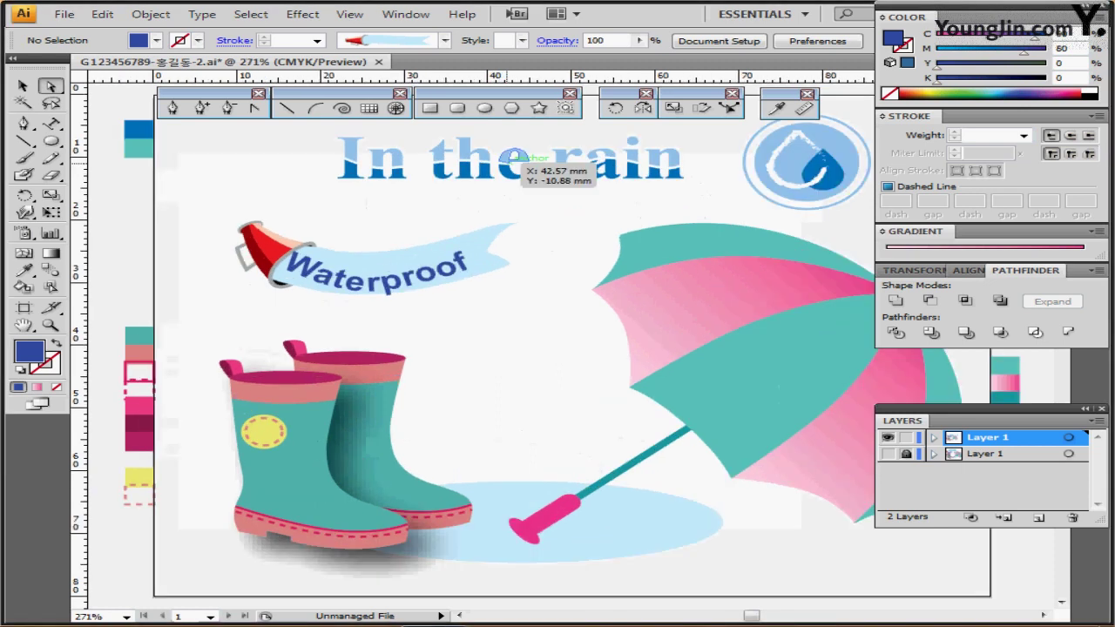
pyautogui.moveTo(477, 261); pyautogui.dragTo(357, 279)
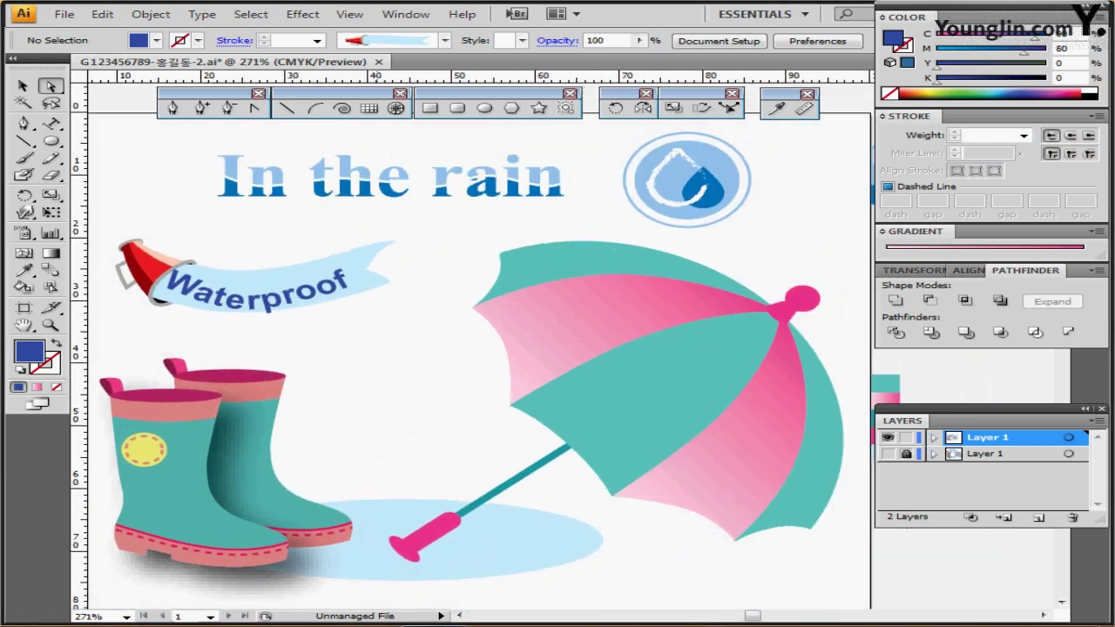